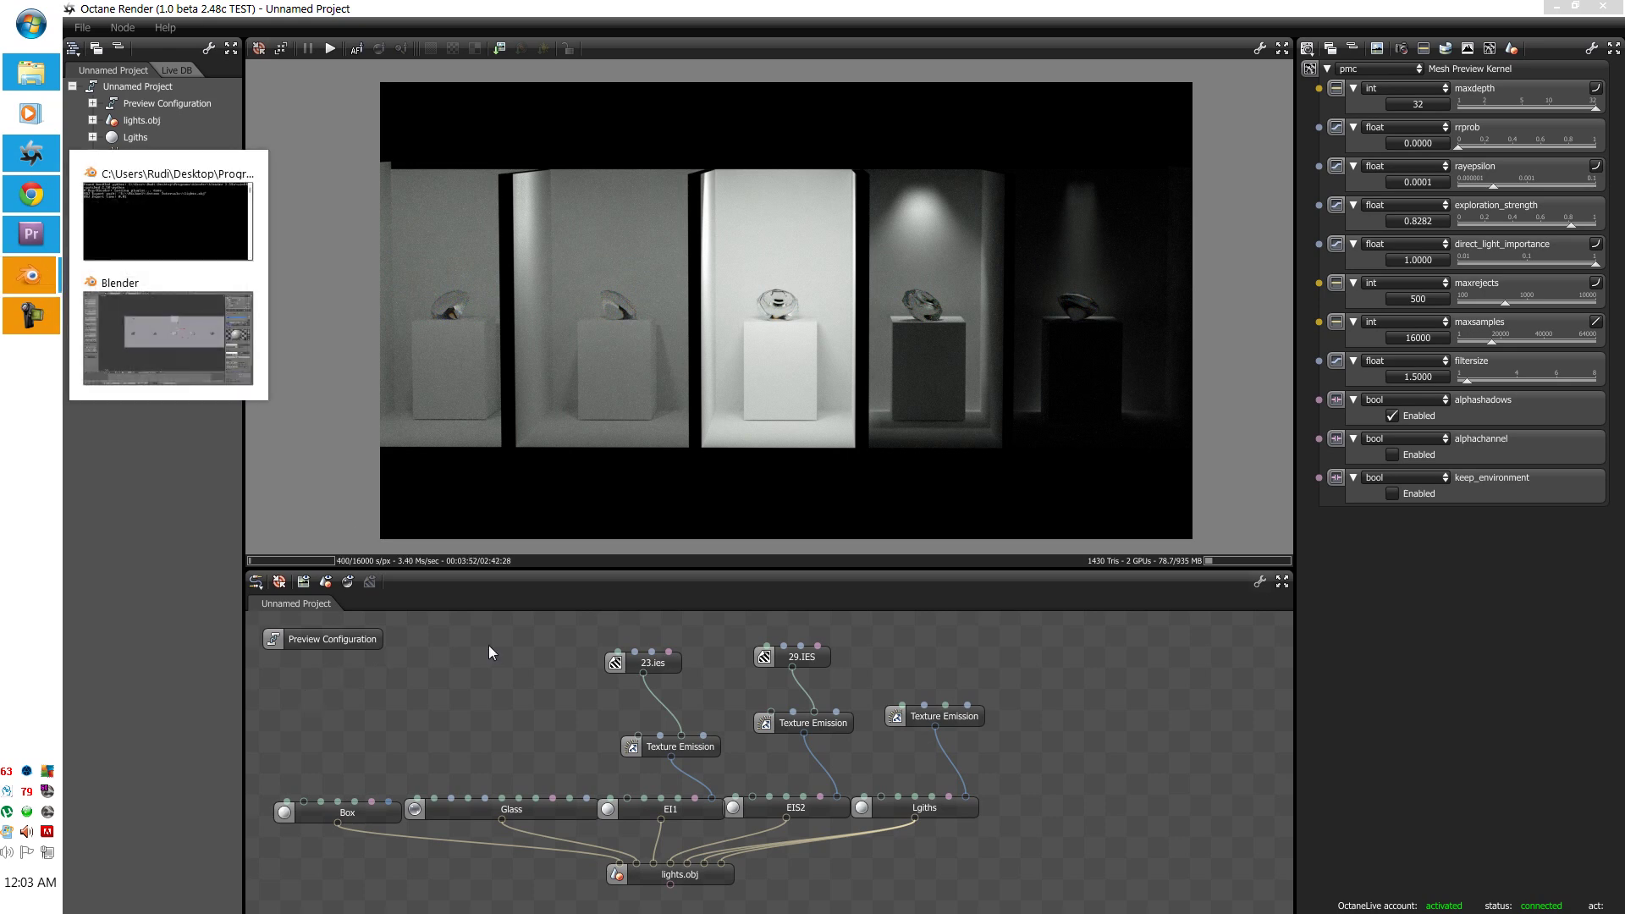
Step: Pause the Octane preview render of the five-booth display at 408/16000 samples
click(492, 674)
click(307, 48)
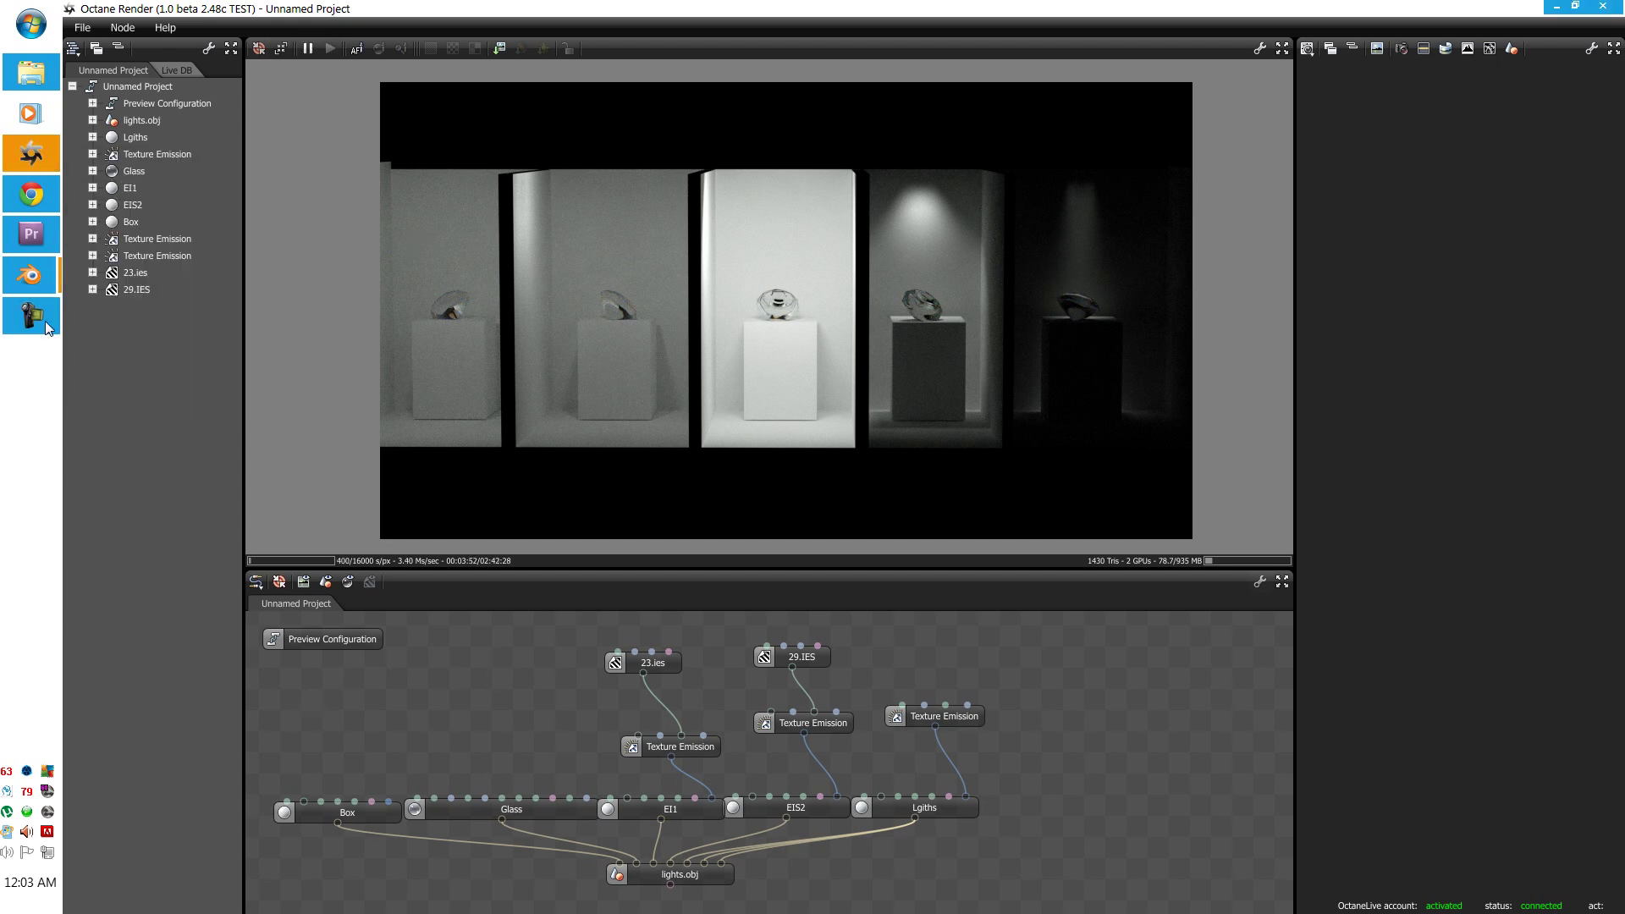
click(27, 30)
Step: Switch to Blender and orbit the scene to view the jagged booth walls and compartments
click(31, 275)
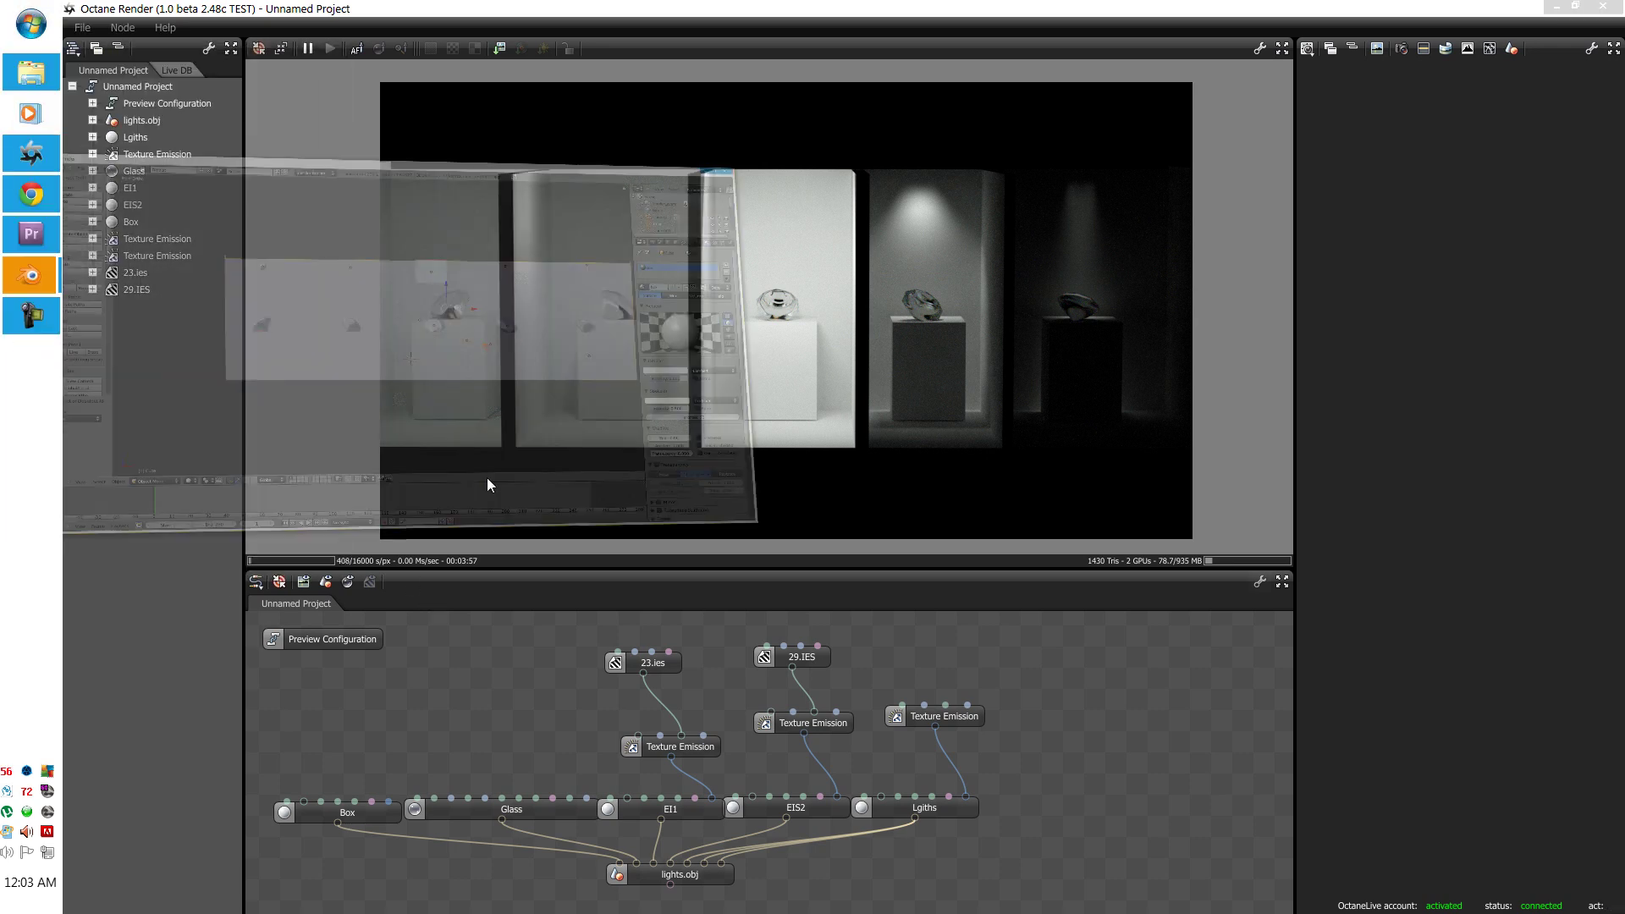
scroll(762, 521, down, 2)
middle_drag(700, 541, 610, 364)
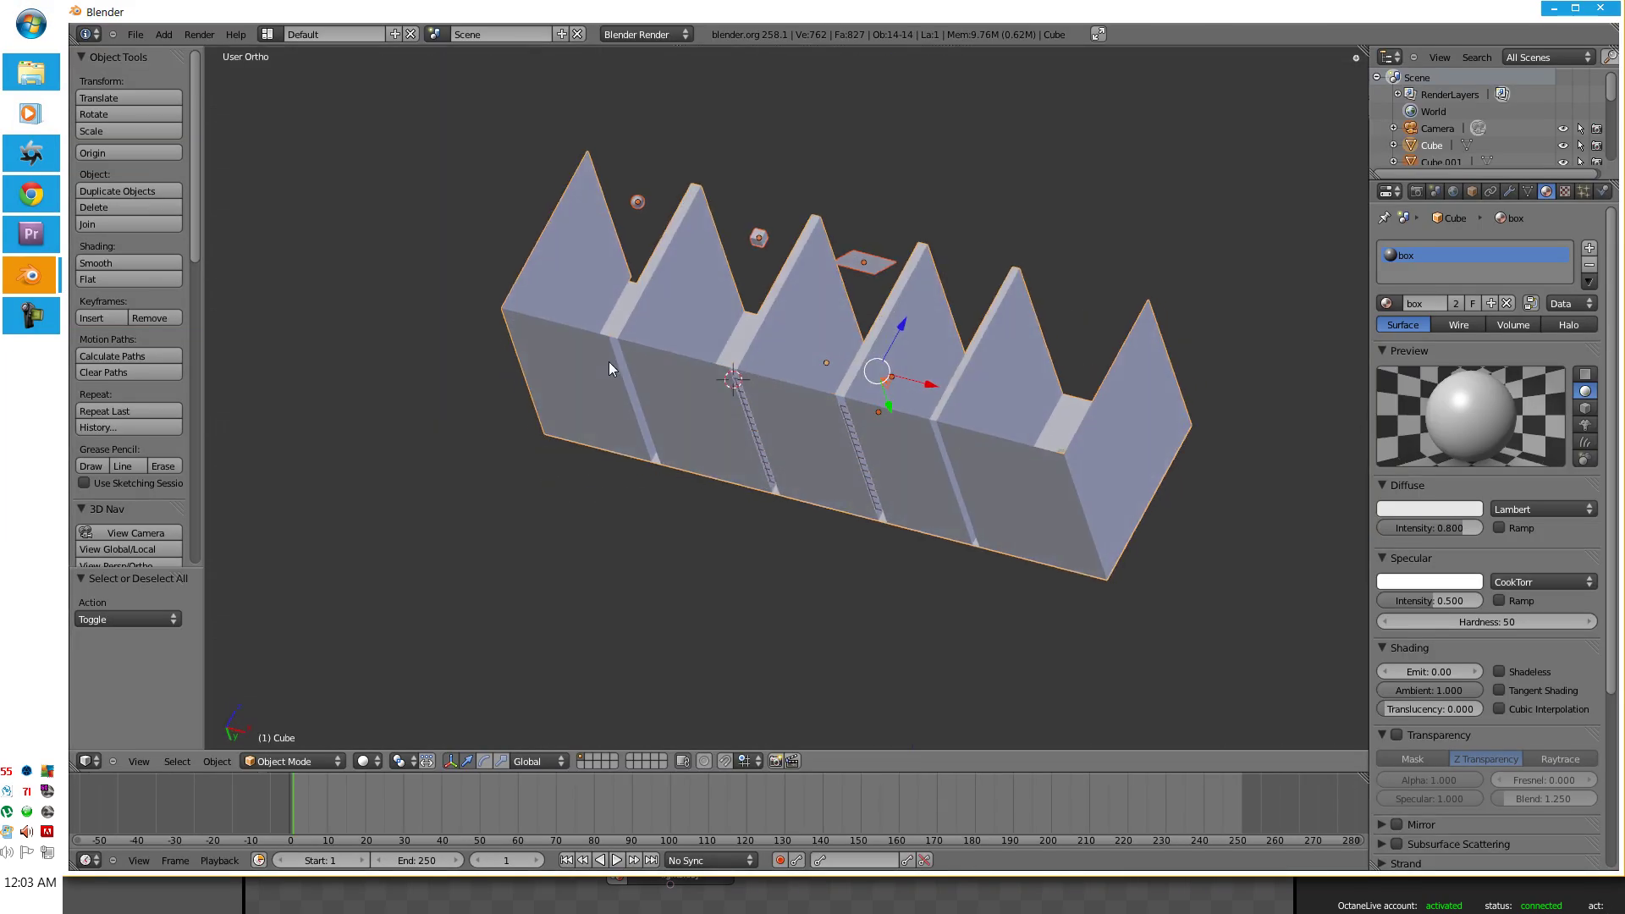
middle_drag(1036, 583, 714, 496)
key(a)
scroll(608, 474, up, 2)
Step: Select the gem pedestals and the outer display box, toggling wireframe to see inside
right_click(590, 489)
scroll(688, 470, down, 3)
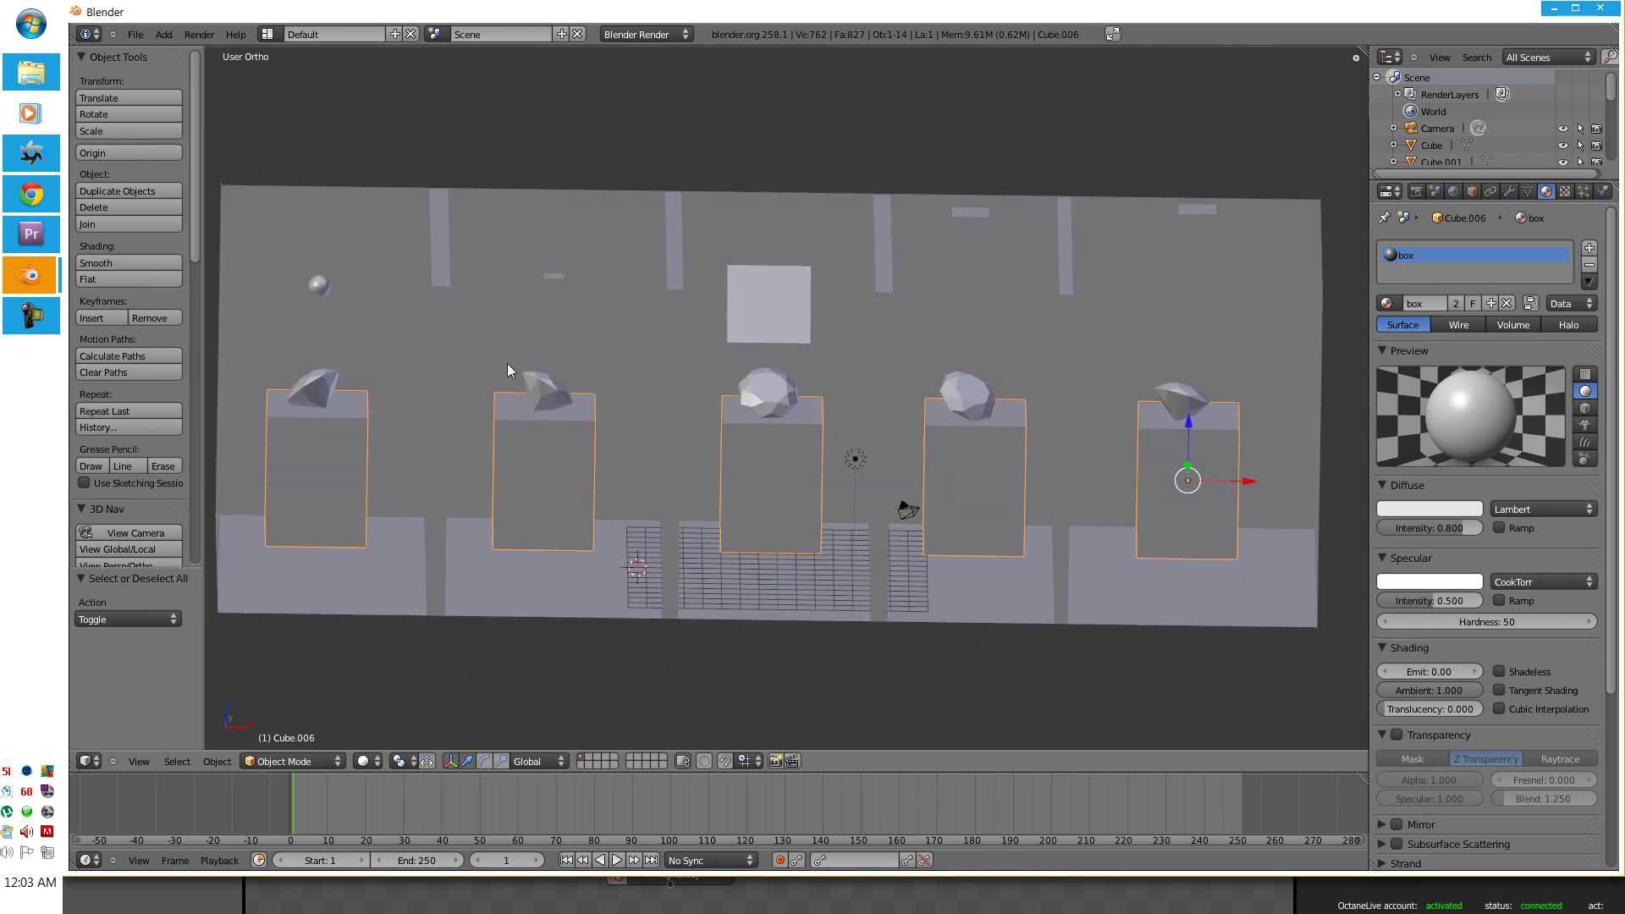
right_click(458, 254)
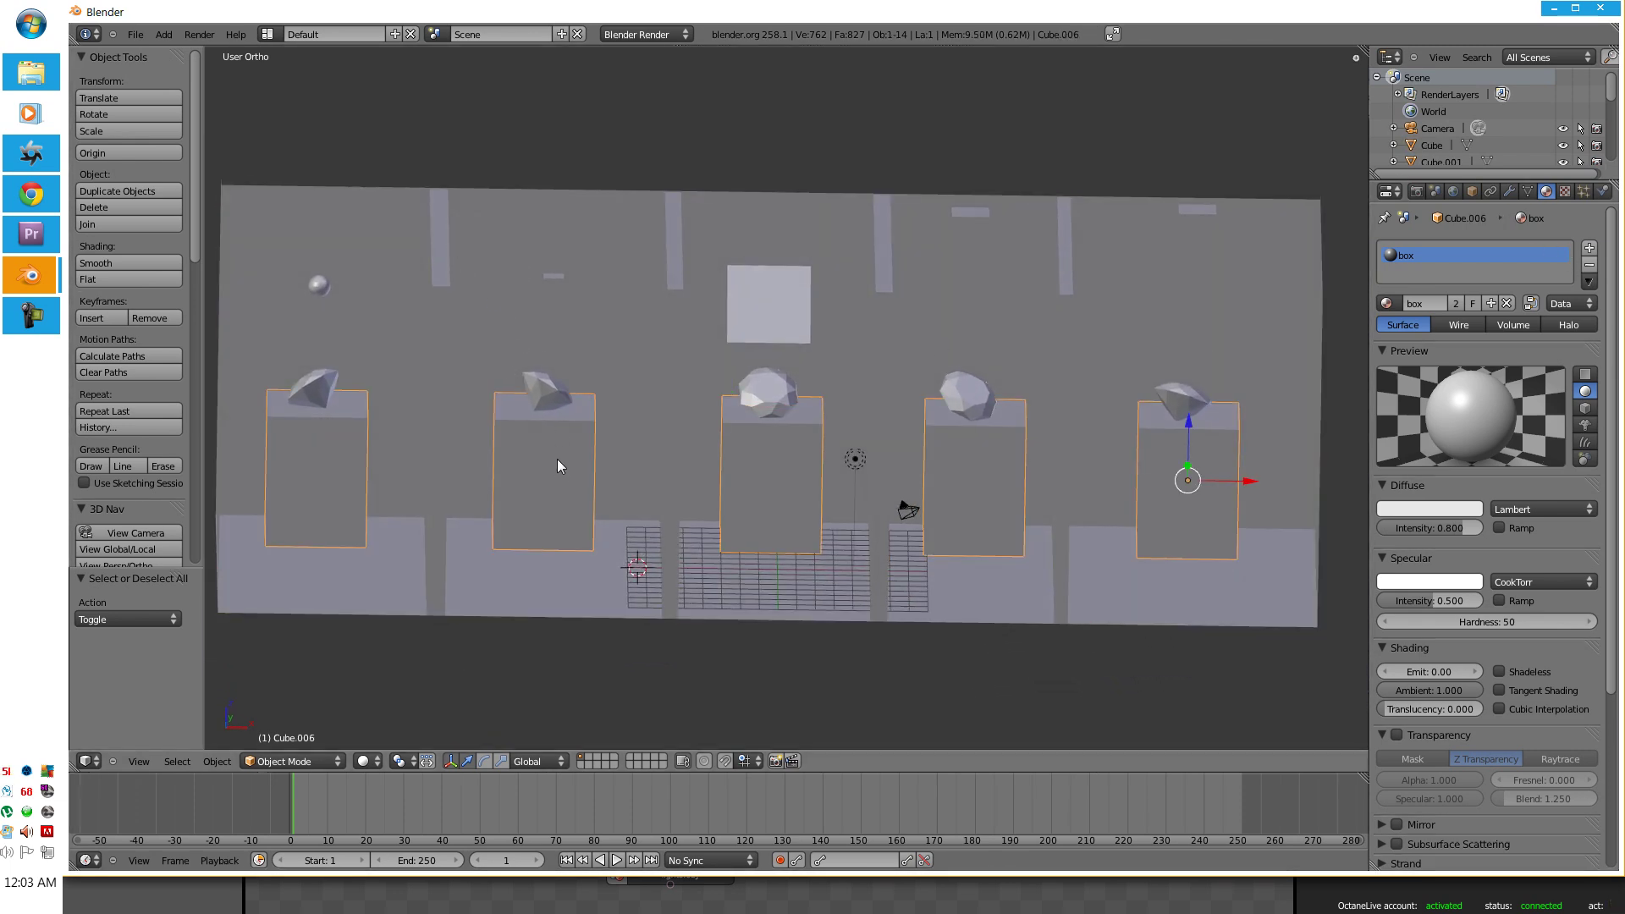
right_click(549, 454)
mouse_move(476, 469)
middle_down()
mouse_move(533, 496)
mouse_move(597, 484)
mouse_move(570, 480)
mouse_move(607, 454)
mouse_move(583, 457)
mouse_move(682, 446)
mouse_move(677, 603)
mouse_move(665, 449)
middle_up()
key(z)
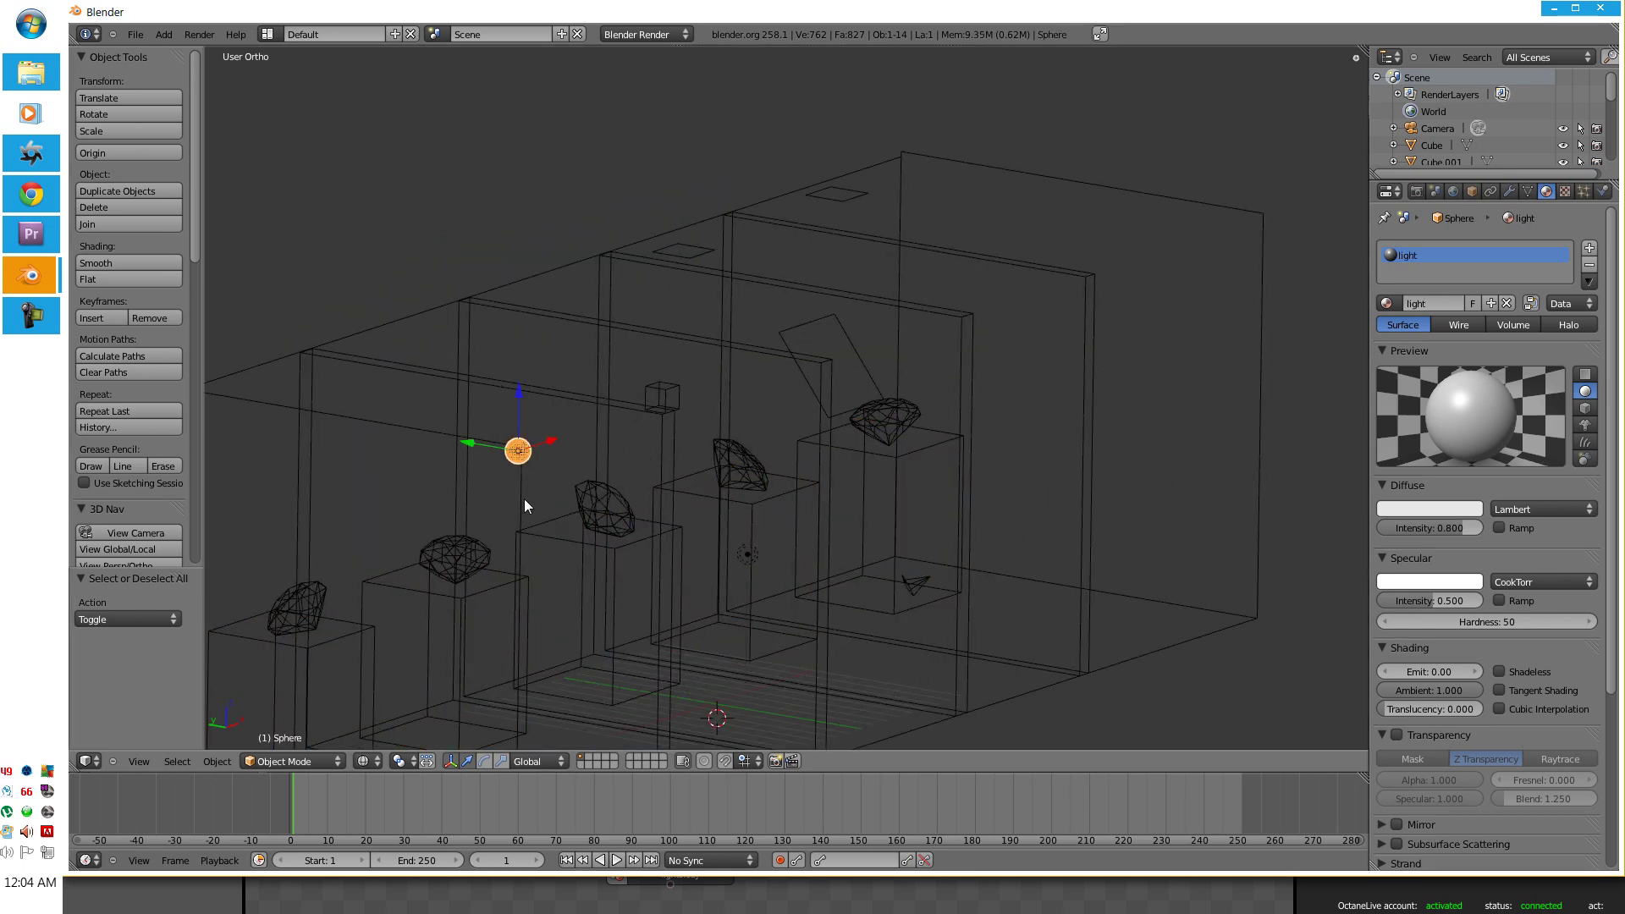
key(z)
Step: Select the small cube light and the dark emitter plane, viewing them from above
key(z)
right_click(661, 395)
key(z)
right_click(816, 323)
middle_drag(816, 406, 579, 420)
middle_drag(769, 567, 672, 585)
Step: Select the two ceiling light planes above the right-hand booths
shift+middle_drag(811, 484, 708, 467)
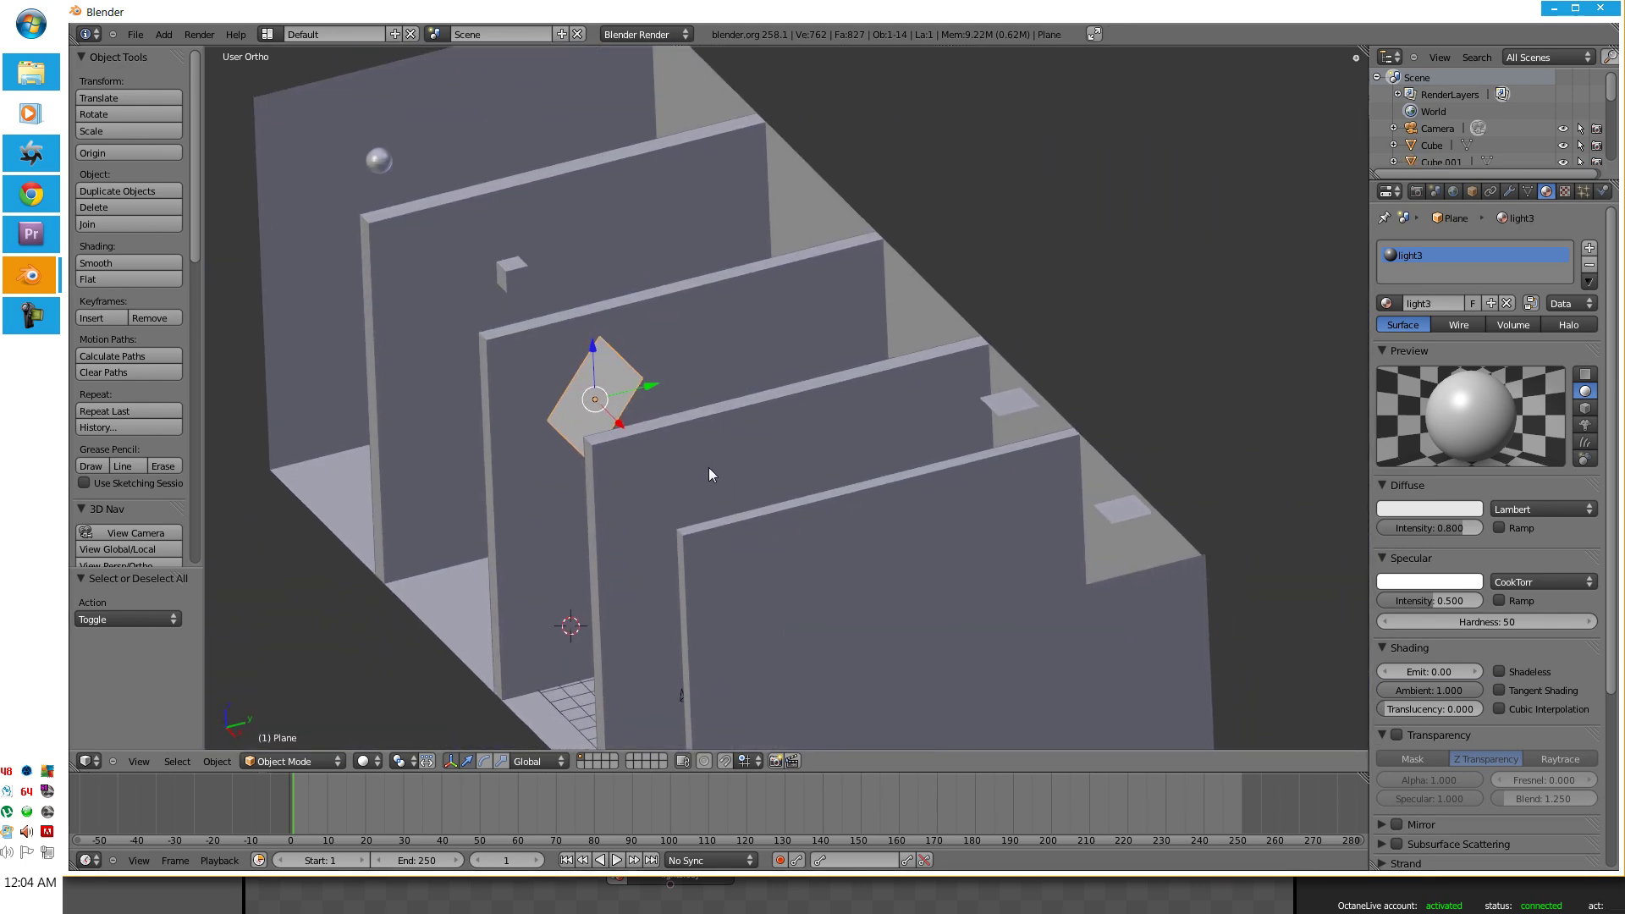
shift+middle_drag(1004, 437, 768, 344)
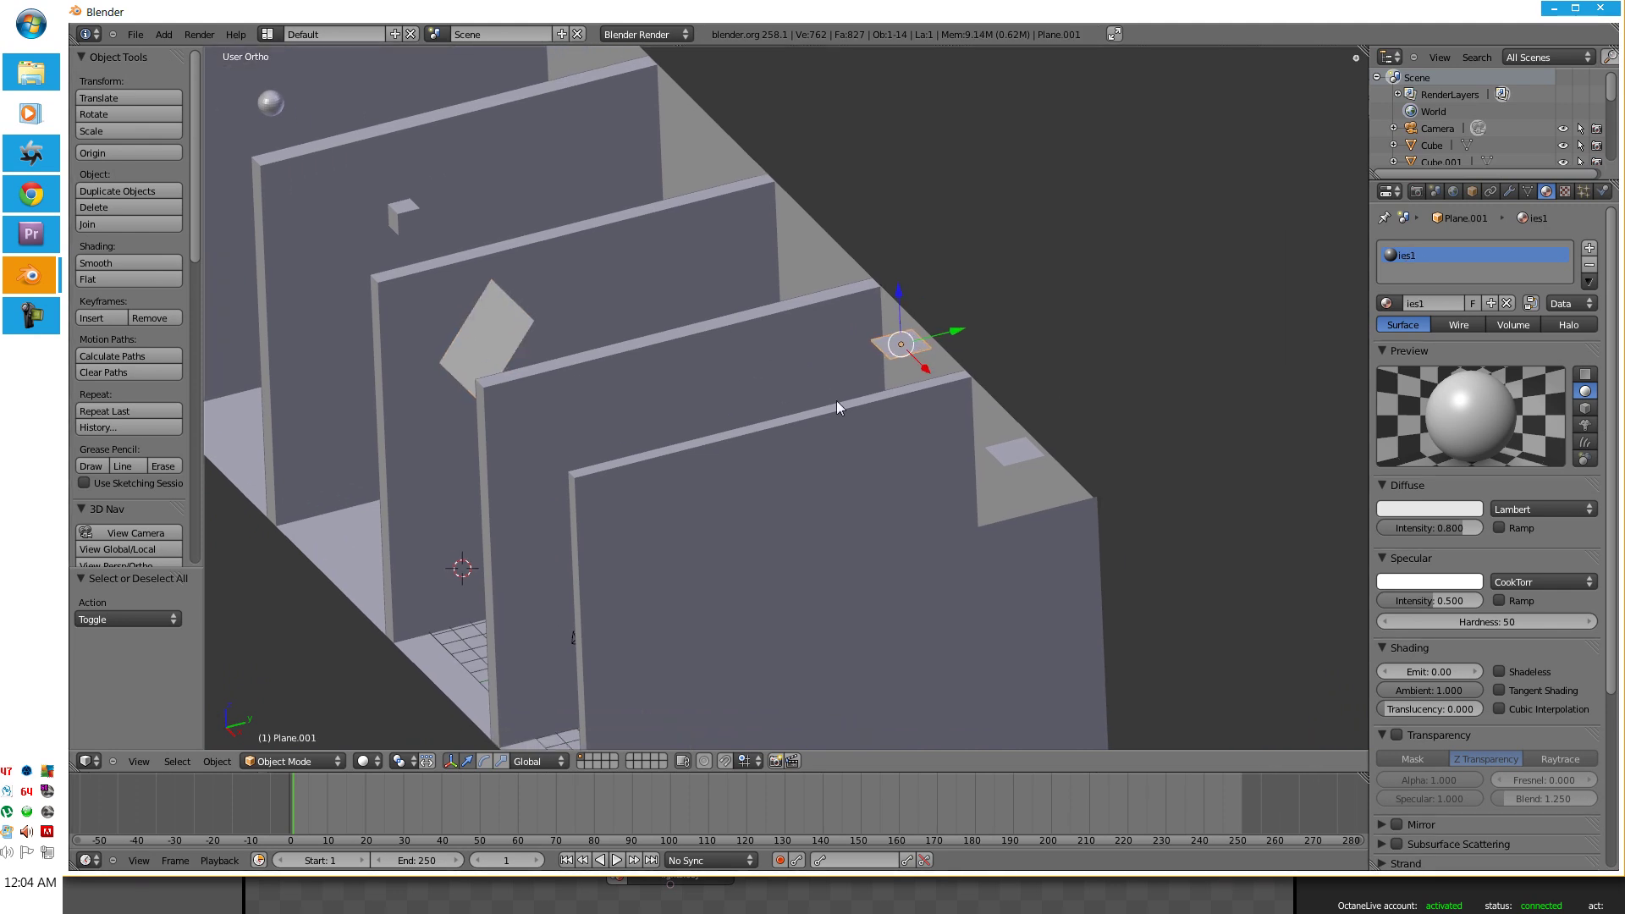
mouse_move(836, 403)
middle_down()
mouse_move(827, 471)
mouse_move(853, 377)
mouse_move(1007, 372)
middle_up()
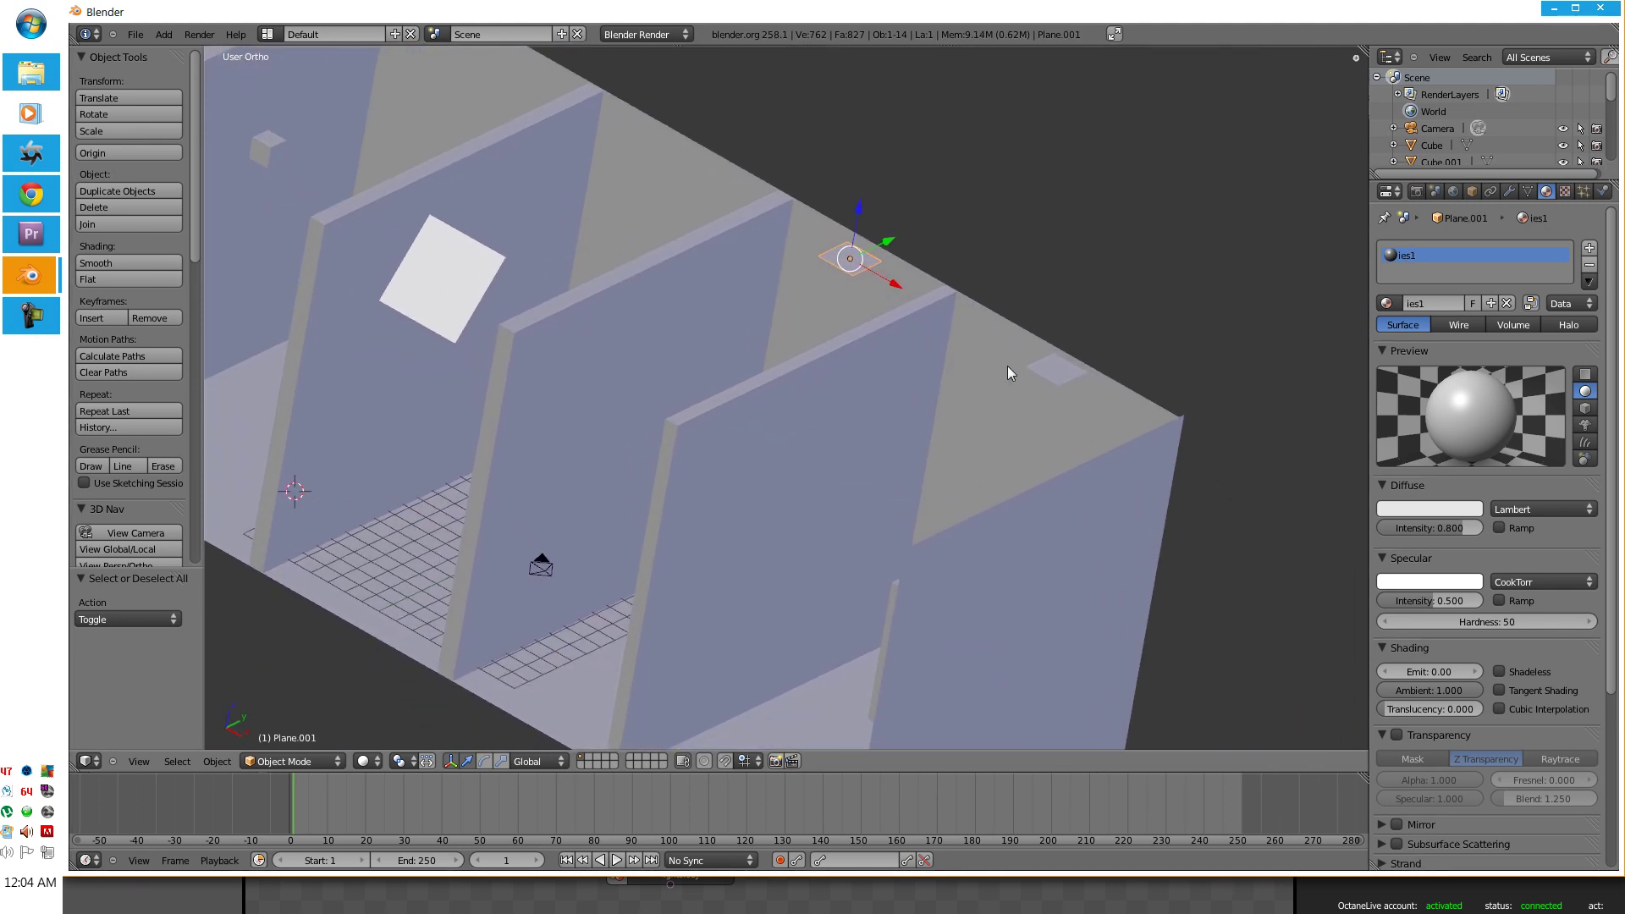
right_click(1059, 373)
shift+right_click(853, 264)
Step: Place the 3D cursor on the right-hand gem, then bring up the CGArena IES lights article
scroll(740, 408, down, 2)
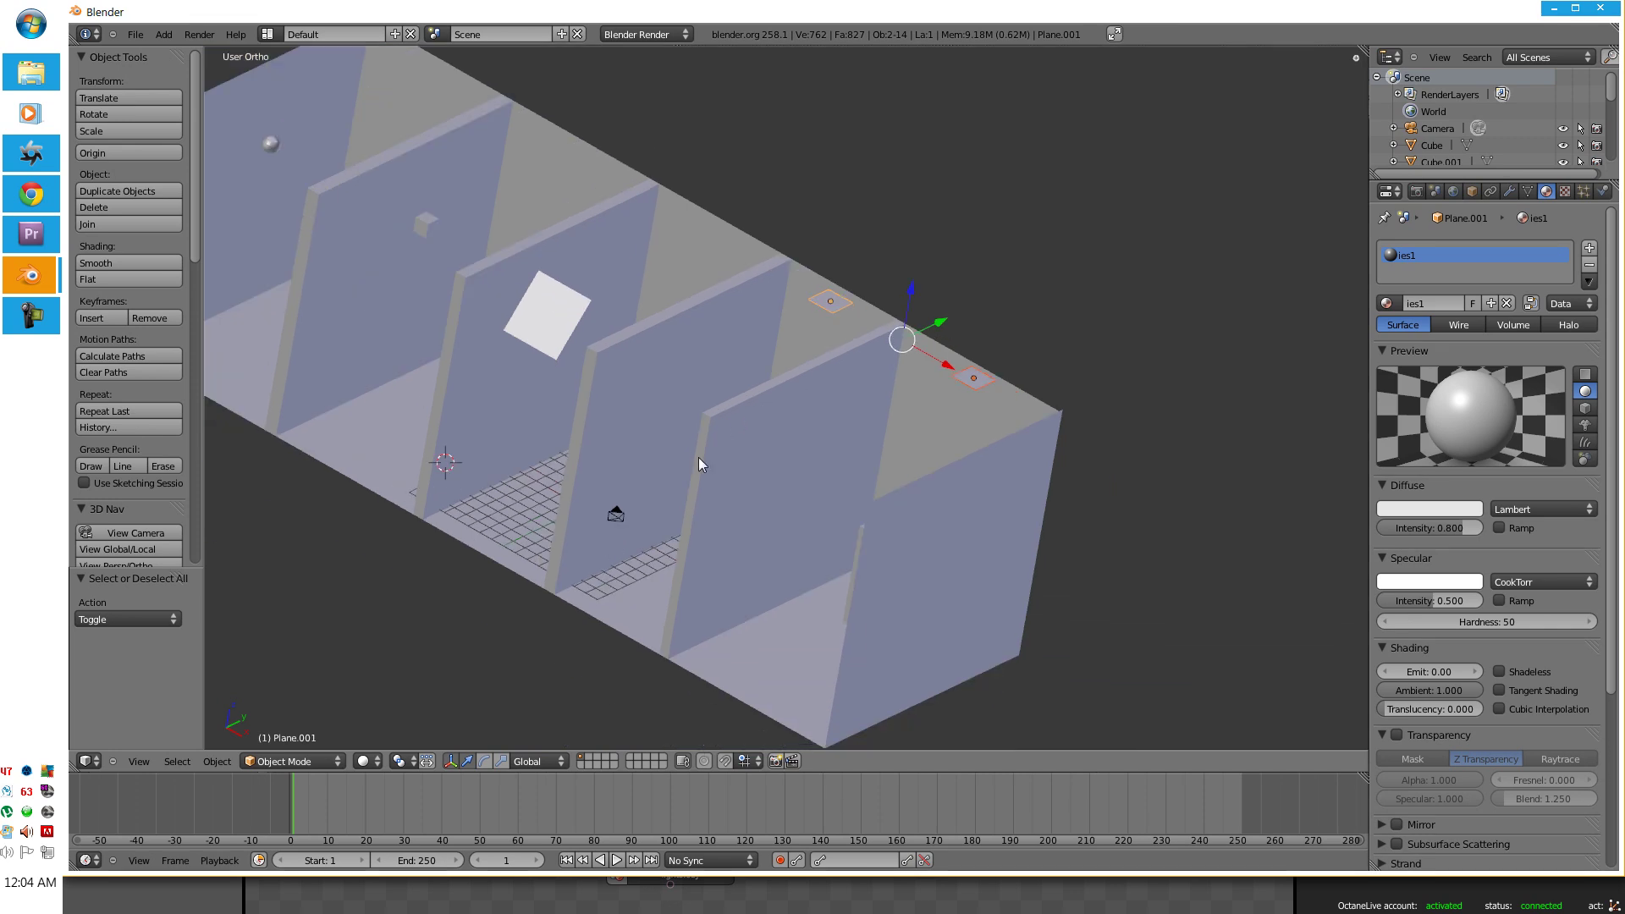
middle_drag(699, 457, 763, 483)
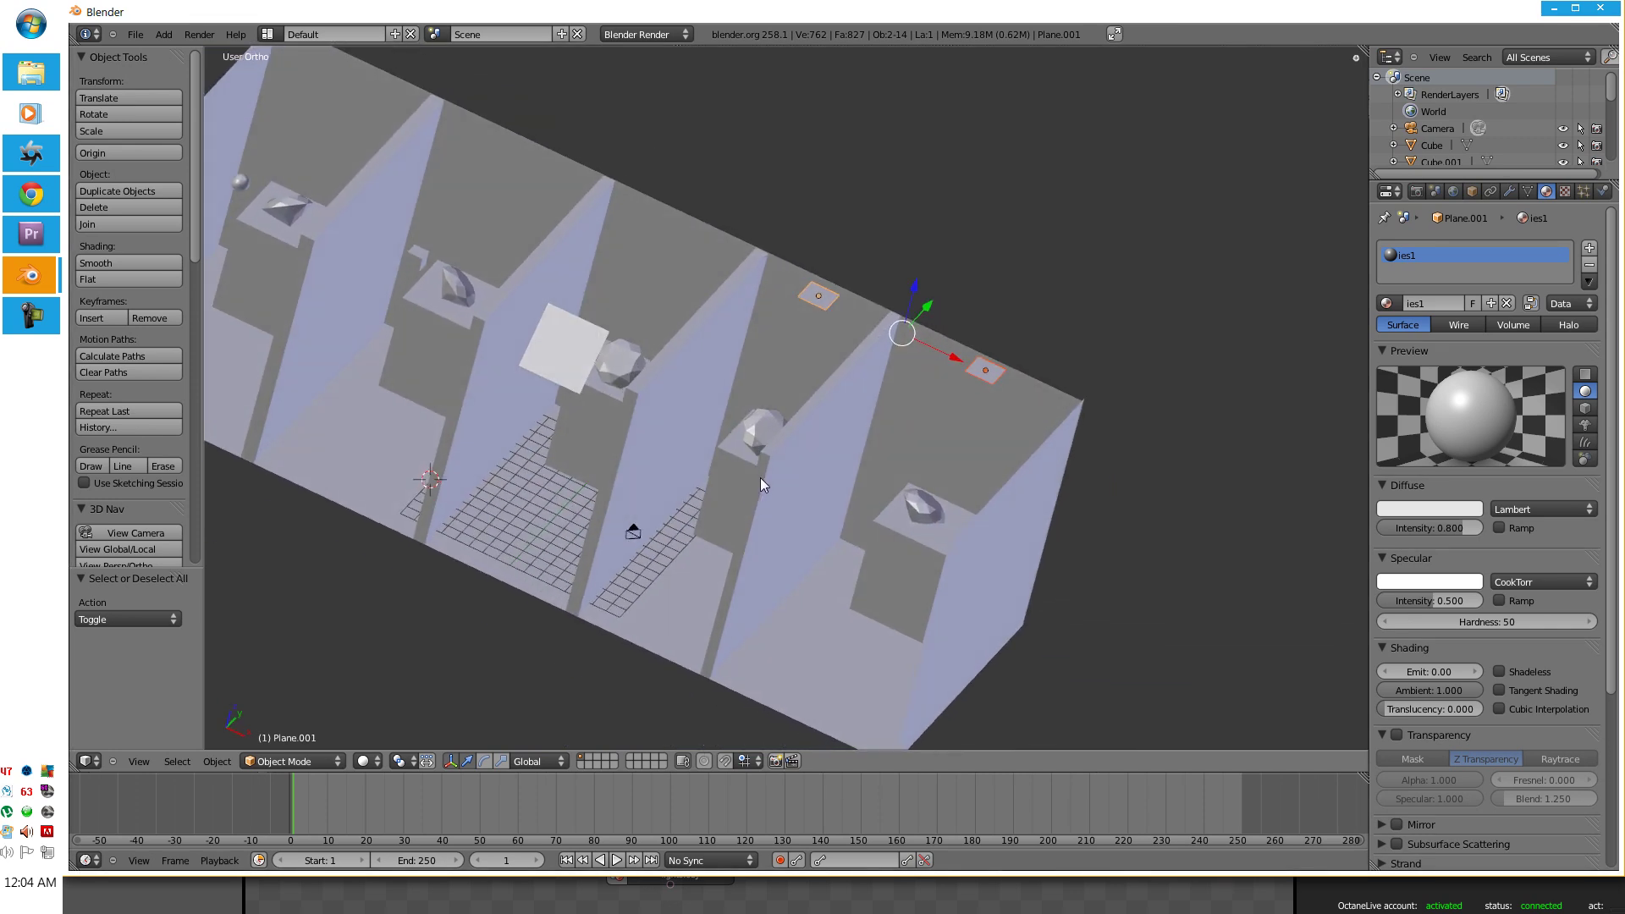
middle_drag(832, 501, 899, 546)
scroll(855, 504, up, 3)
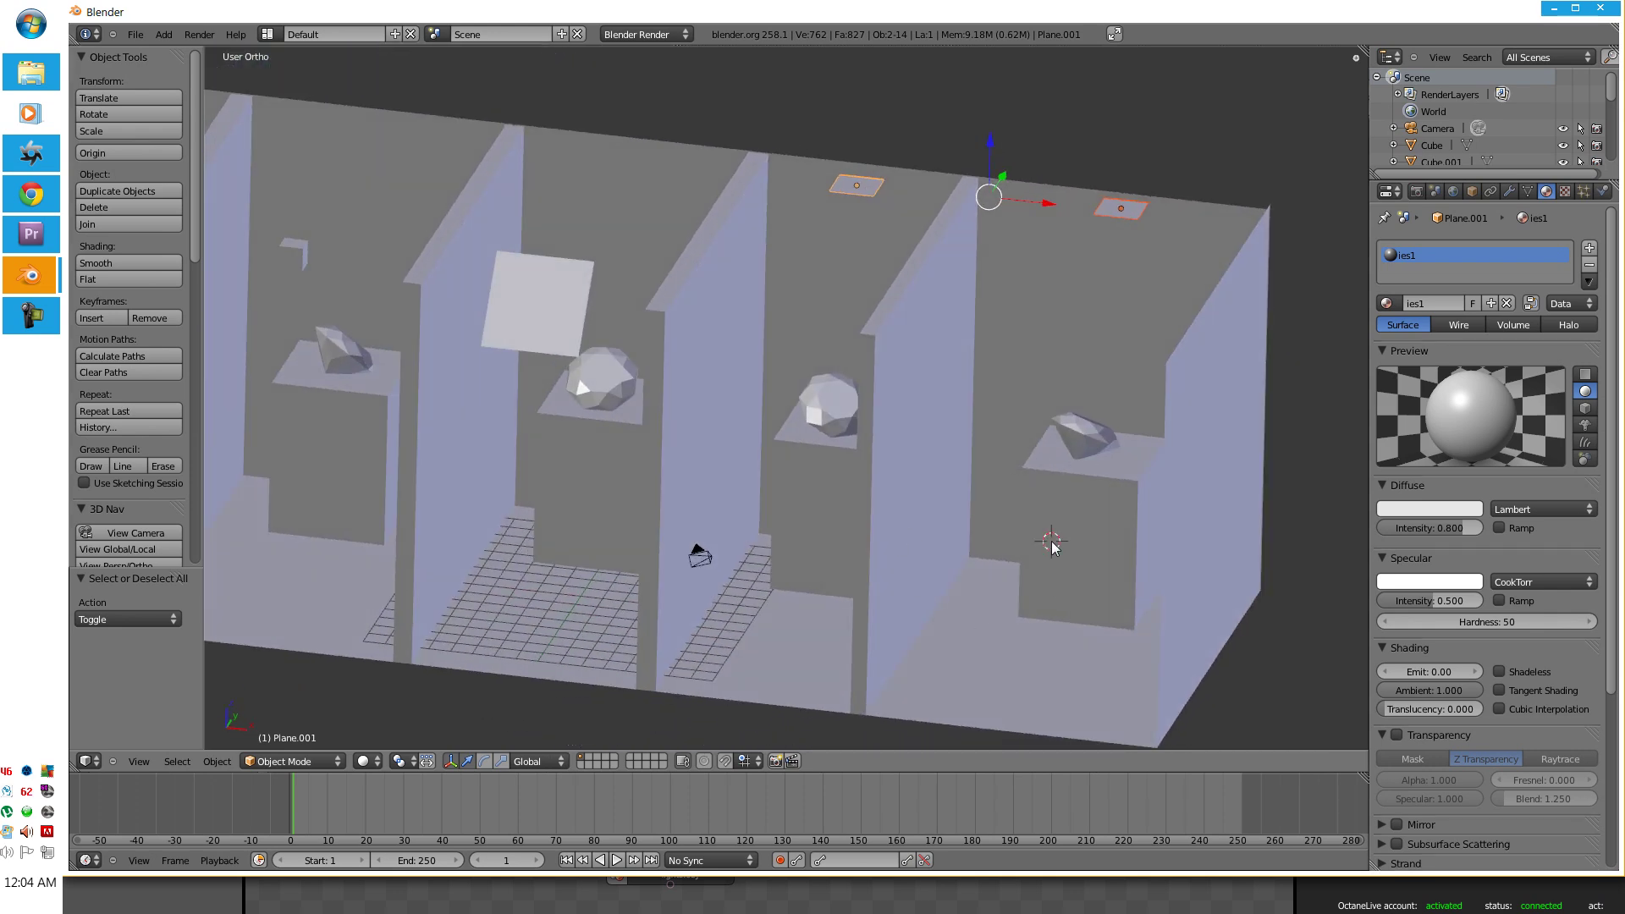
scroll(1054, 508, up, 1)
click(1119, 439)
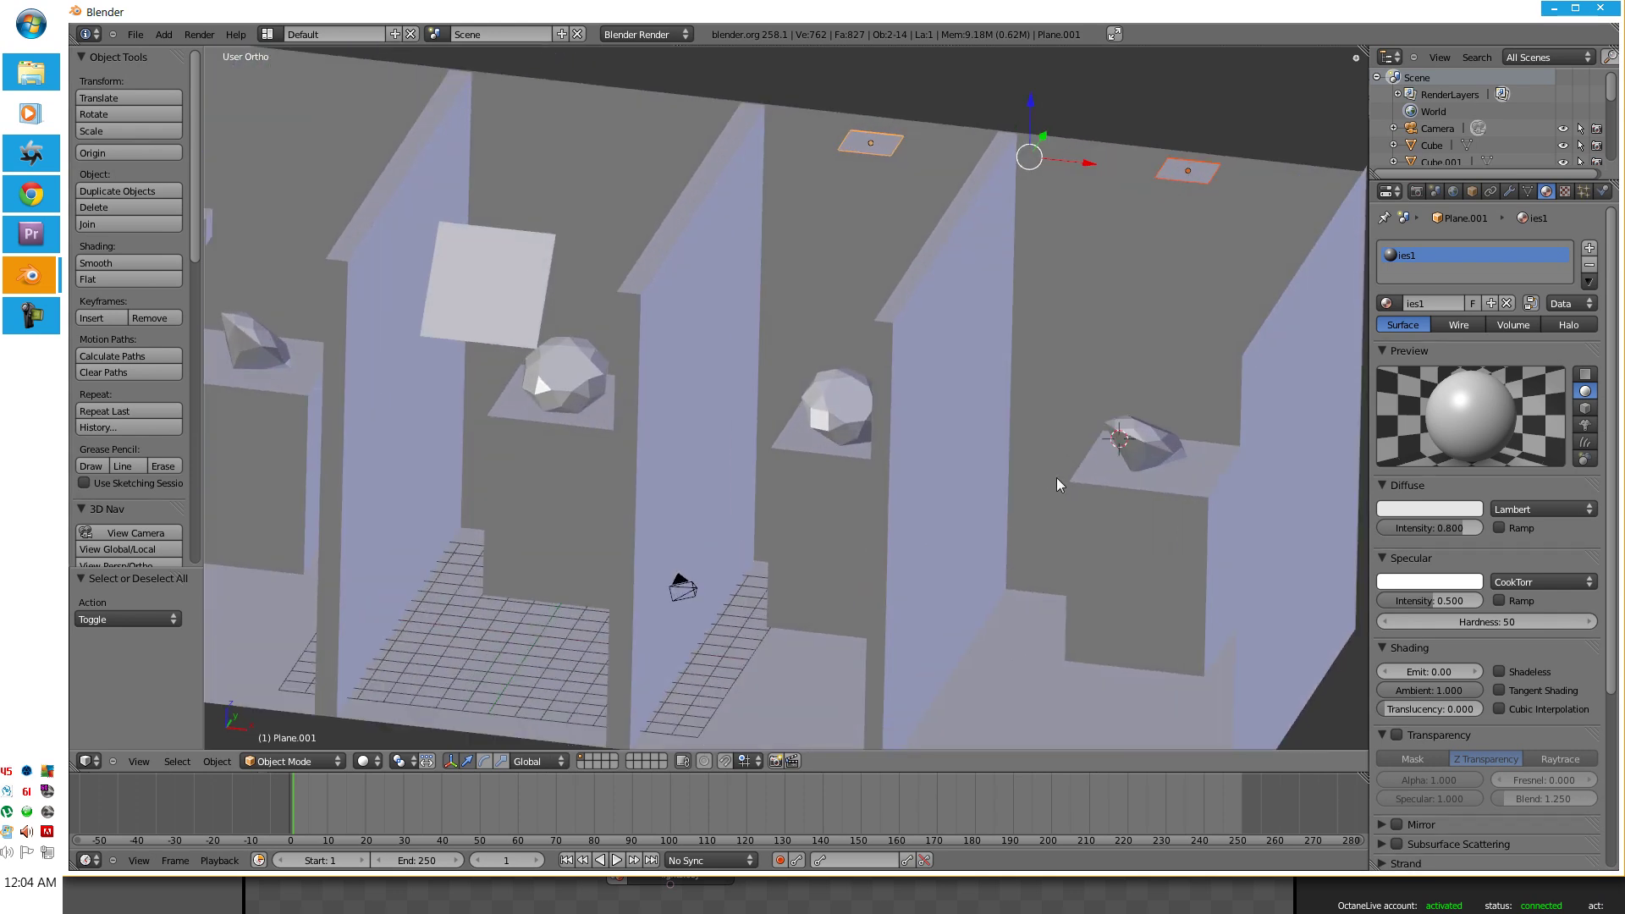
click(32, 193)
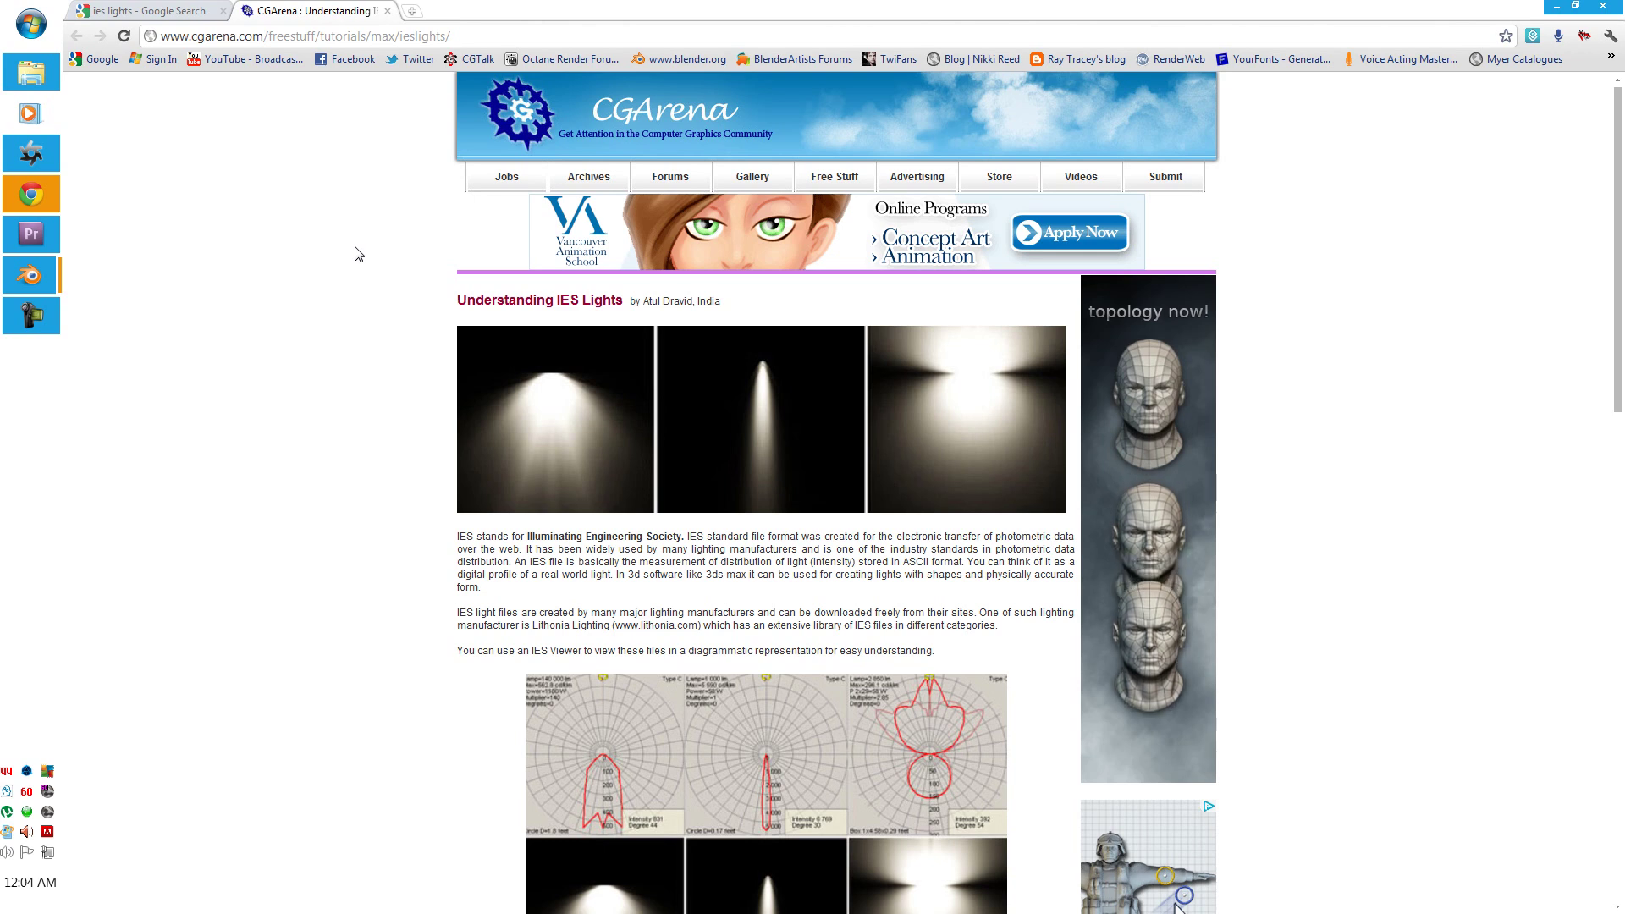
scroll(313, 279, down, 1)
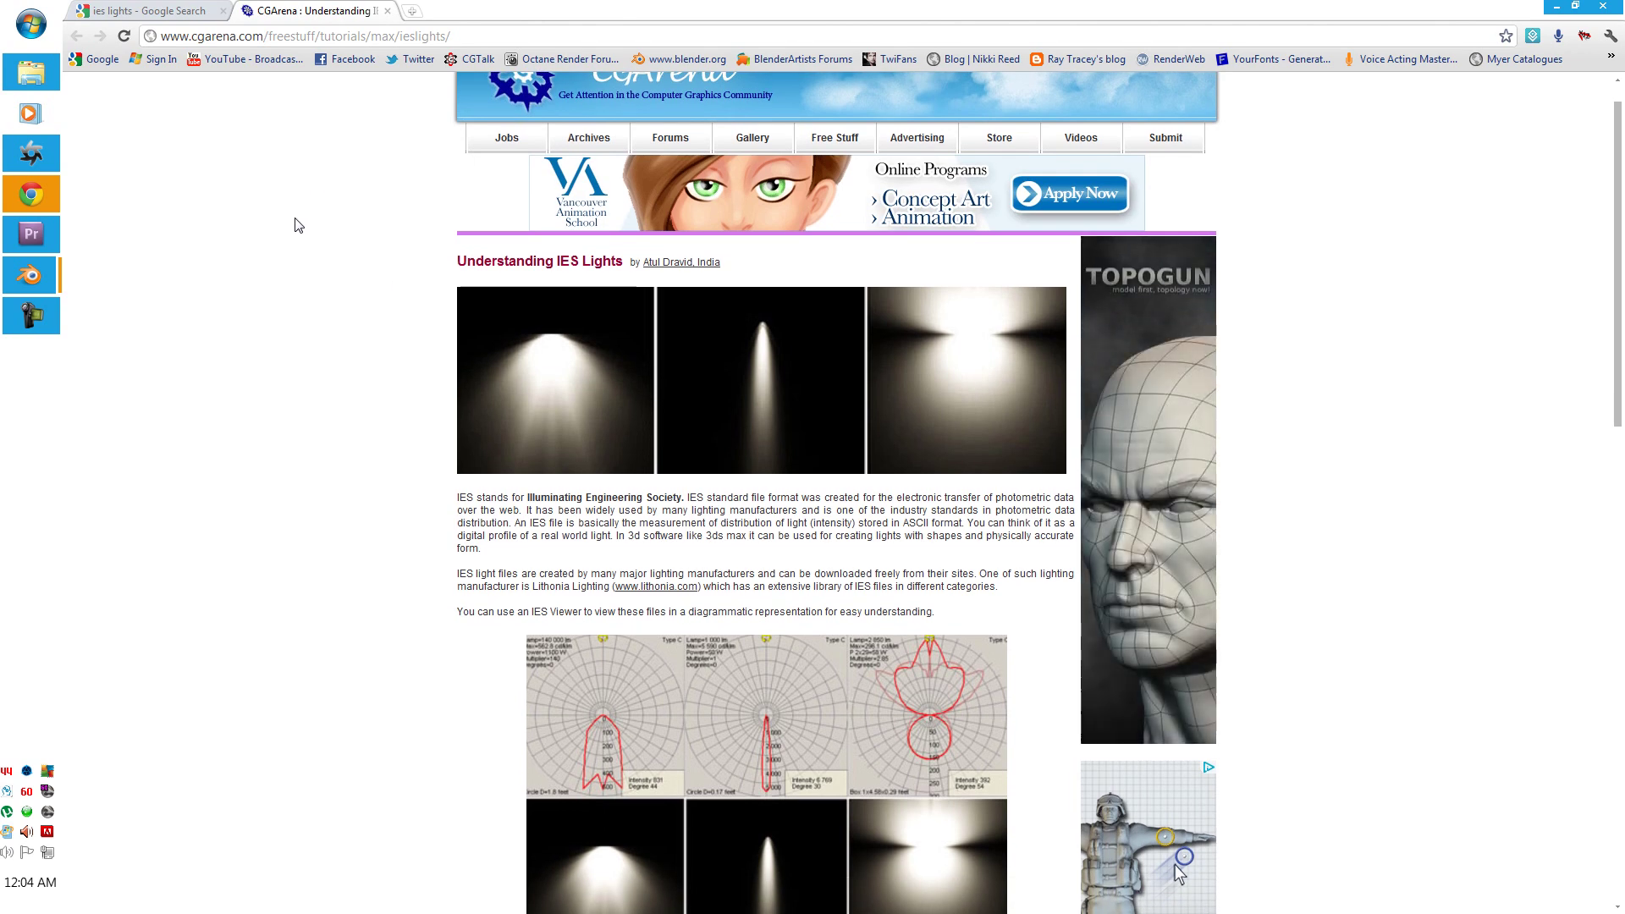
scroll(301, 244, down, 1)
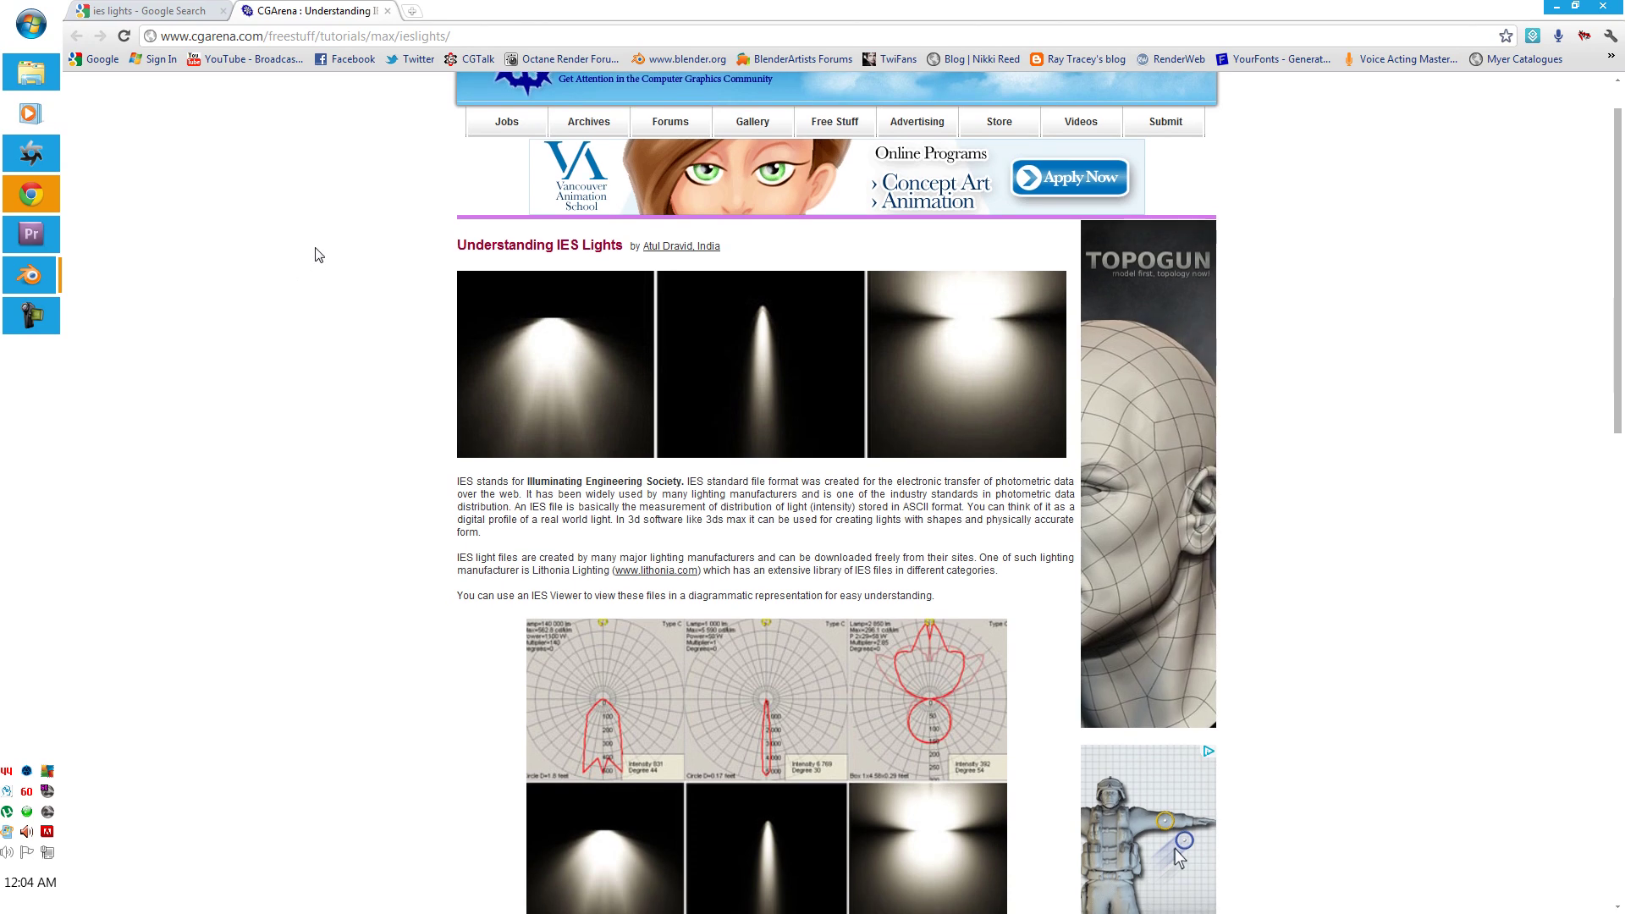
middle_click(313, 248)
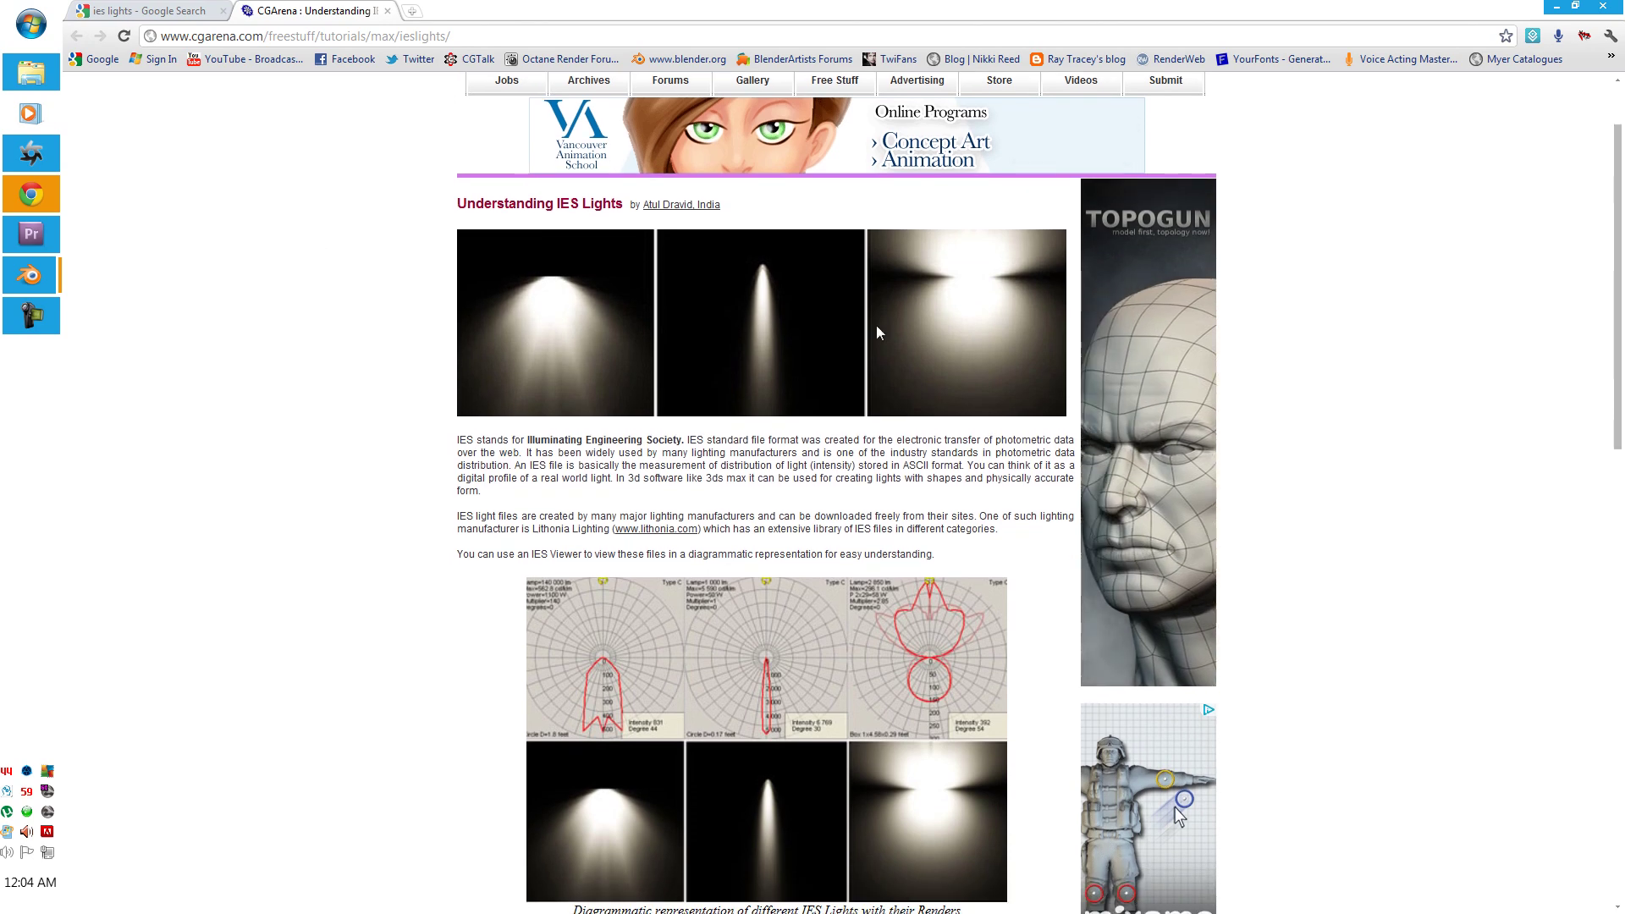
middle_click(392, 269)
middle_click(395, 287)
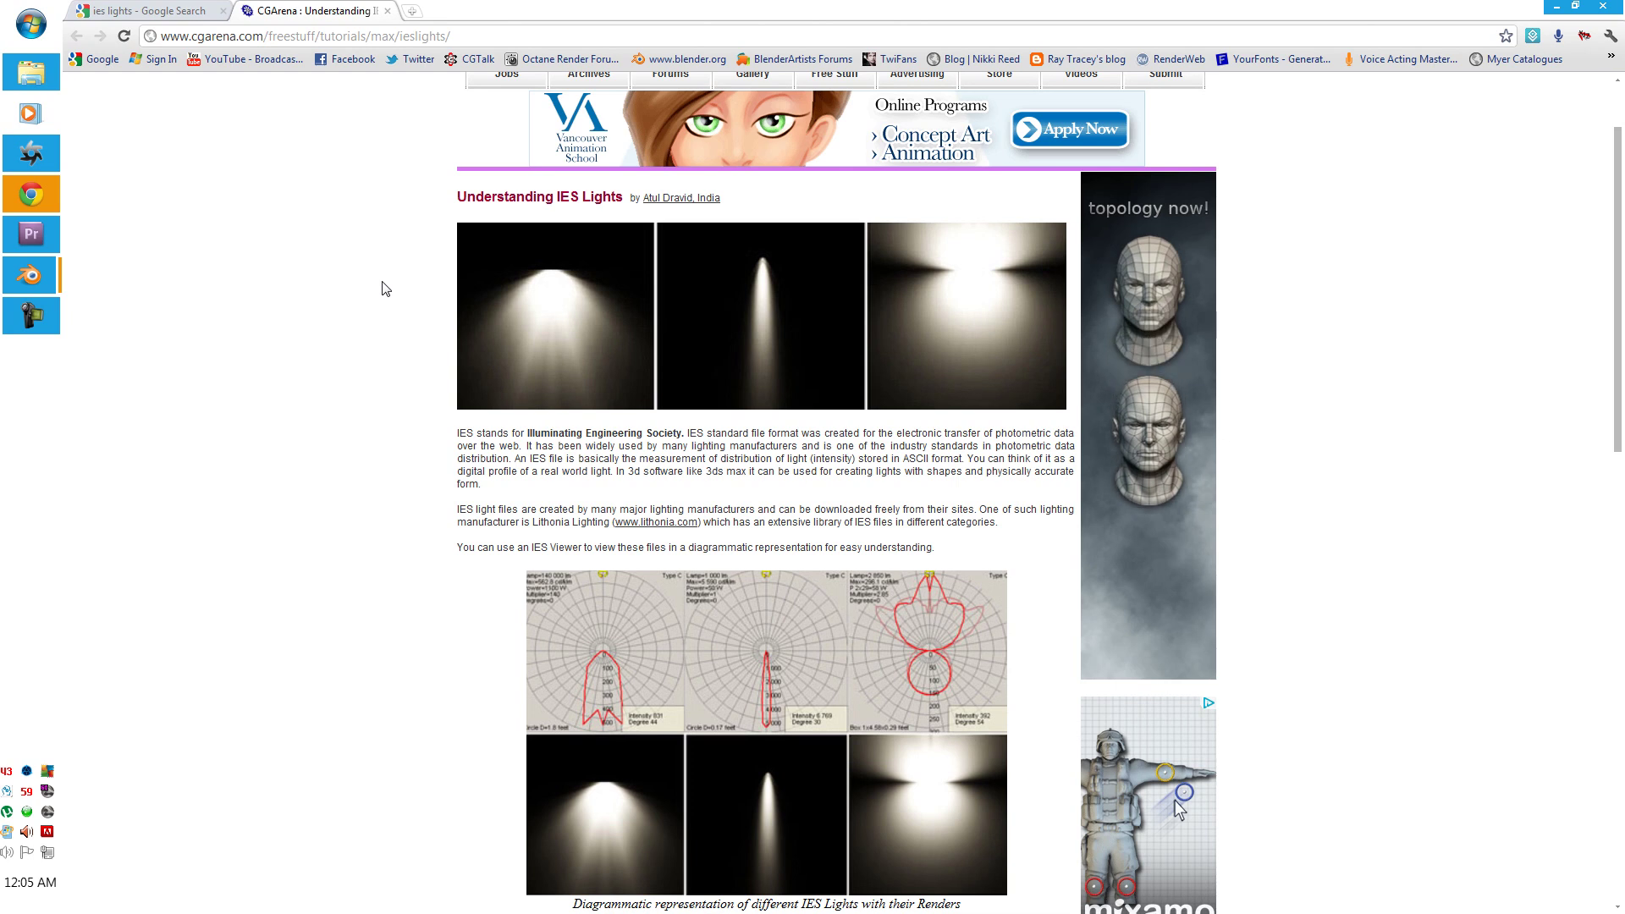
middle_click(380, 294)
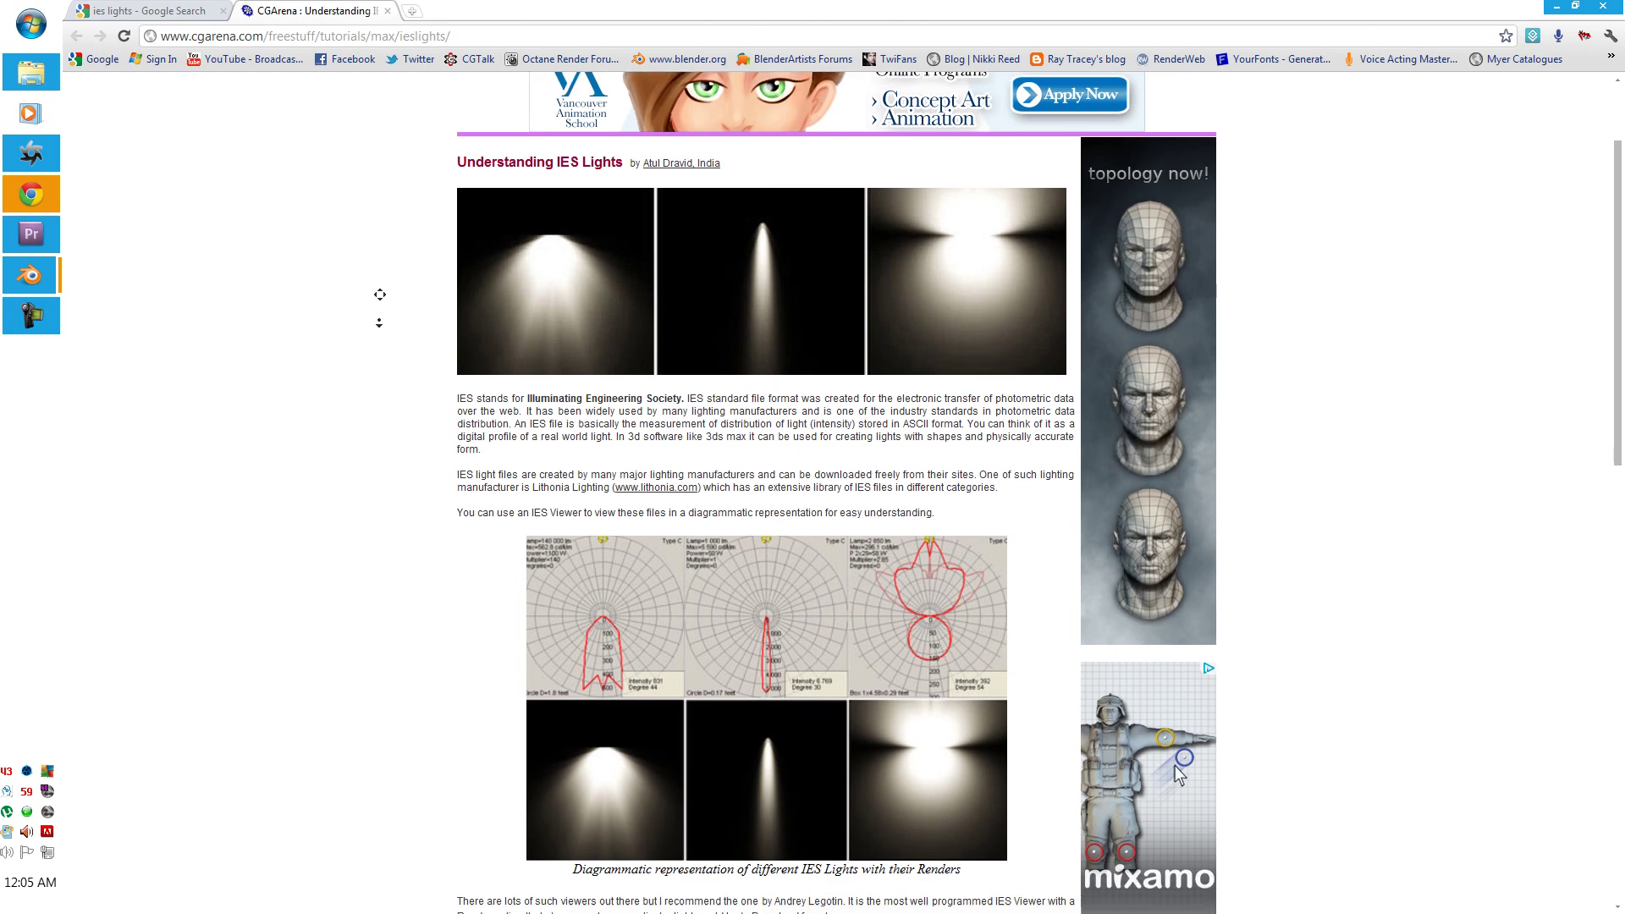
middle_click(379, 322)
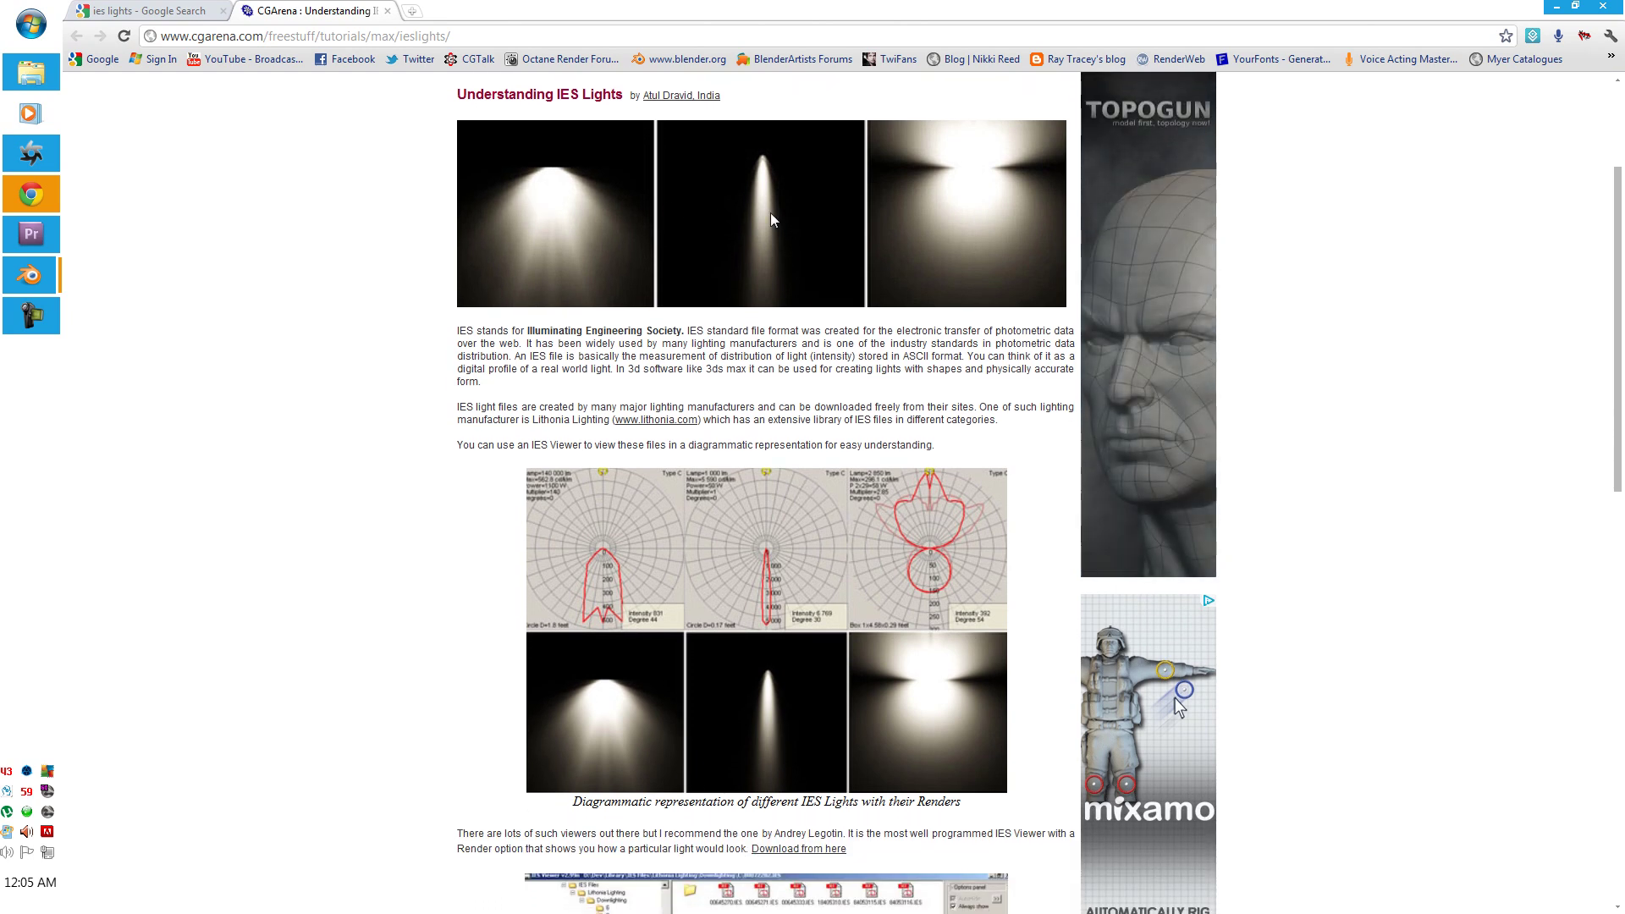
scroll(225, 536, down, 2)
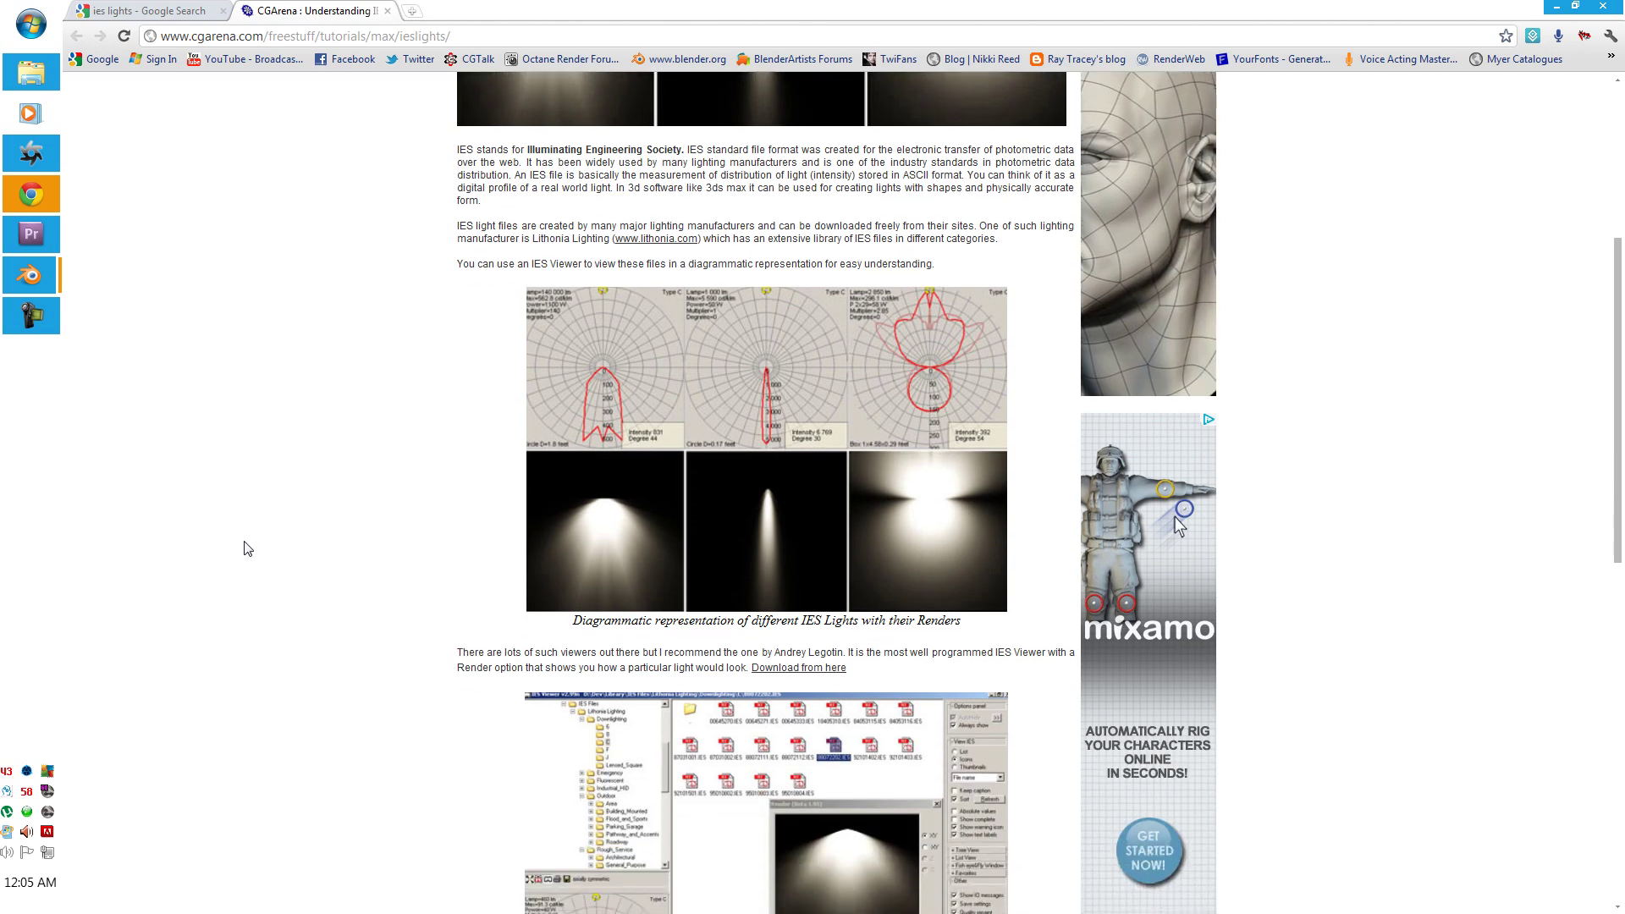
middle_click(389, 392)
scroll(366, 419, up, 3)
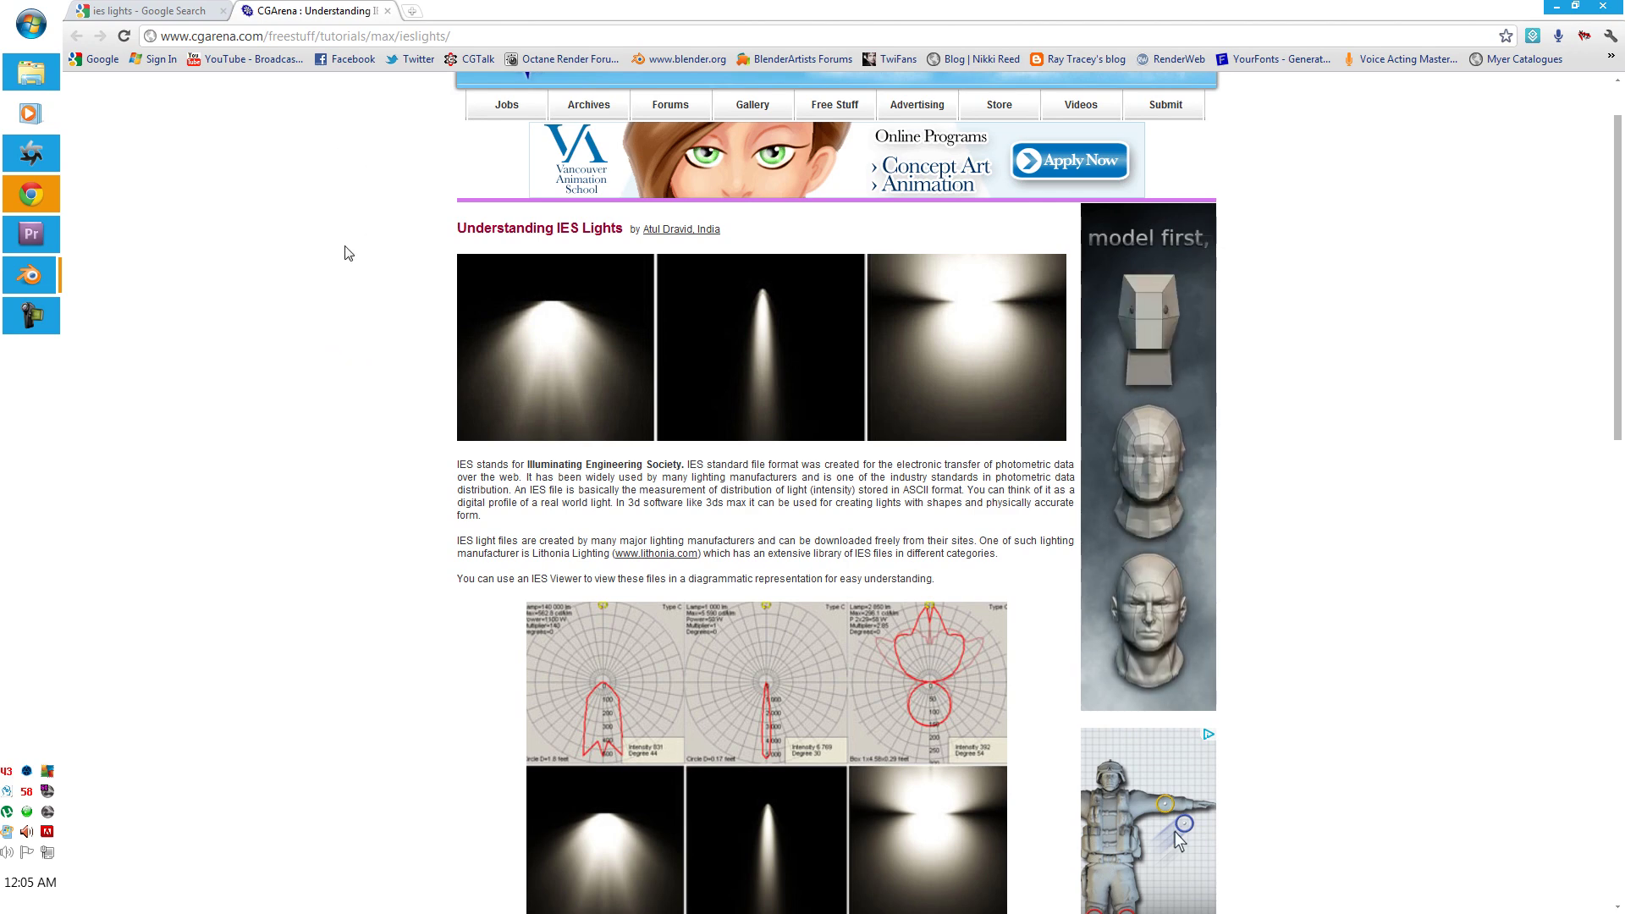
scroll(347, 254, down, 8)
scroll(357, 271, down, 5)
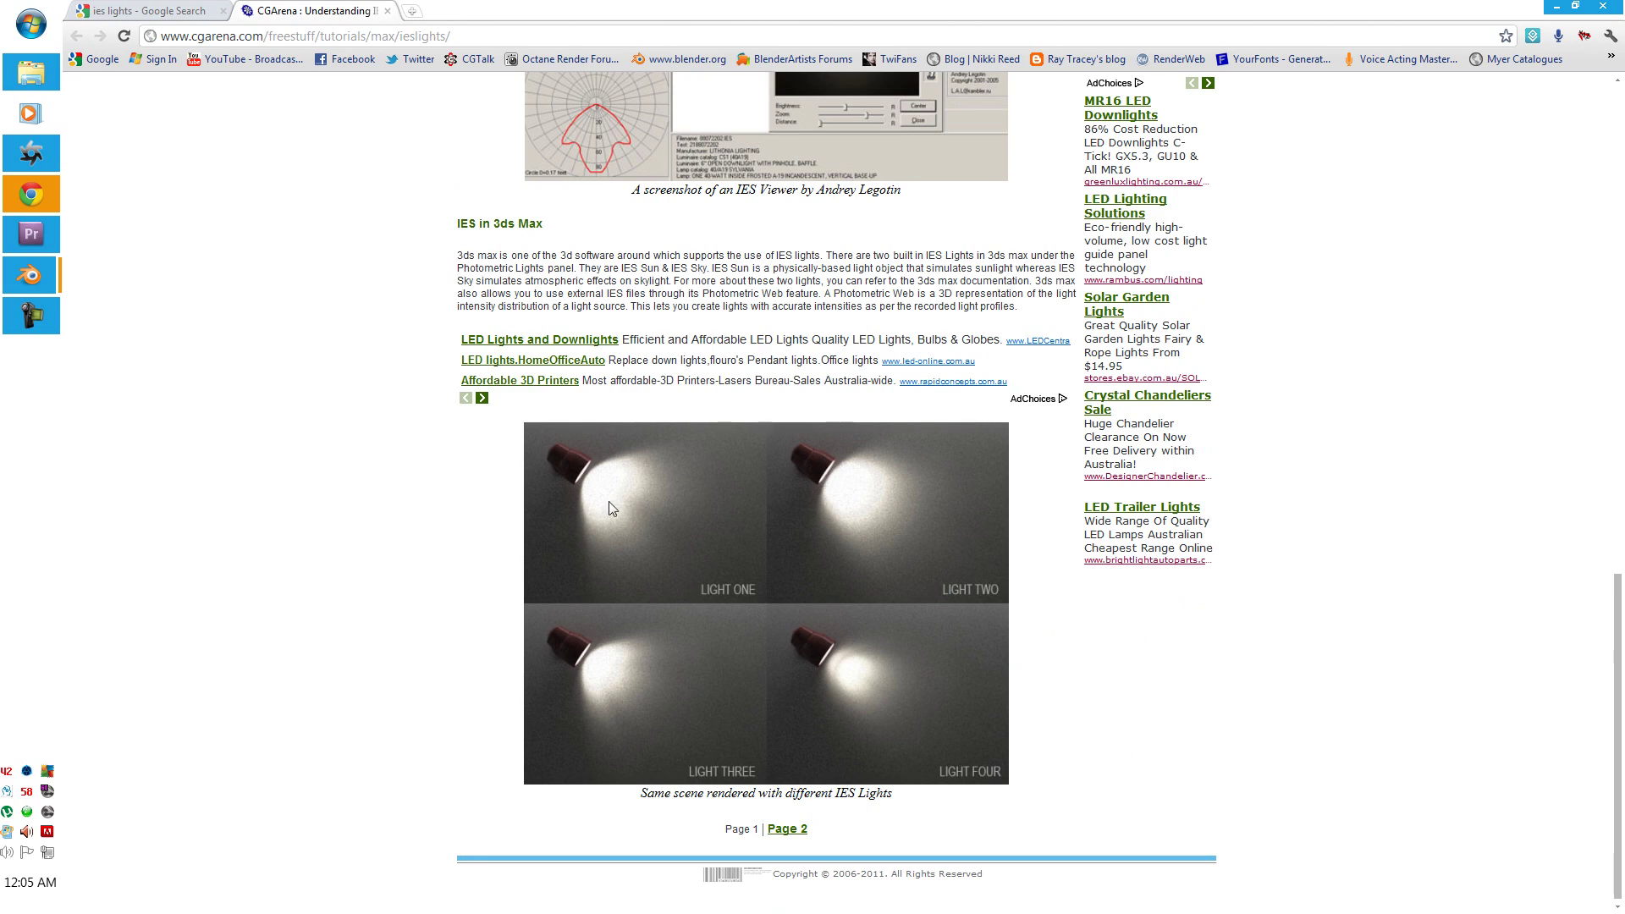
scroll(258, 353, up, 9)
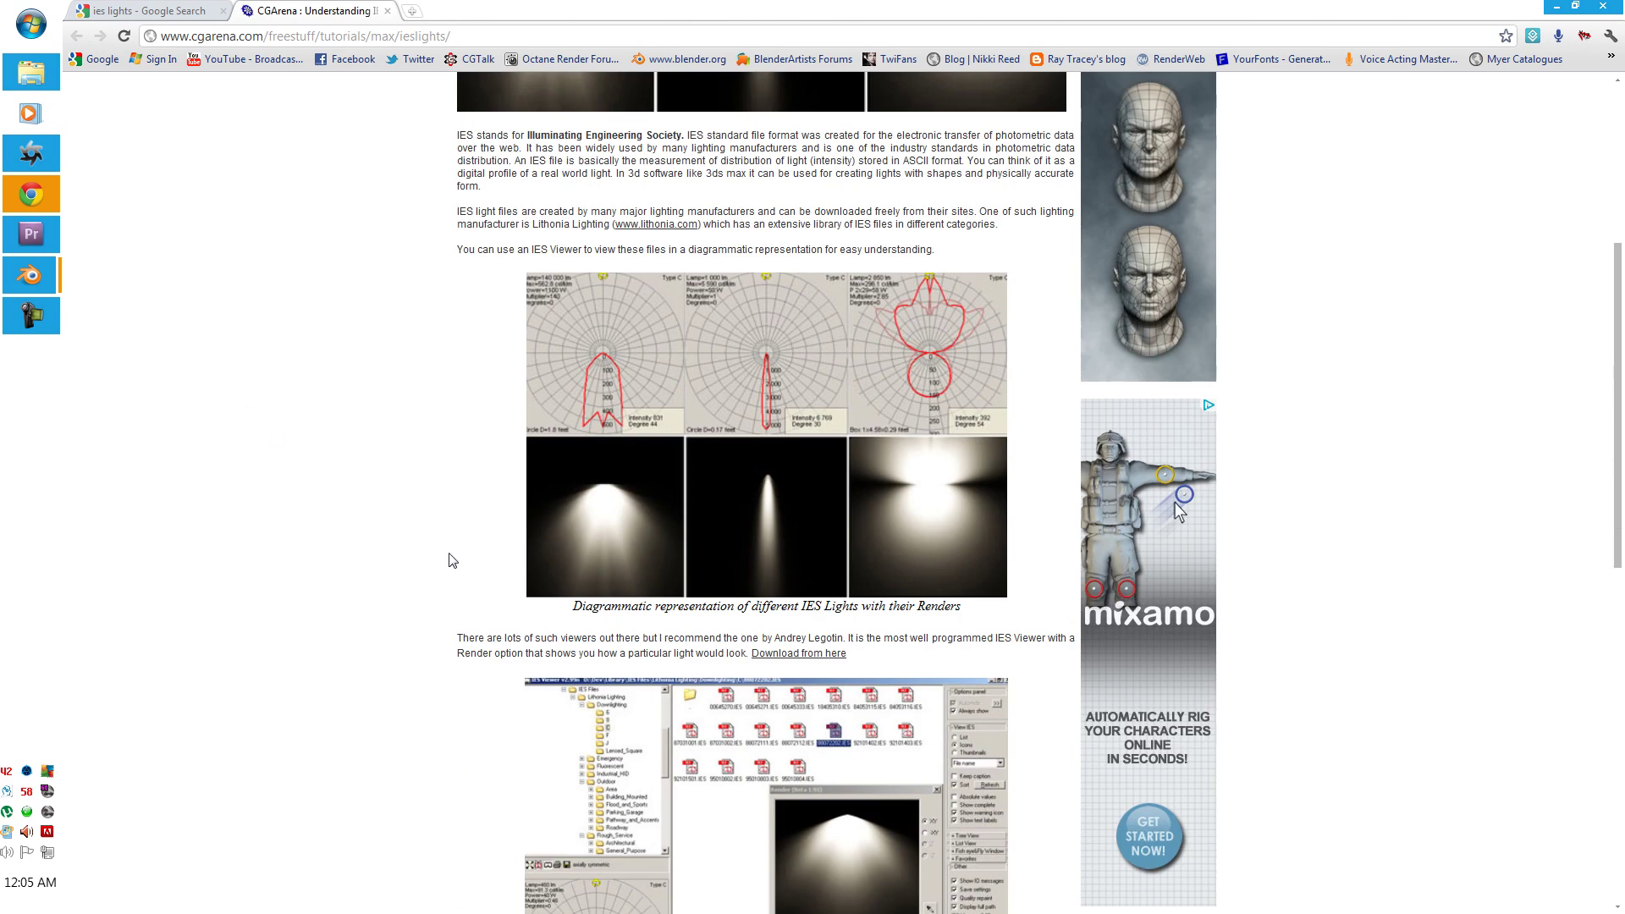
scroll(606, 622, up, 5)
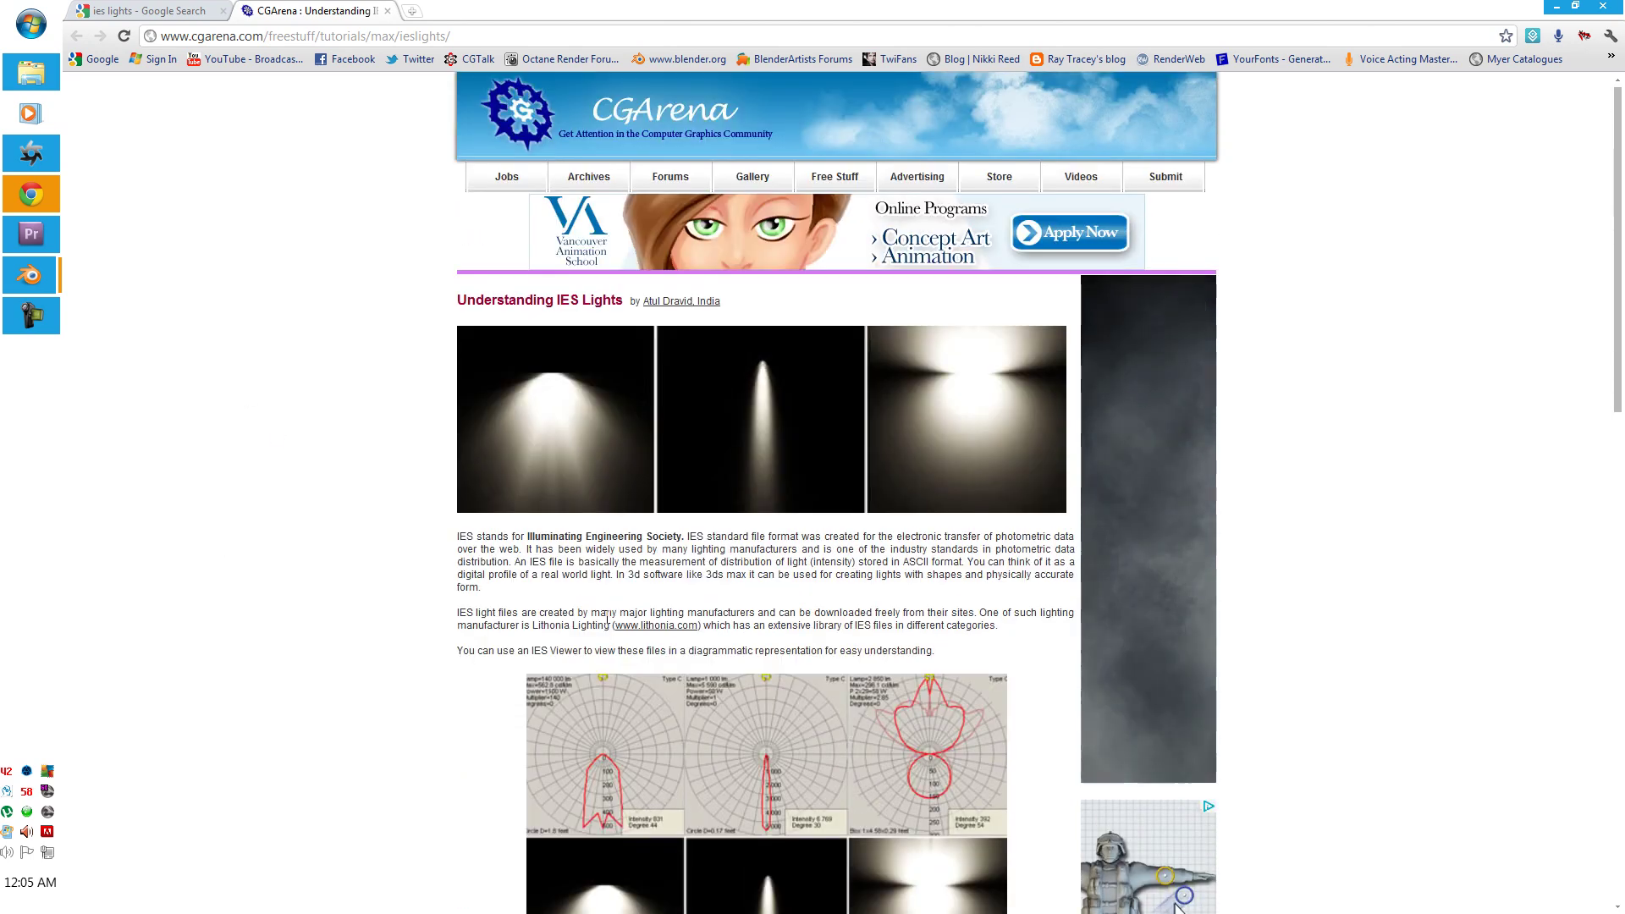
middle_click(446, 465)
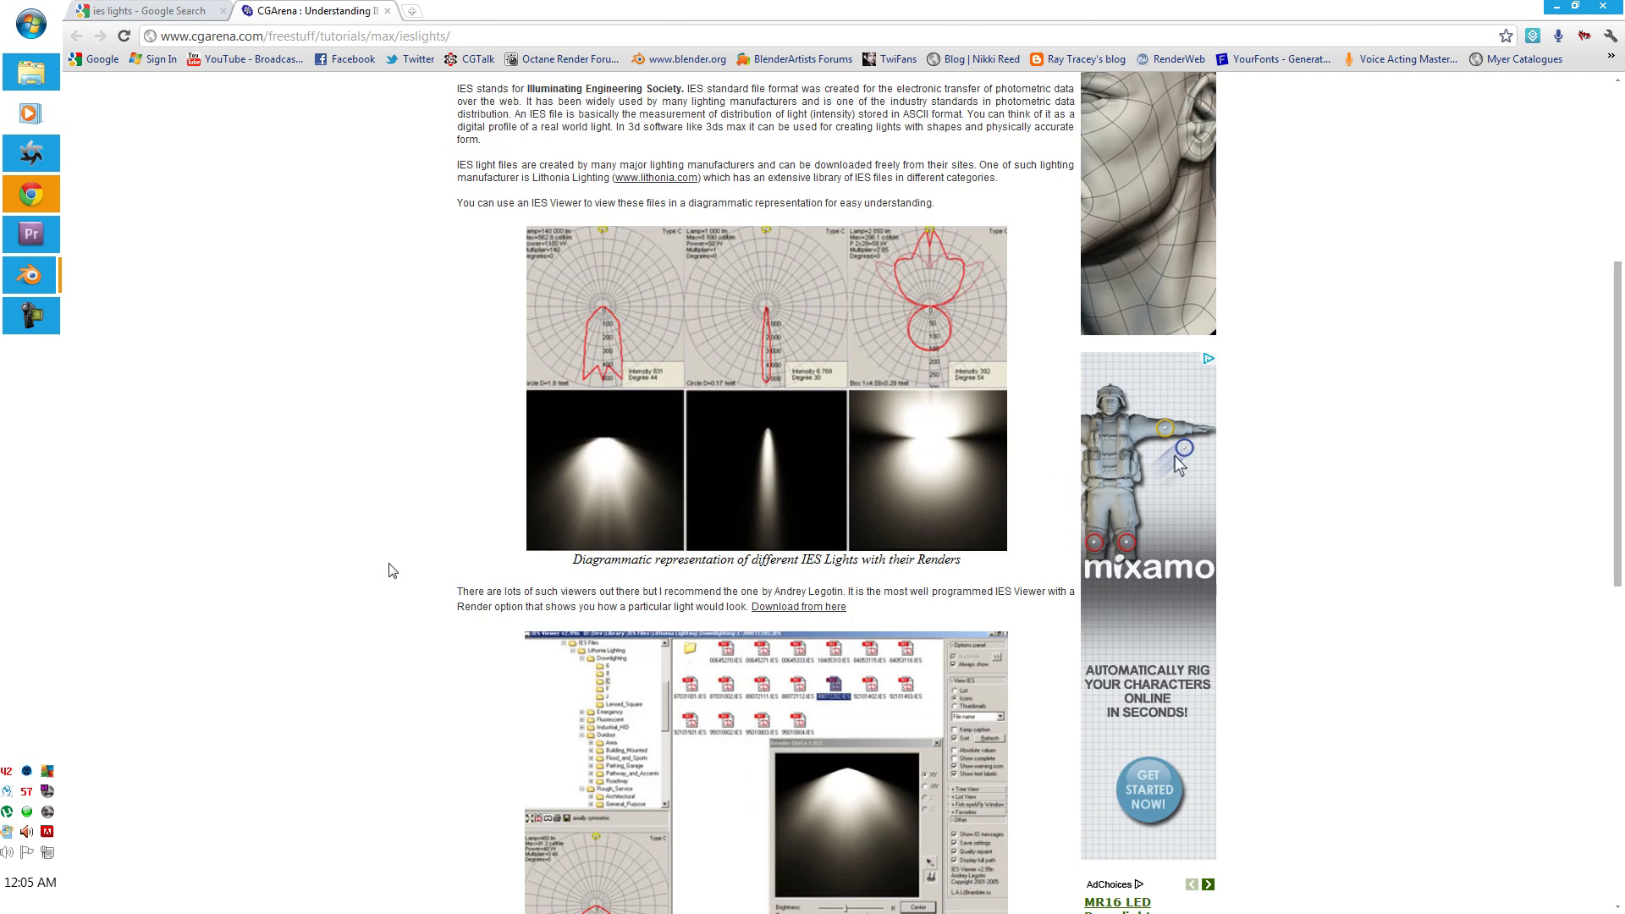
middle_click(384, 560)
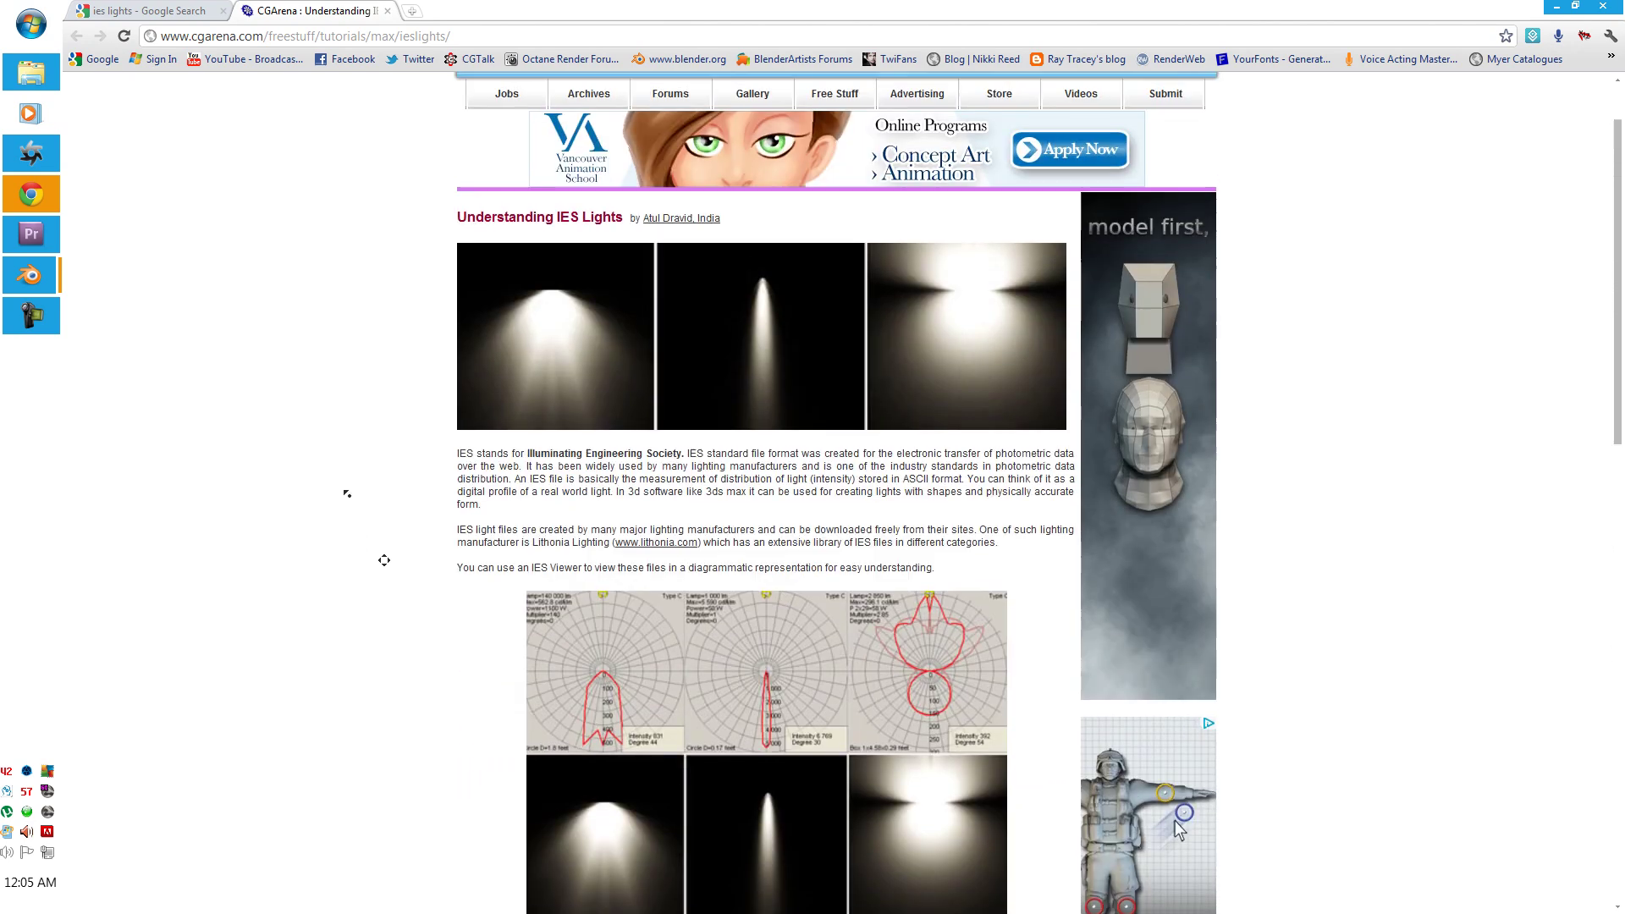
click(529, 8)
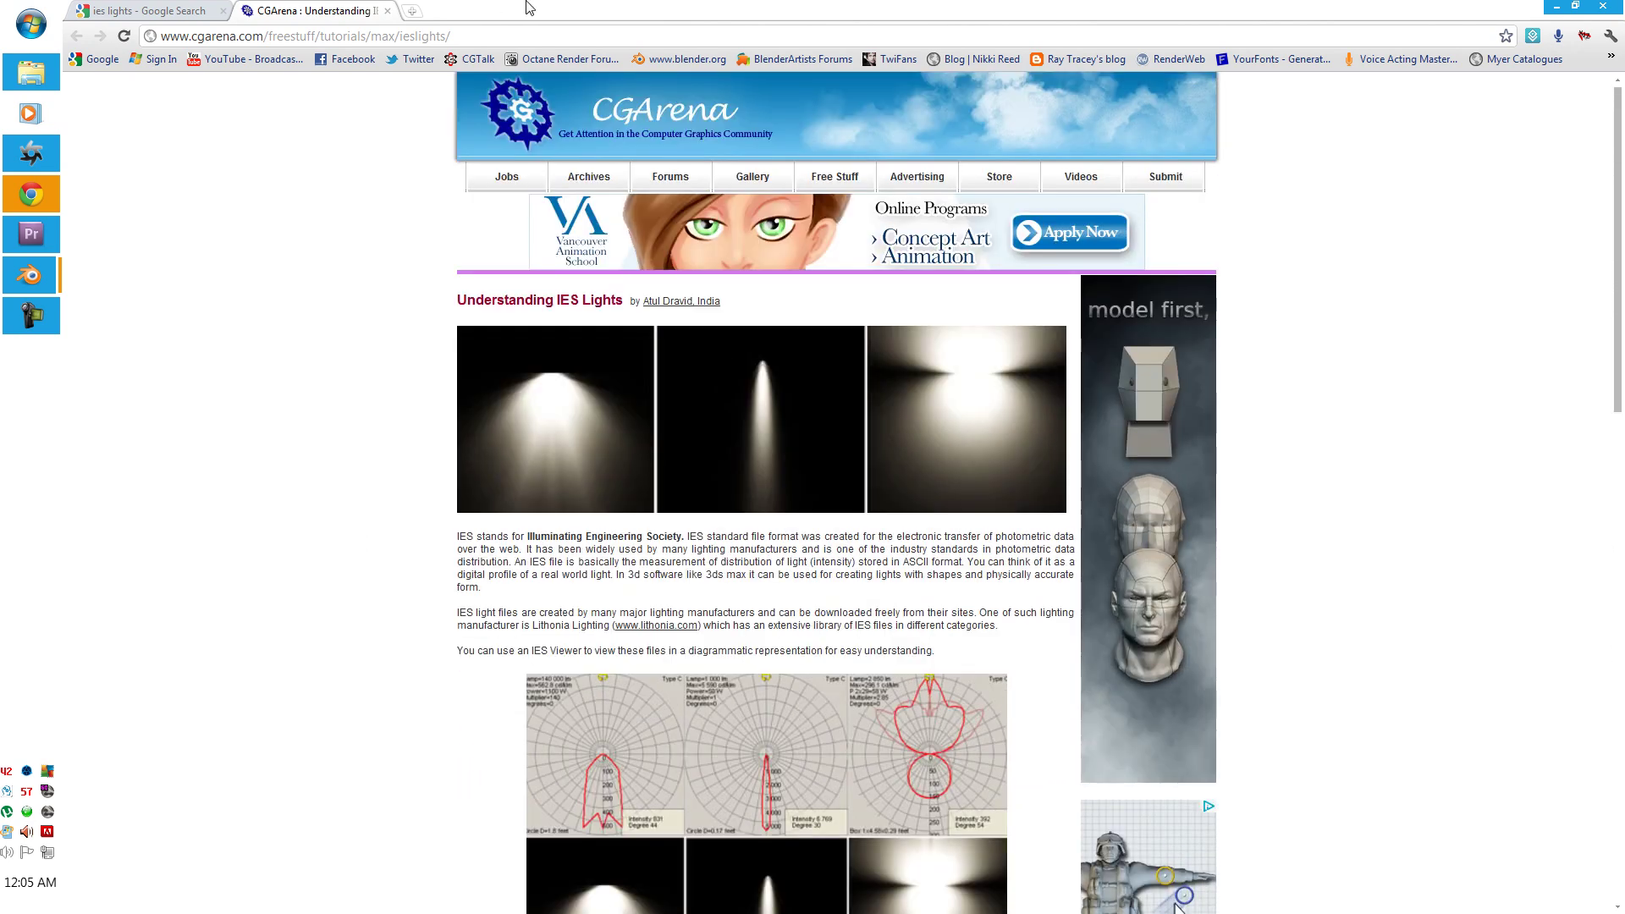
click(1555, 5)
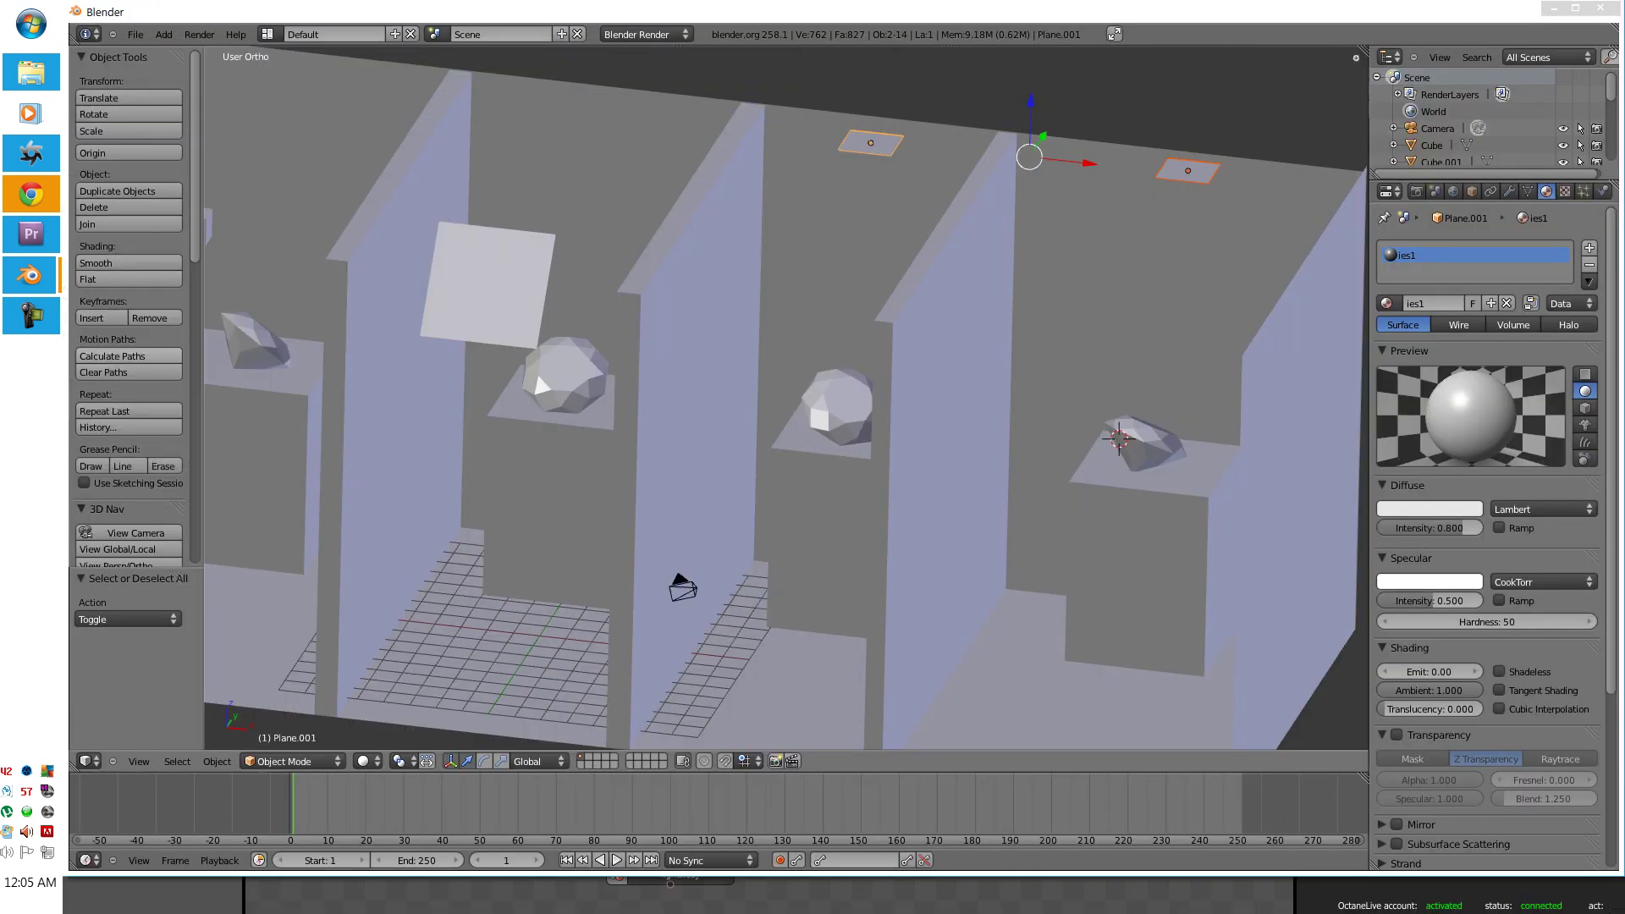
scroll(1263, 161, down, 2)
middle_drag(1263, 161, 1083, 257)
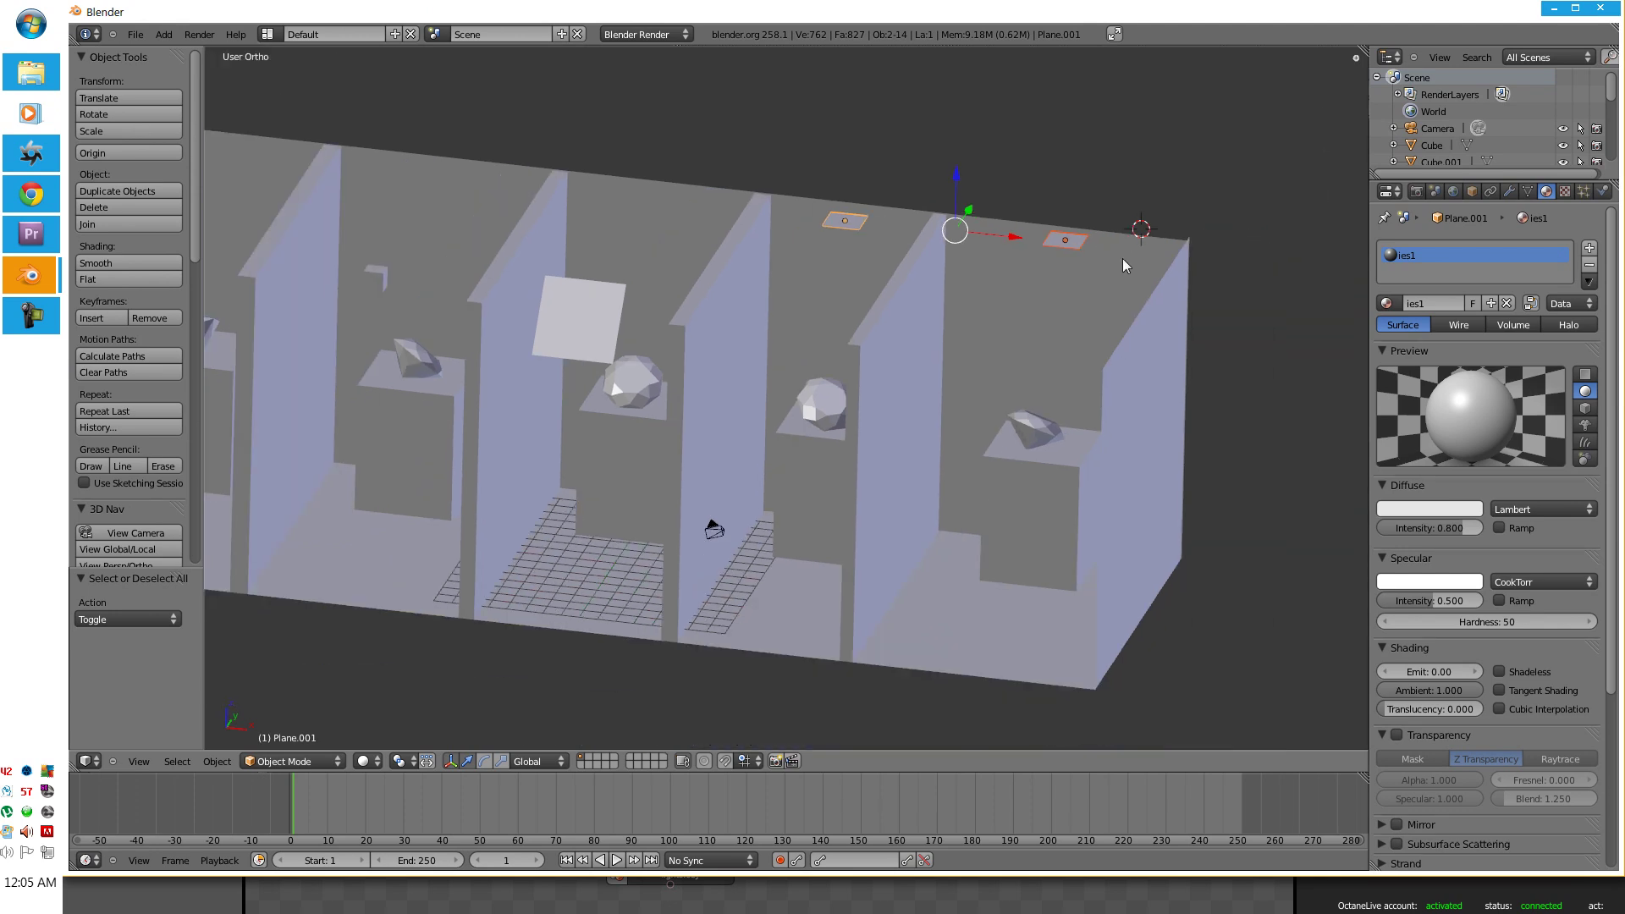
middle_drag(796, 305, 825, 339)
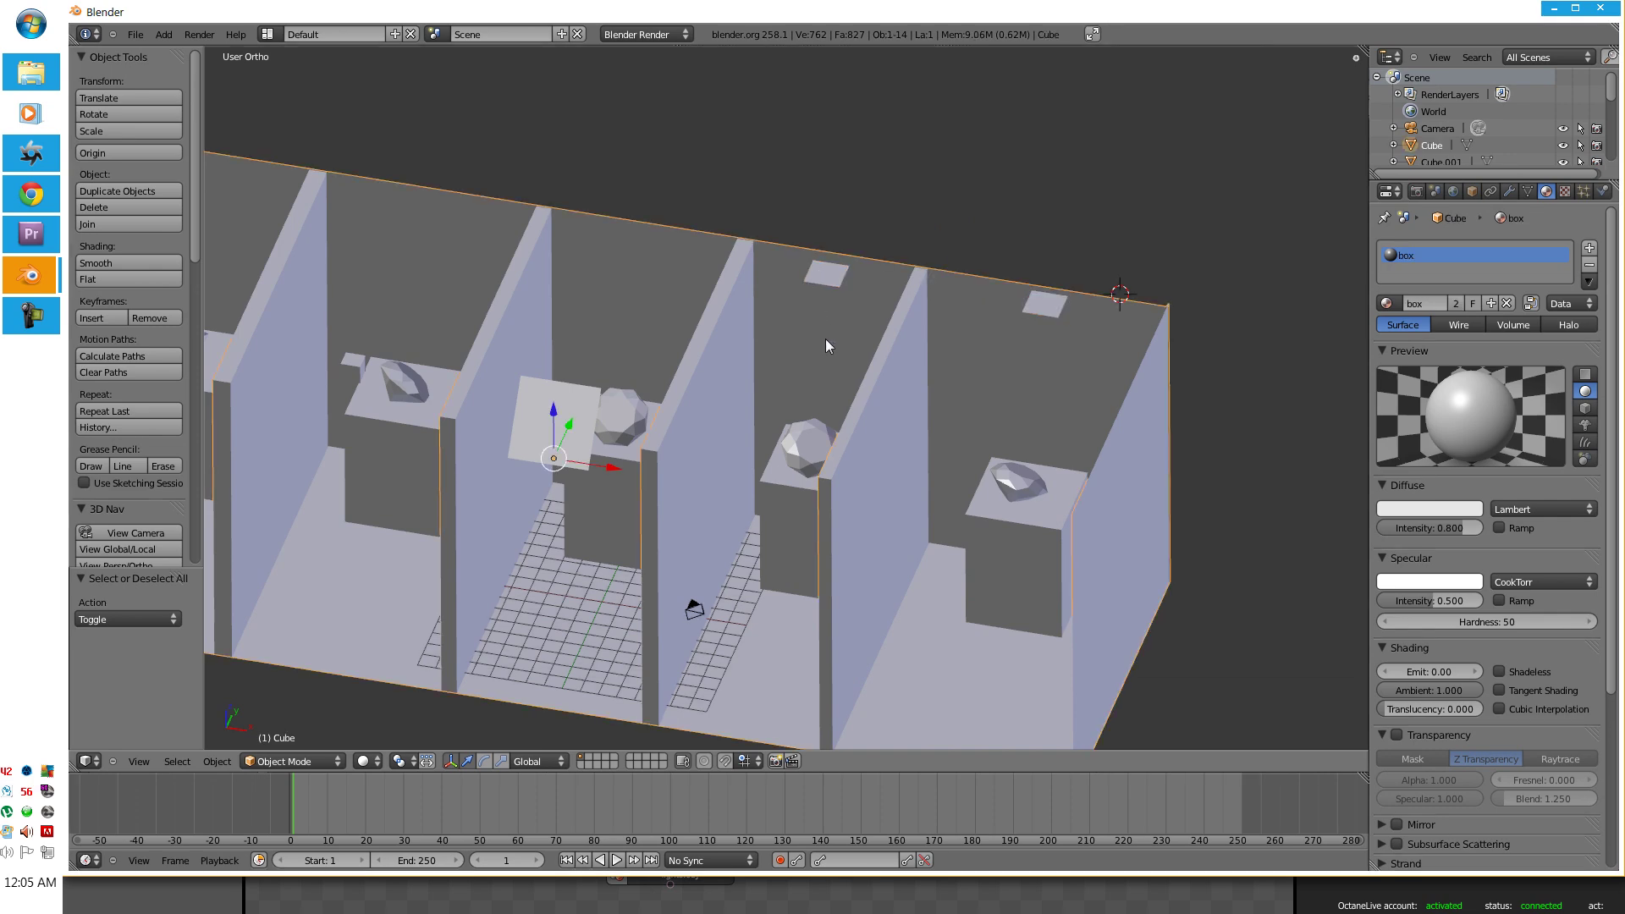
right_click(816, 280)
middle_drag(760, 530, 790, 271)
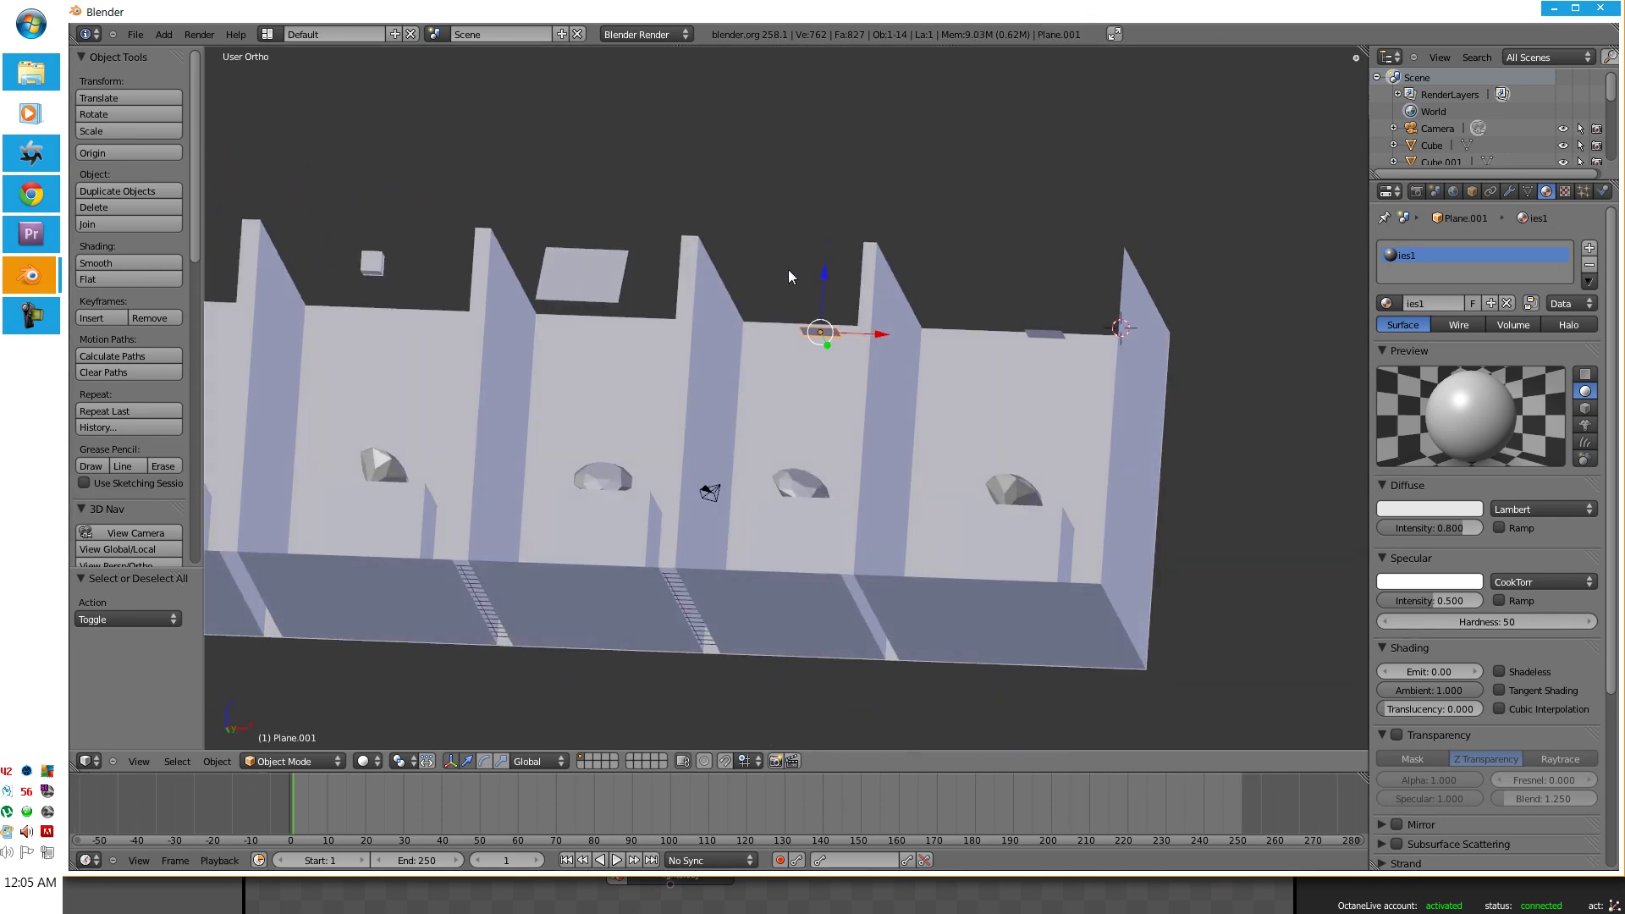
middle_drag(1323, 275, 1043, 524)
scroll(819, 328, up, 5)
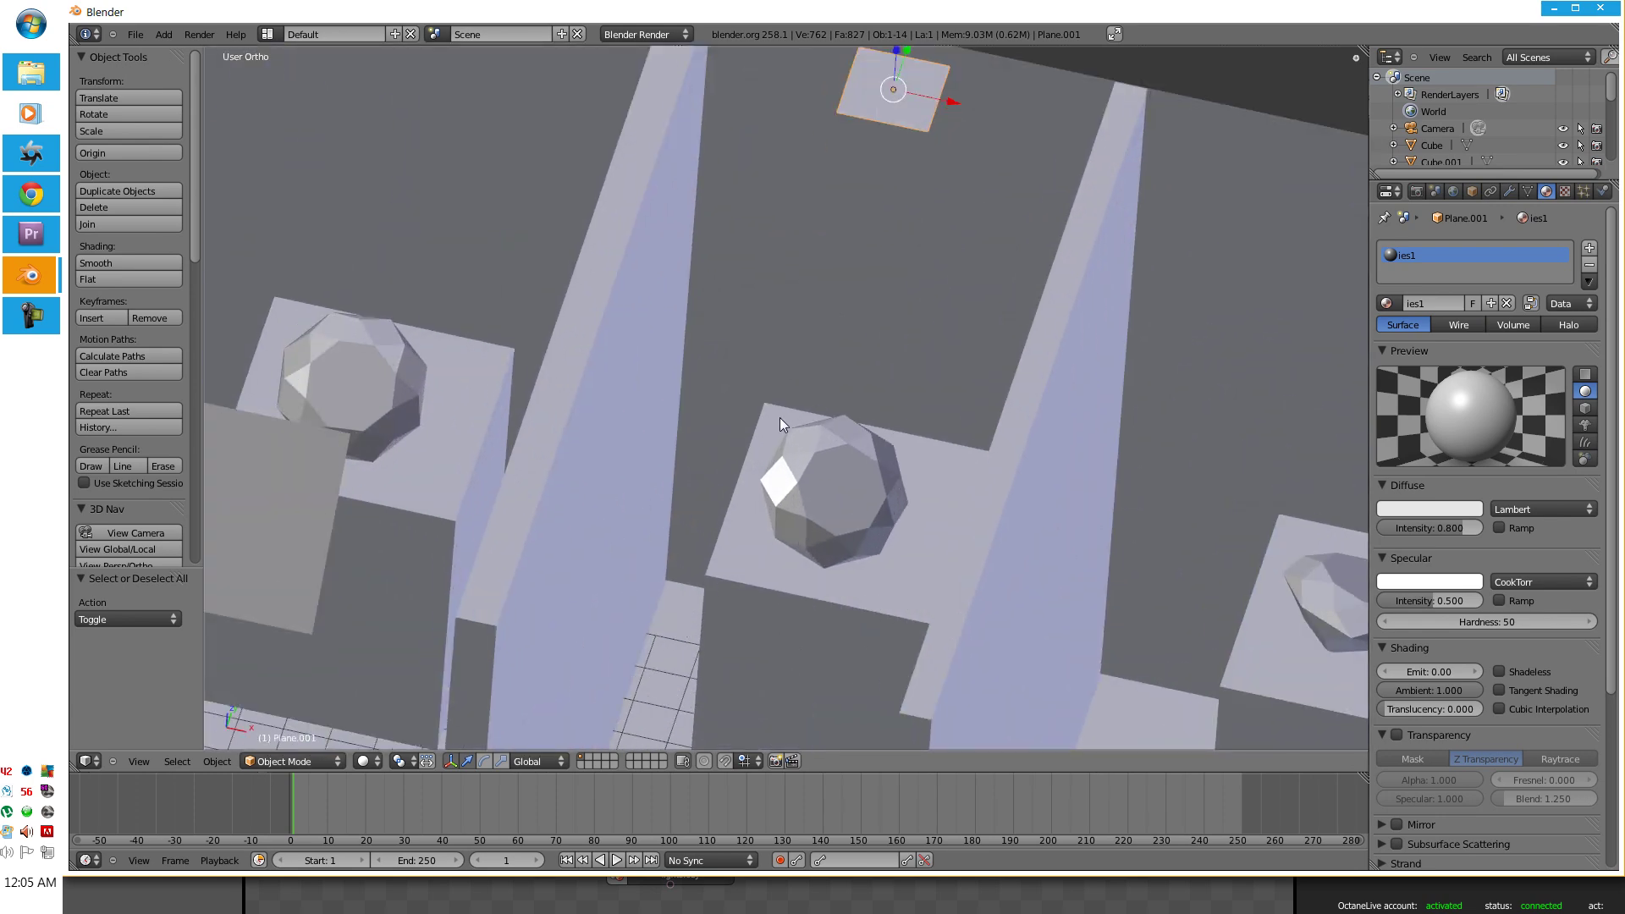
key(super)
click(800, 366)
scroll(800, 365, down, 5)
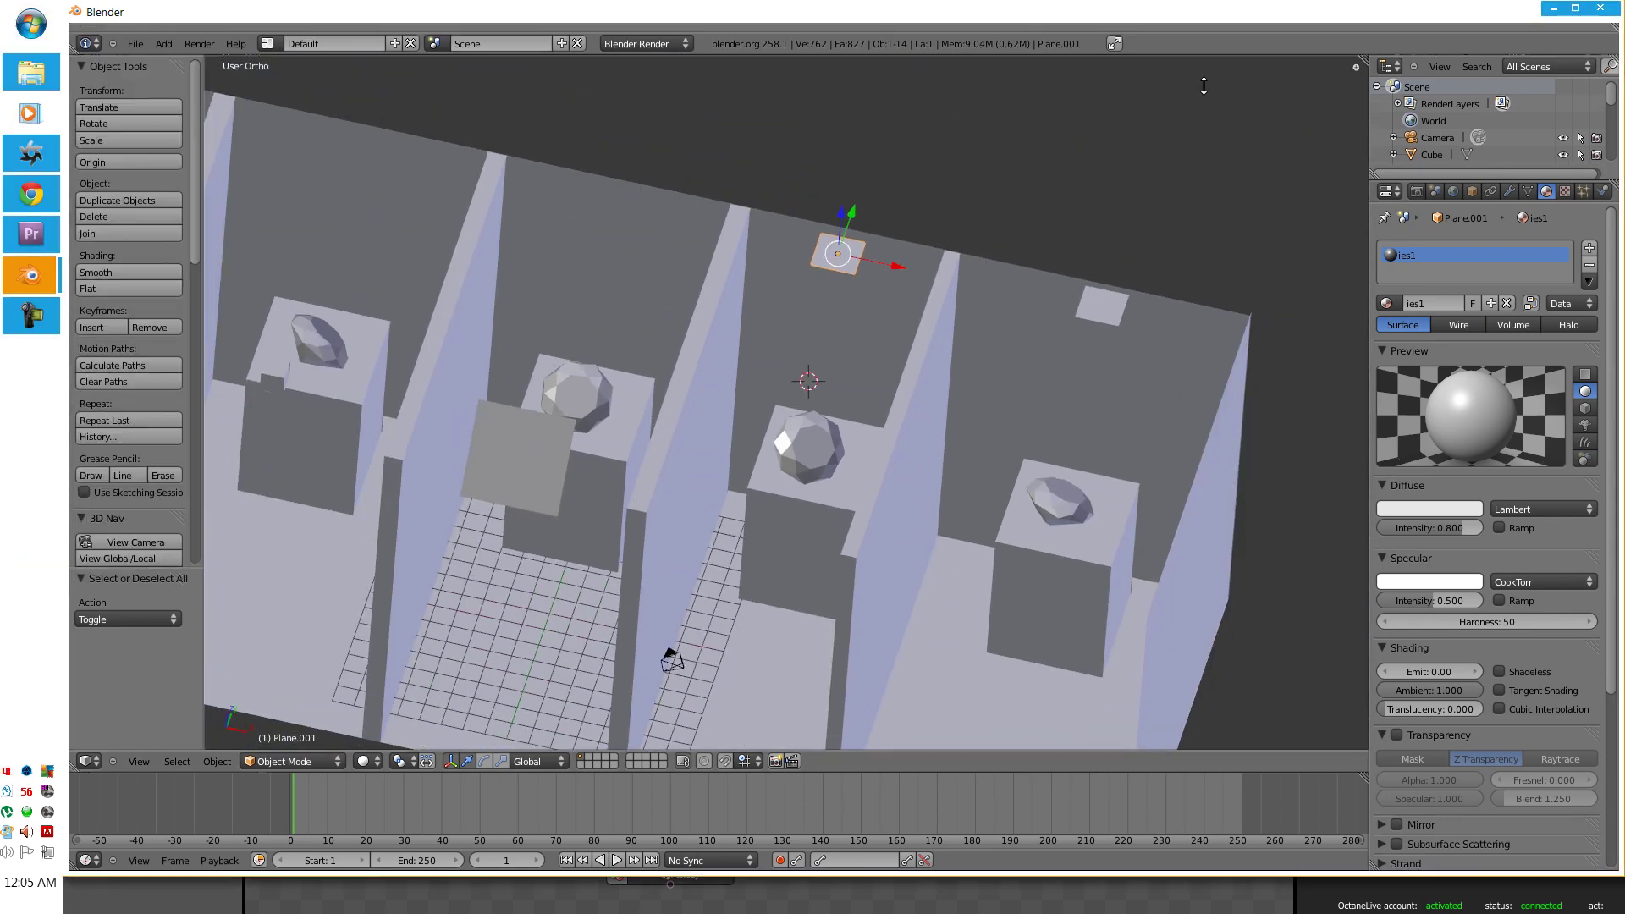
drag(1247, 93, 1242, 35)
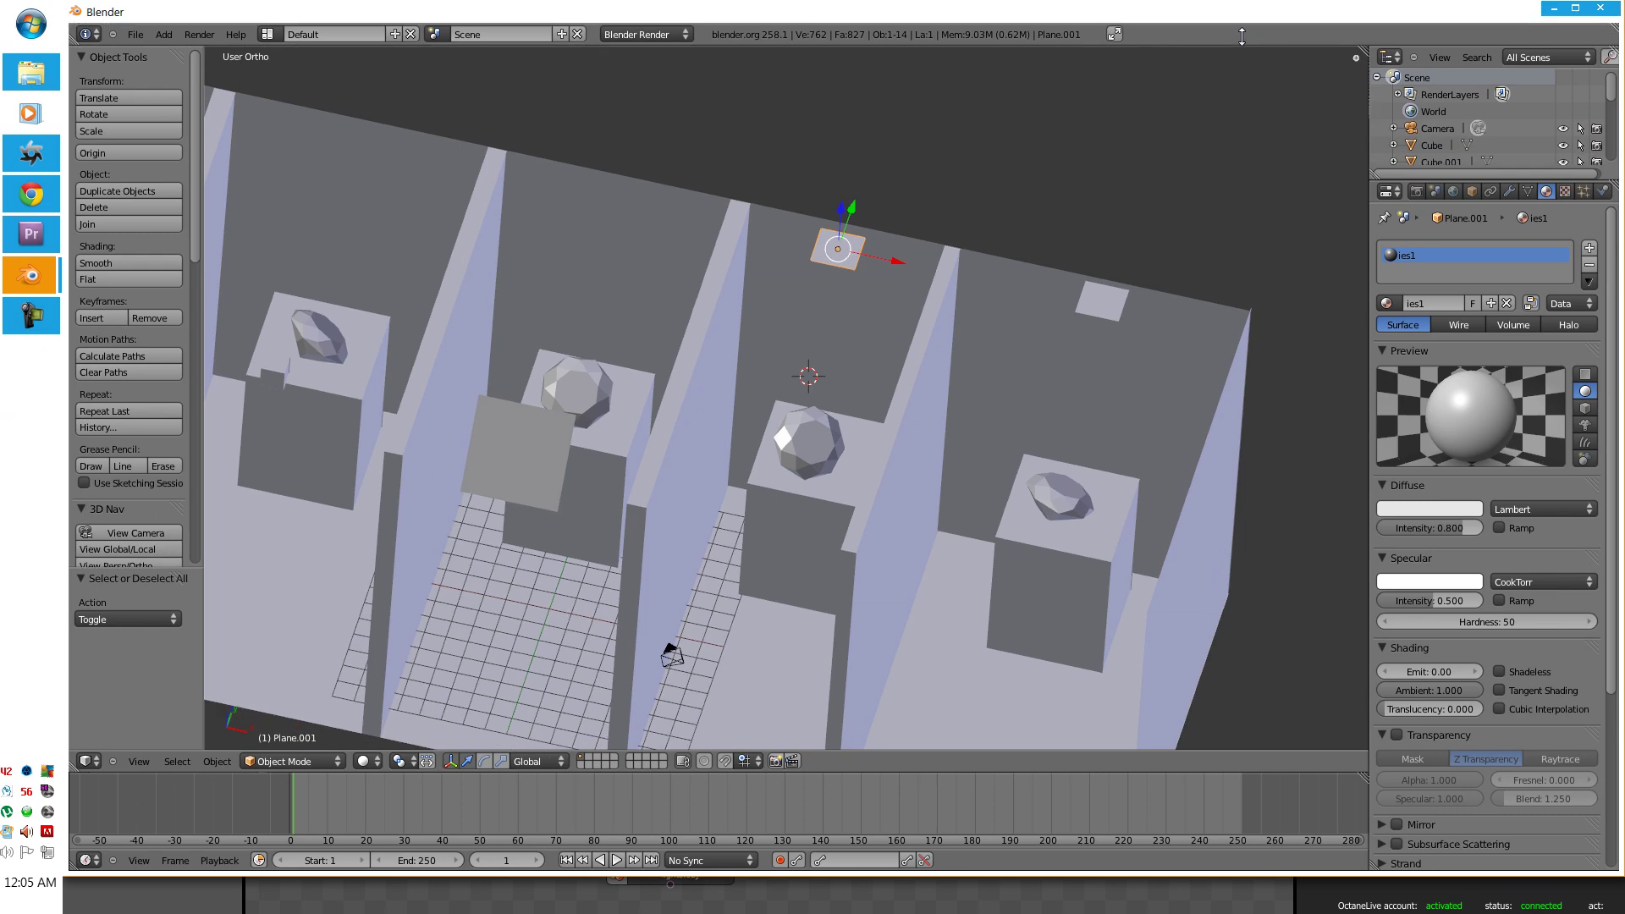
drag(1354, 58, 927, 101)
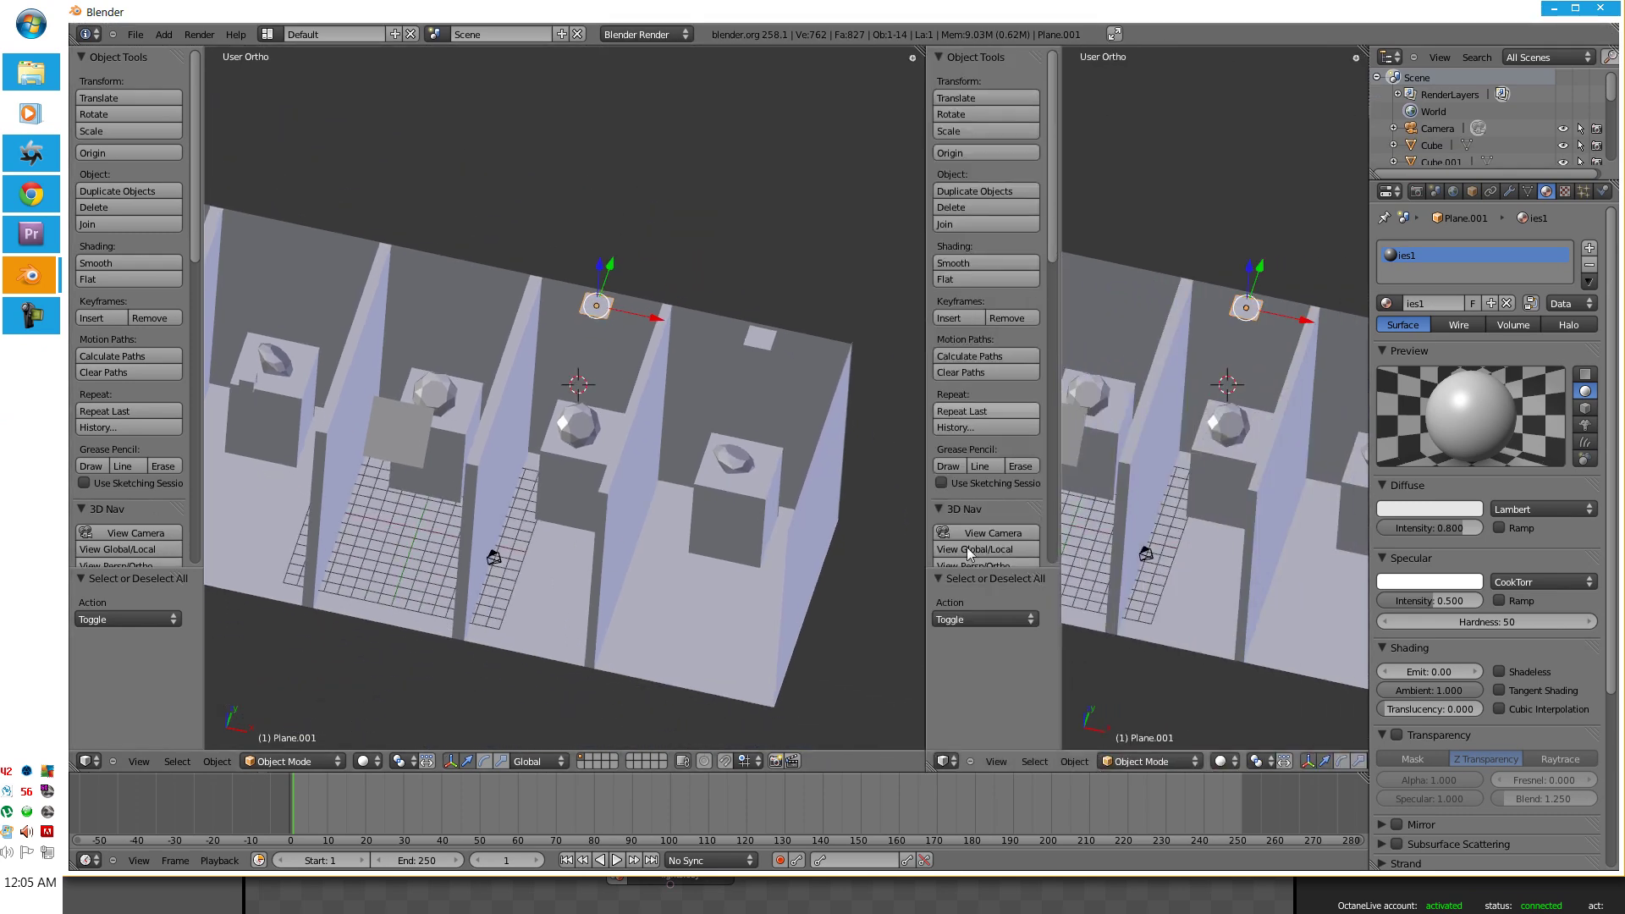
click(946, 760)
click(960, 651)
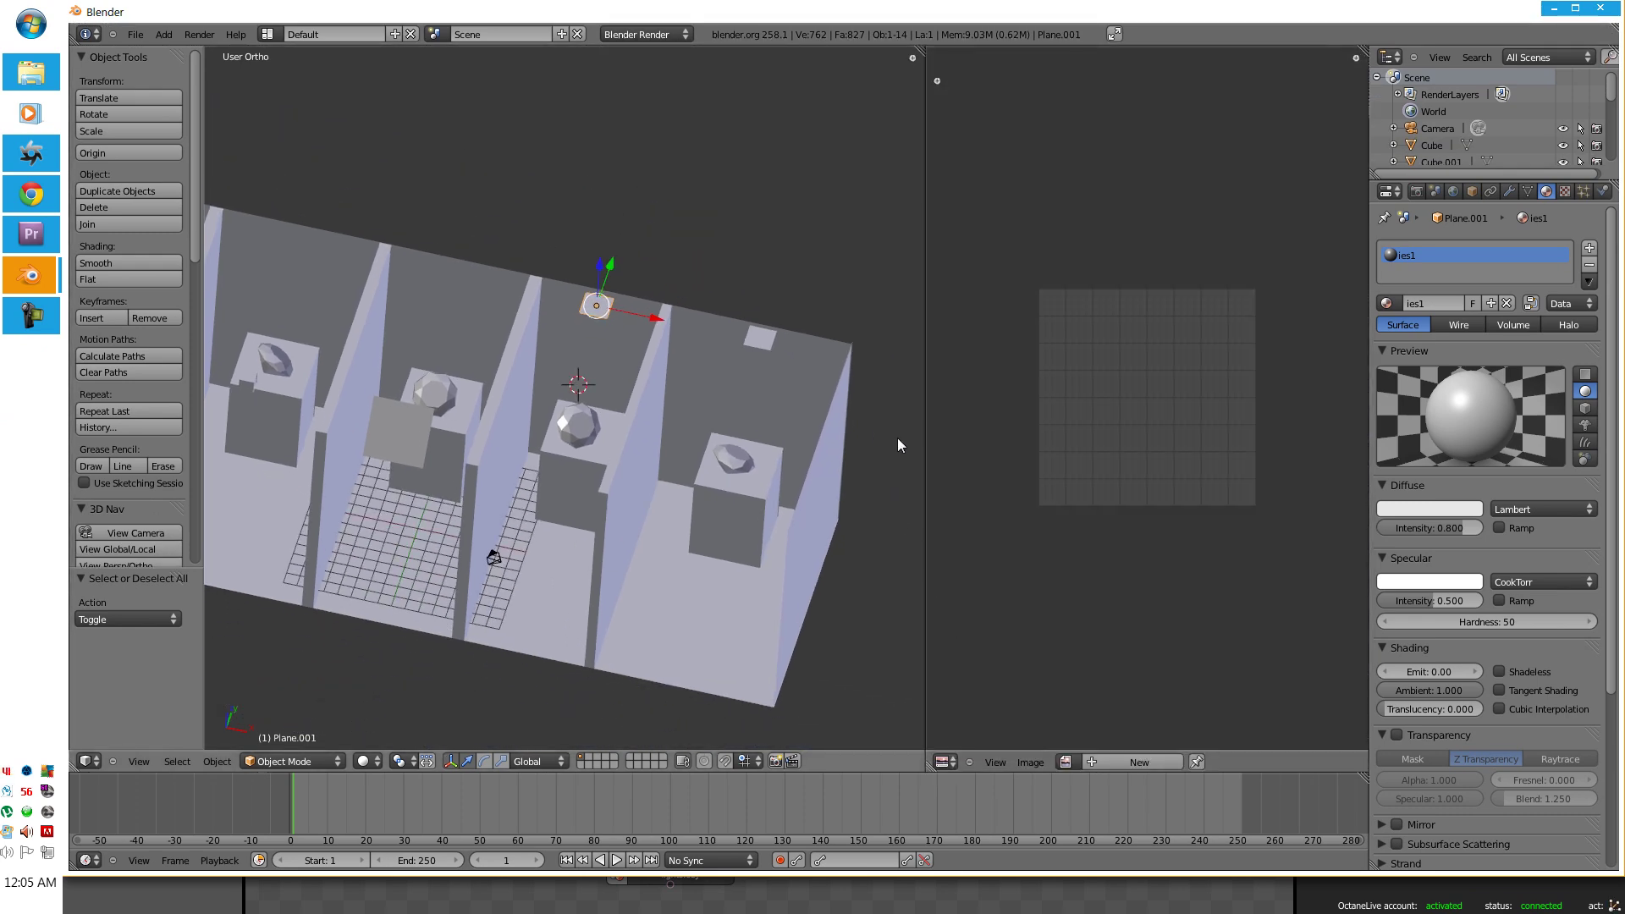
key(Tab)
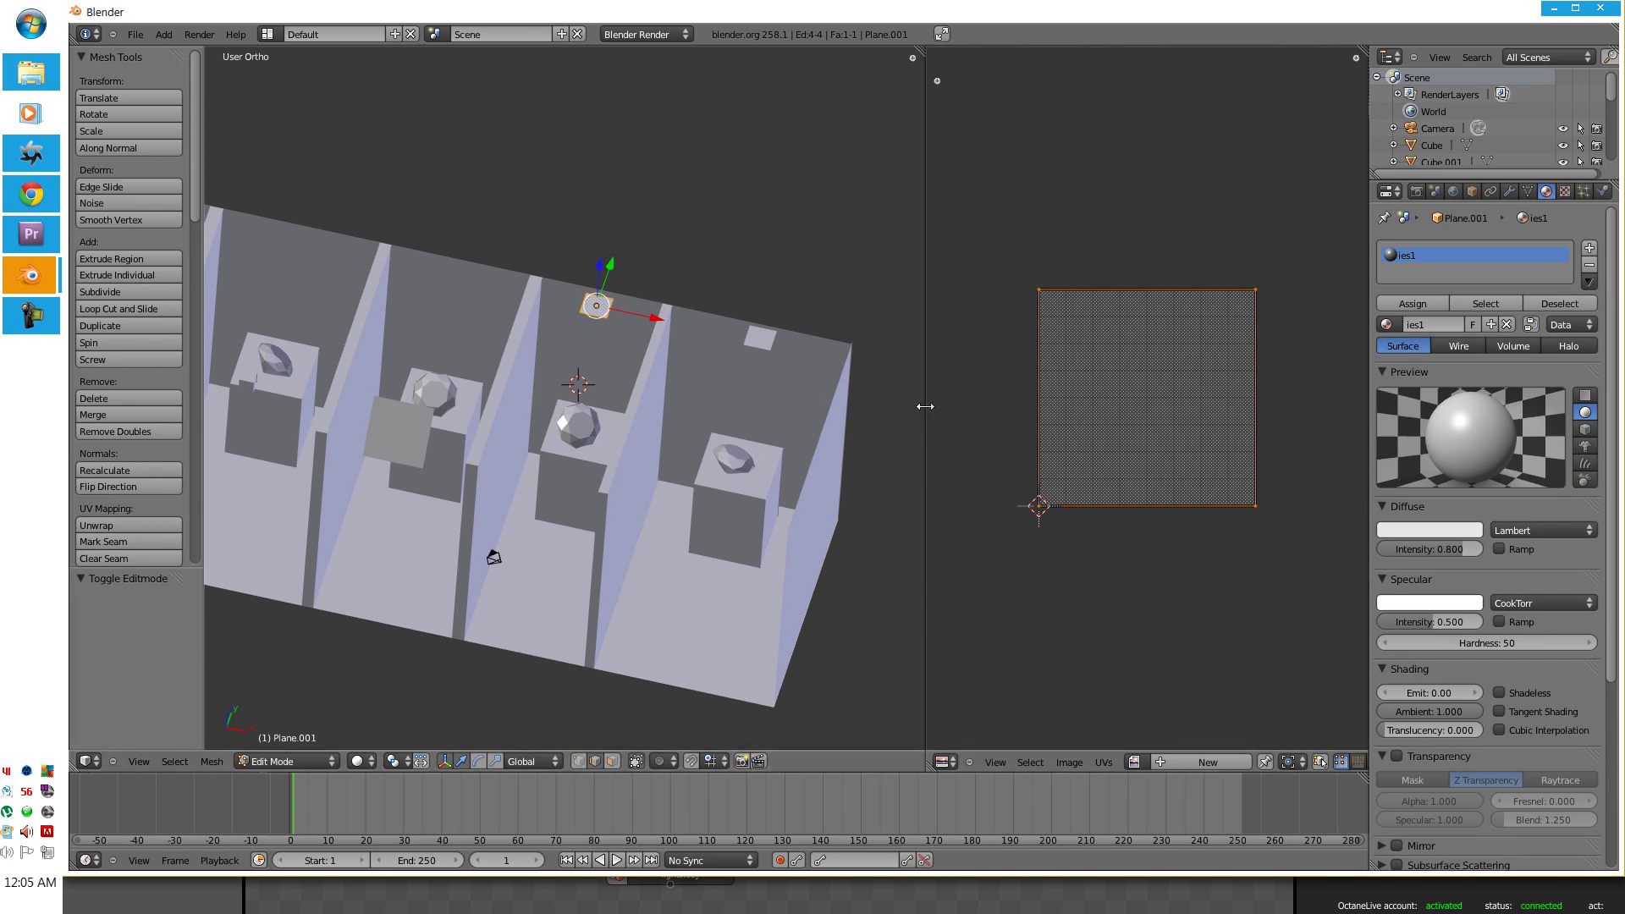
drag(916, 51, 1009, 506)
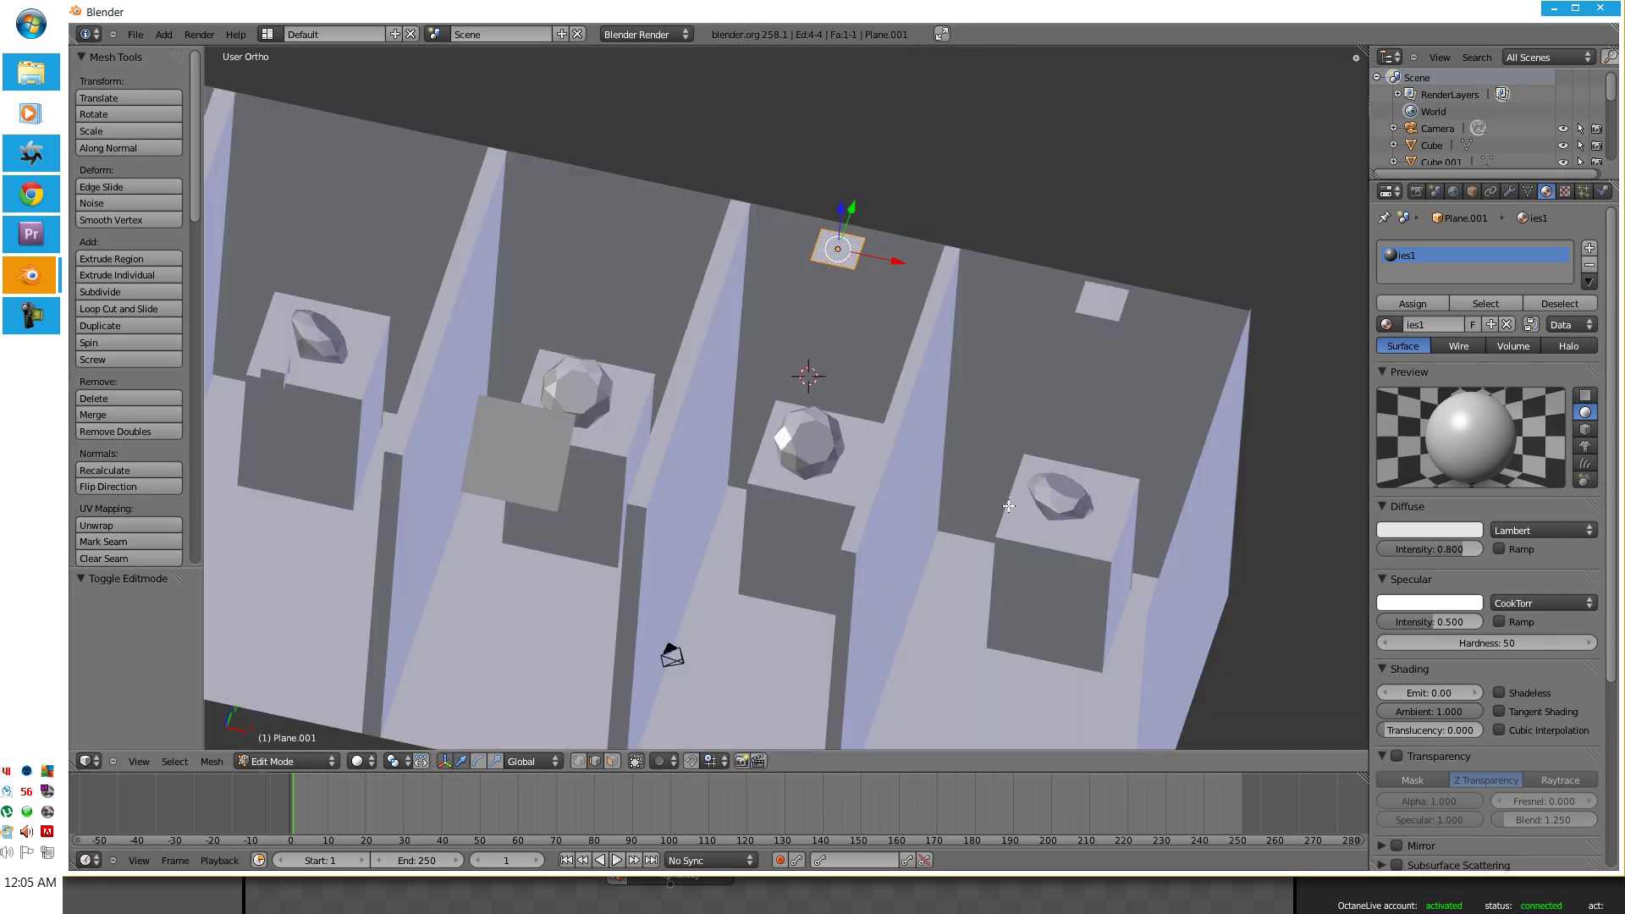
middle_drag(1009, 506, 998, 388)
Step: Leave edit mode and frame the lamp planes in a wireframe top view
key(Tab)
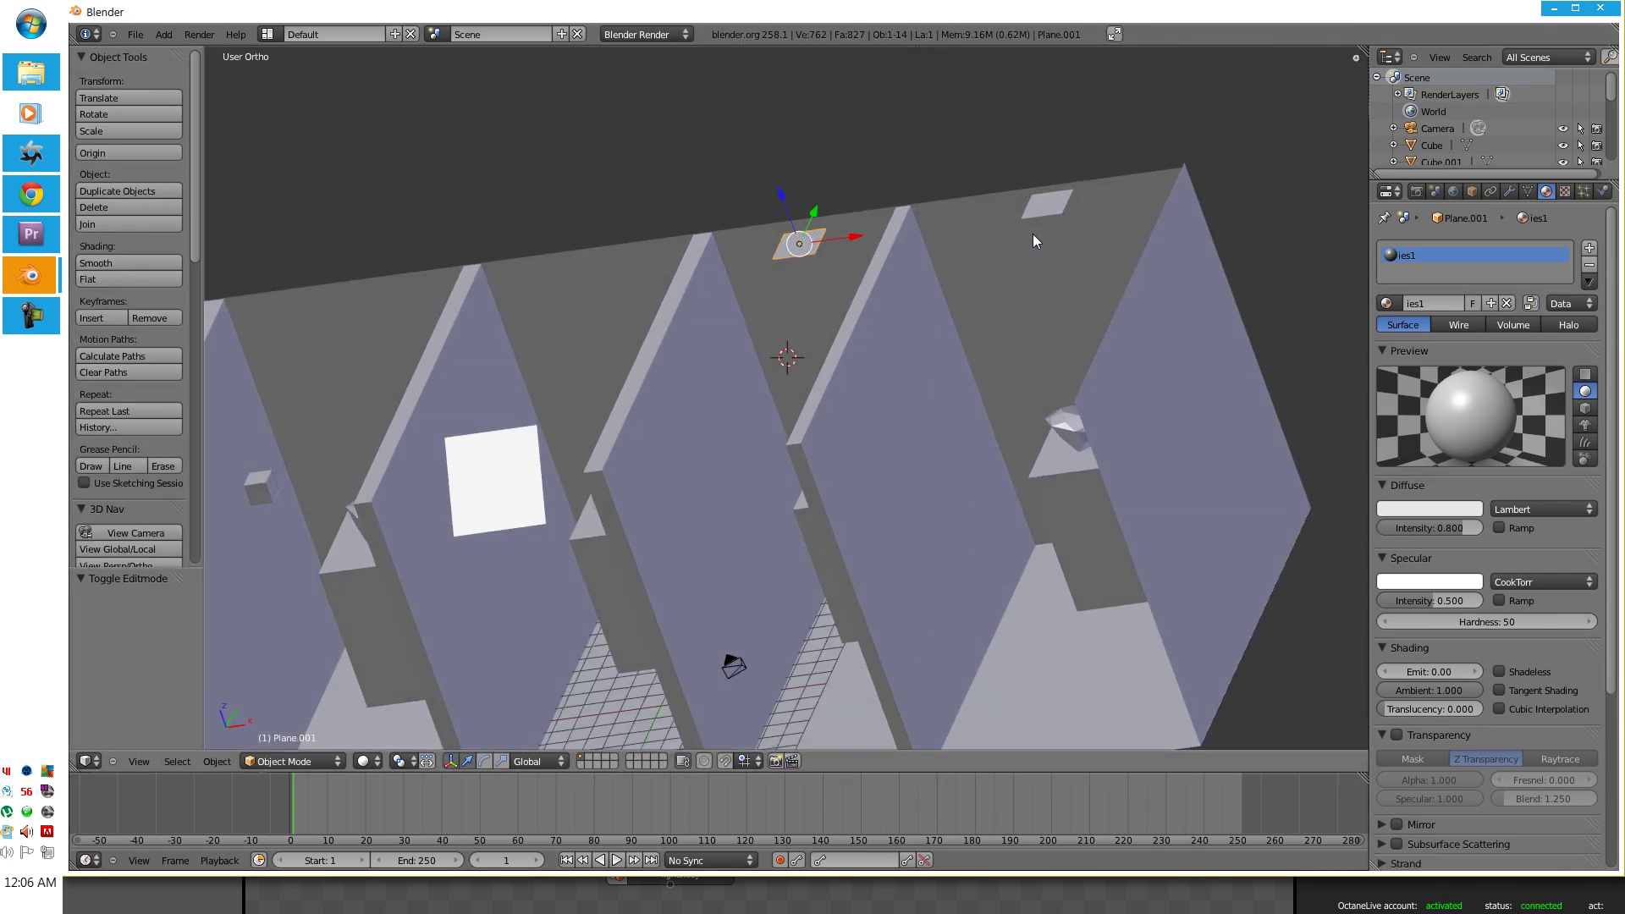
key(KP_7)
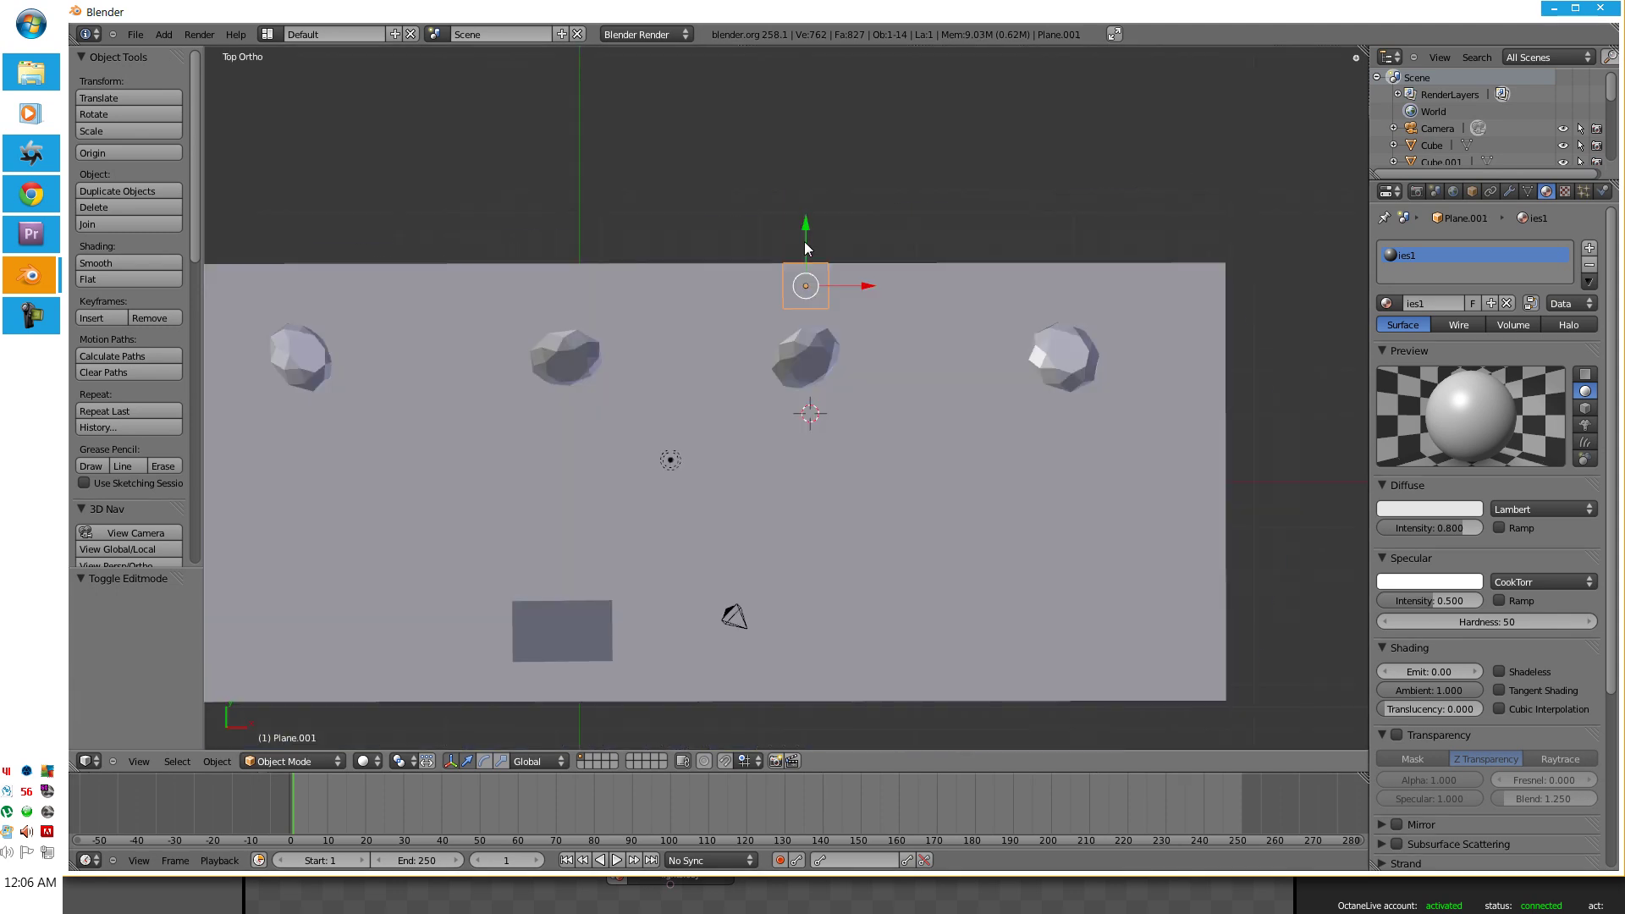
key(z)
scroll(961, 474, up, 4)
scroll(1129, 359, up, 2)
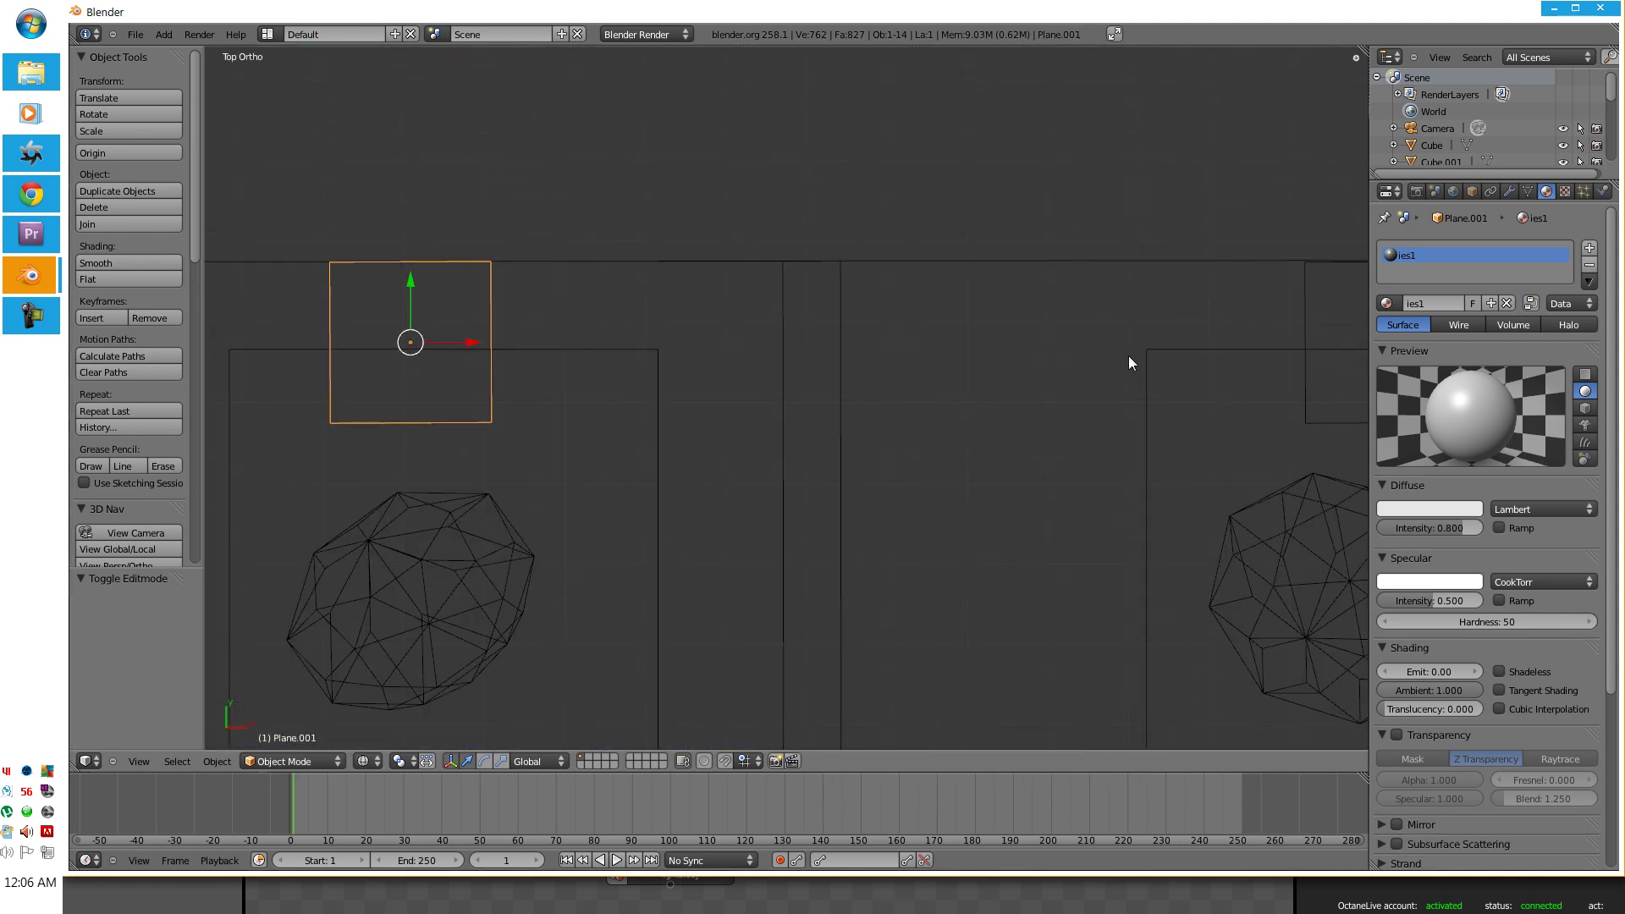
shift+middle_drag(1129, 358, 1009, 349)
scroll(996, 373, down, 2)
Step: Move the ies2 lamp plane Plane.002 slightly up and left over its pedestal
right_click(1012, 362)
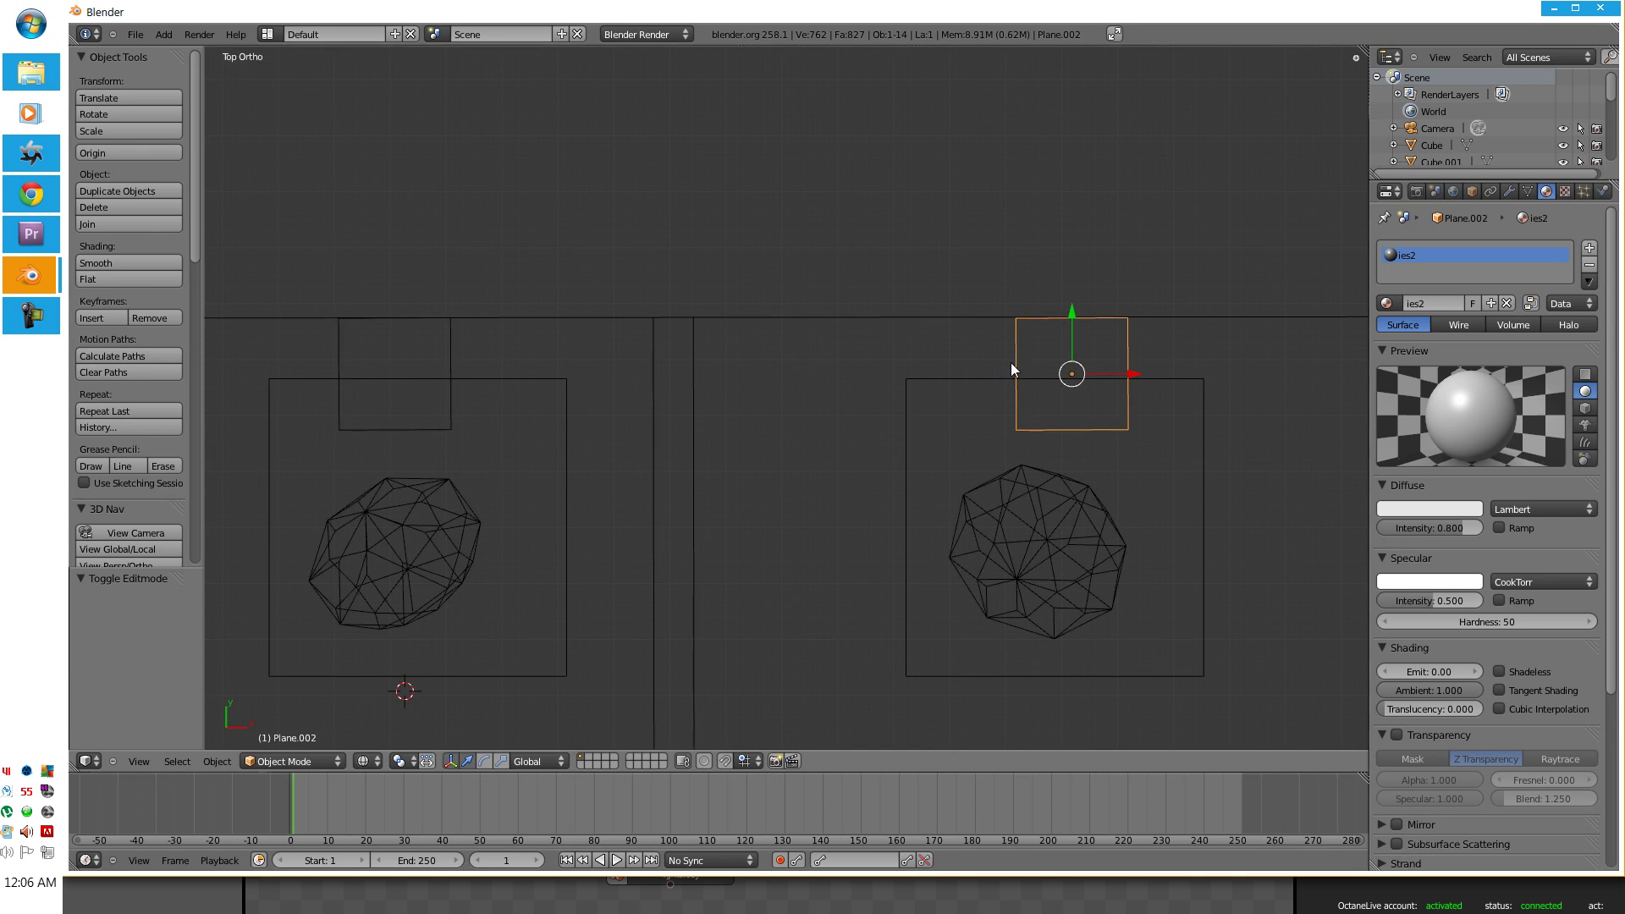
key(g)
click(999, 365)
key(g)
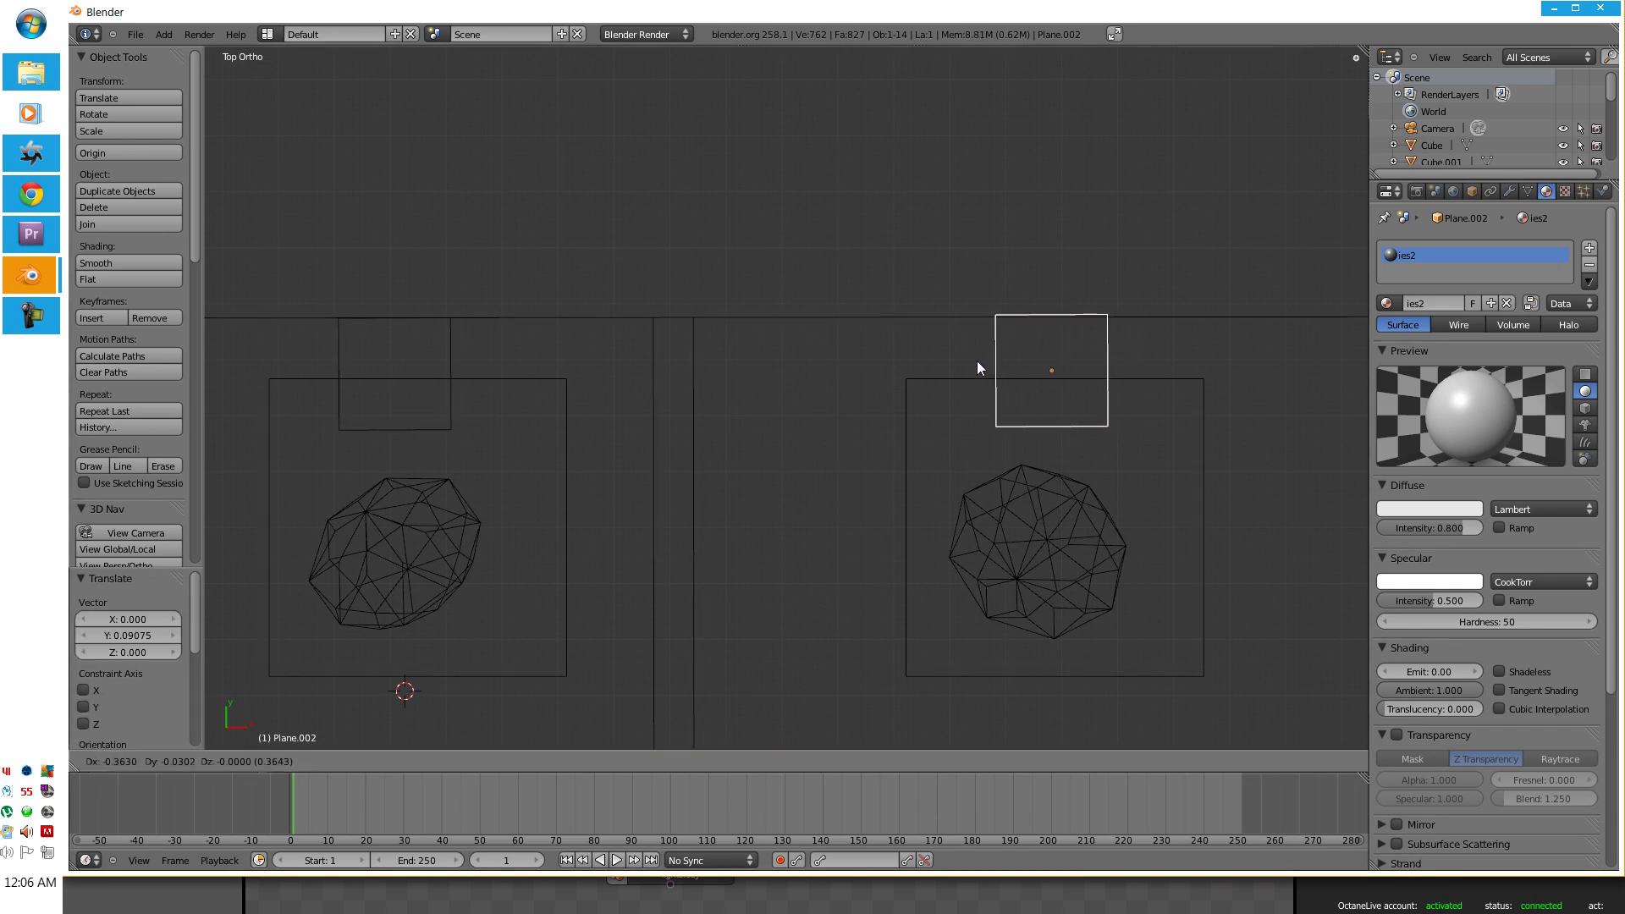
click(977, 360)
Step: Nudge the ies1 lamp plane Plane.001 slightly left and up
right_click(454, 349)
key(g)
click(445, 347)
scroll(785, 445, down, 3)
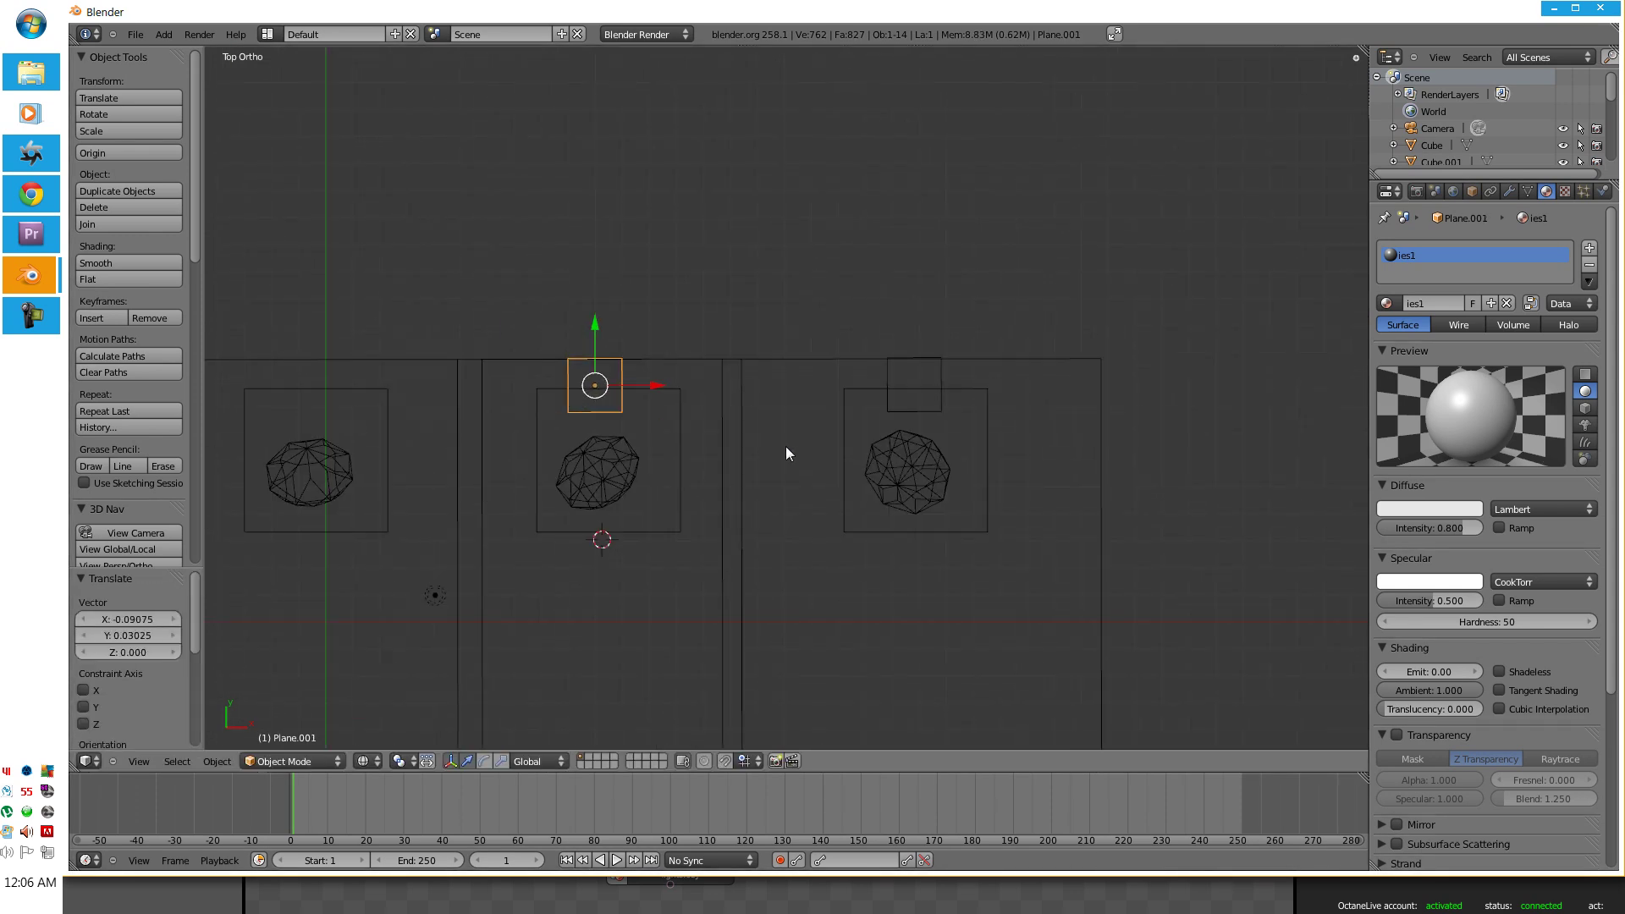
mouse_move(785, 445)
middle_down()
mouse_move(798, 326)
mouse_move(530, 472)
mouse_move(774, 461)
mouse_move(816, 511)
mouse_move(510, 425)
mouse_move(863, 652)
mouse_move(625, 611)
mouse_move(764, 561)
mouse_move(1217, 547)
mouse_move(782, 433)
mouse_move(614, 473)
mouse_move(820, 530)
mouse_move(881, 516)
mouse_move(686, 474)
mouse_move(720, 449)
mouse_move(847, 484)
mouse_move(723, 614)
mouse_move(653, 548)
mouse_move(471, 470)
mouse_move(510, 471)
middle_up()
key(z)
Step: Select the light3 plane and view the scene from the front, panned right of the booths
right_click(728, 449)
key(KP_5)
key(KP_1)
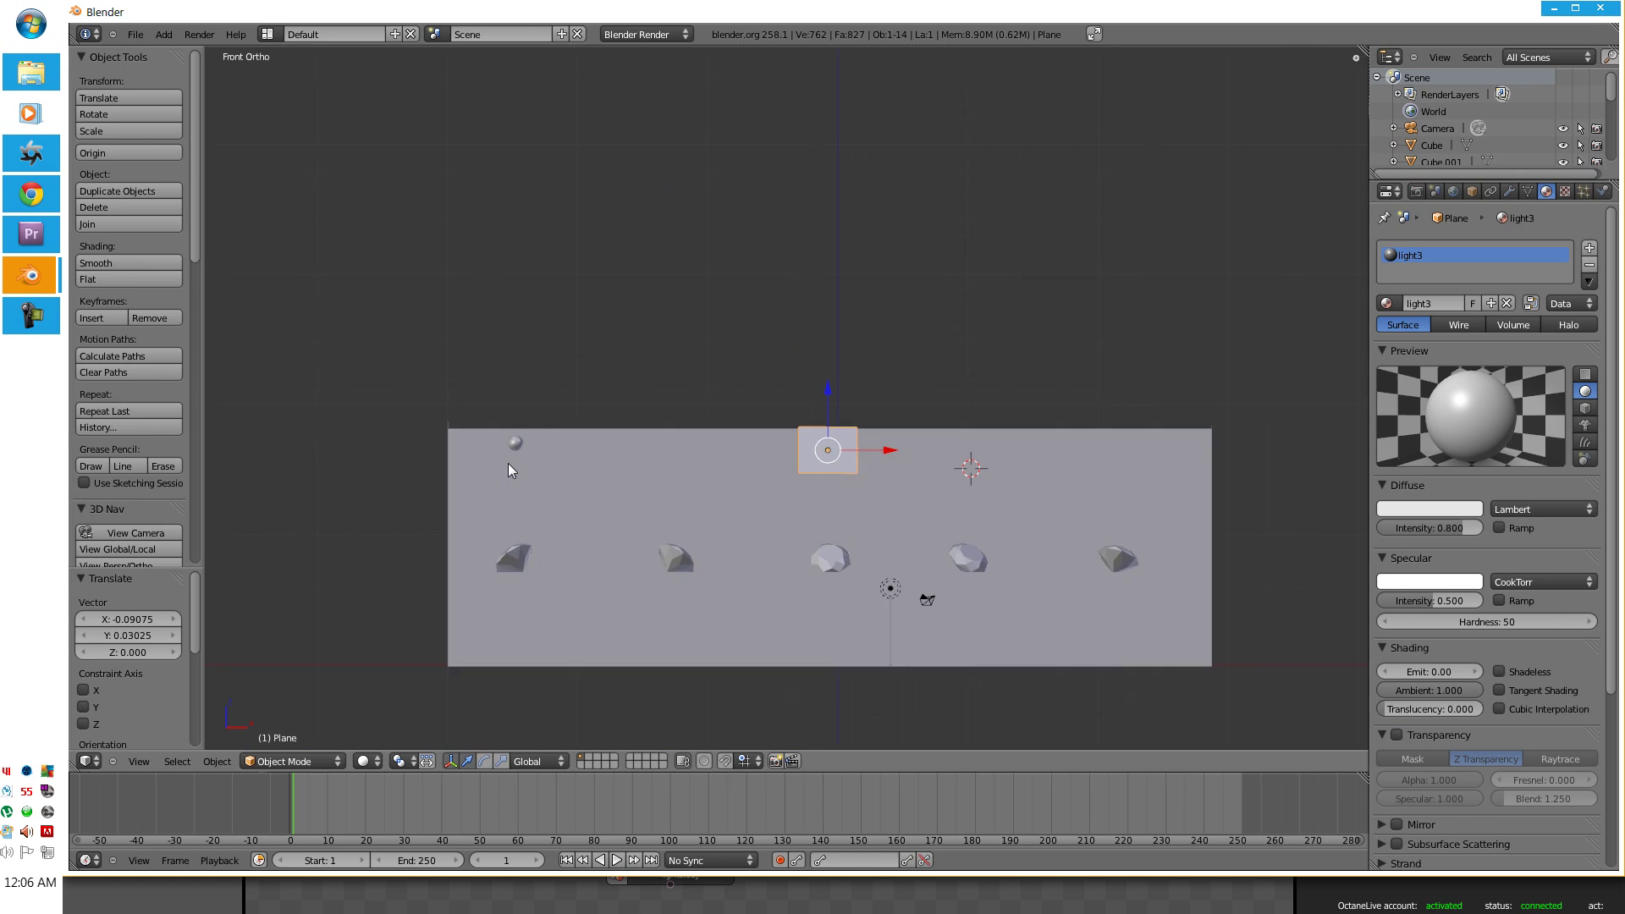
key(ctrl+KP_6)
key(ctrl+KP_6)
key(ctrl+KP_6)
Step: Add a plane right of the booths, scale it to 2.312 and rotate it 180 degrees
key(shift+a)
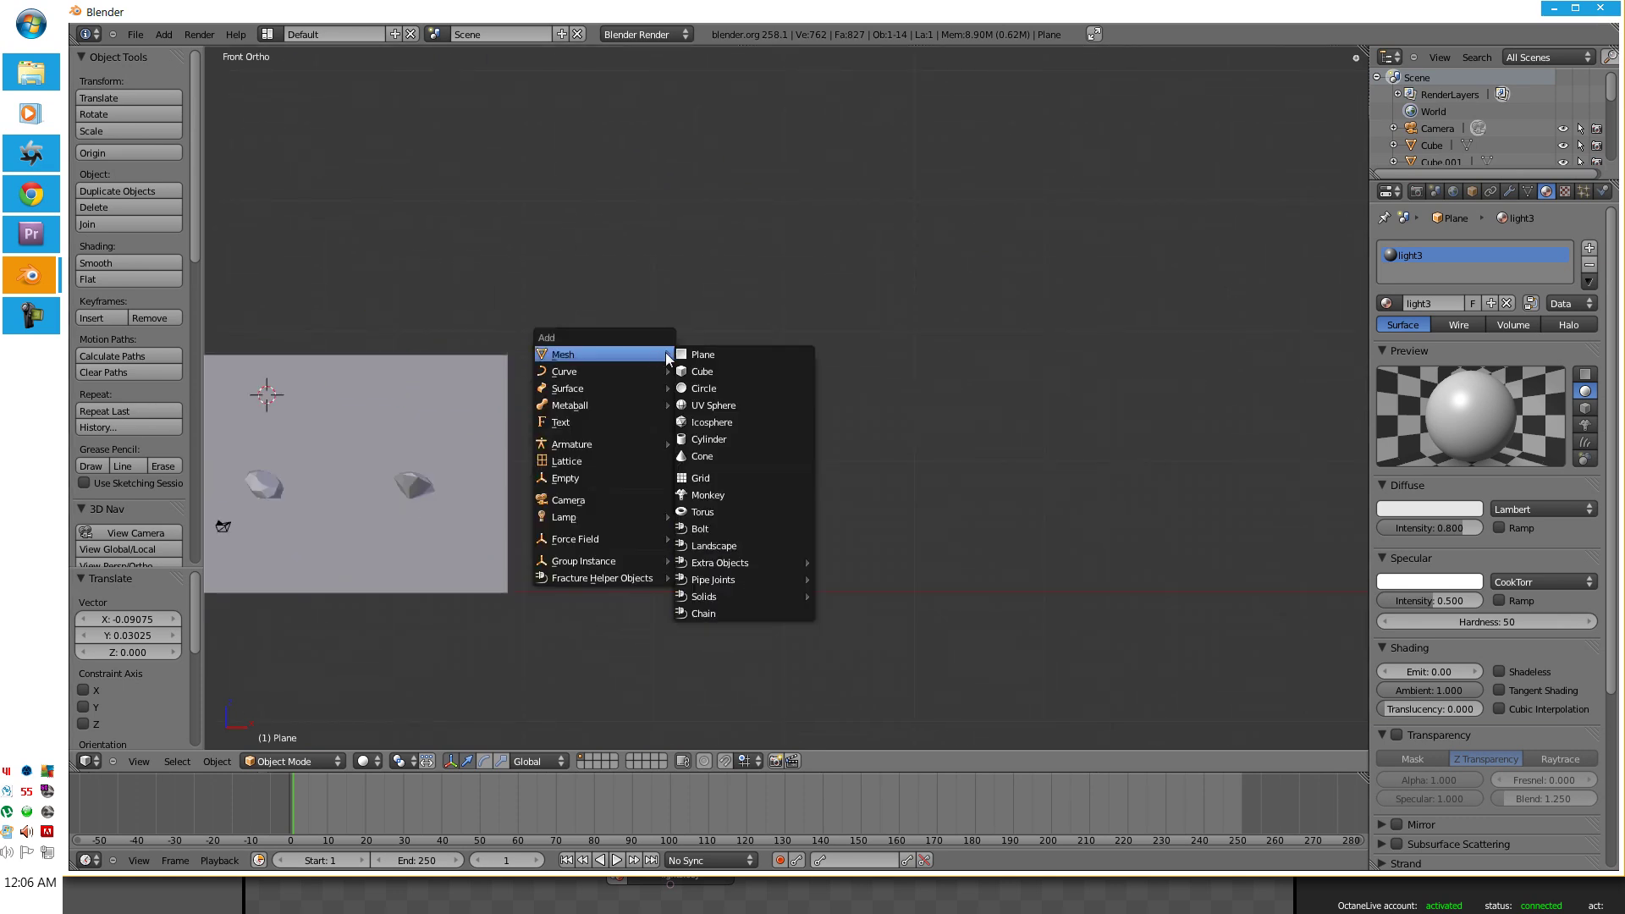
click(689, 350)
key(g)
click(971, 355)
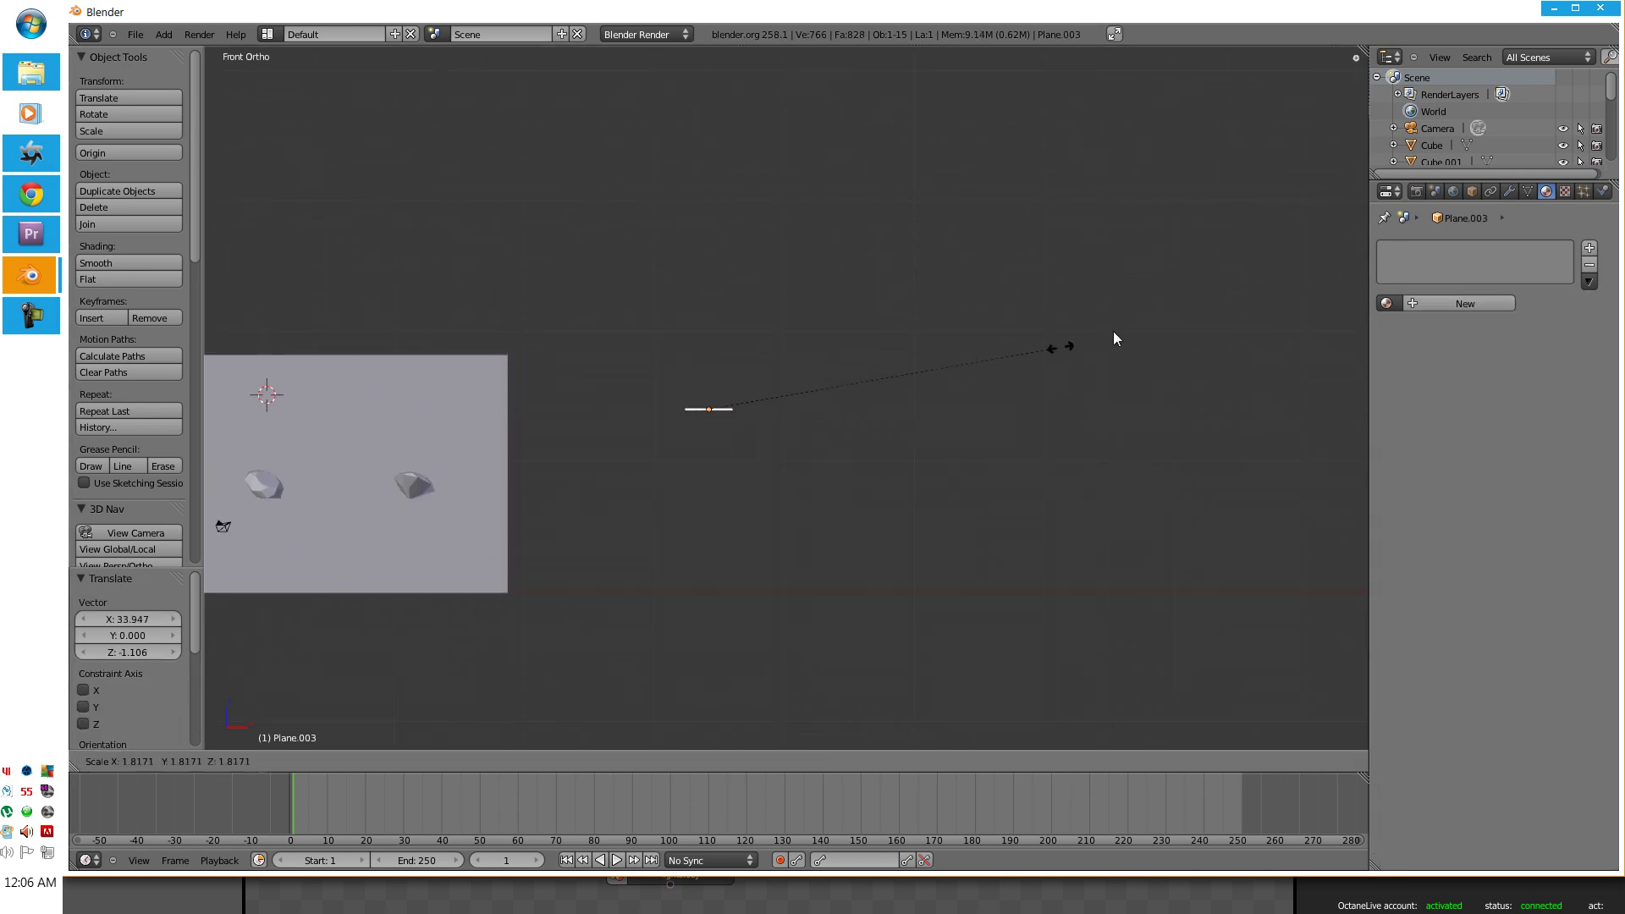
key(s)
click(1114, 332)
scroll(789, 457, up, 3)
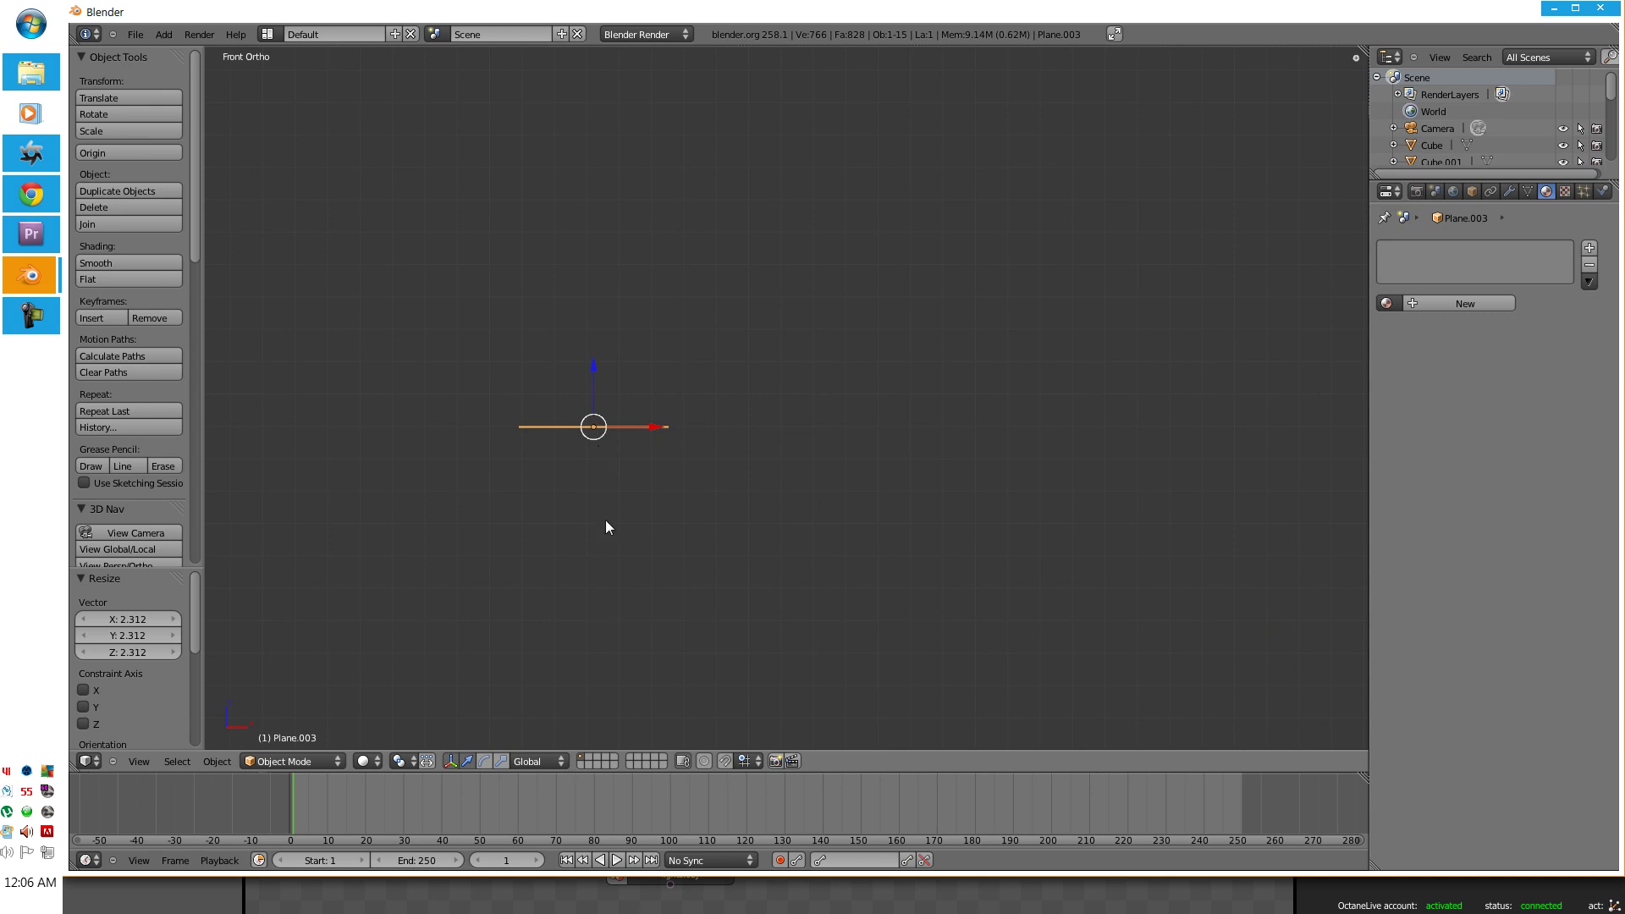
scroll(606, 521, down, 3)
key(r)
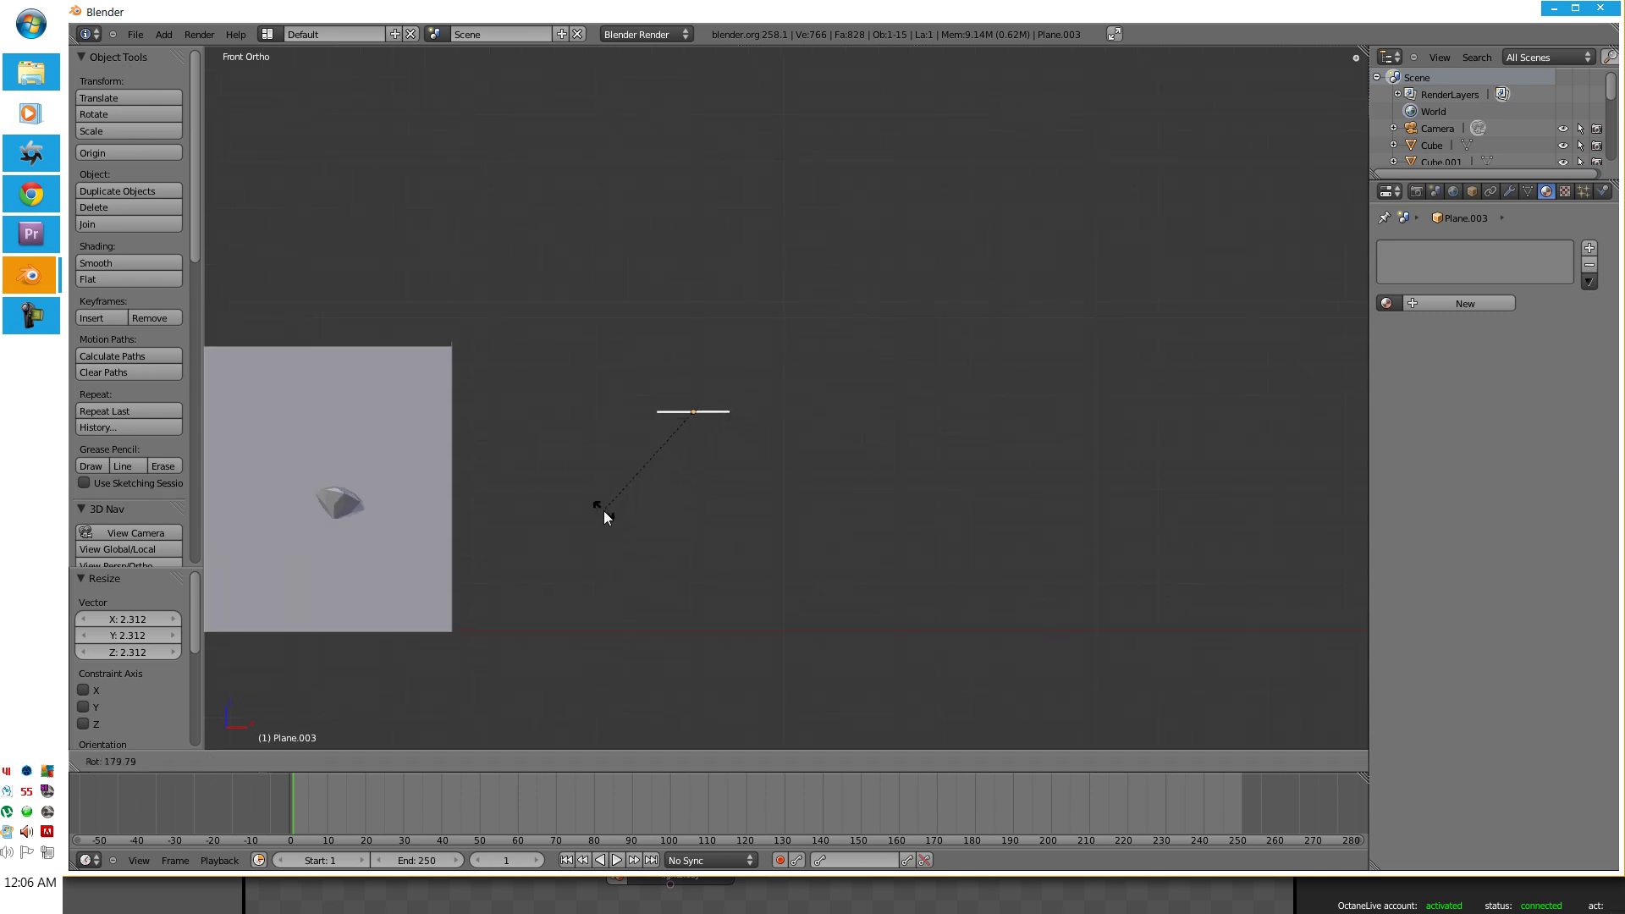
click(574, 492)
Step: Add a second plane, Plane.004, right of the booths and rotate it 180 degrees on X
scroll(618, 496, up, 2)
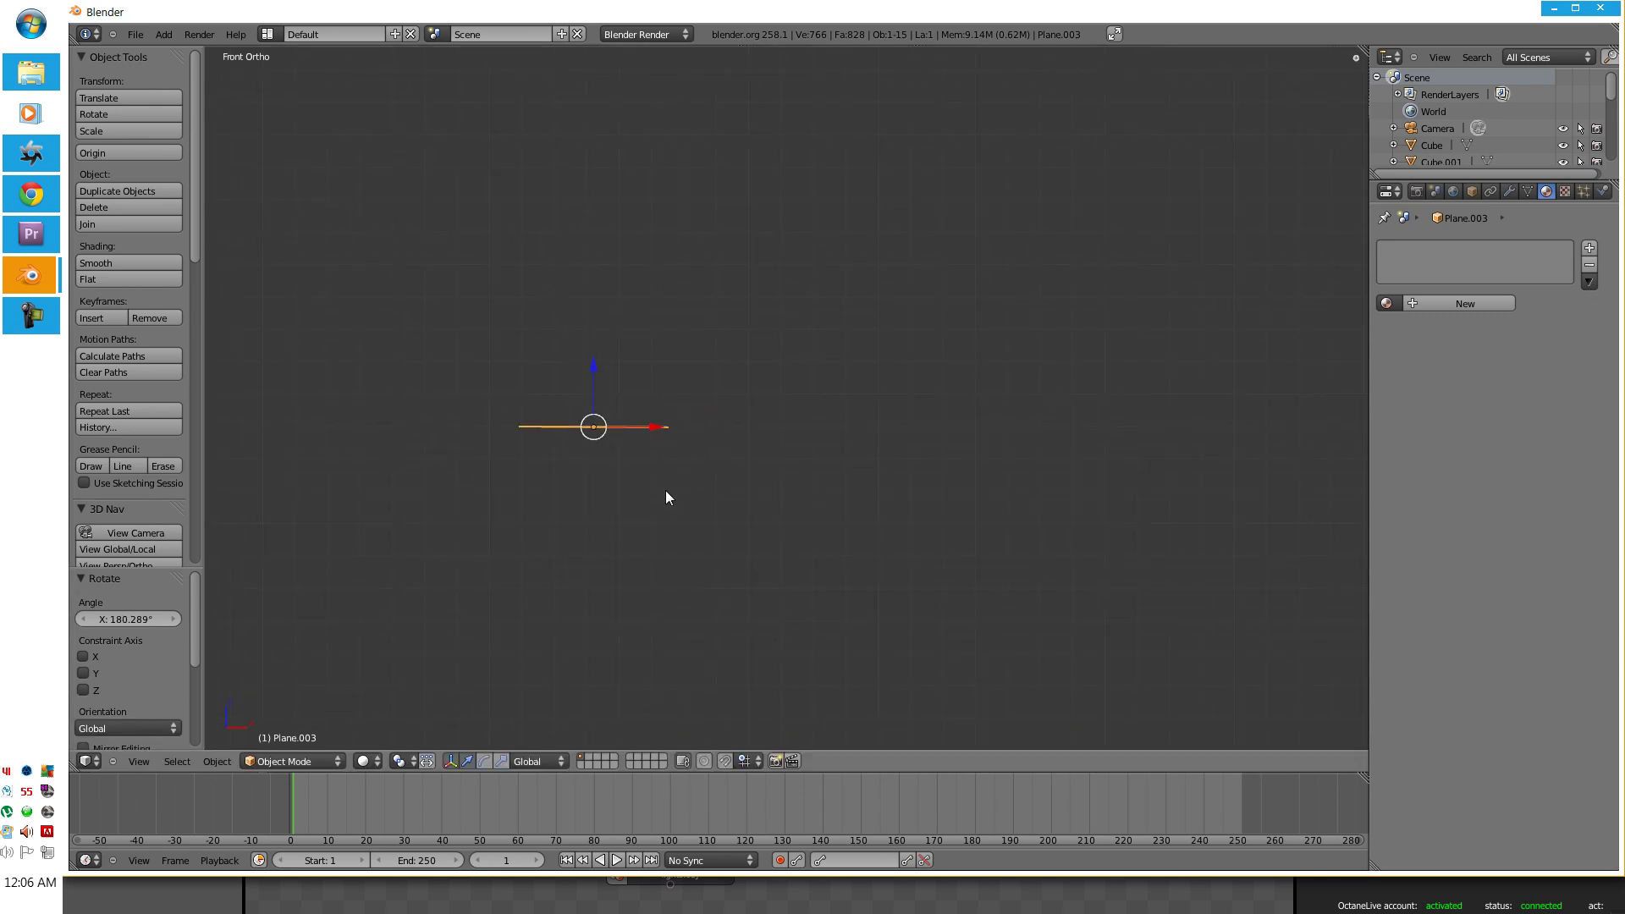
shift+middle_drag(664, 497, 752, 451)
scroll(689, 495, down, 5)
key(shift+a)
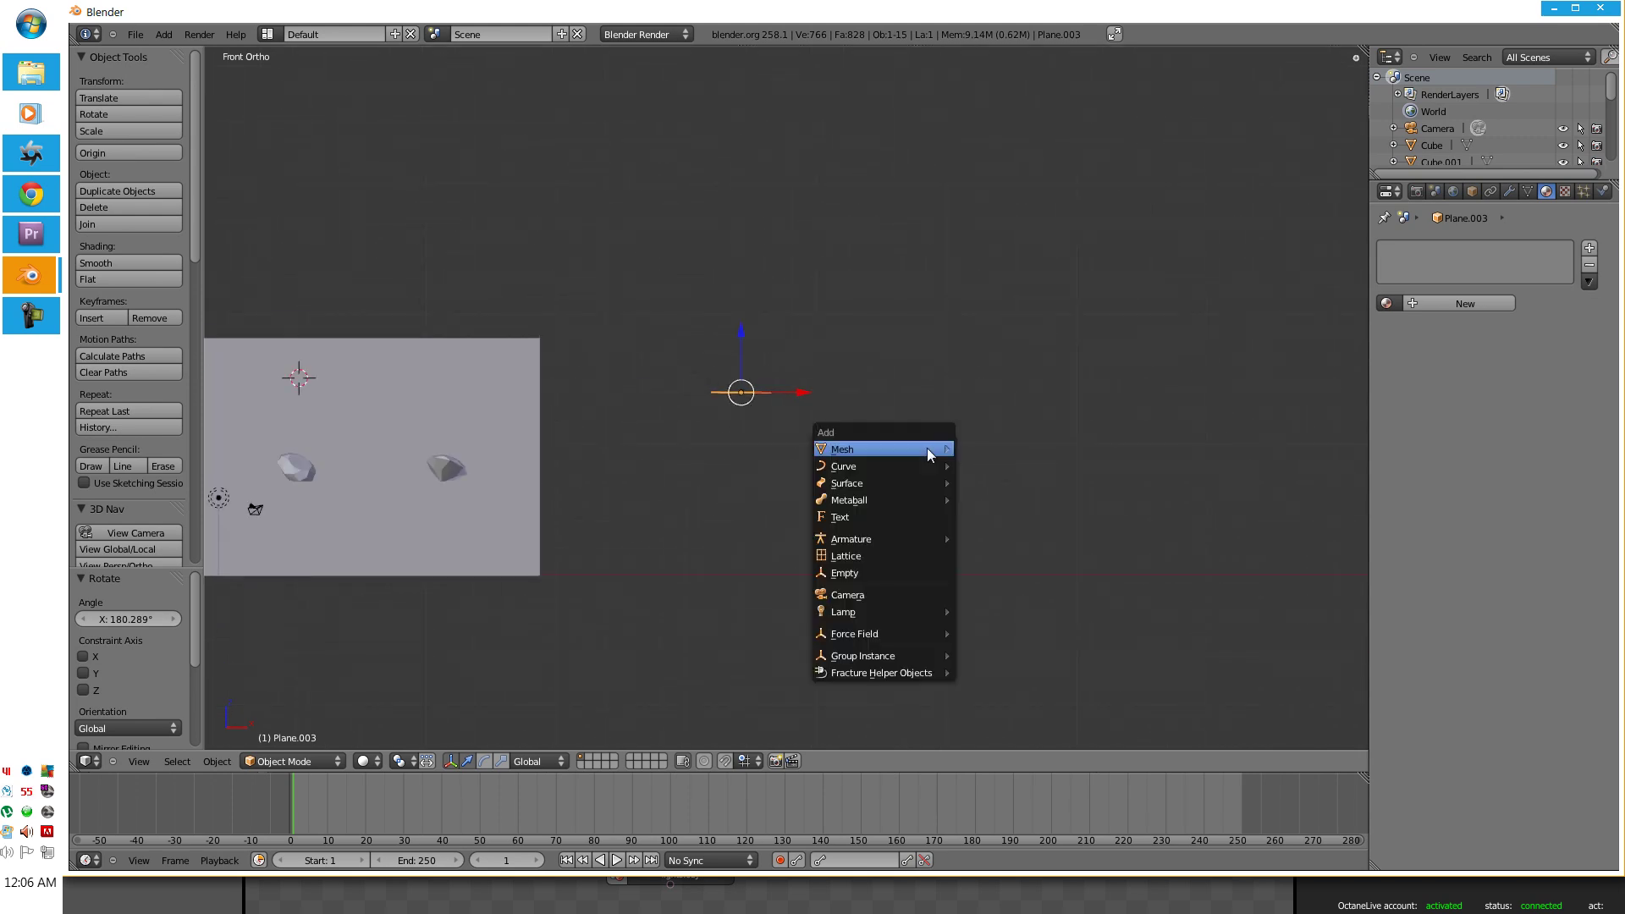
mouse_move(931, 449)
click(984, 455)
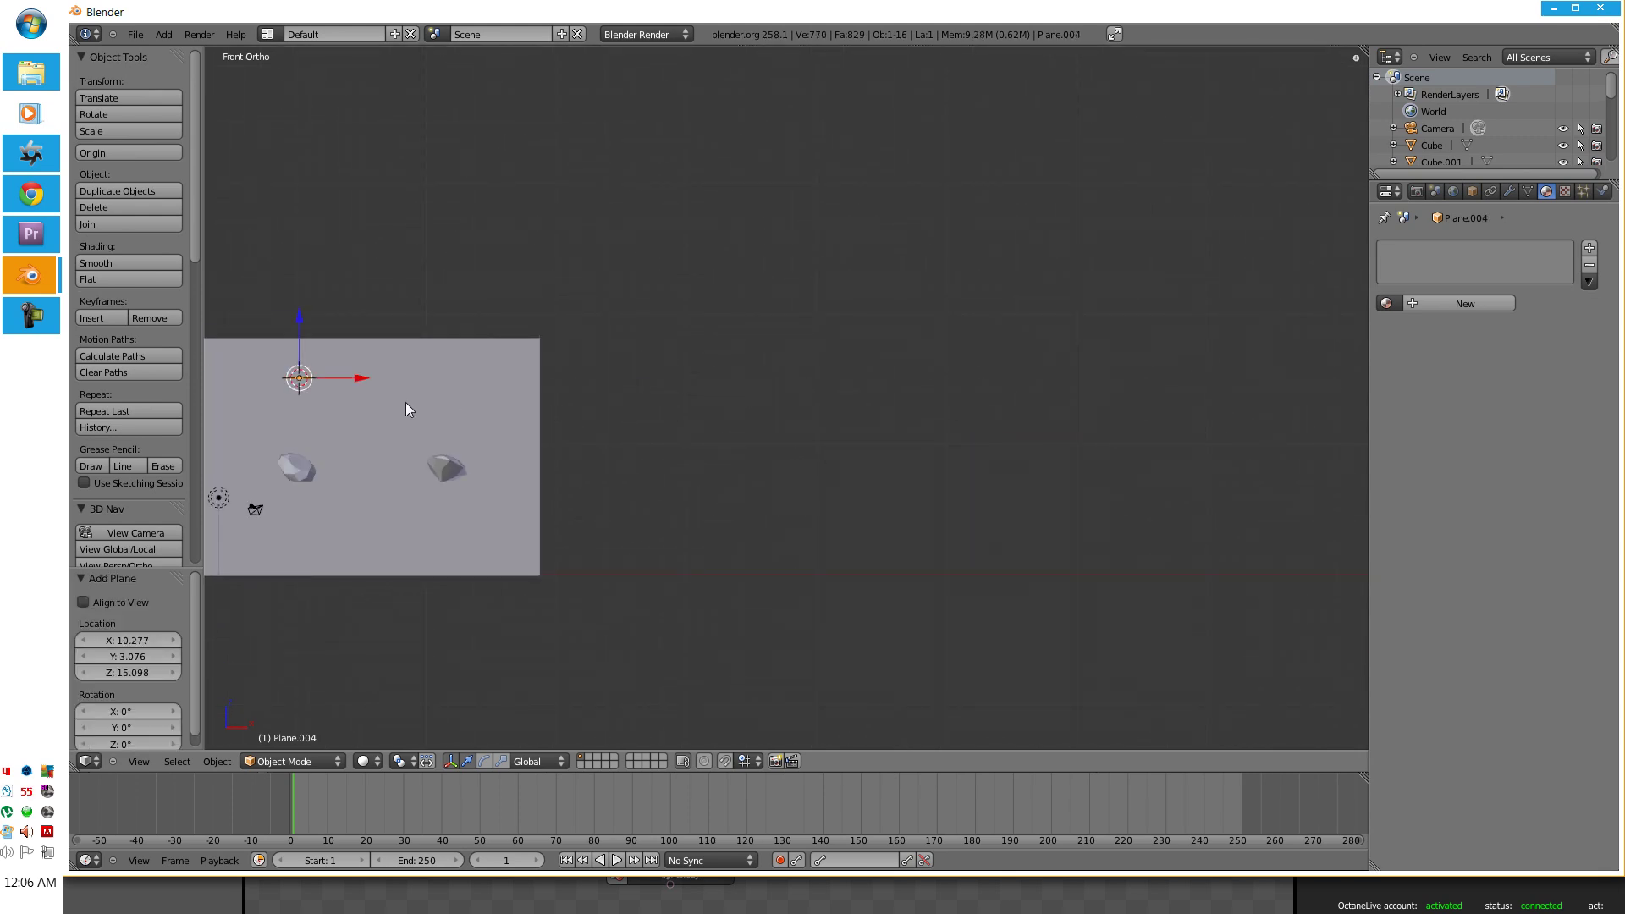
key(g)
click(613, 406)
shift+middle_drag(332, 151, 1050, 328)
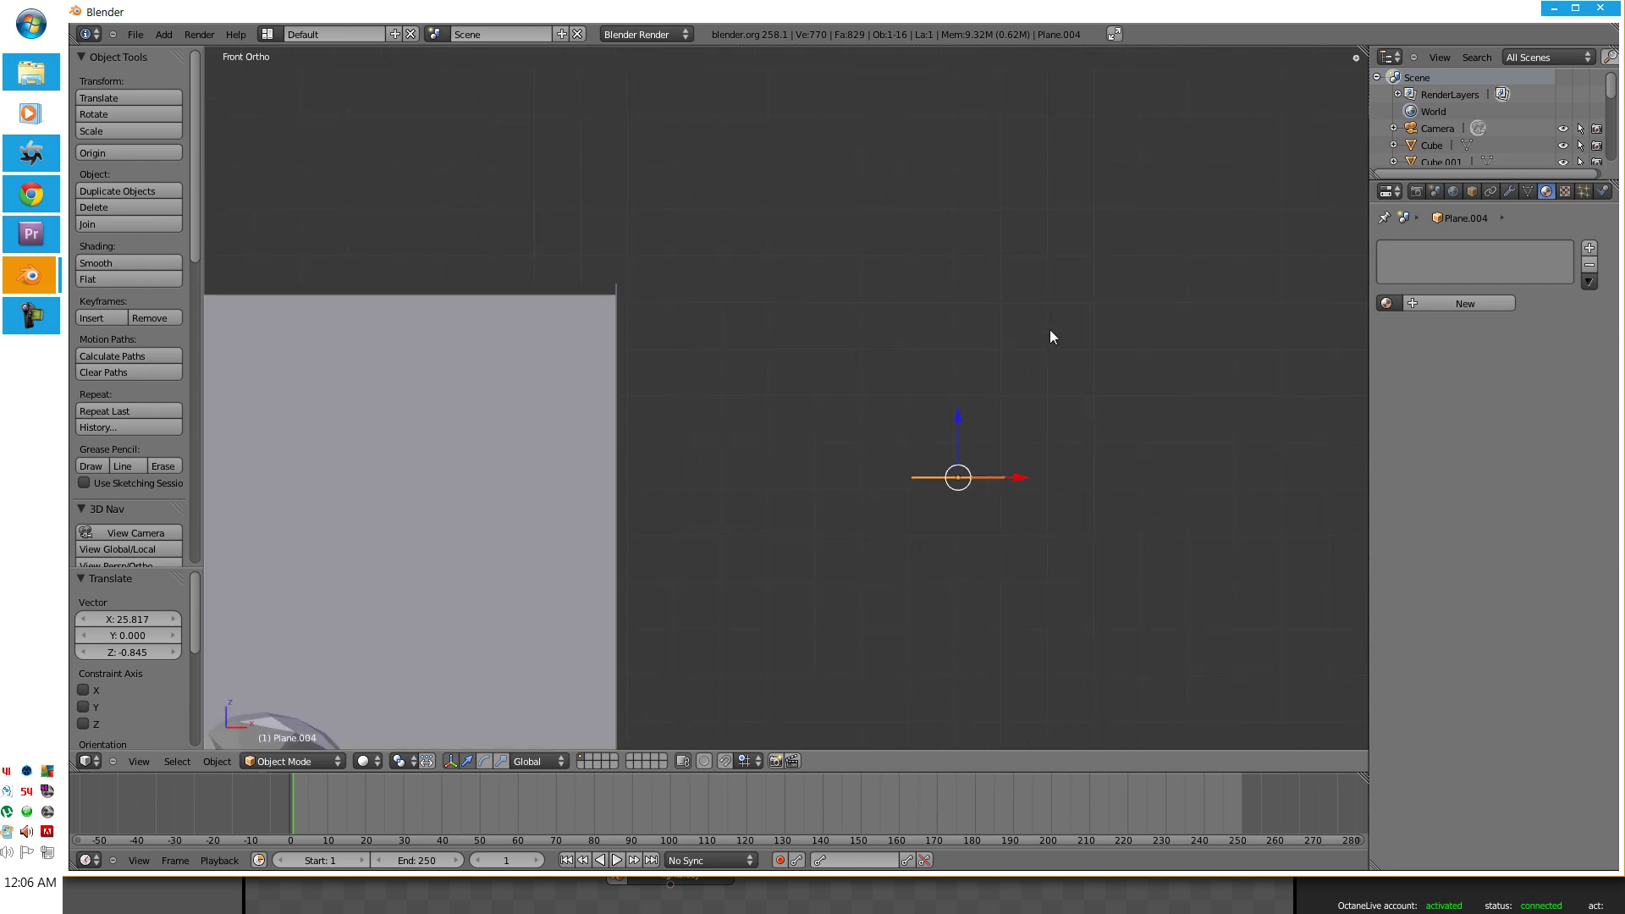
key(r)
click(851, 662)
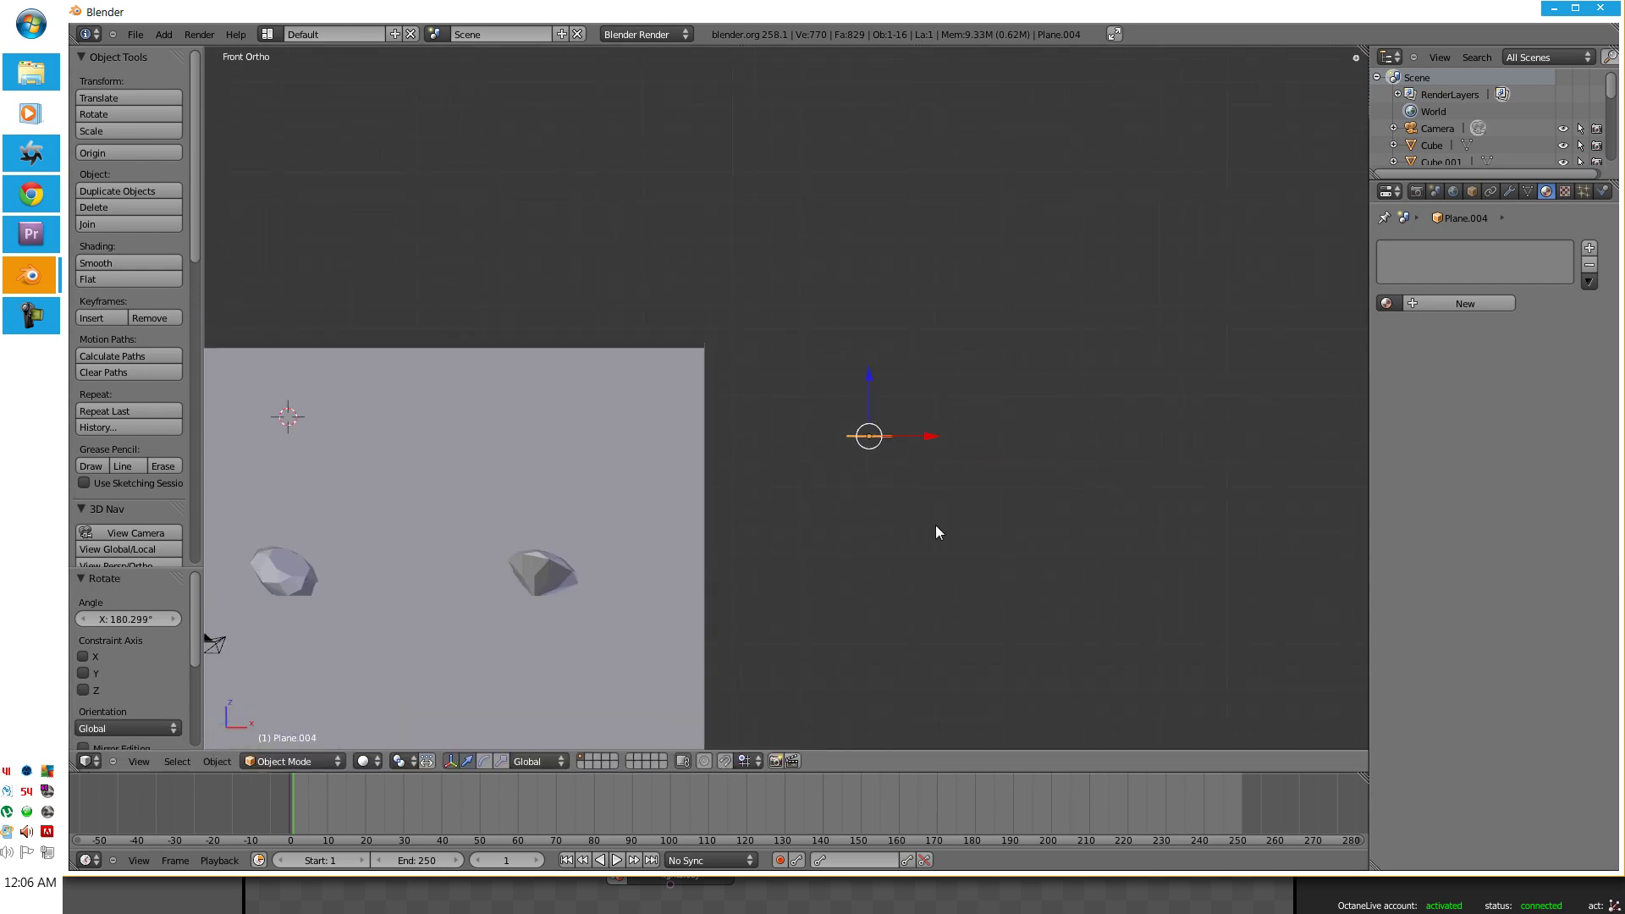
Step: Box-select both new planes in wireframe view
key(z)
key(a)
drag(1241, 587, 1110, 511)
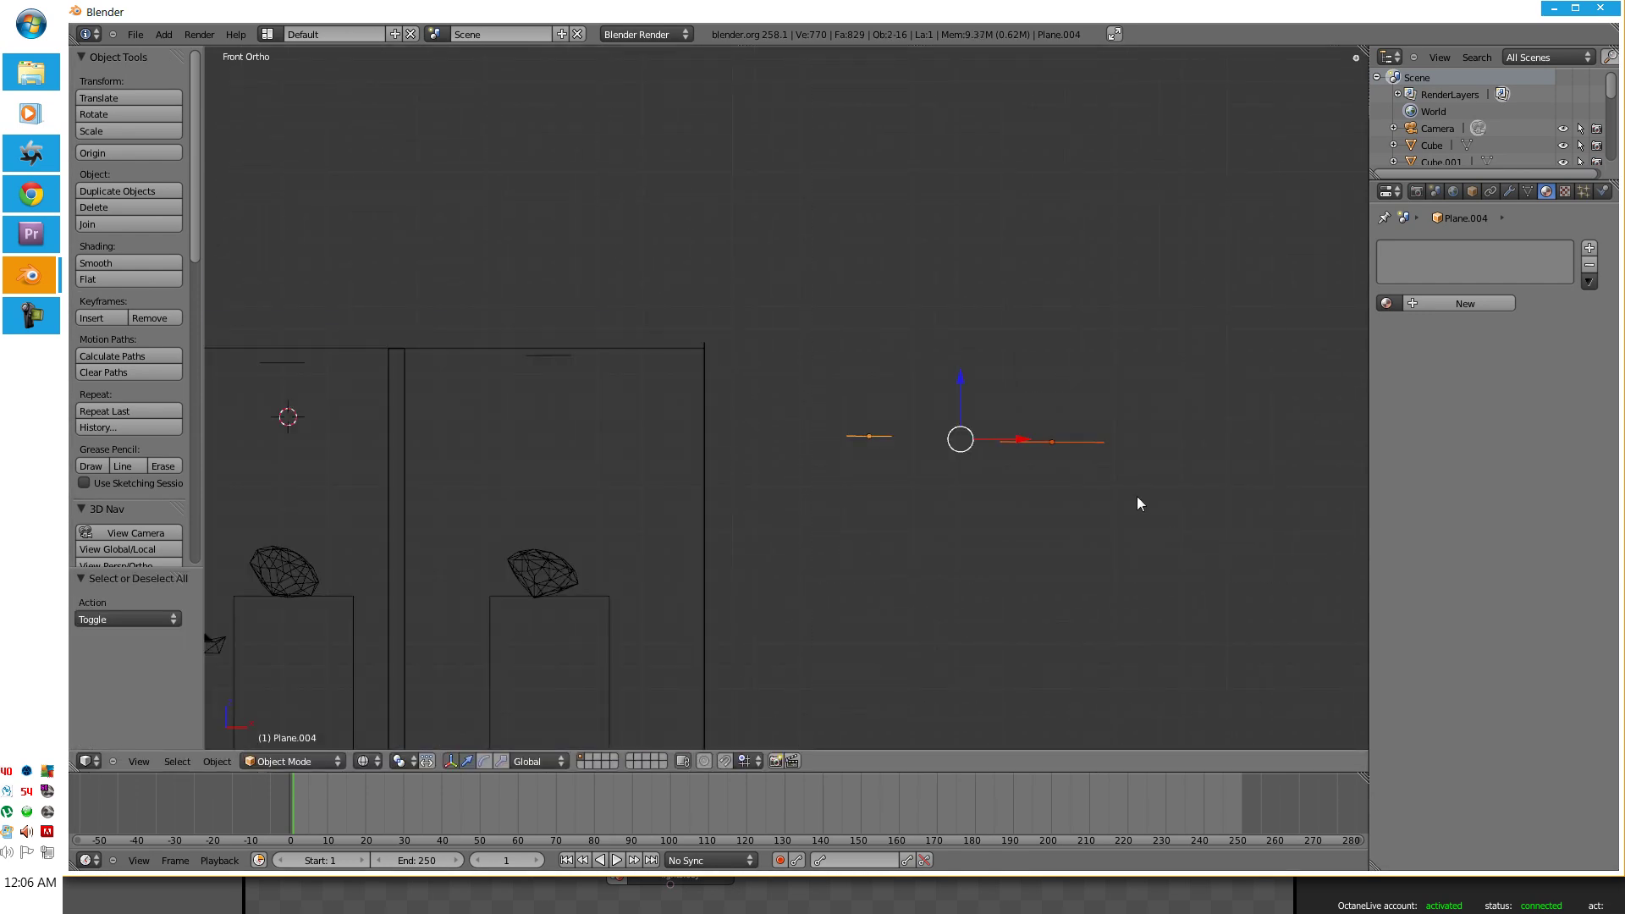
Step: Delete the two new planes and return to solid shading
key(x)
click(1135, 496)
scroll(961, 507, down, 3)
key(z)
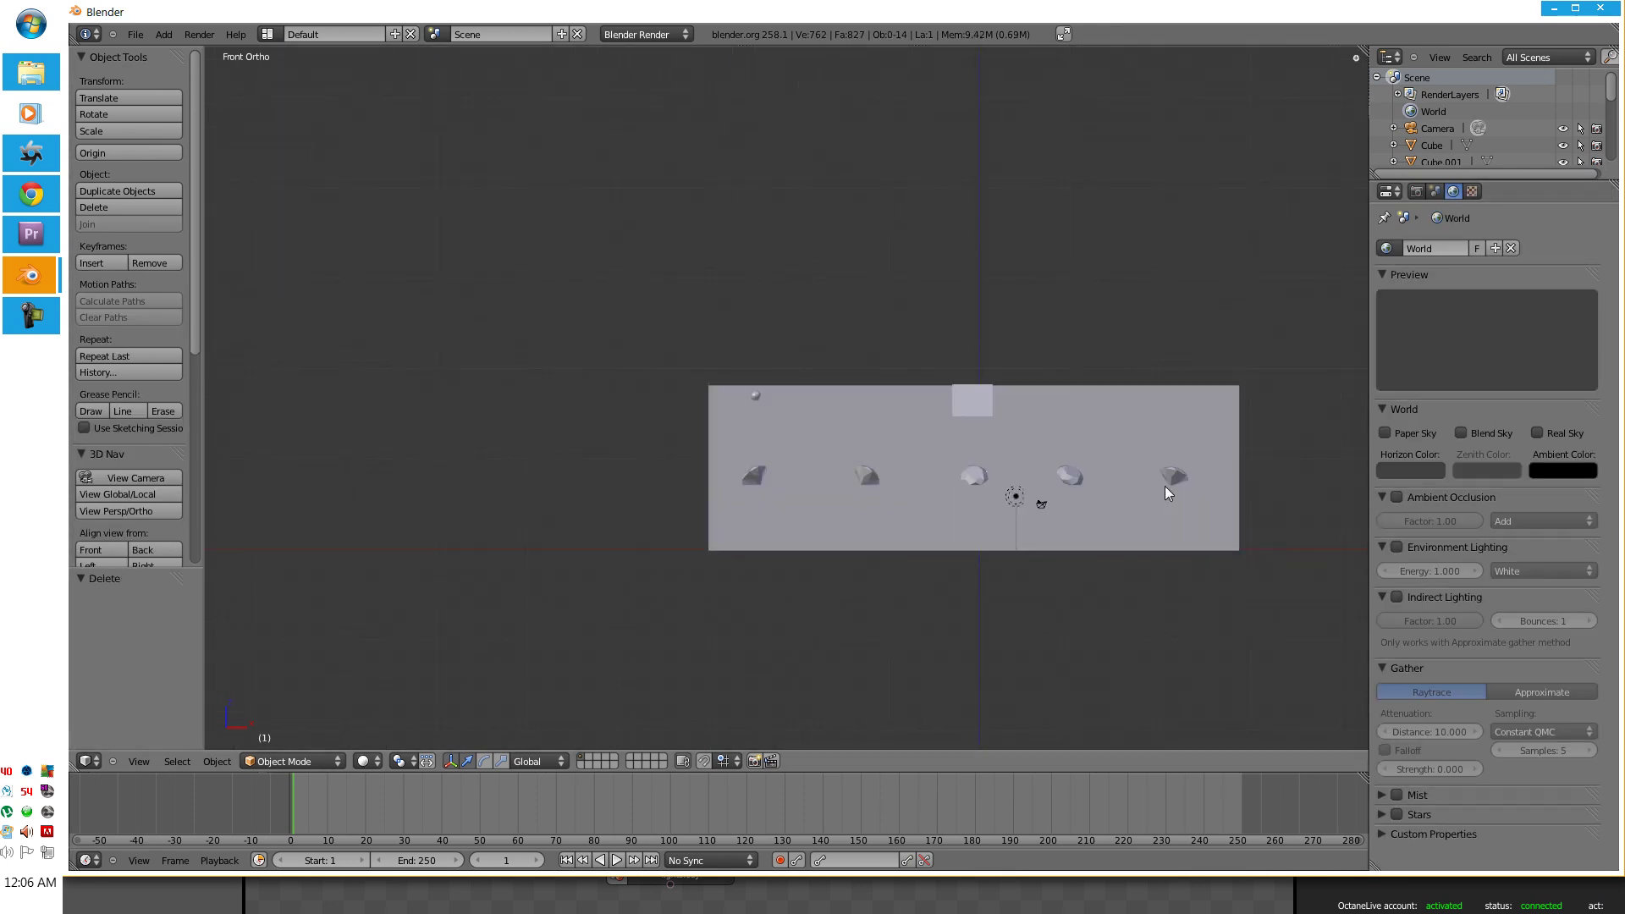
Step: Select Gem.002 in the middle booth, then minimize Blender to reveal Octane Render
scroll(1135, 446, up, 4)
middle_drag(929, 375, 733, 368)
right_click(728, 400)
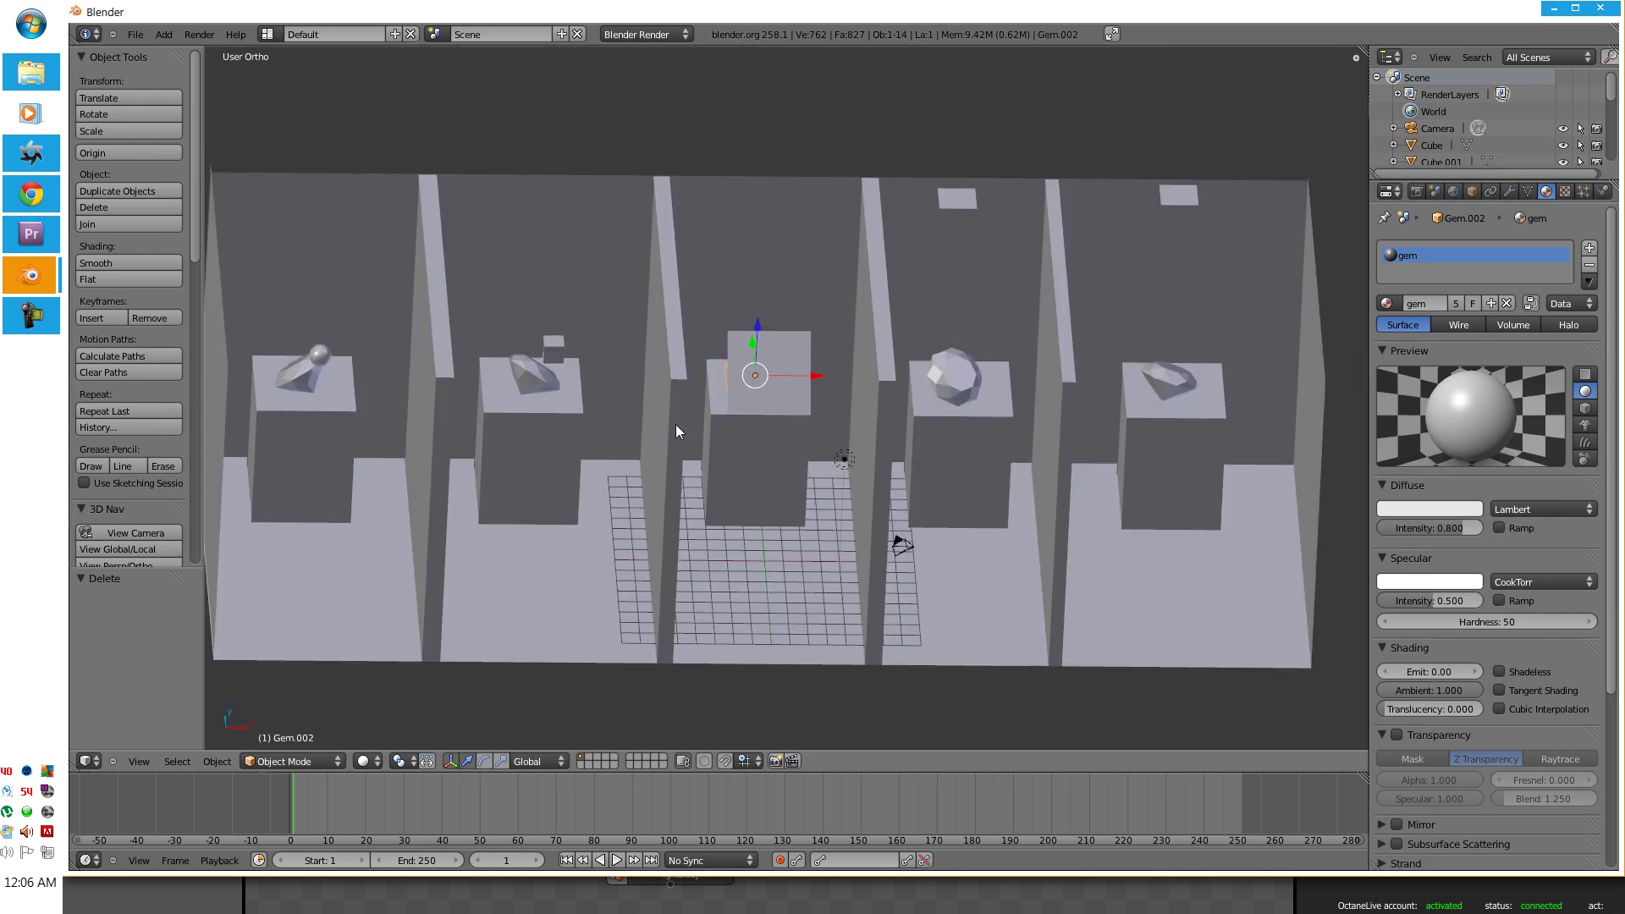
scroll(675, 424, down, 2)
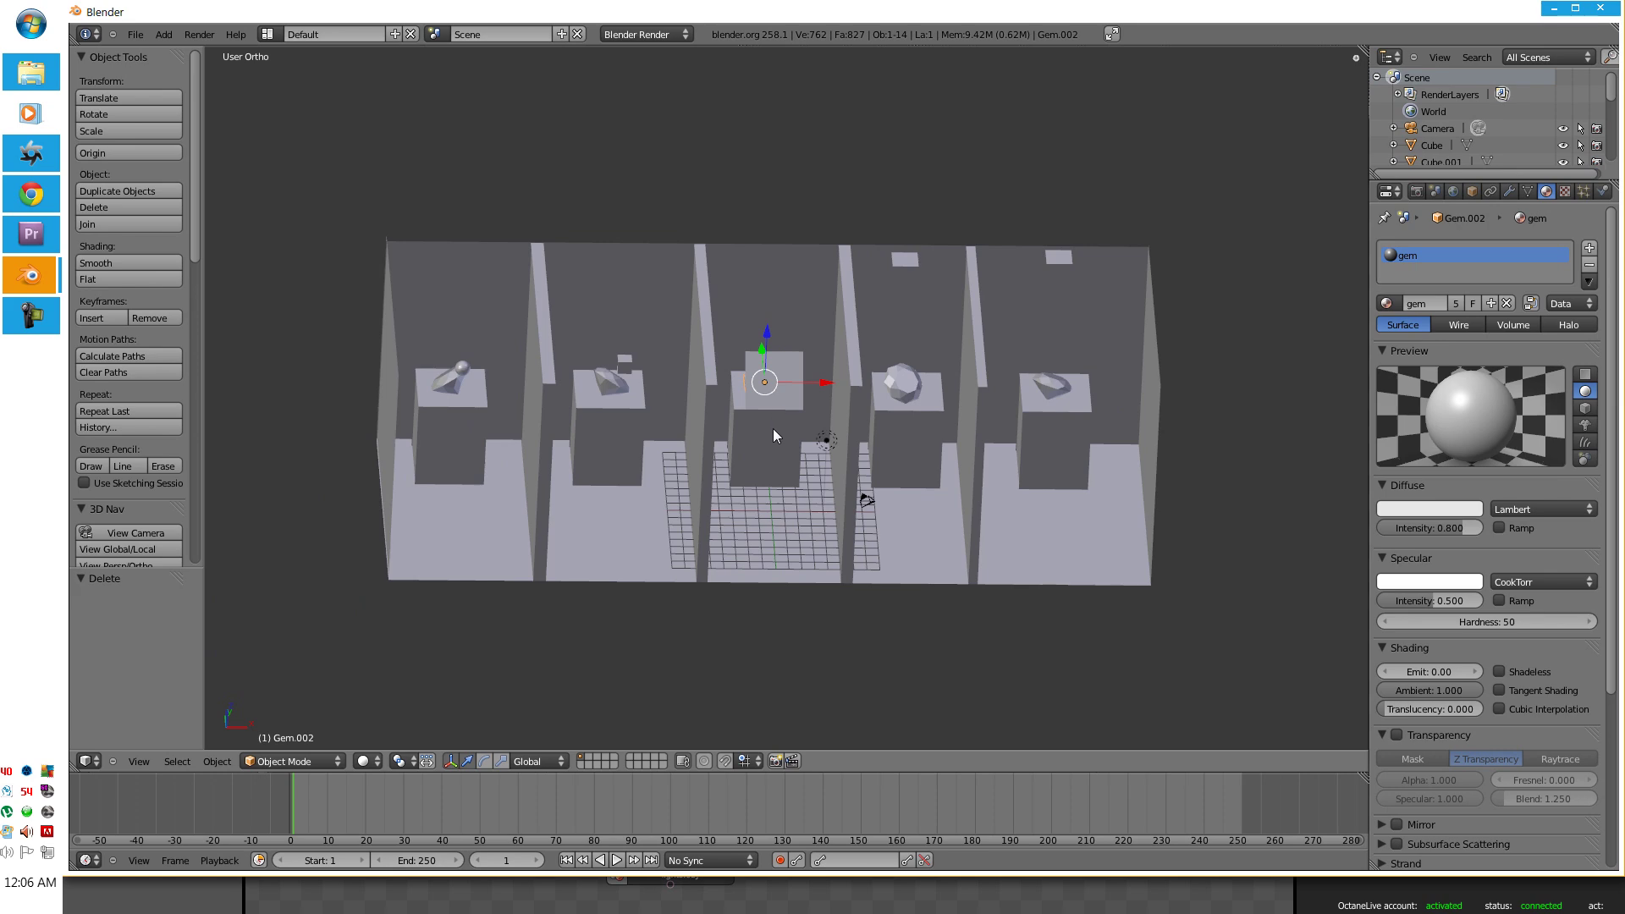
scroll(774, 423, up, 3)
scroll(775, 423, down, 3)
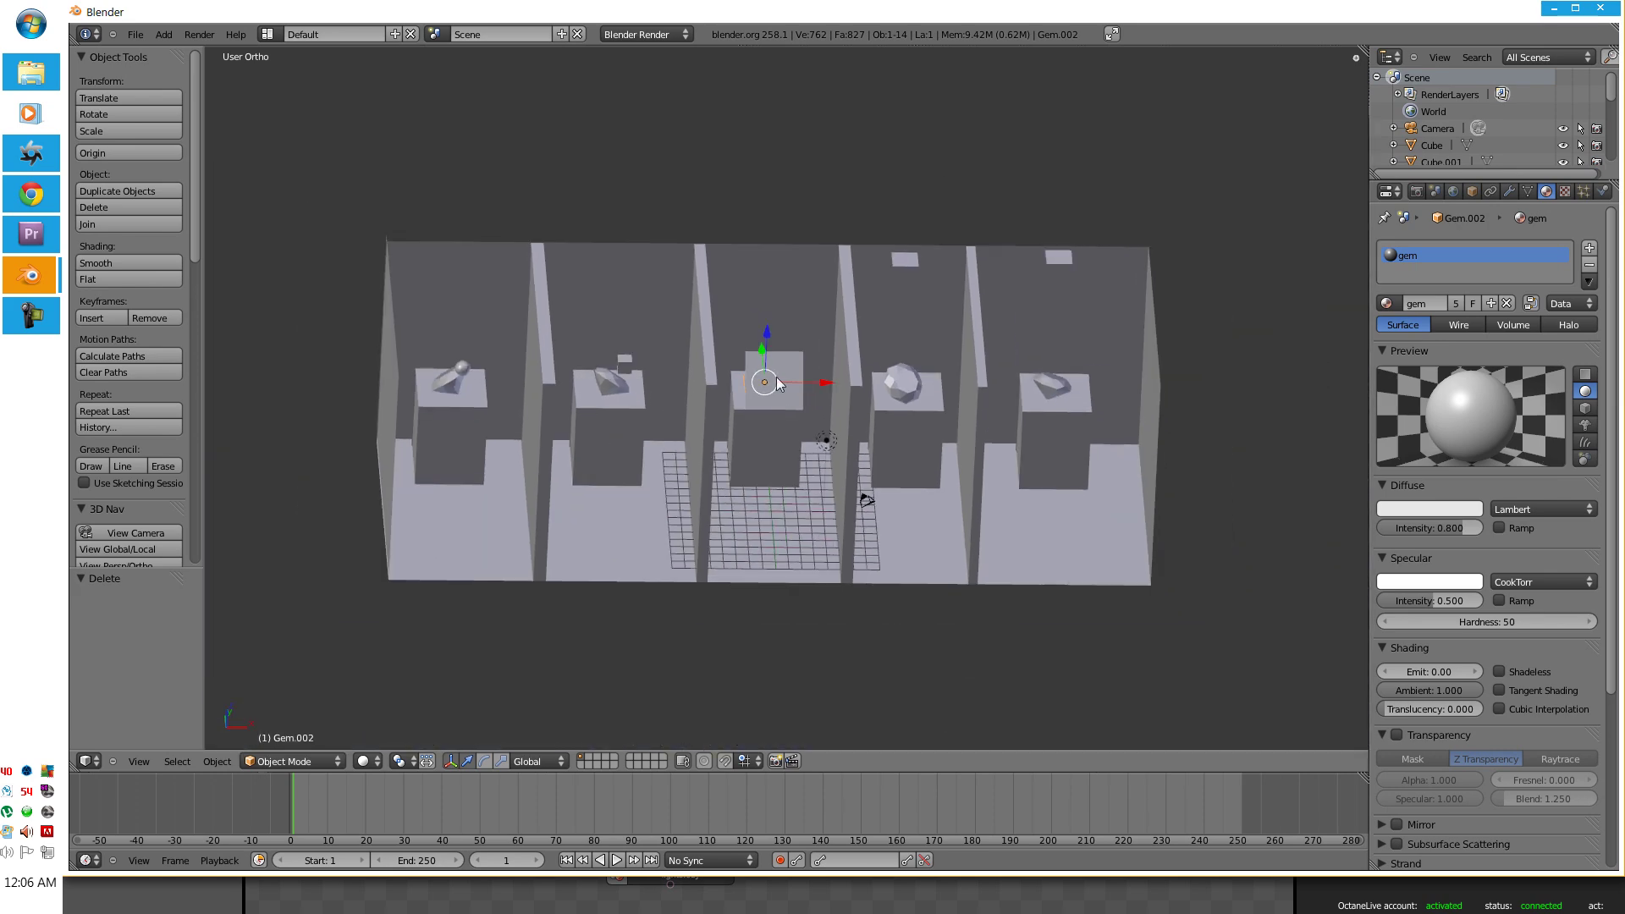
click(1551, 13)
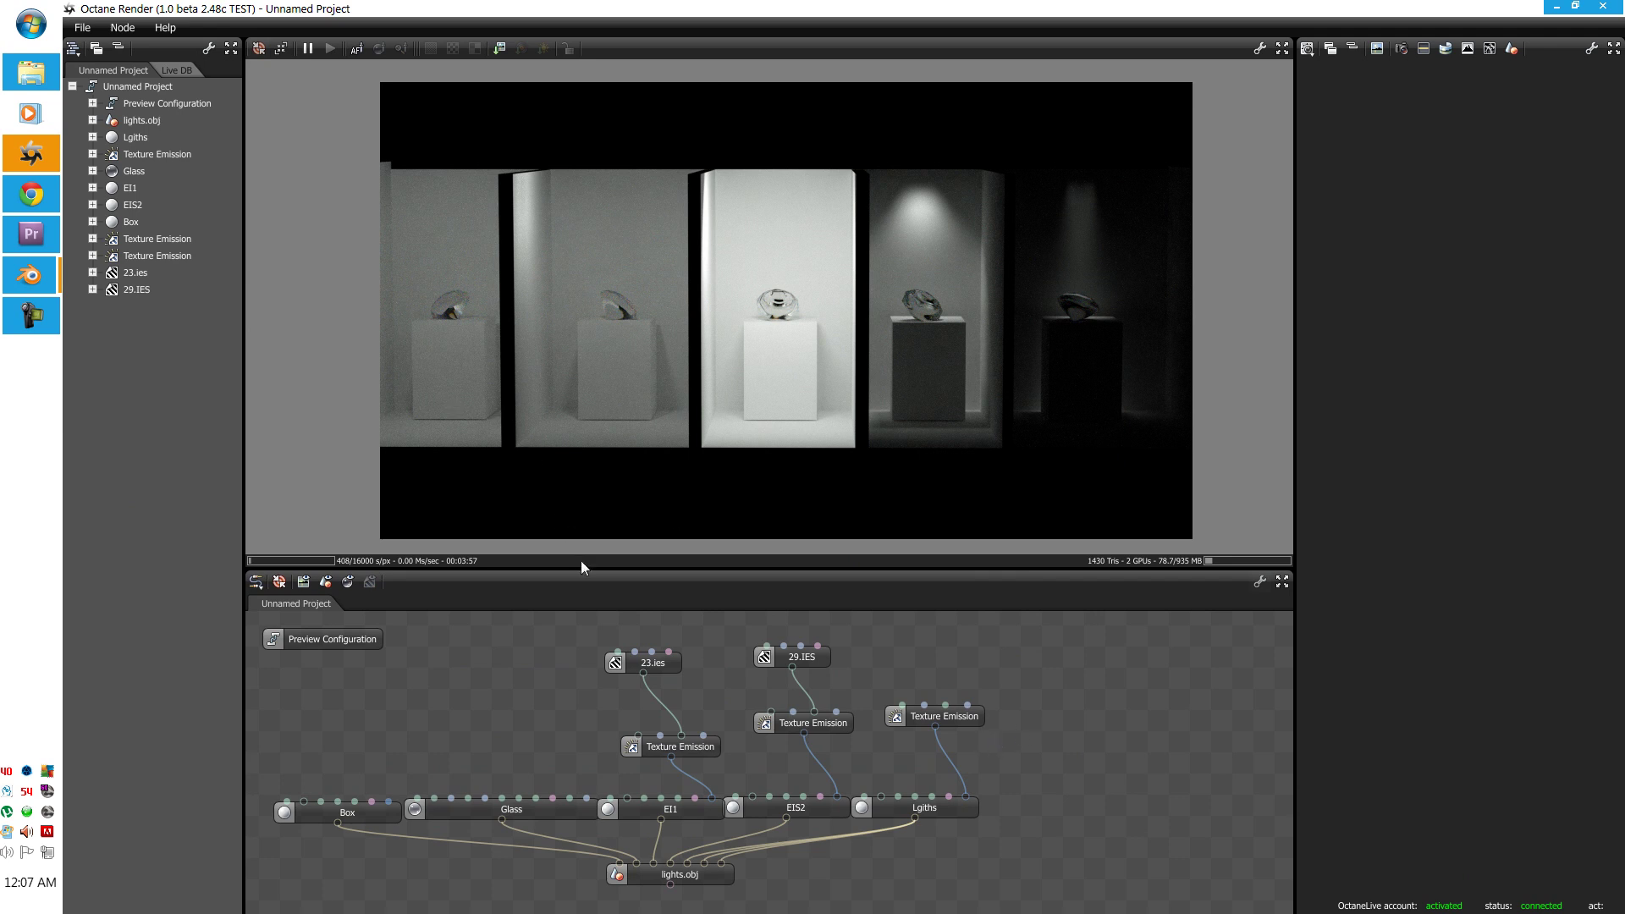
Step: Start a new empty Octane scene, discarding the old one without saving
click(83, 28)
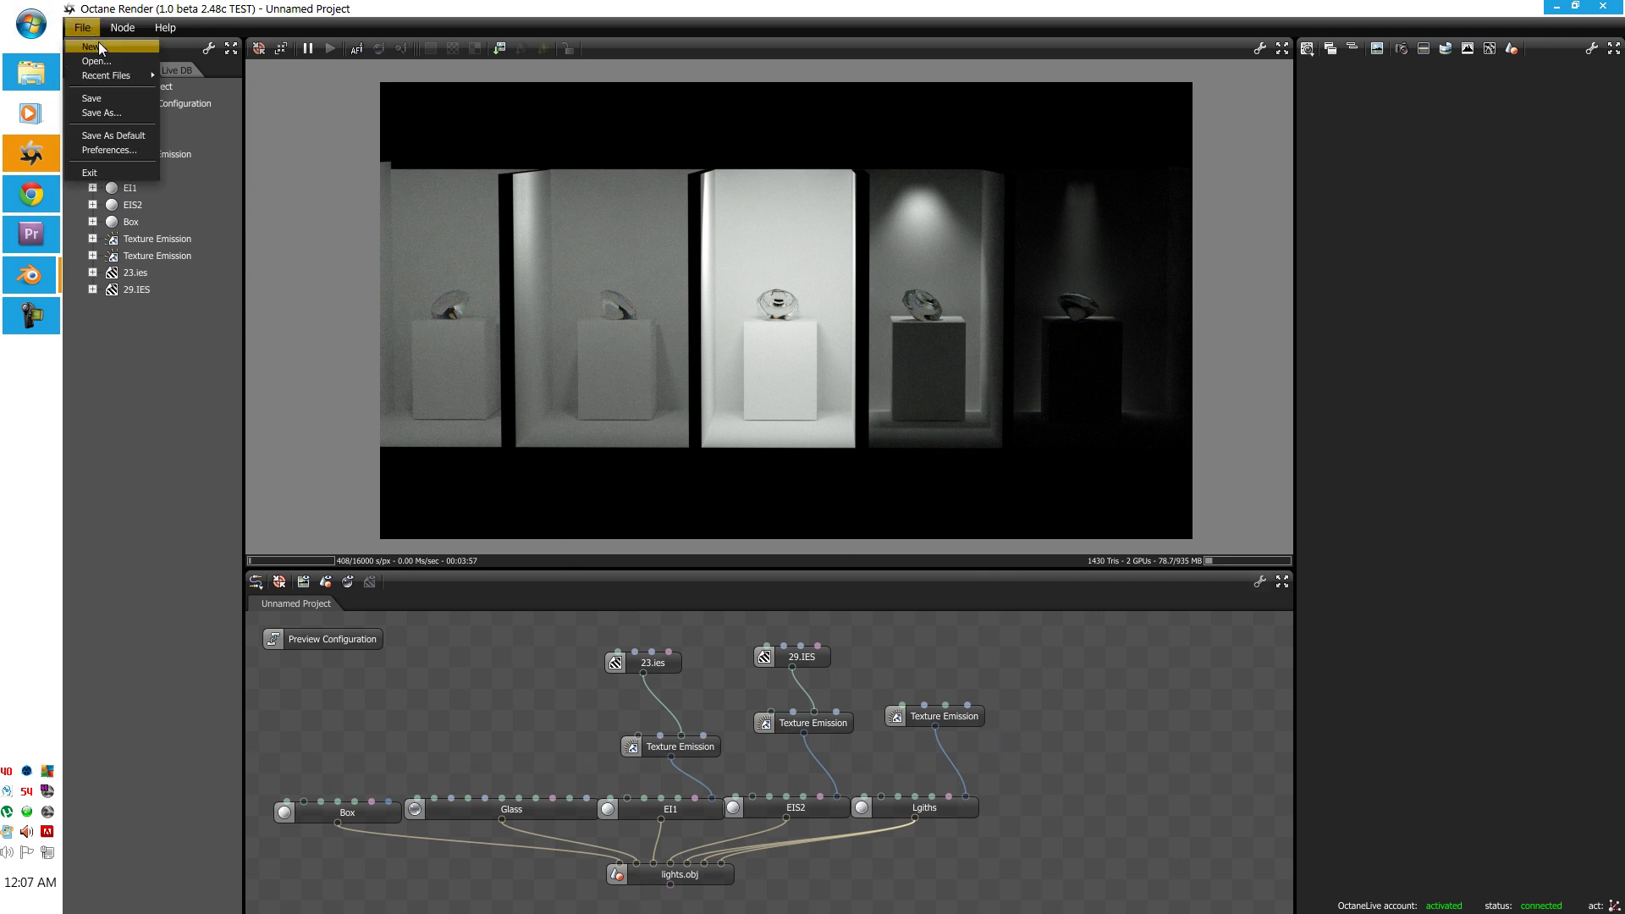
click(101, 49)
click(820, 500)
Step: Import lights.obj from the Octane Tutorials folder as a mesh node and select it
right_click(678, 849)
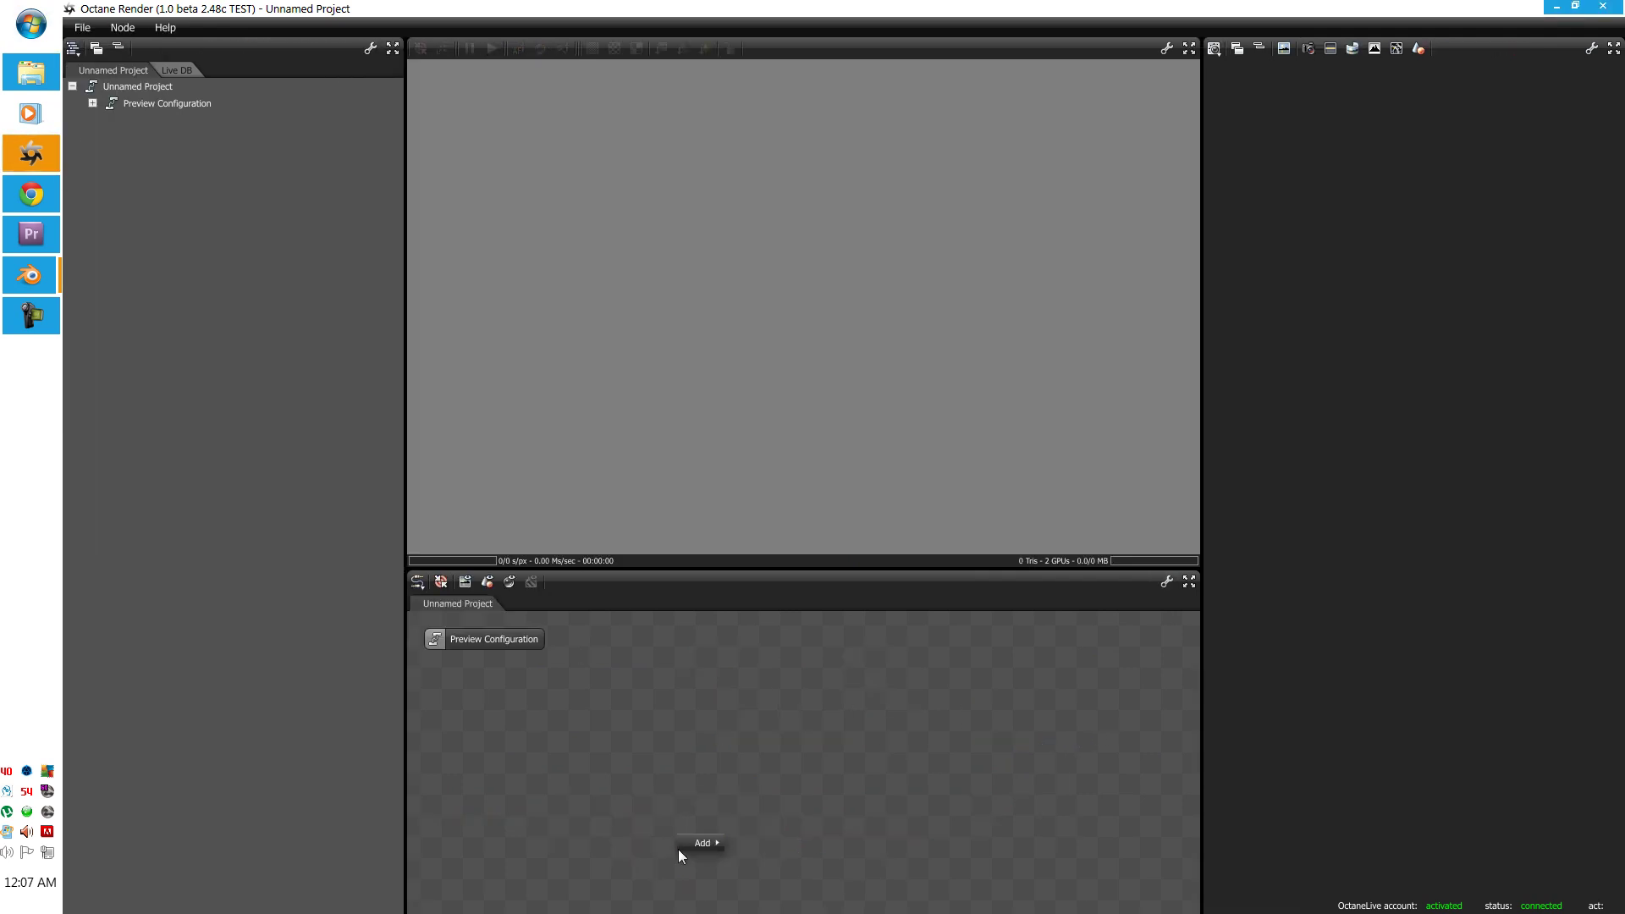
mouse_move(703, 843)
click(835, 780)
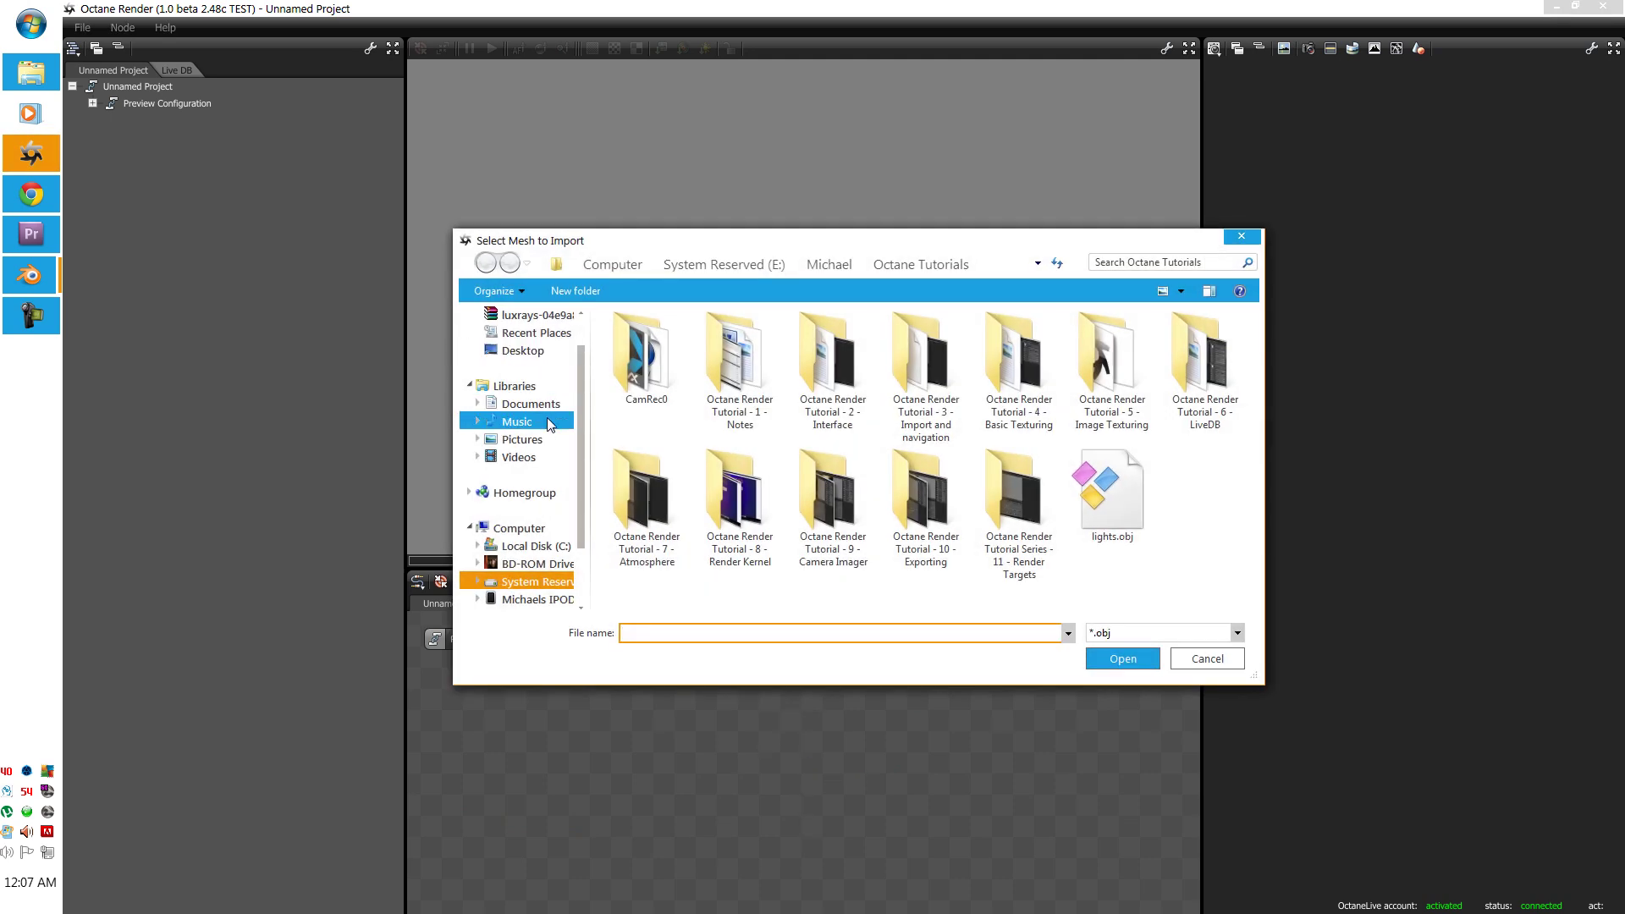
click(538, 348)
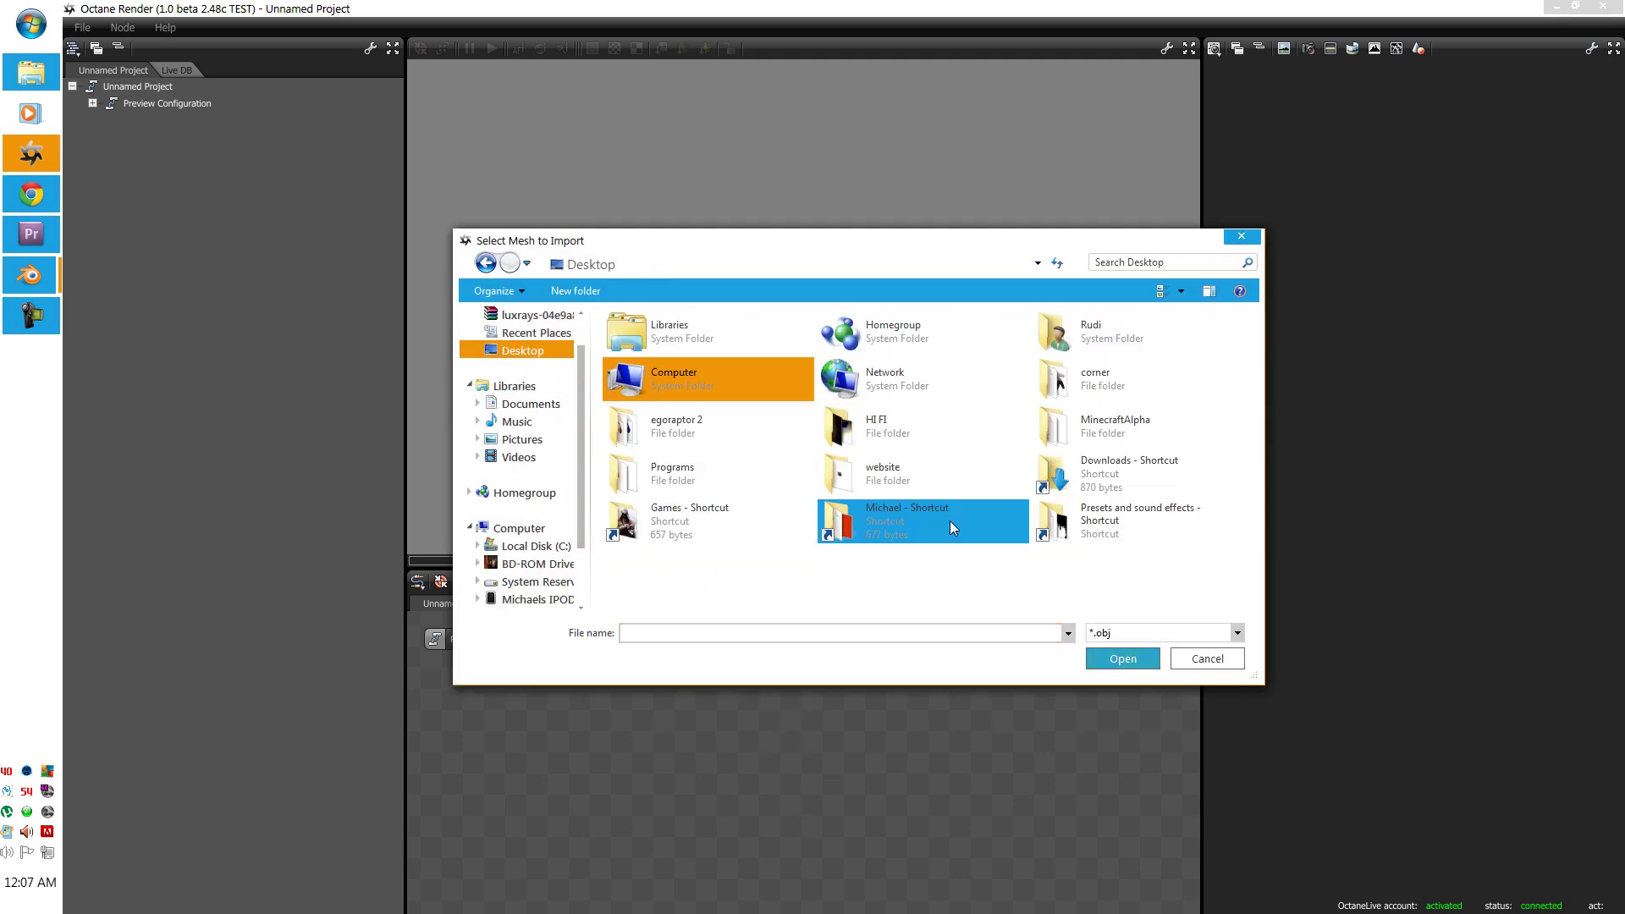
double_click(897, 517)
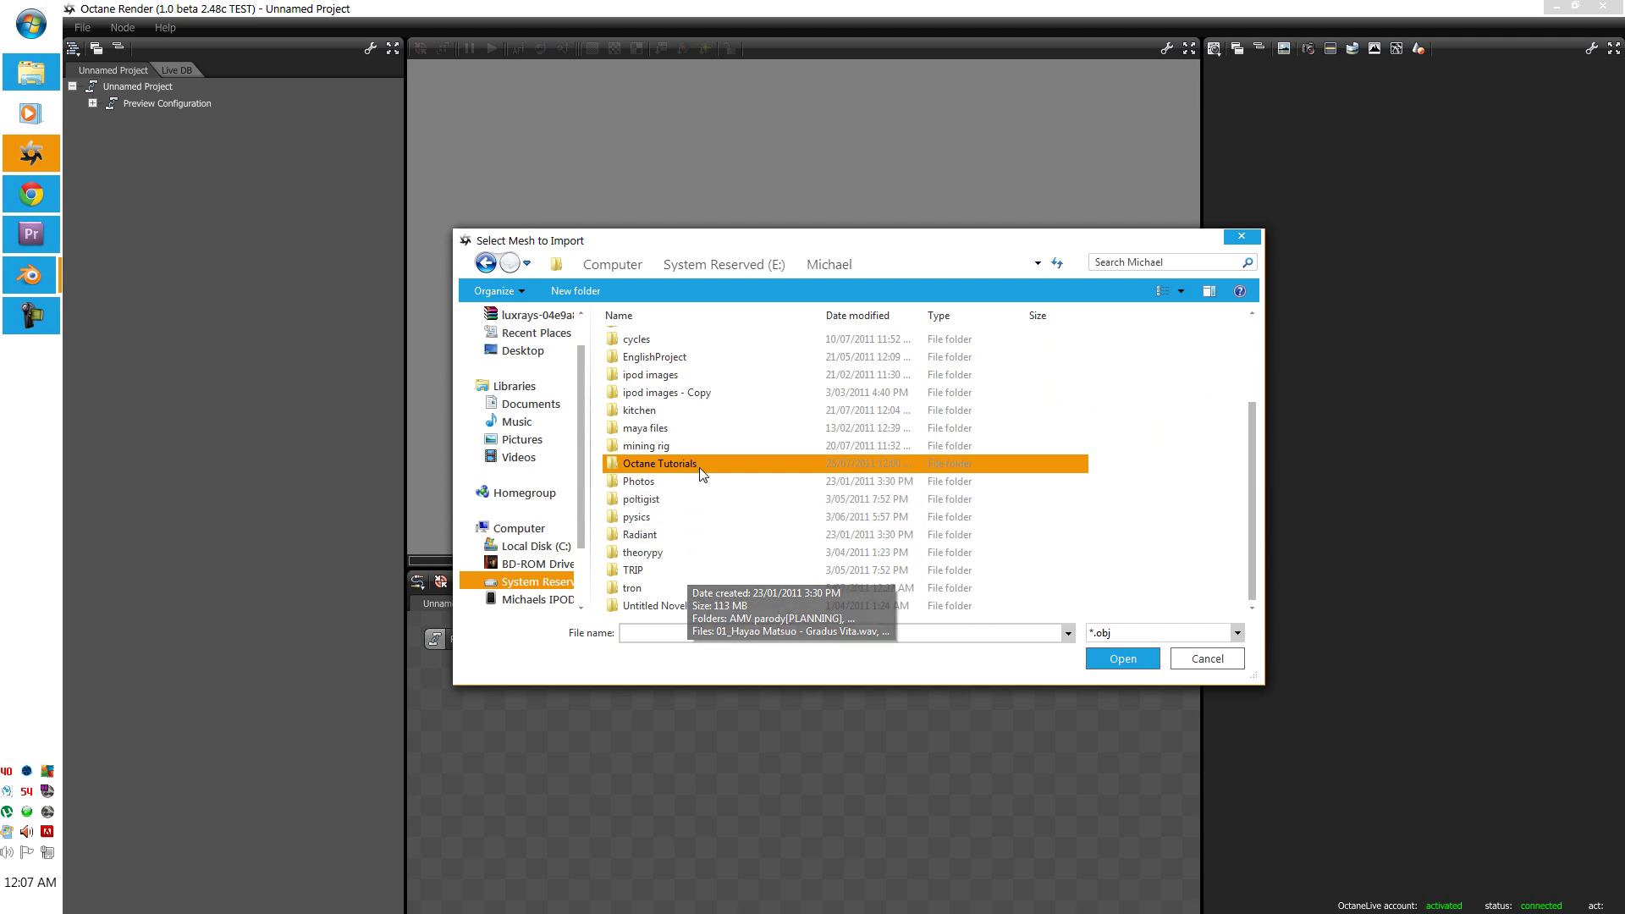
double_click(699, 466)
click(1115, 657)
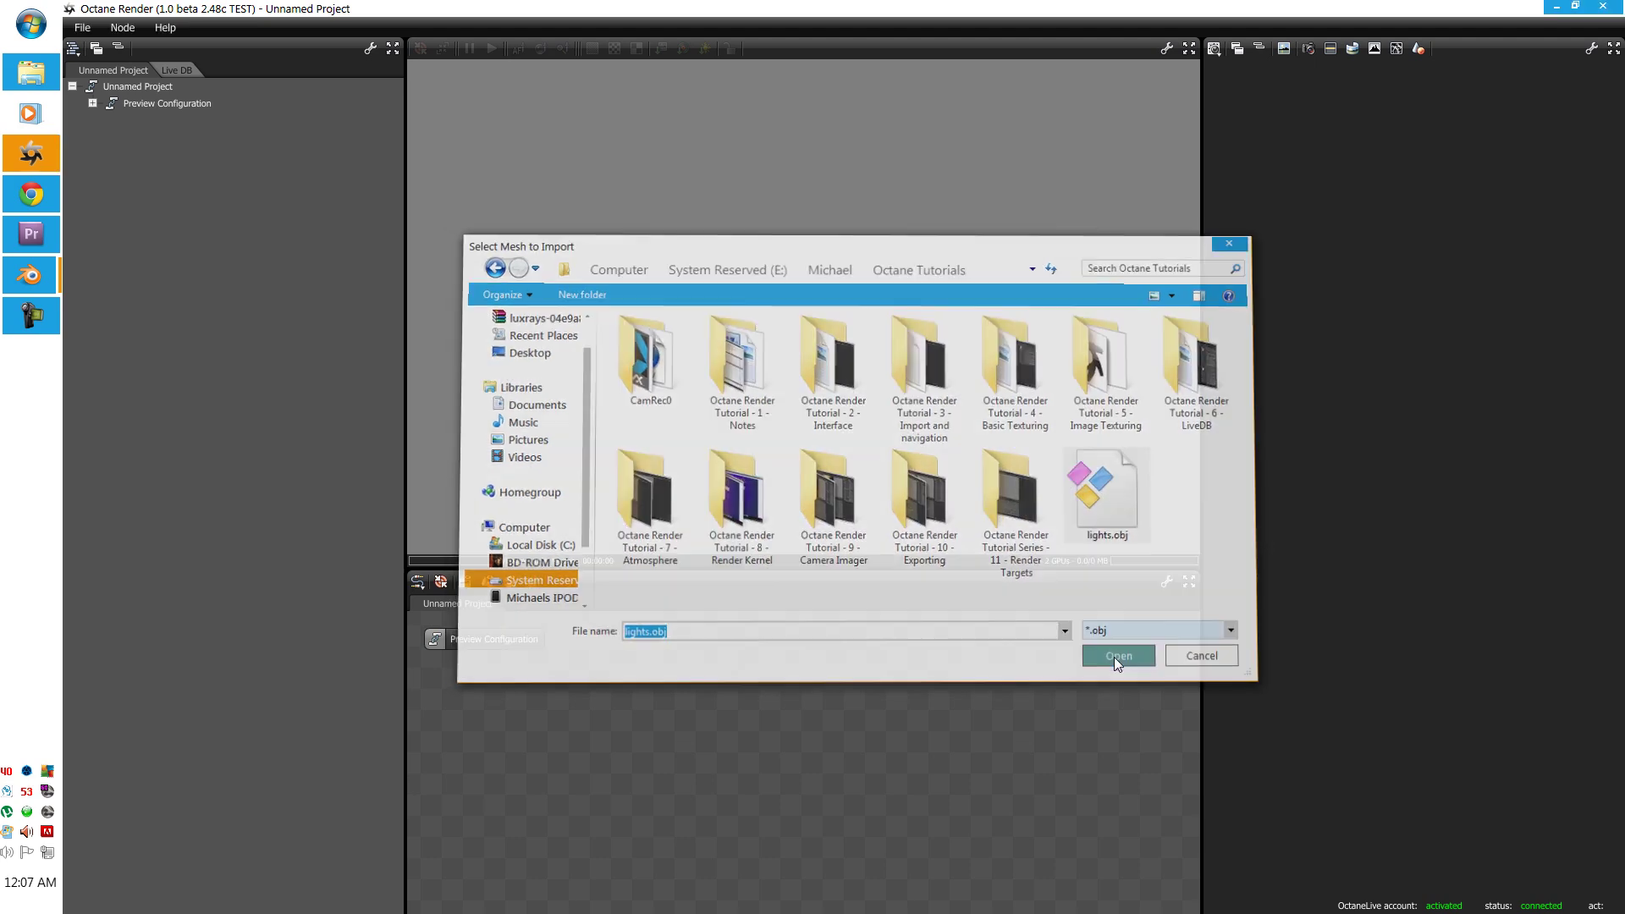
drag(679, 850, 762, 801)
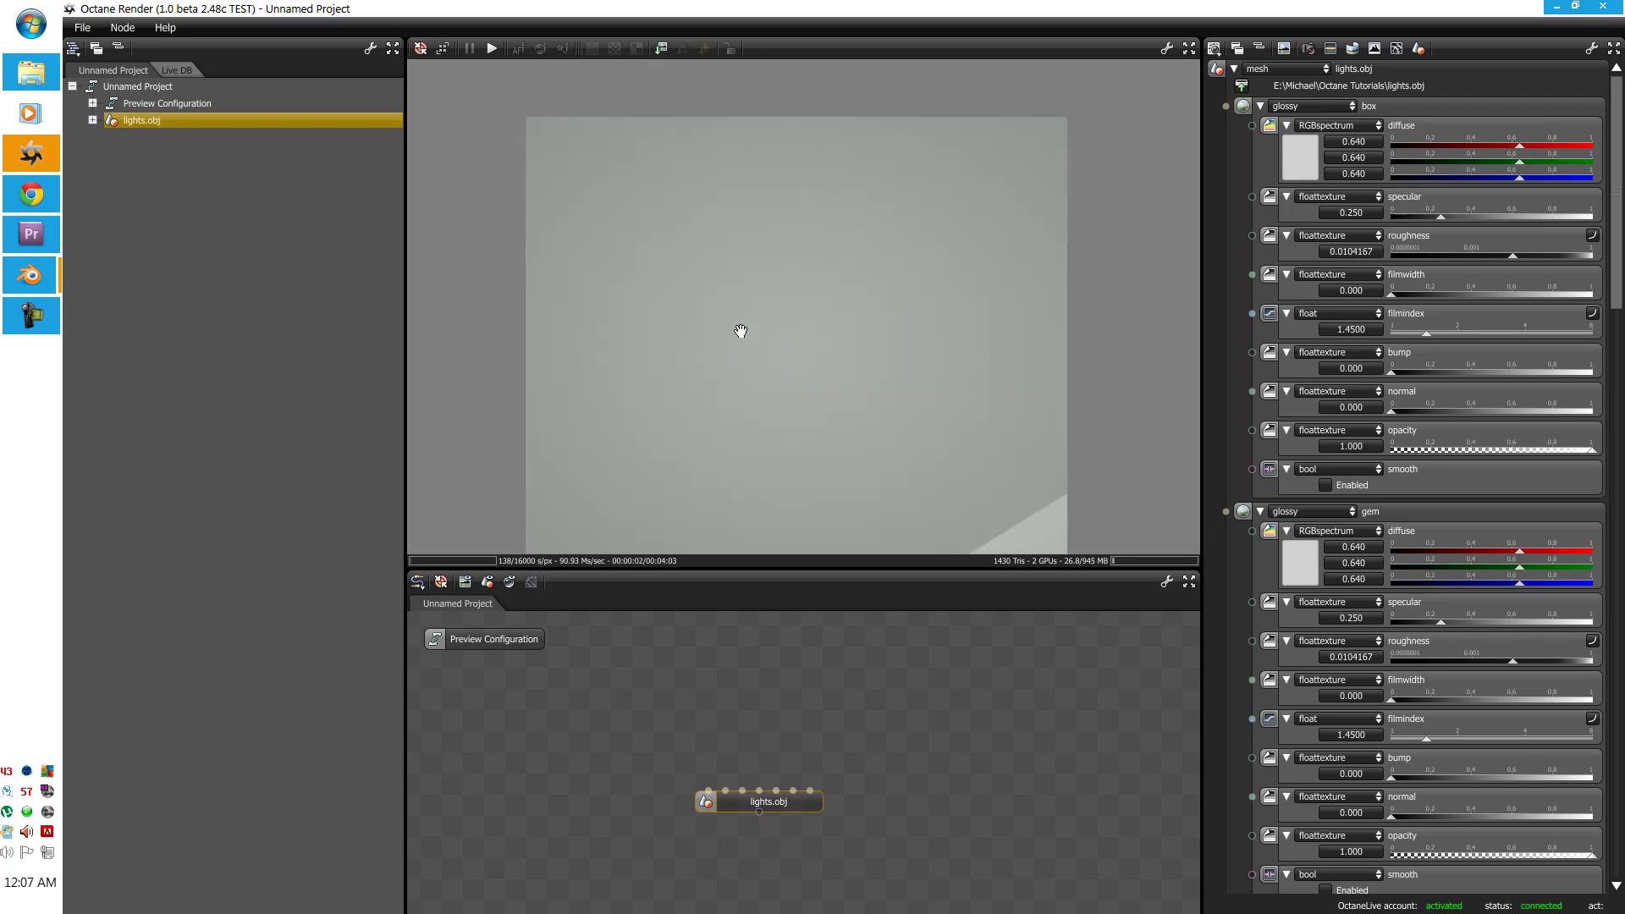
Step: Orbit the render view to face the five booths head-on
drag(835, 339, 815, 416)
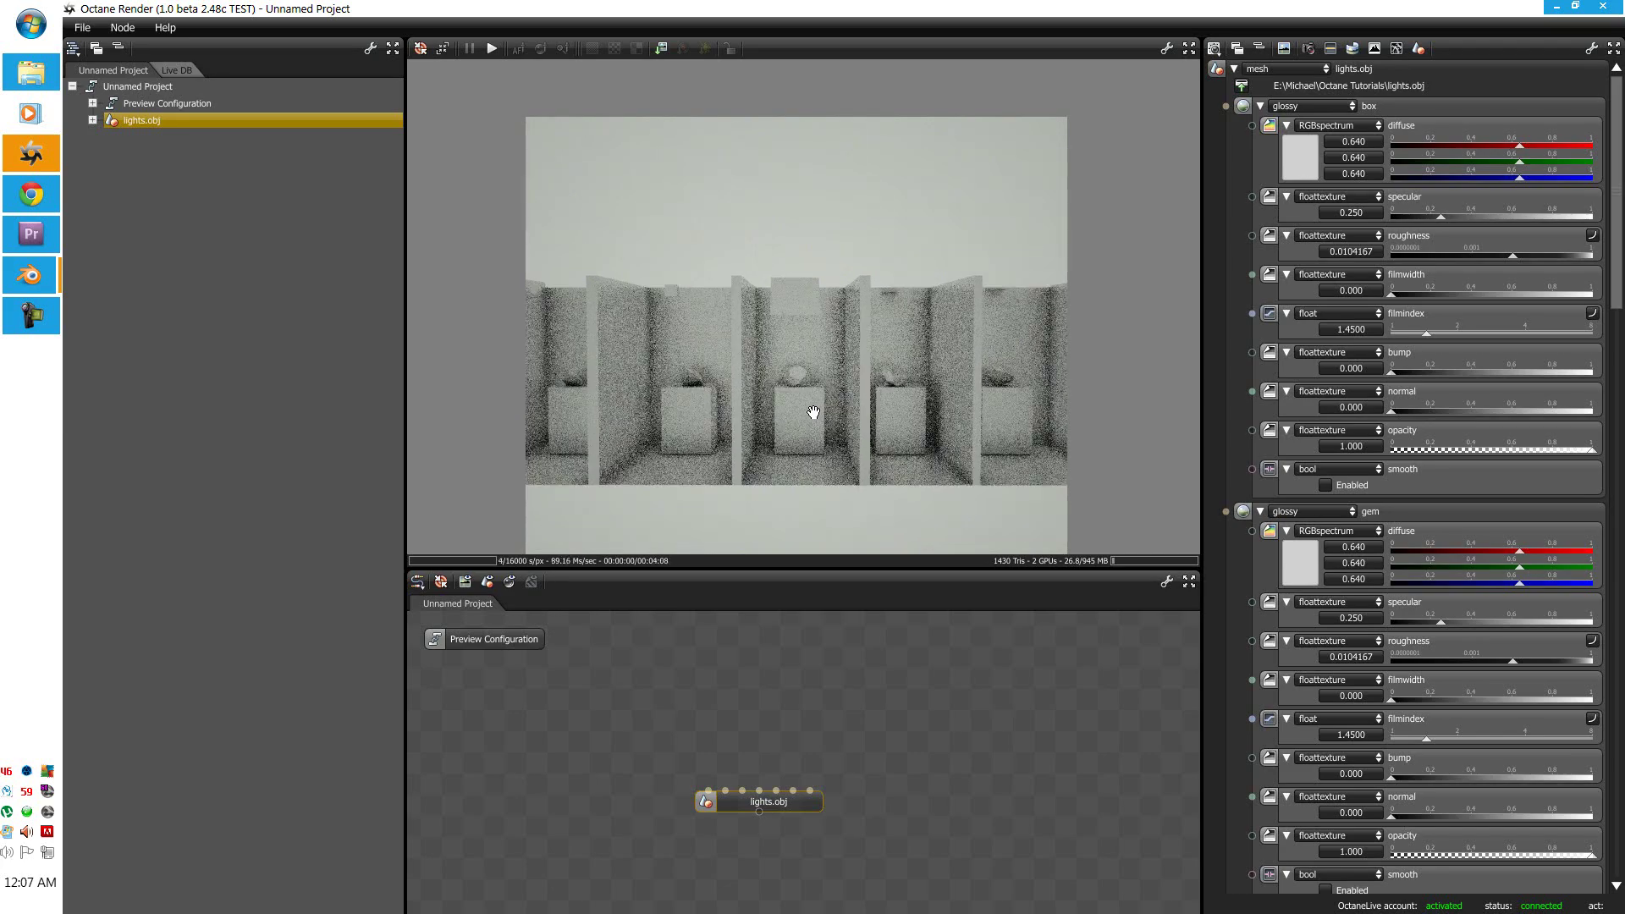
drag(809, 408, 801, 384)
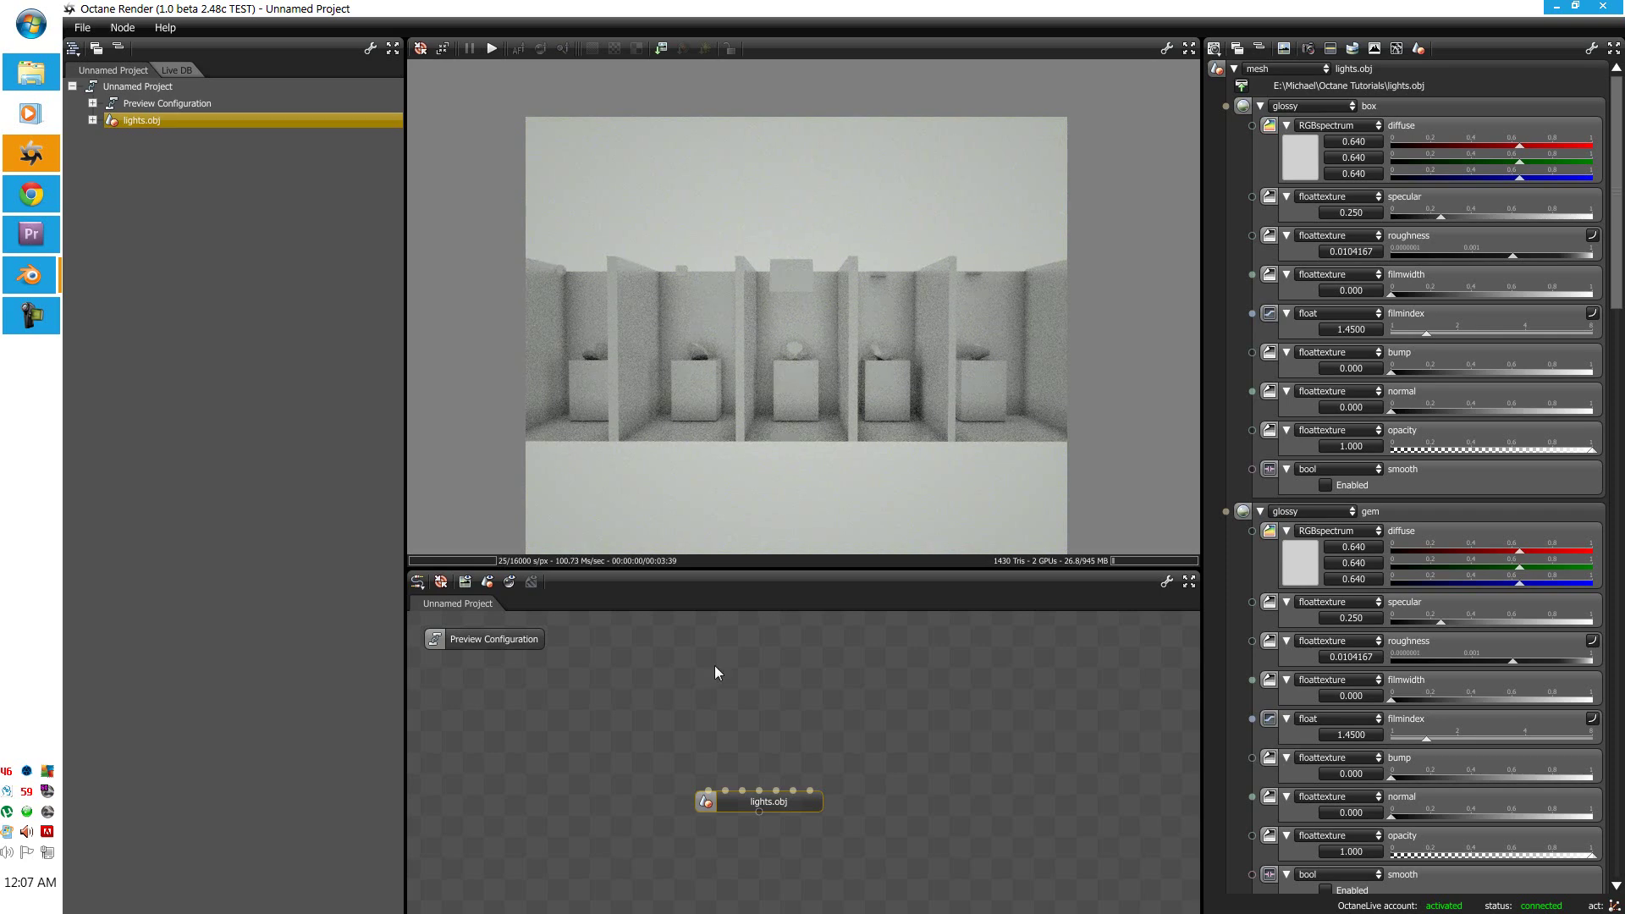
right_click(741, 772)
Step: Add a Diffuse Material node and connect it to a lights.obj material slot
mouse_move(819, 702)
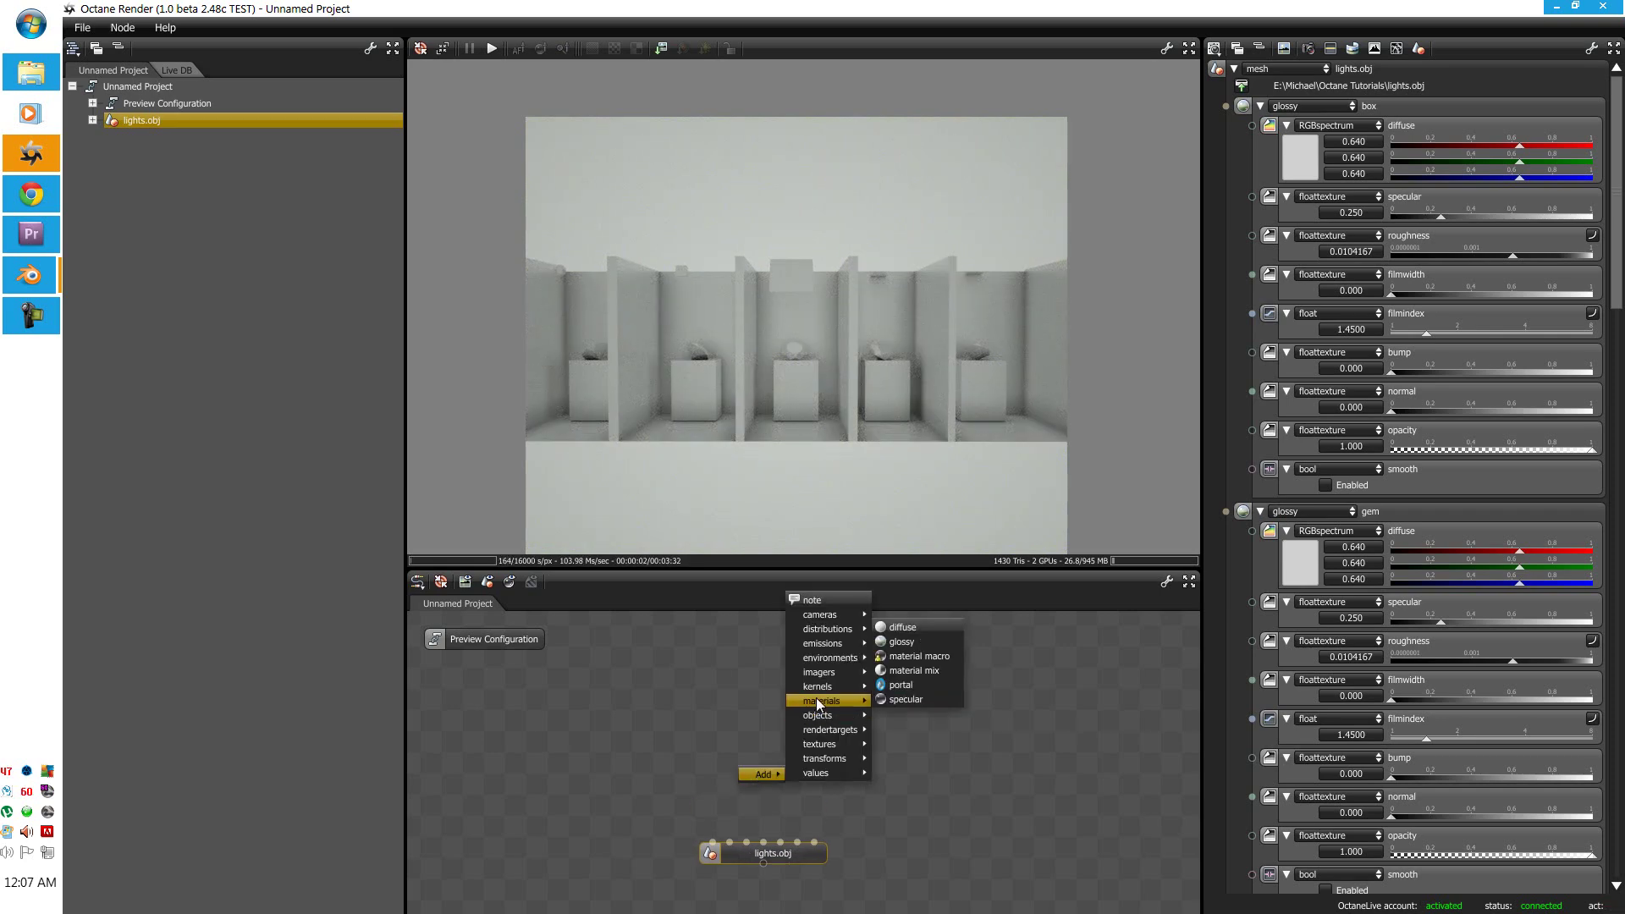
click(904, 631)
drag(694, 772, 500, 799)
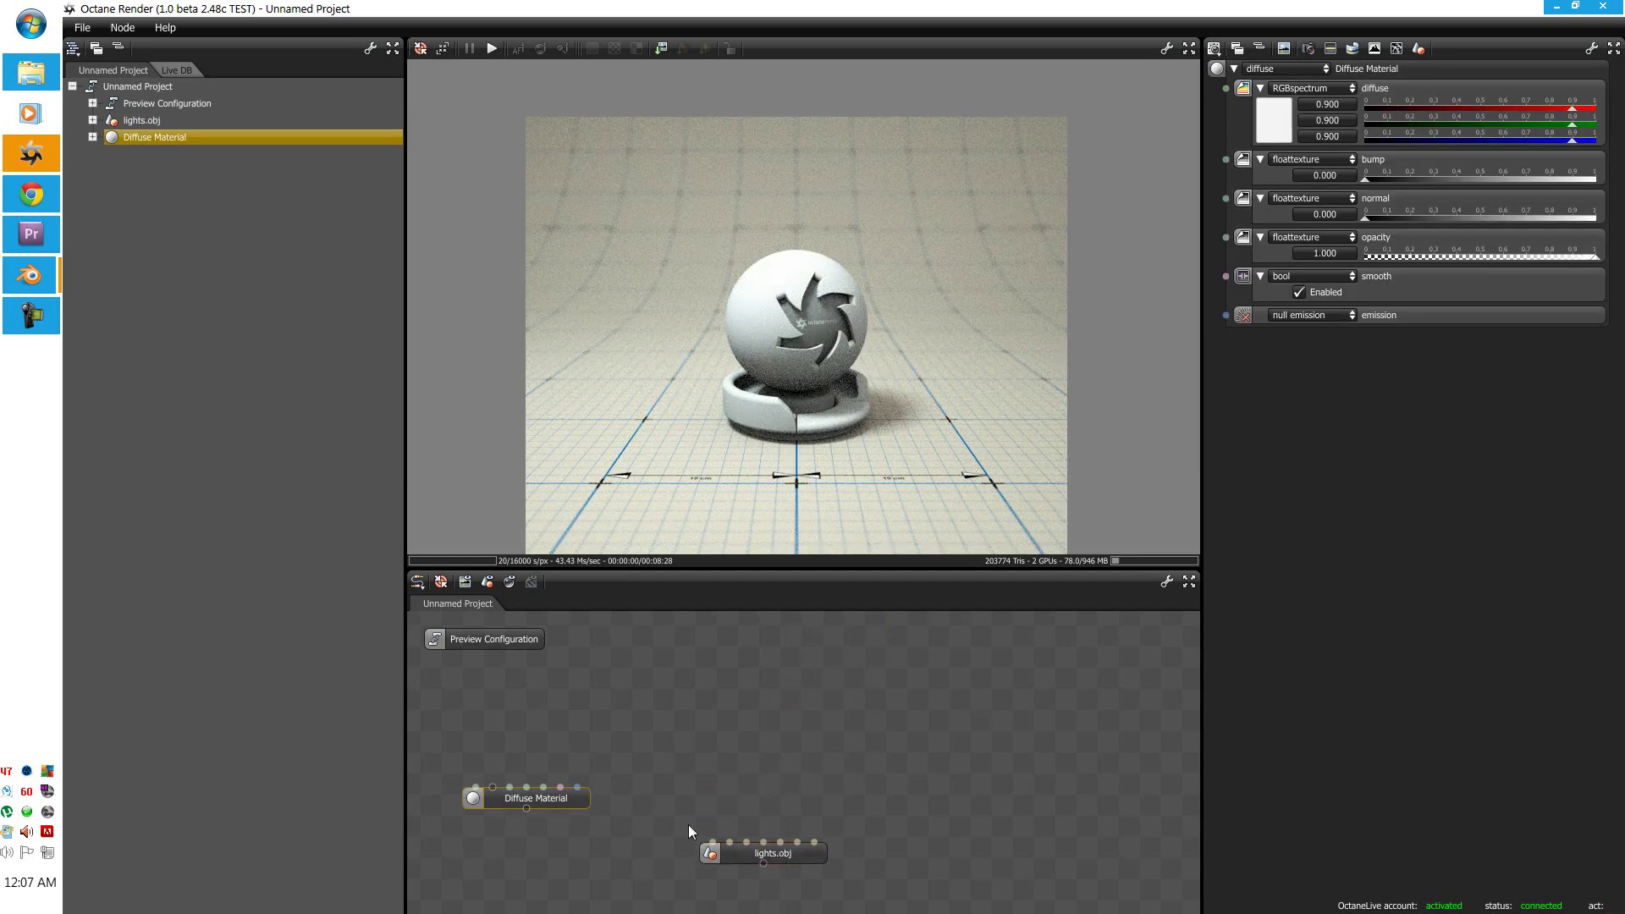
mouse_move(704, 791)
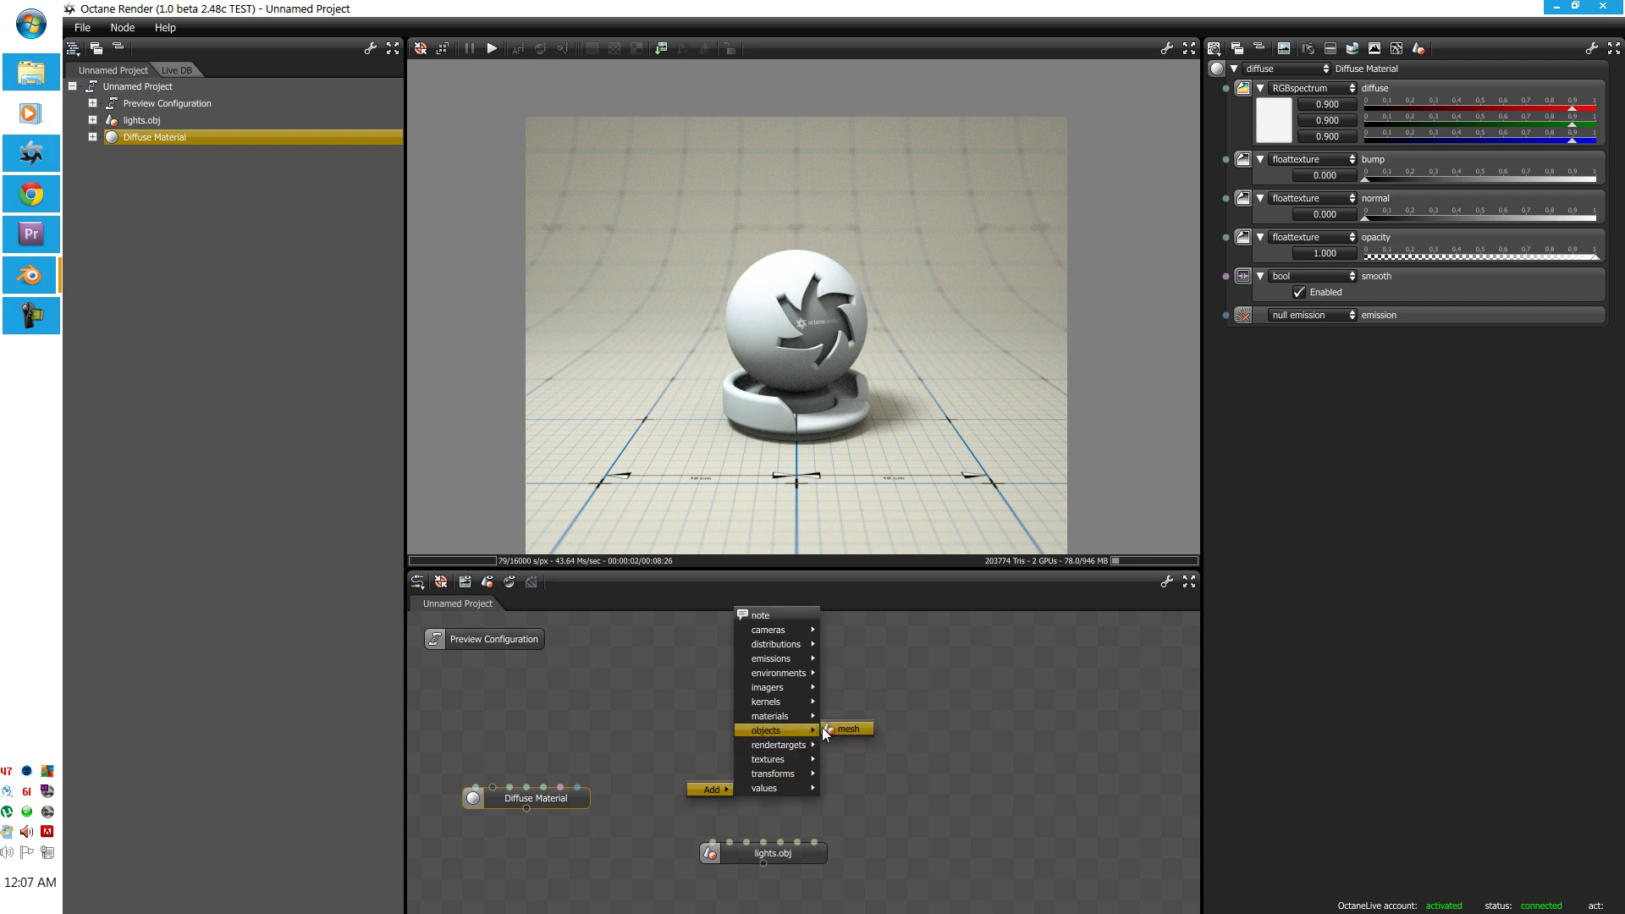
click(829, 729)
click(1172, 659)
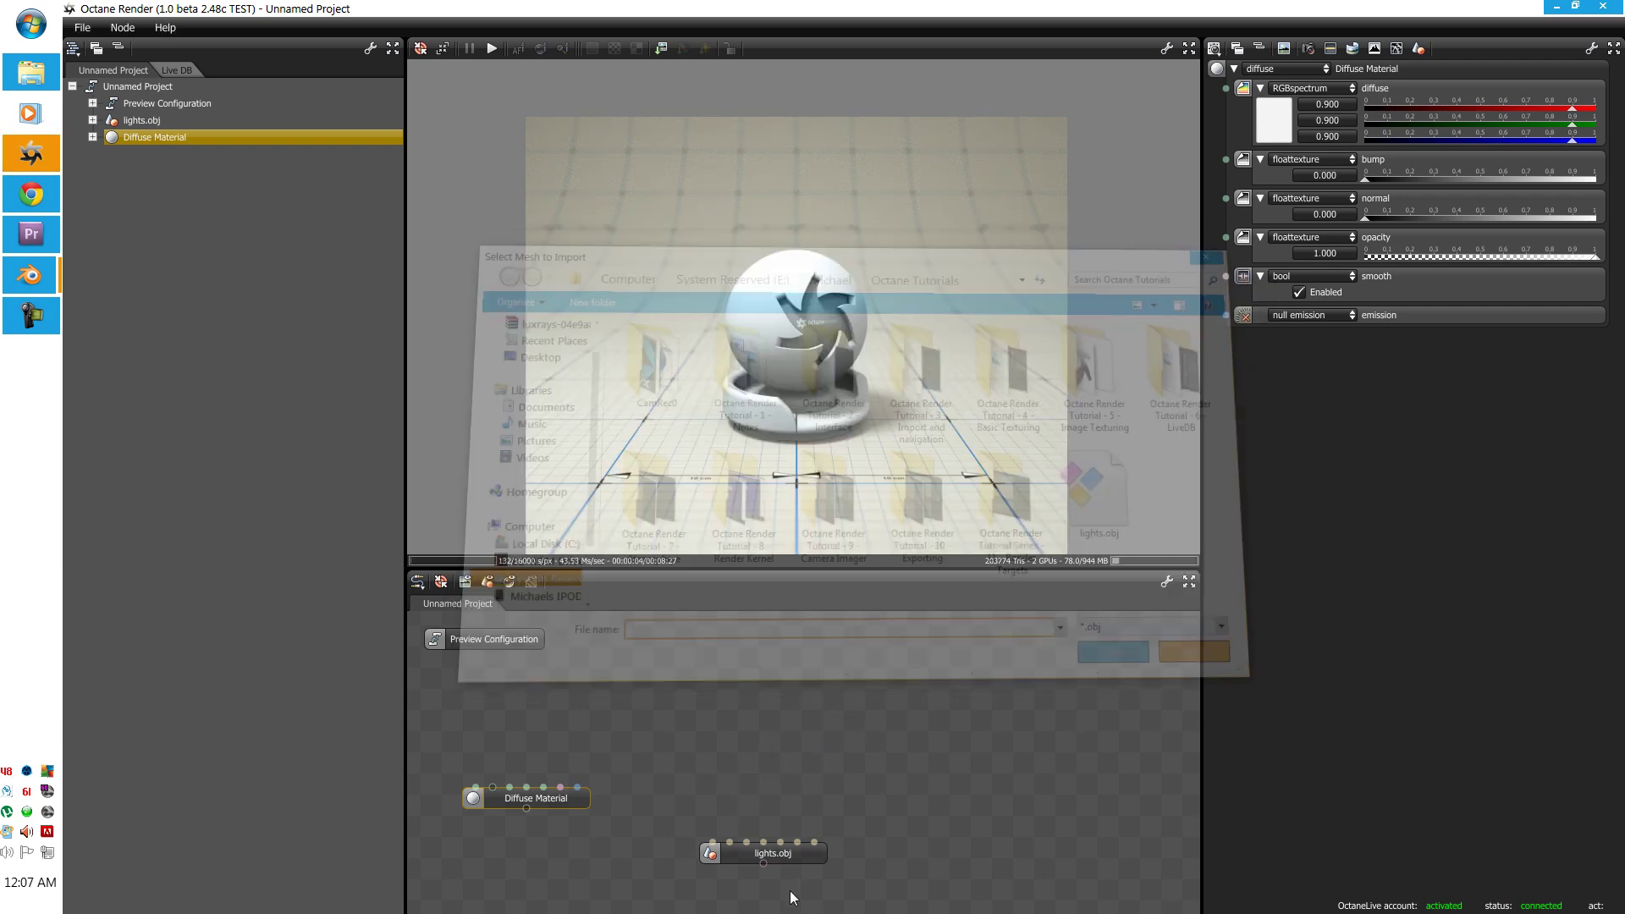
click(729, 852)
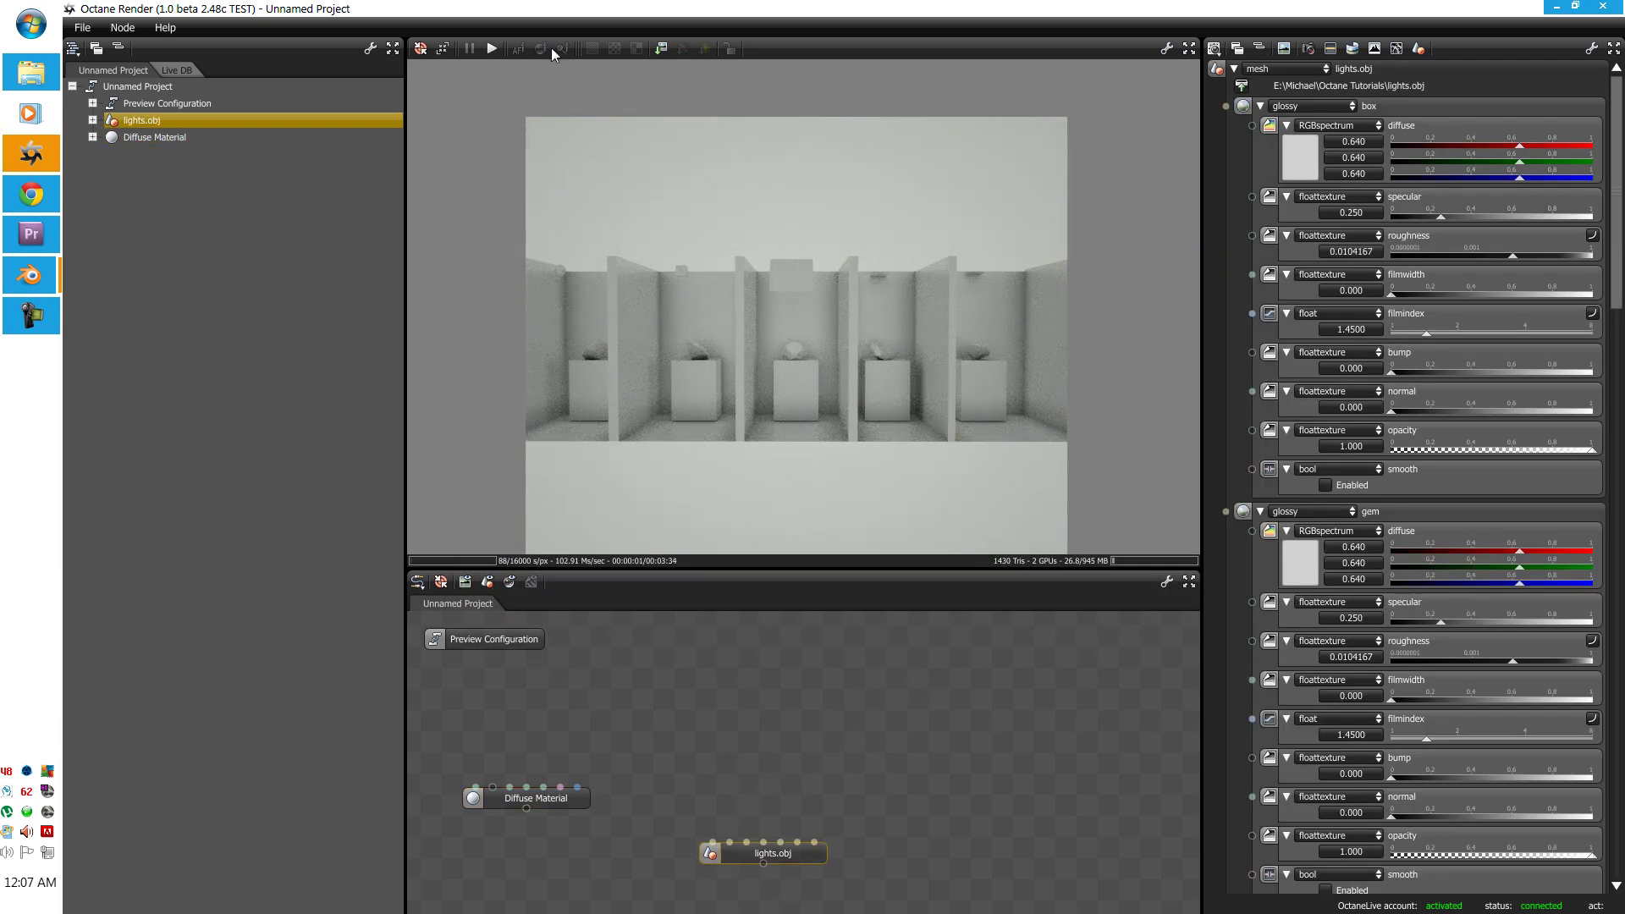
click(508, 752)
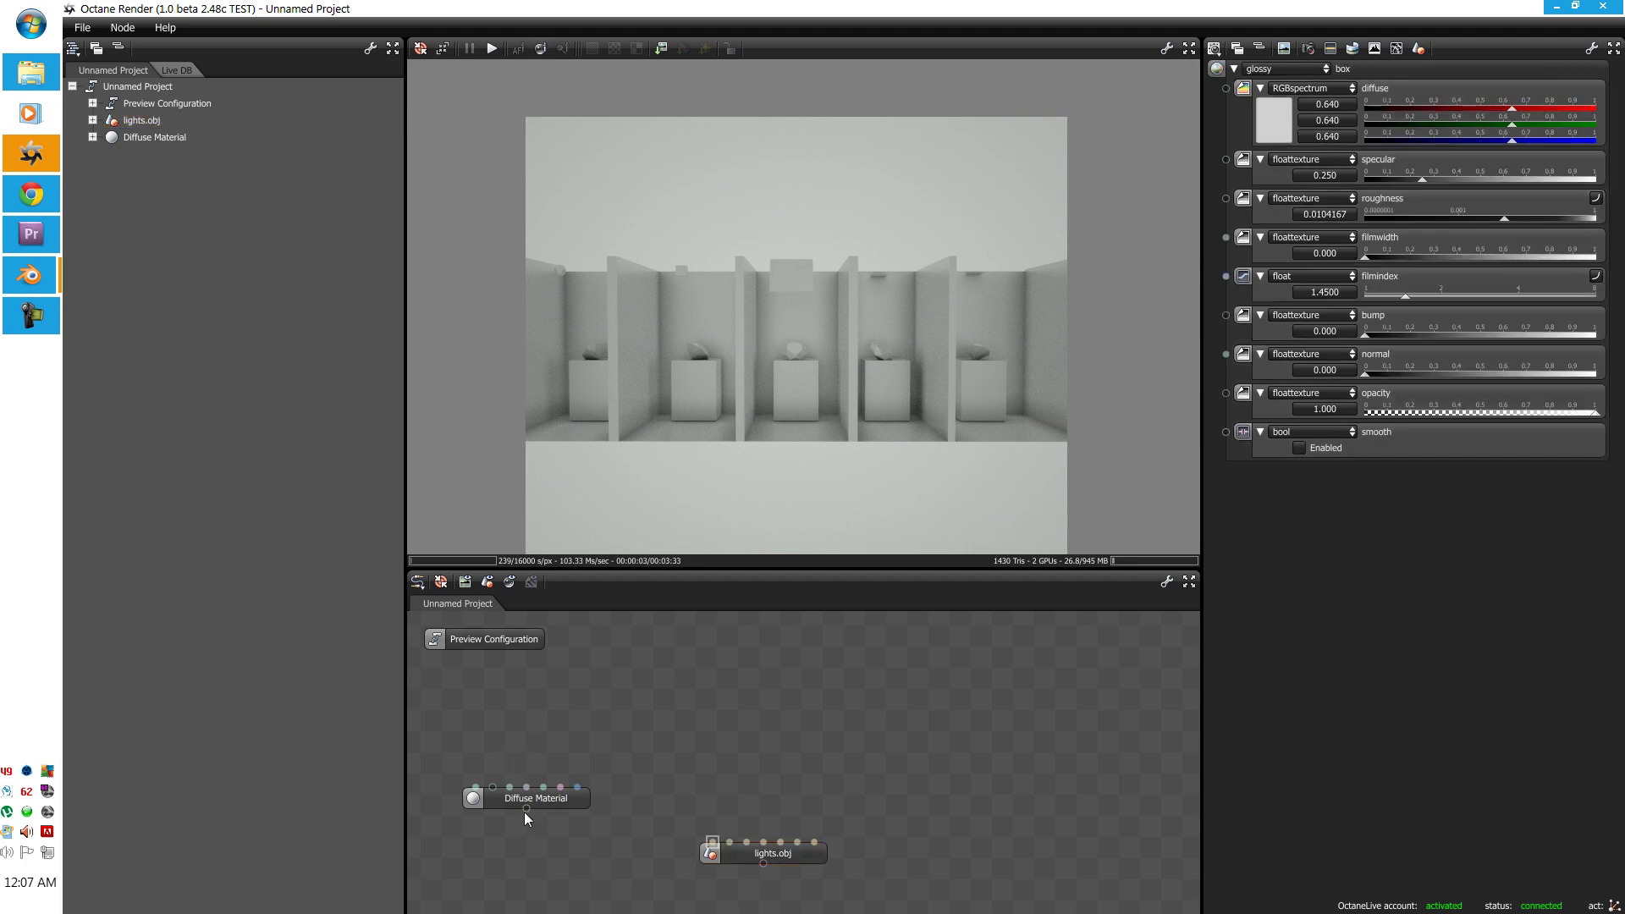
drag(681, 814, 743, 887)
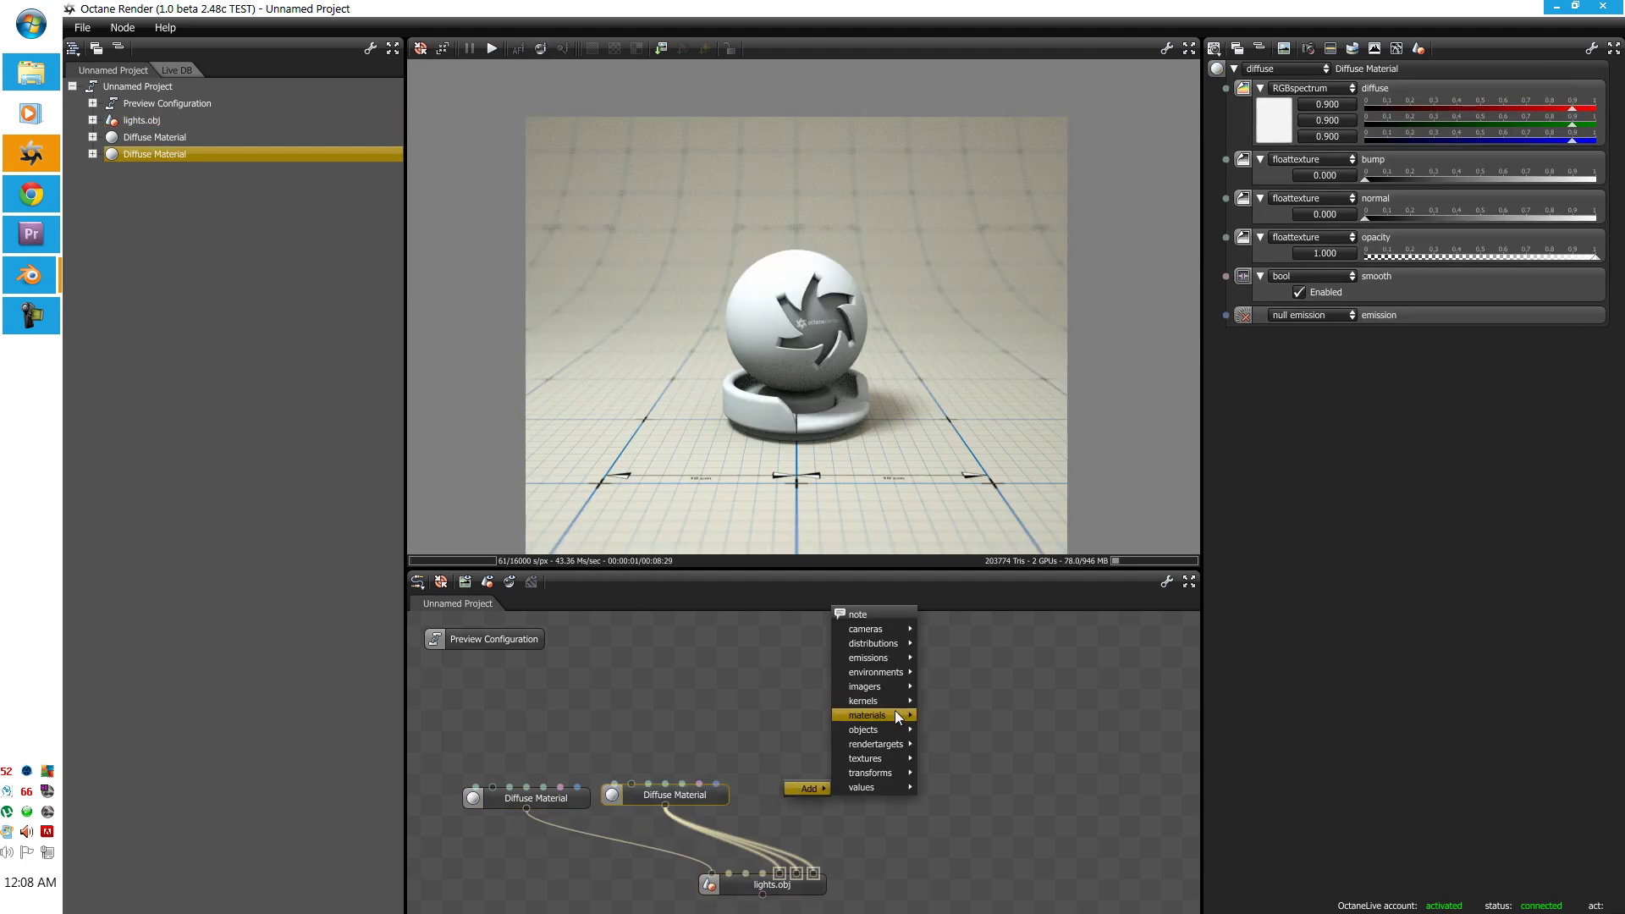
Step: Add two more Diffuse Material nodes and wire them into lights.obj's material inputs
mouse_move(896, 713)
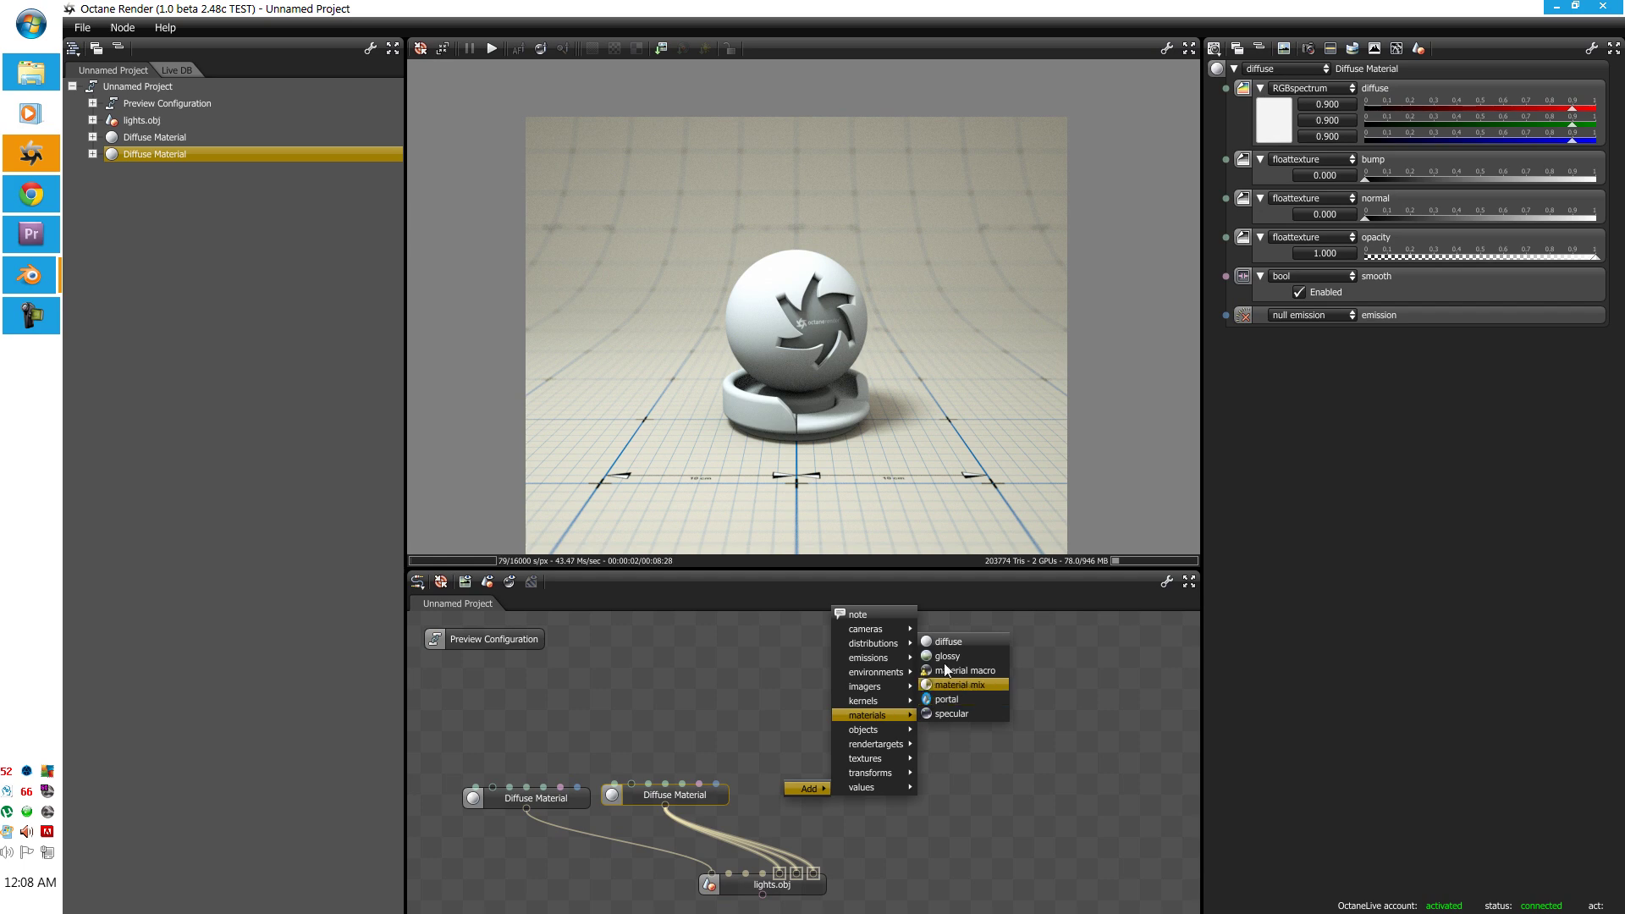
click(943, 641)
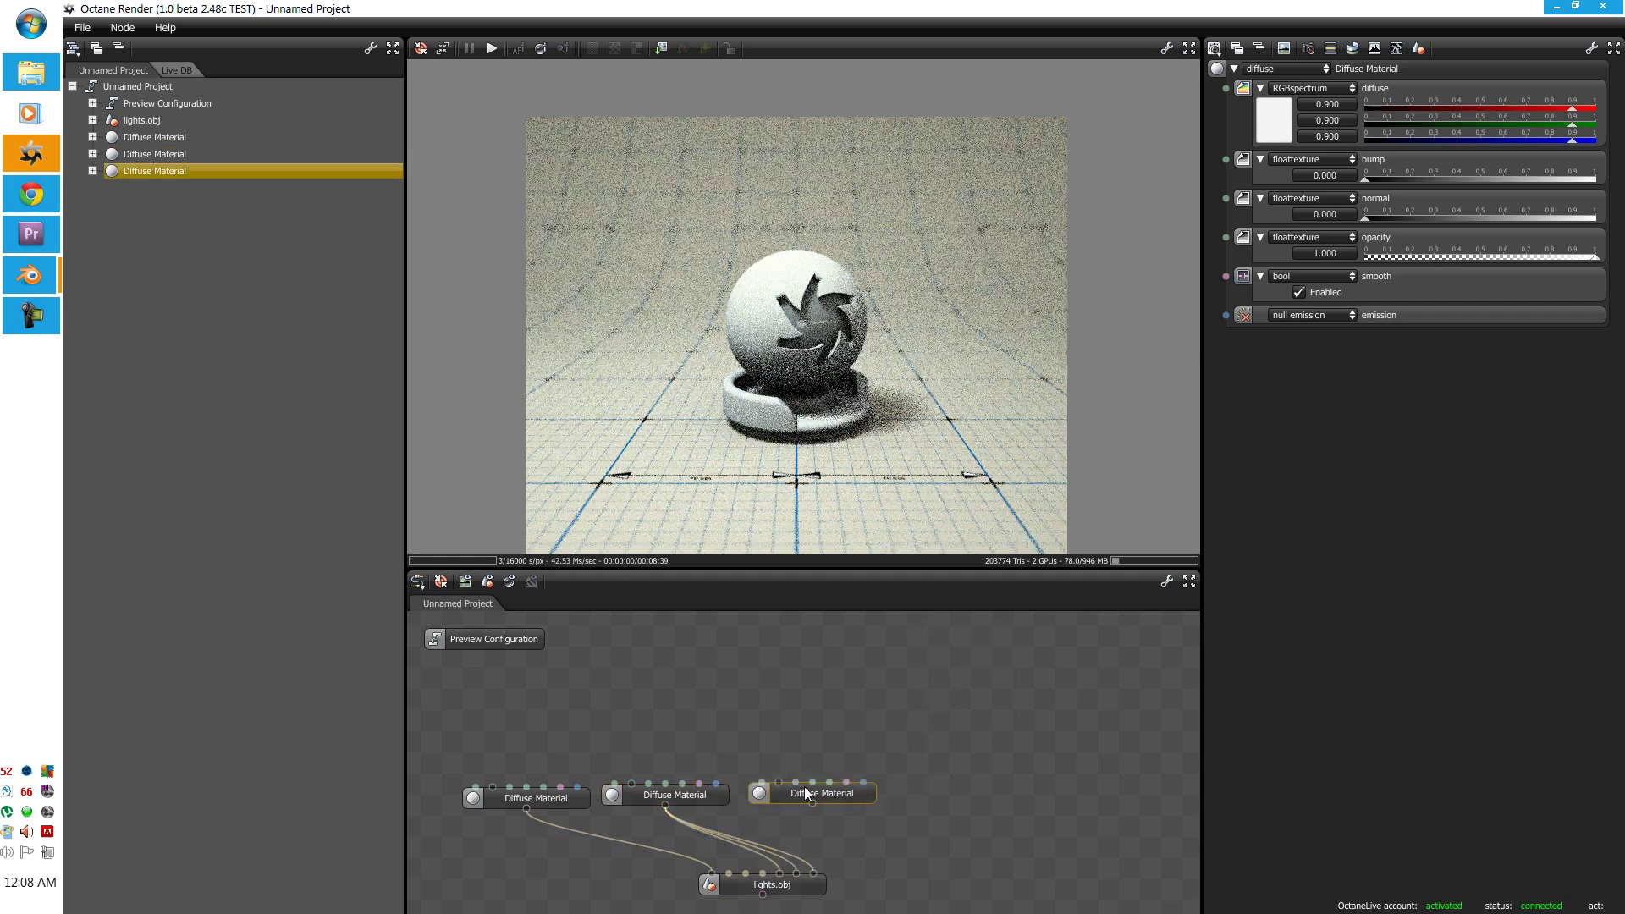
drag(786, 791, 783, 791)
right_click(835, 800)
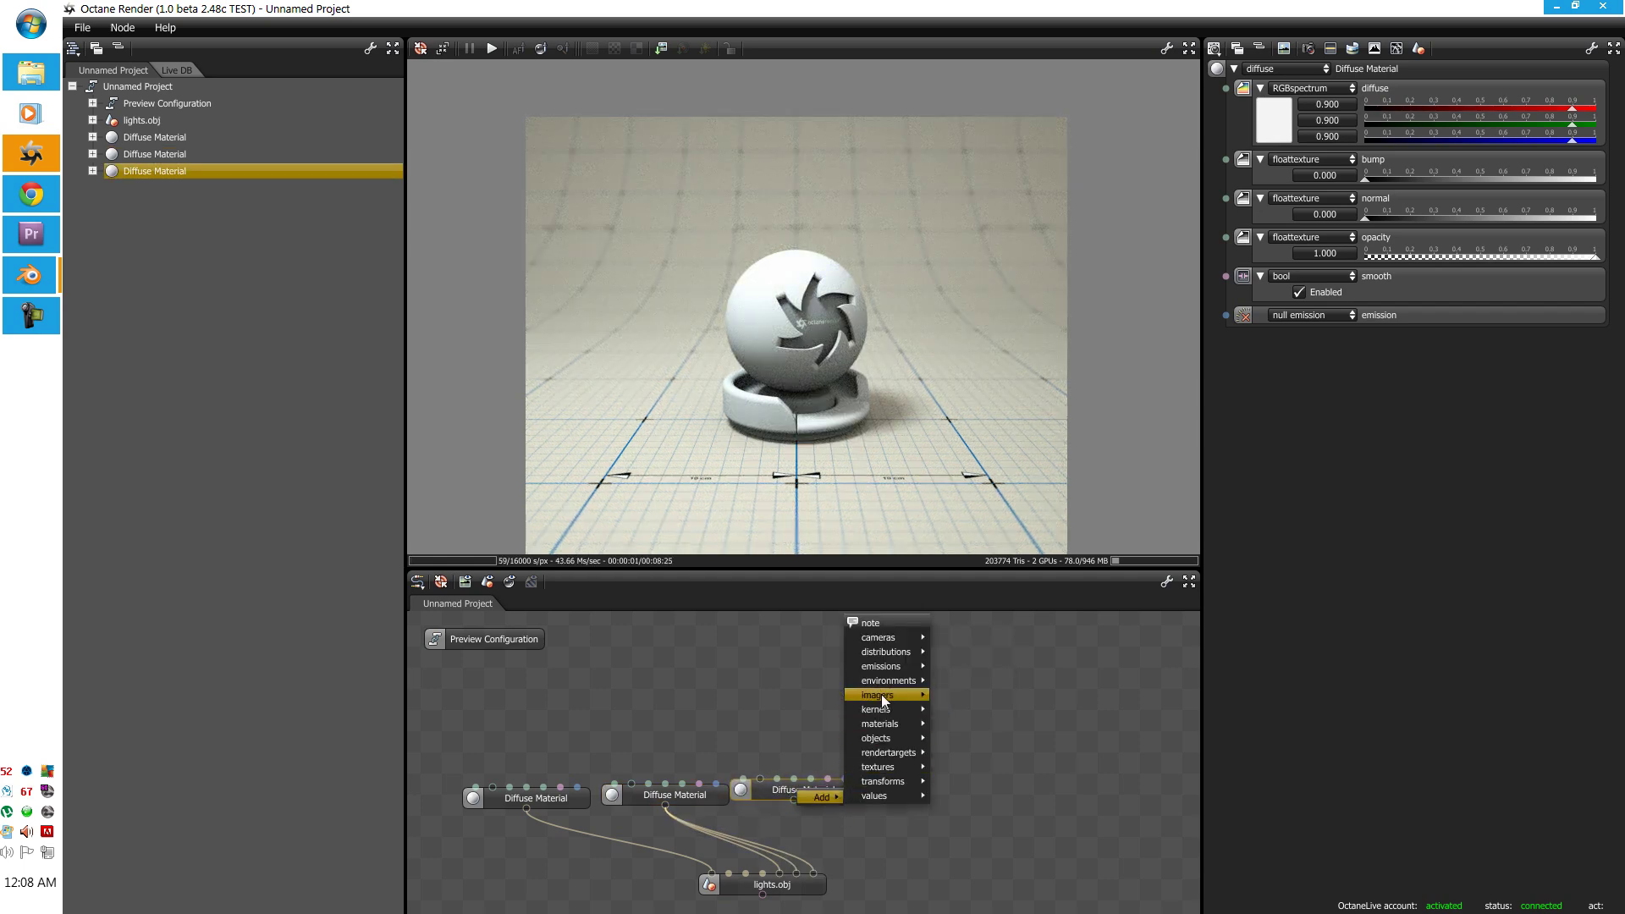
mouse_move(886, 692)
click(957, 669)
drag(666, 794, 972, 838)
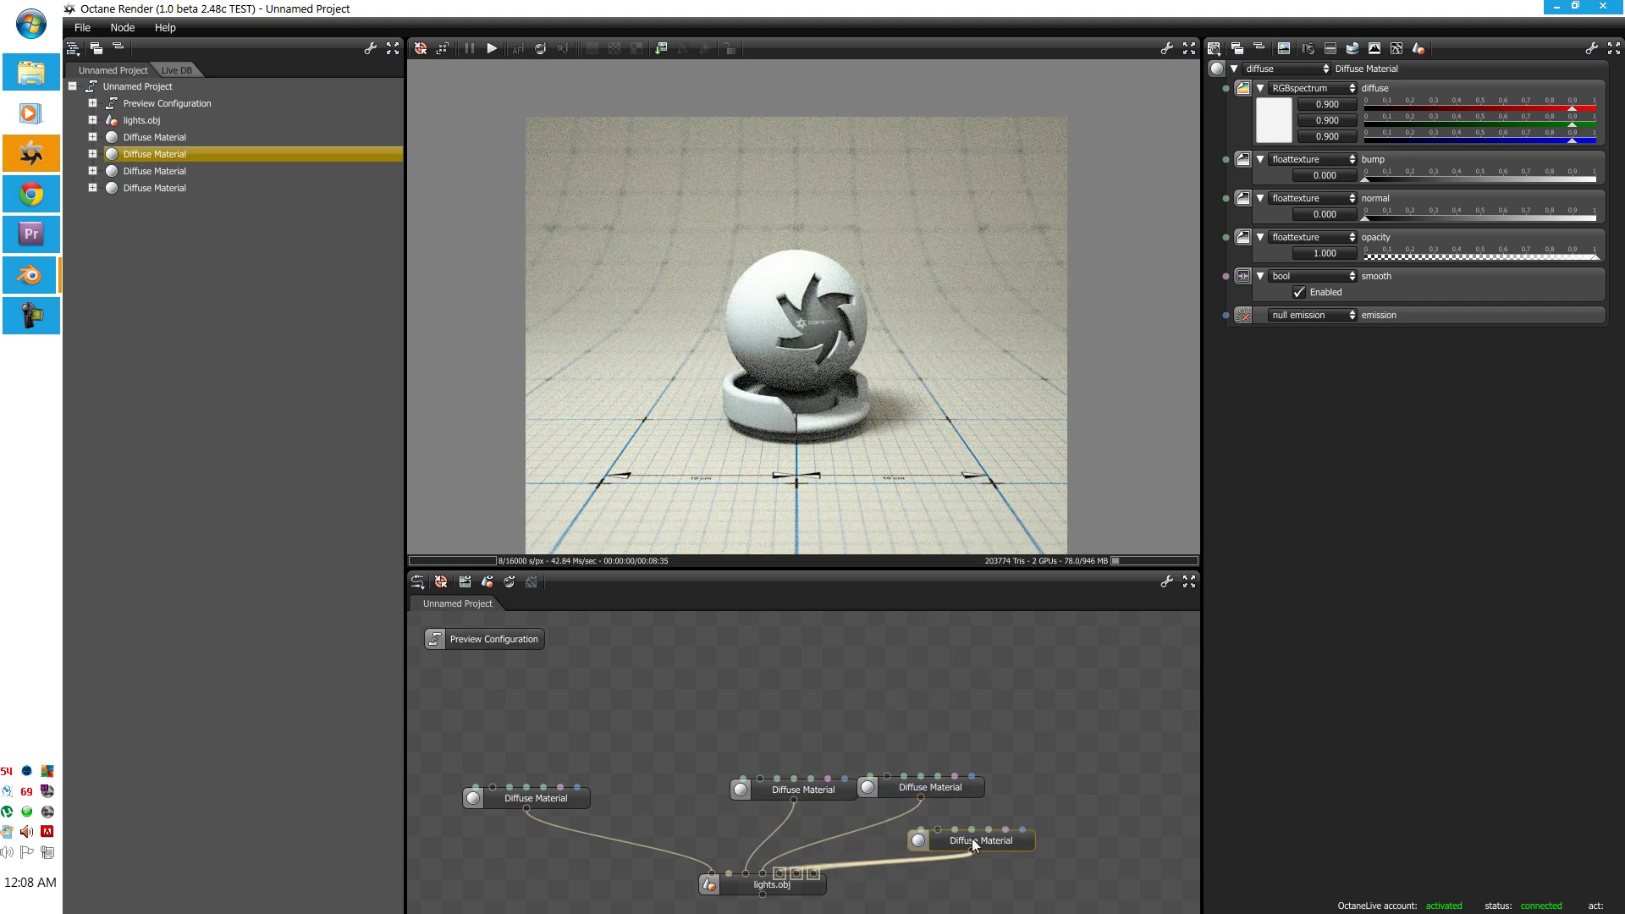
drag(790, 792, 645, 799)
Step: Line up the Diffuse Material nodes and select the fourth one
drag(940, 786, 799, 801)
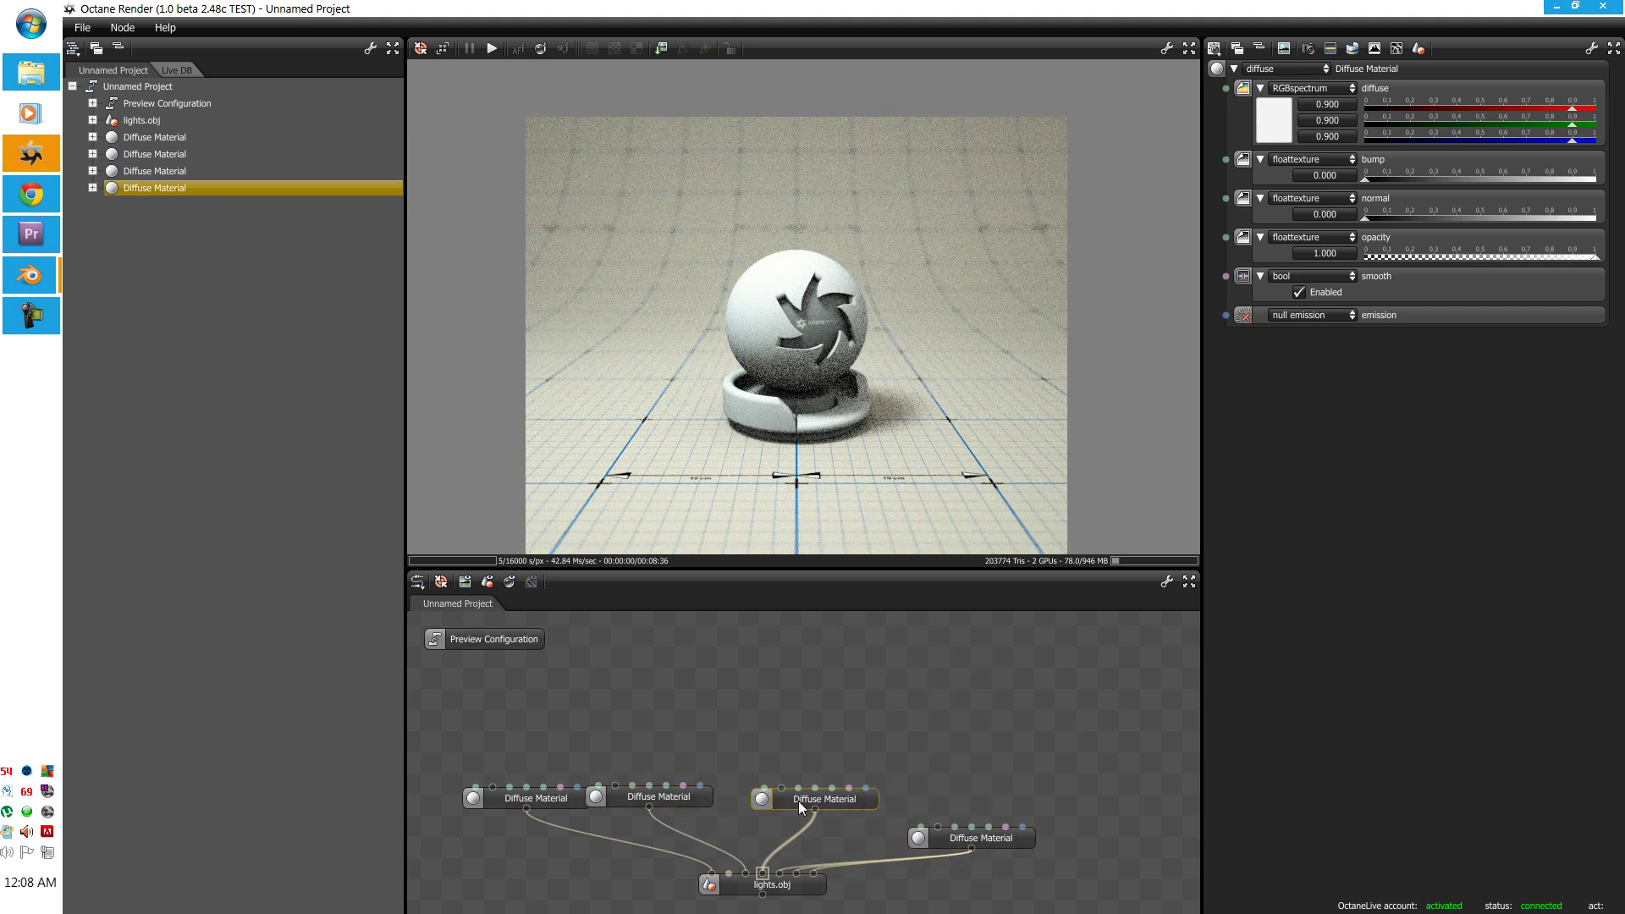
drag(943, 840, 872, 799)
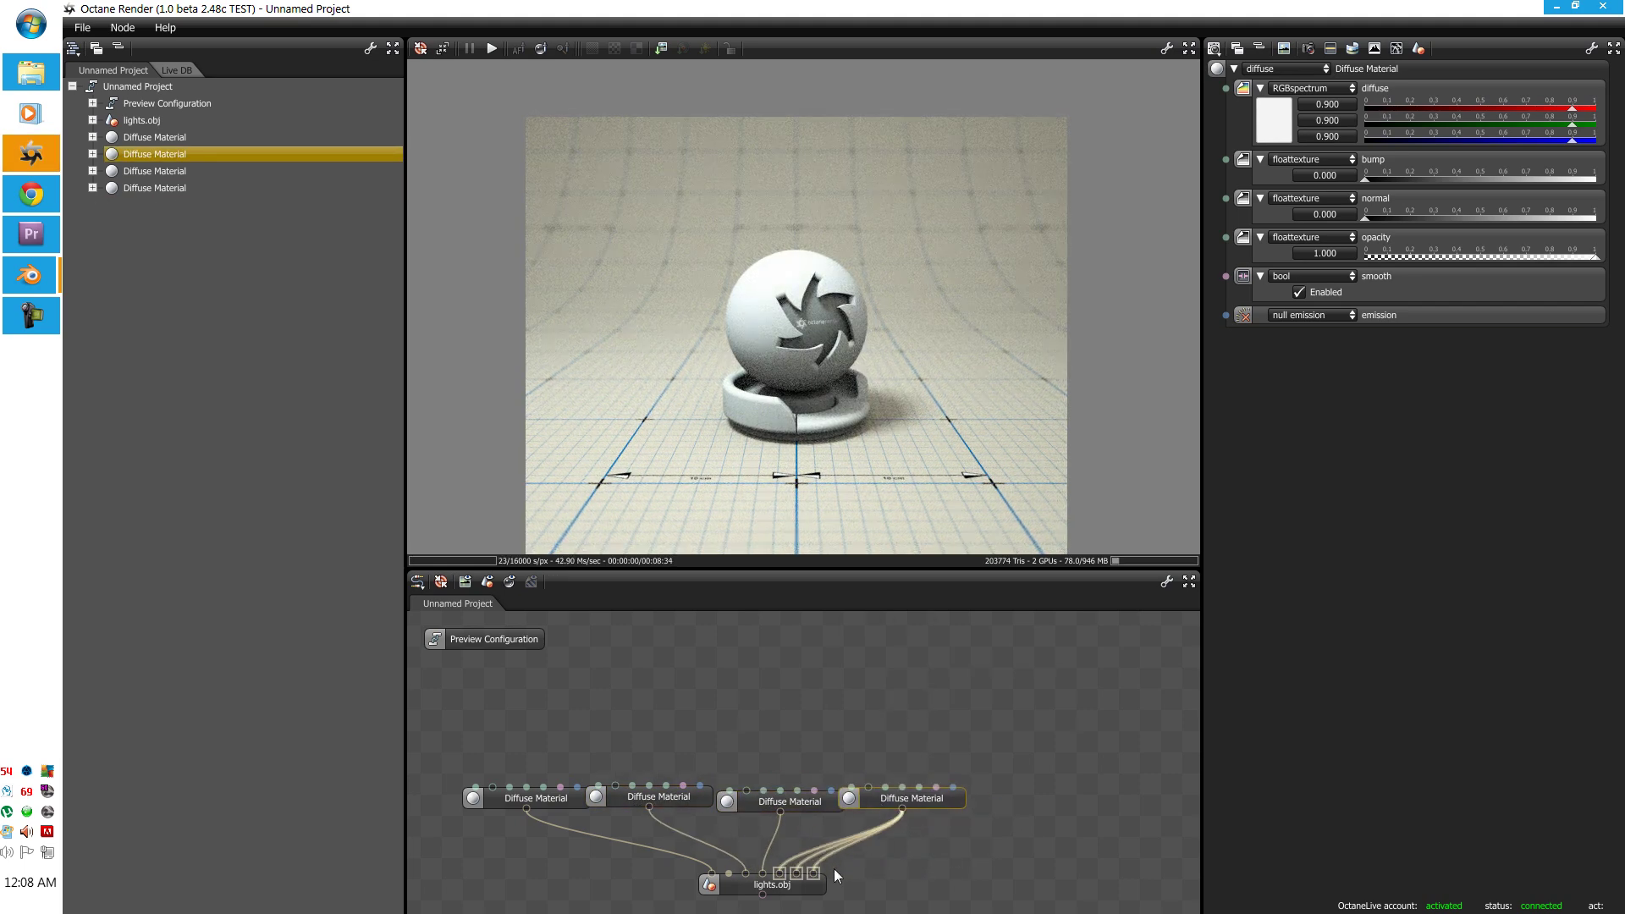
click(808, 884)
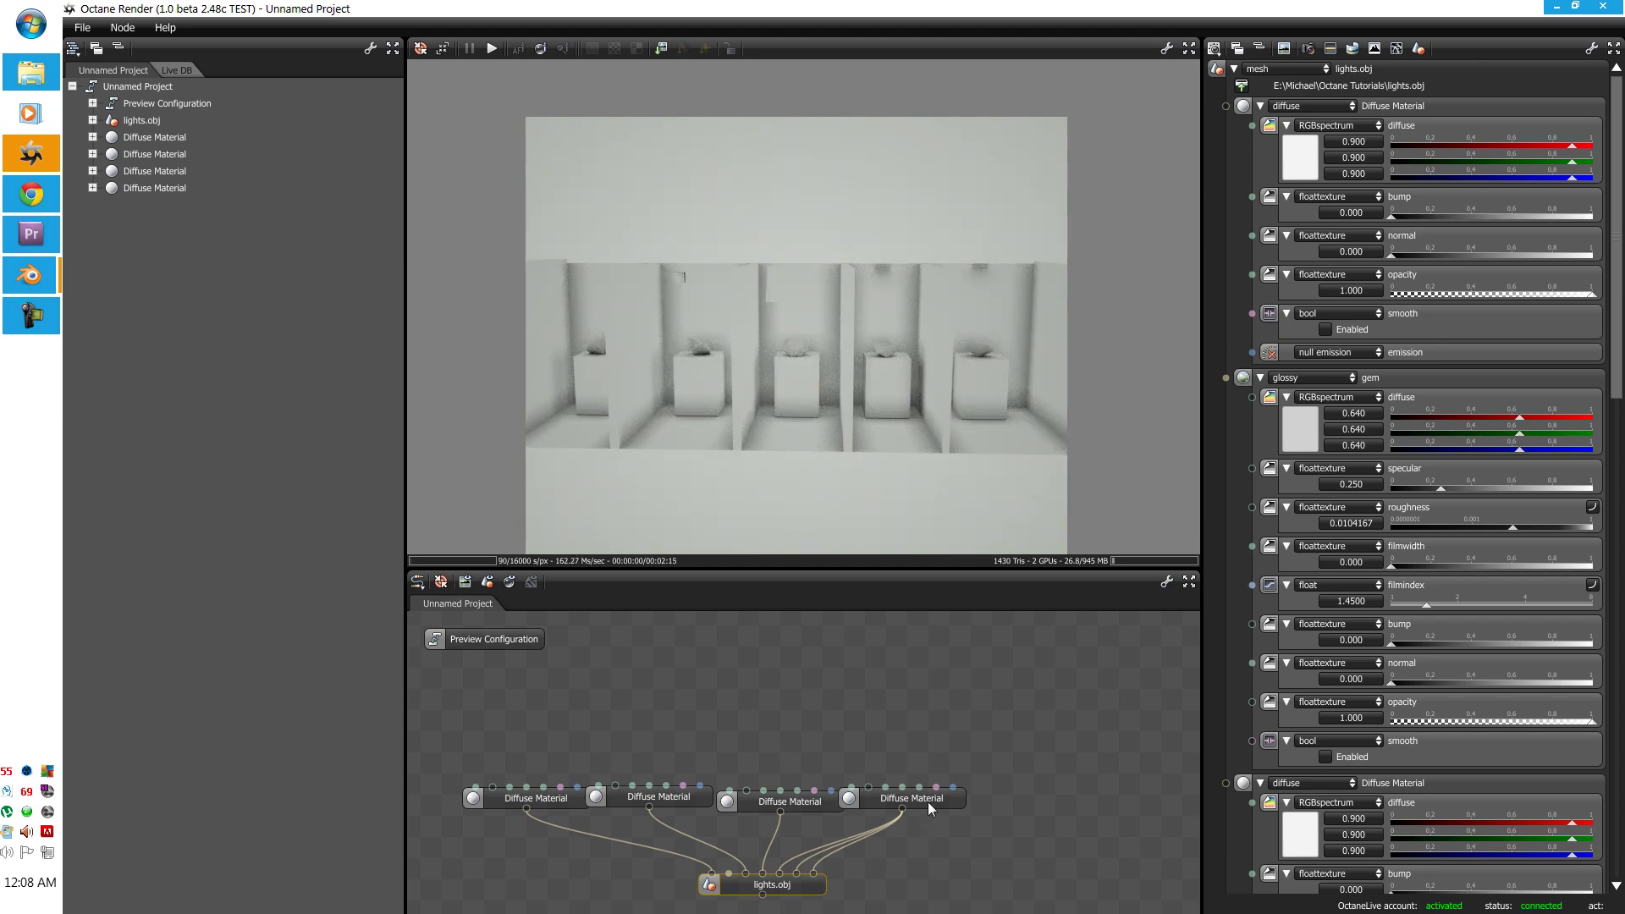
click(928, 801)
Step: Rename the fourth Diffuse Material node to MAIN
double_click(1359, 67)
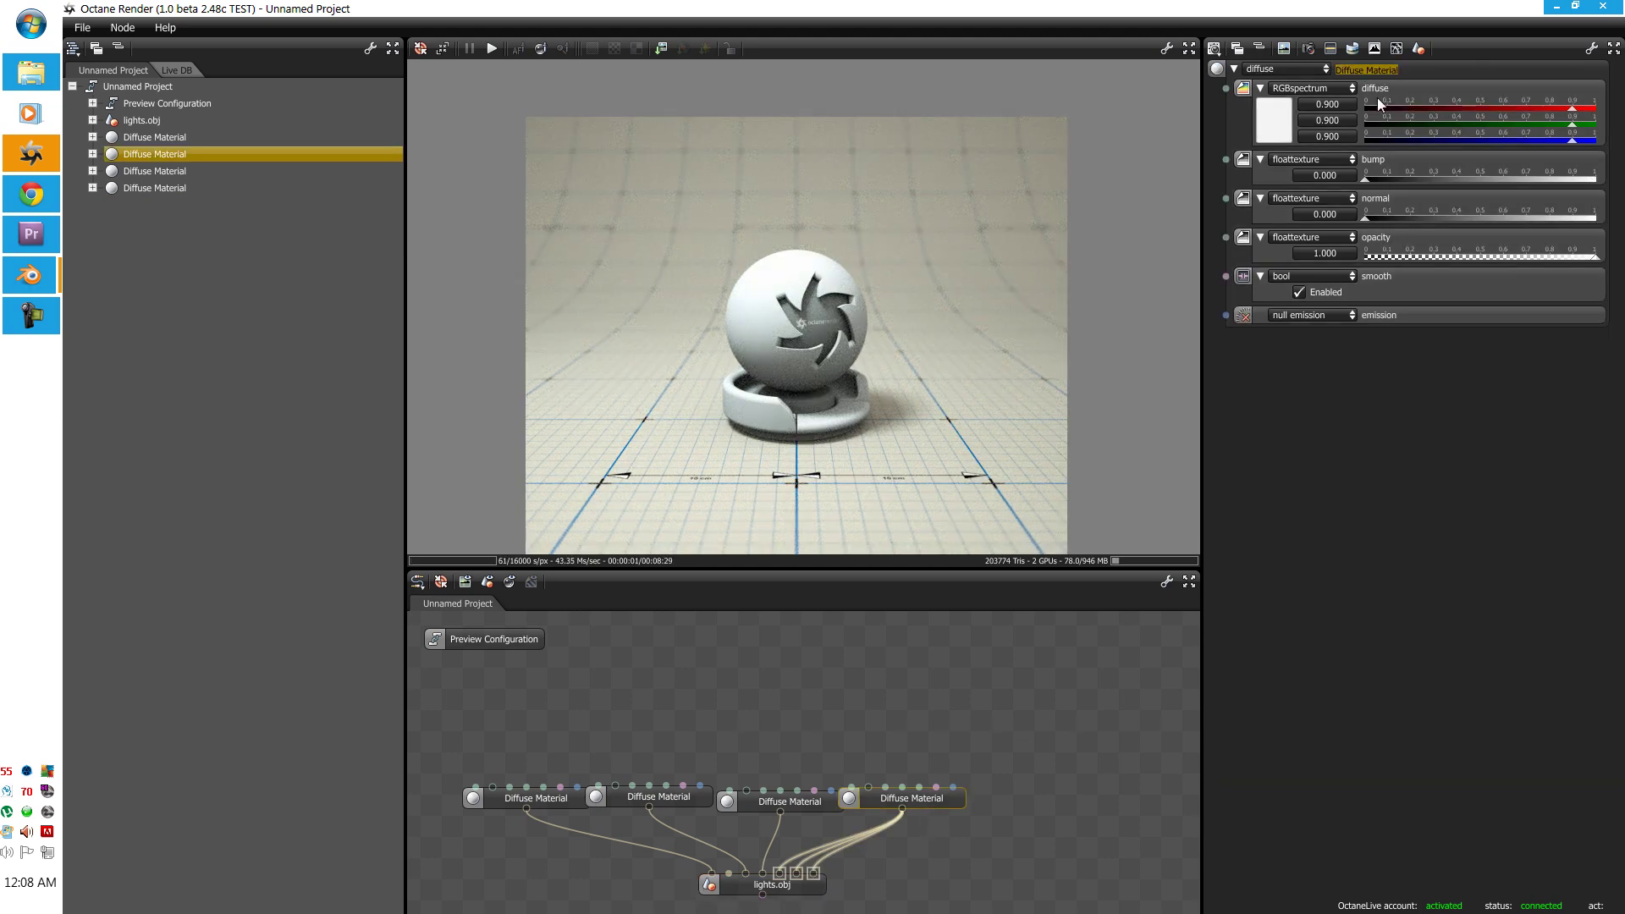
text(MIAN)
key(Return)
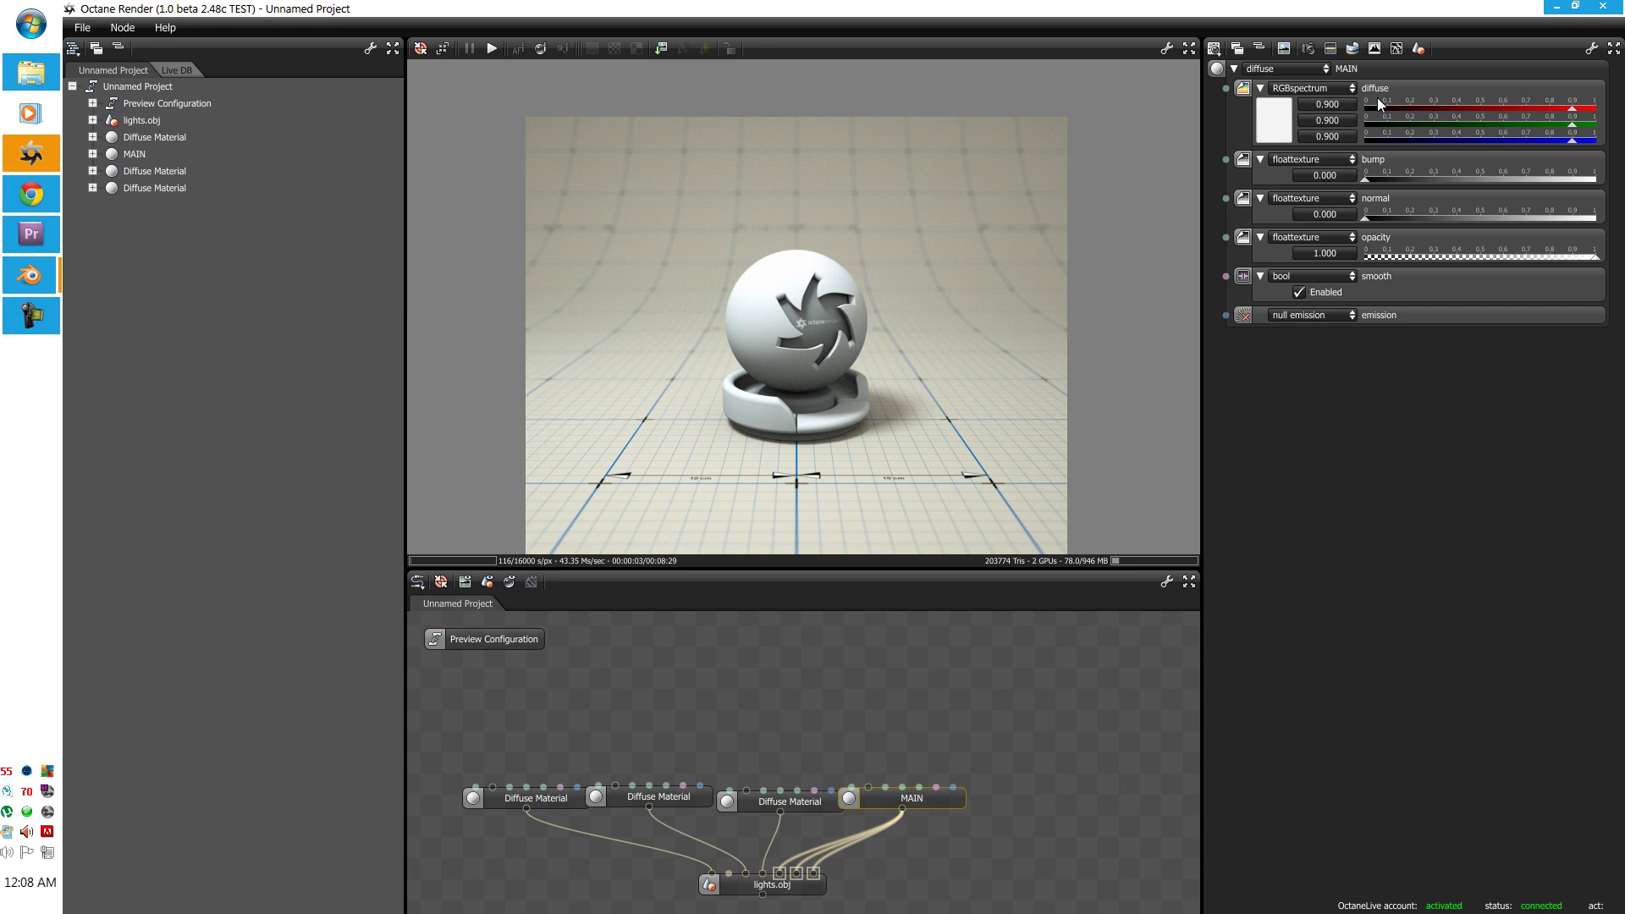
Step: Select lights.obj and raise the mesh preview environment's texture level
drag(779, 801, 778, 796)
click(779, 819)
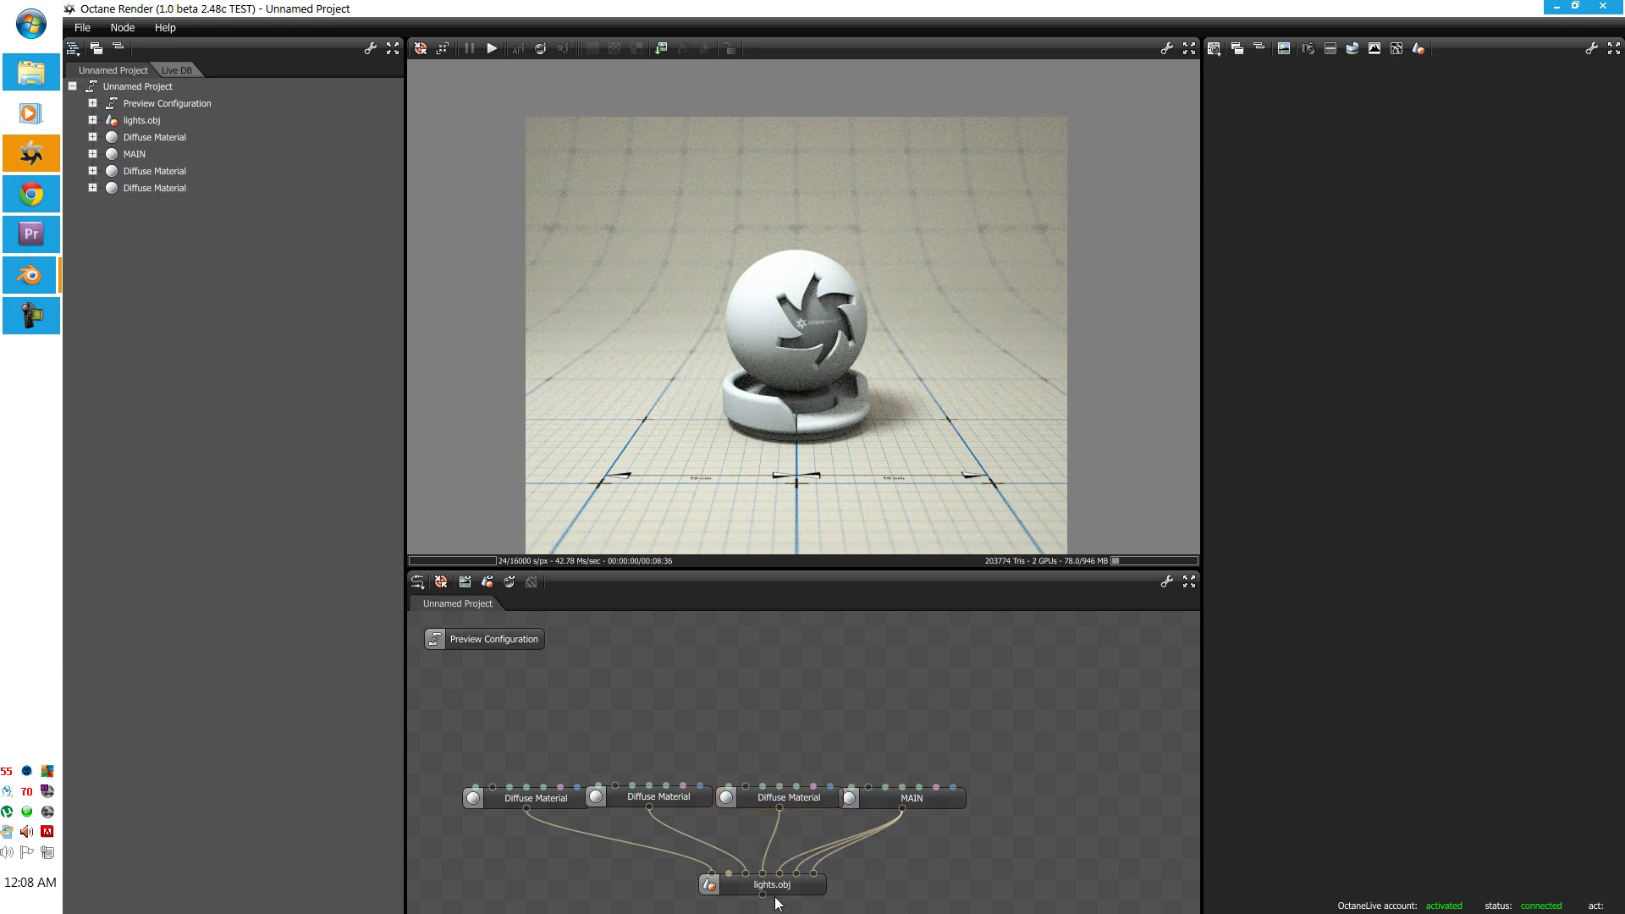
click(788, 886)
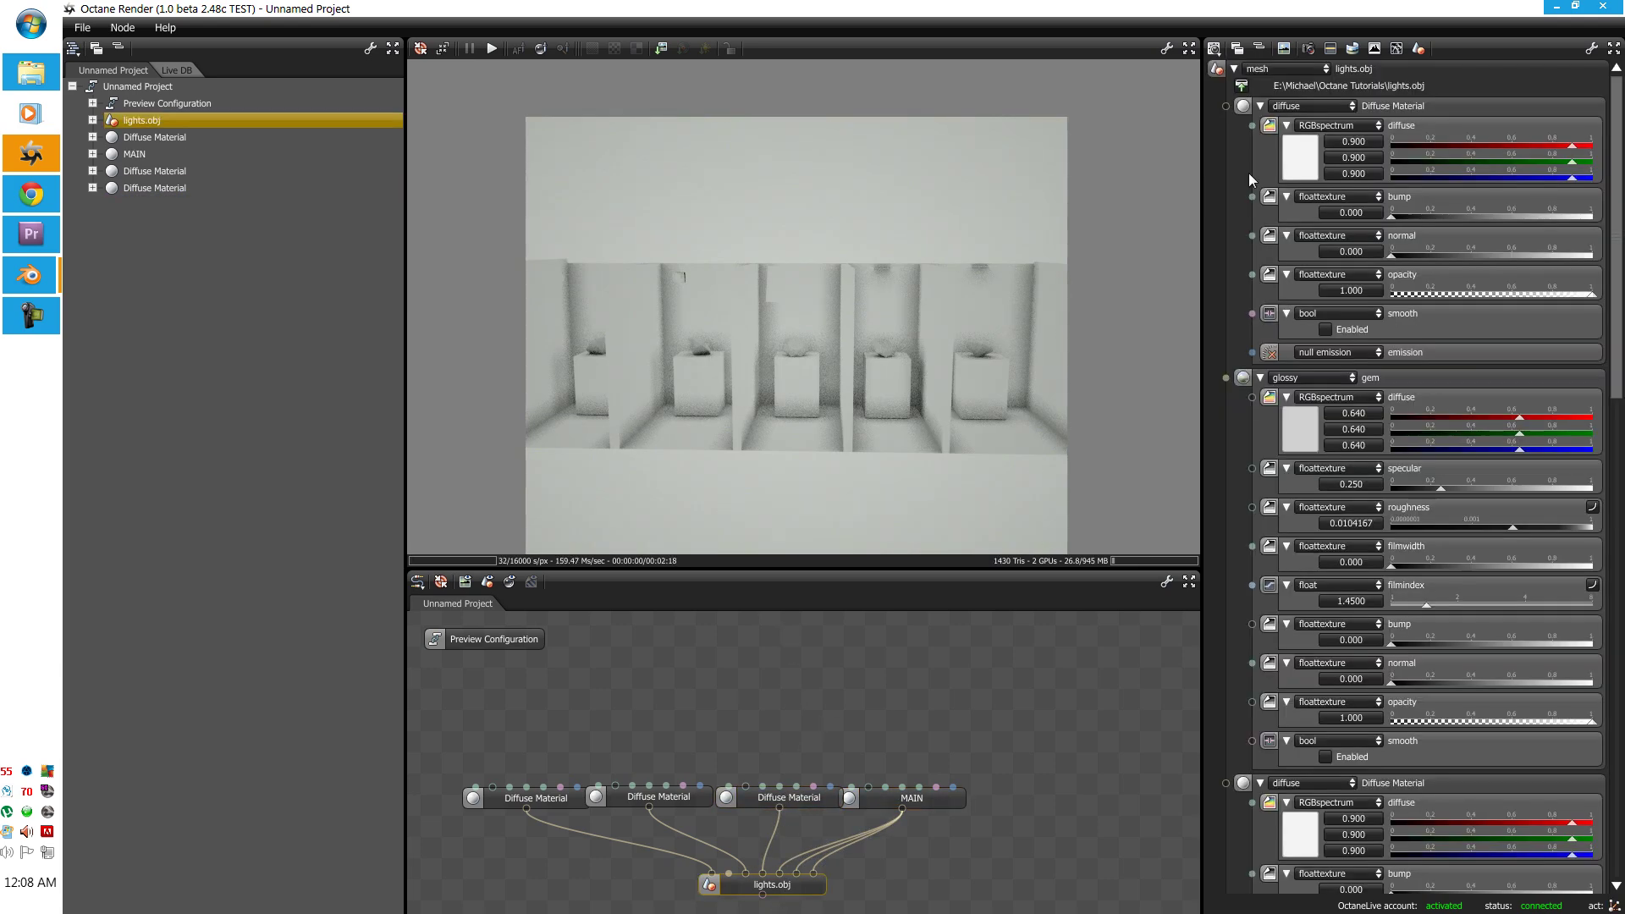
click(1336, 49)
drag(1373, 105, 1481, 107)
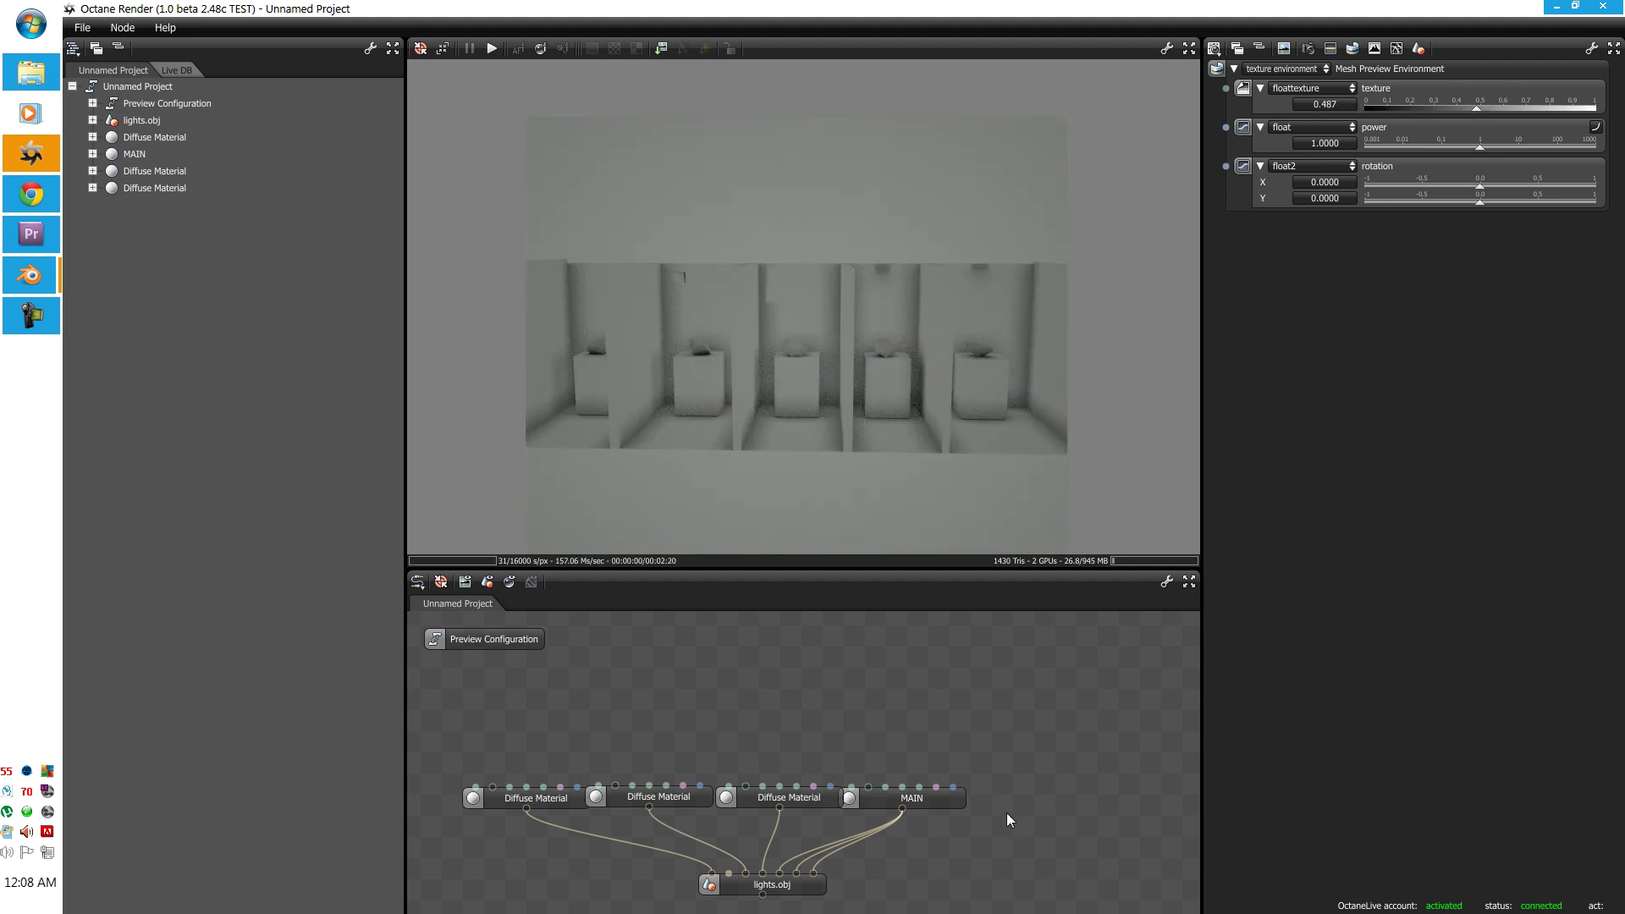
click(825, 745)
click(863, 797)
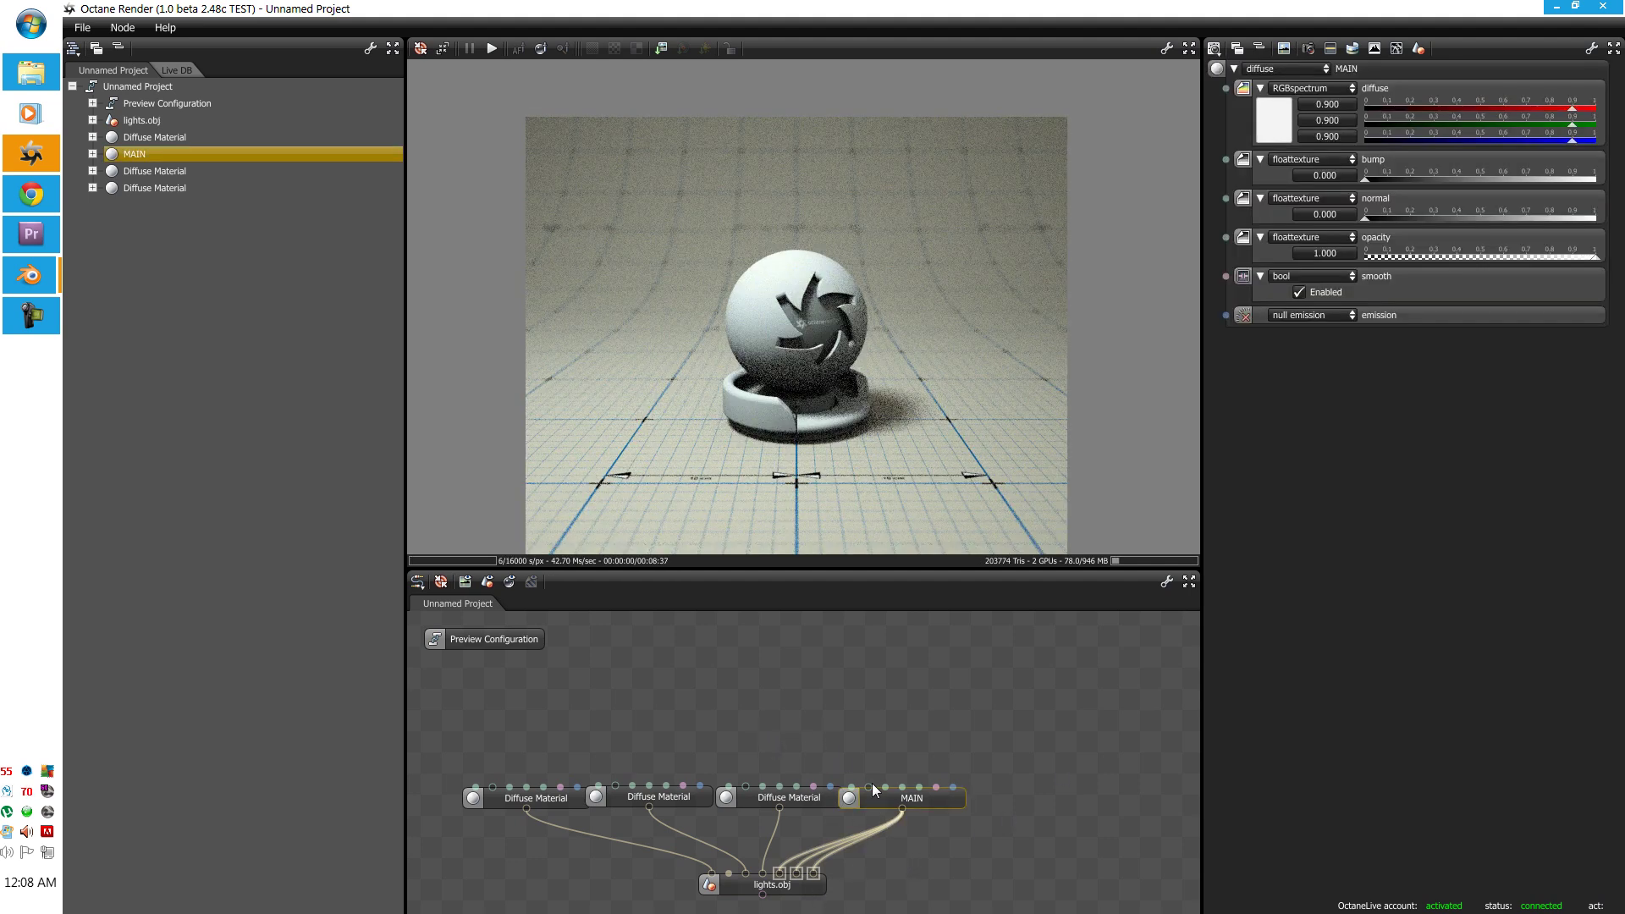
click(812, 884)
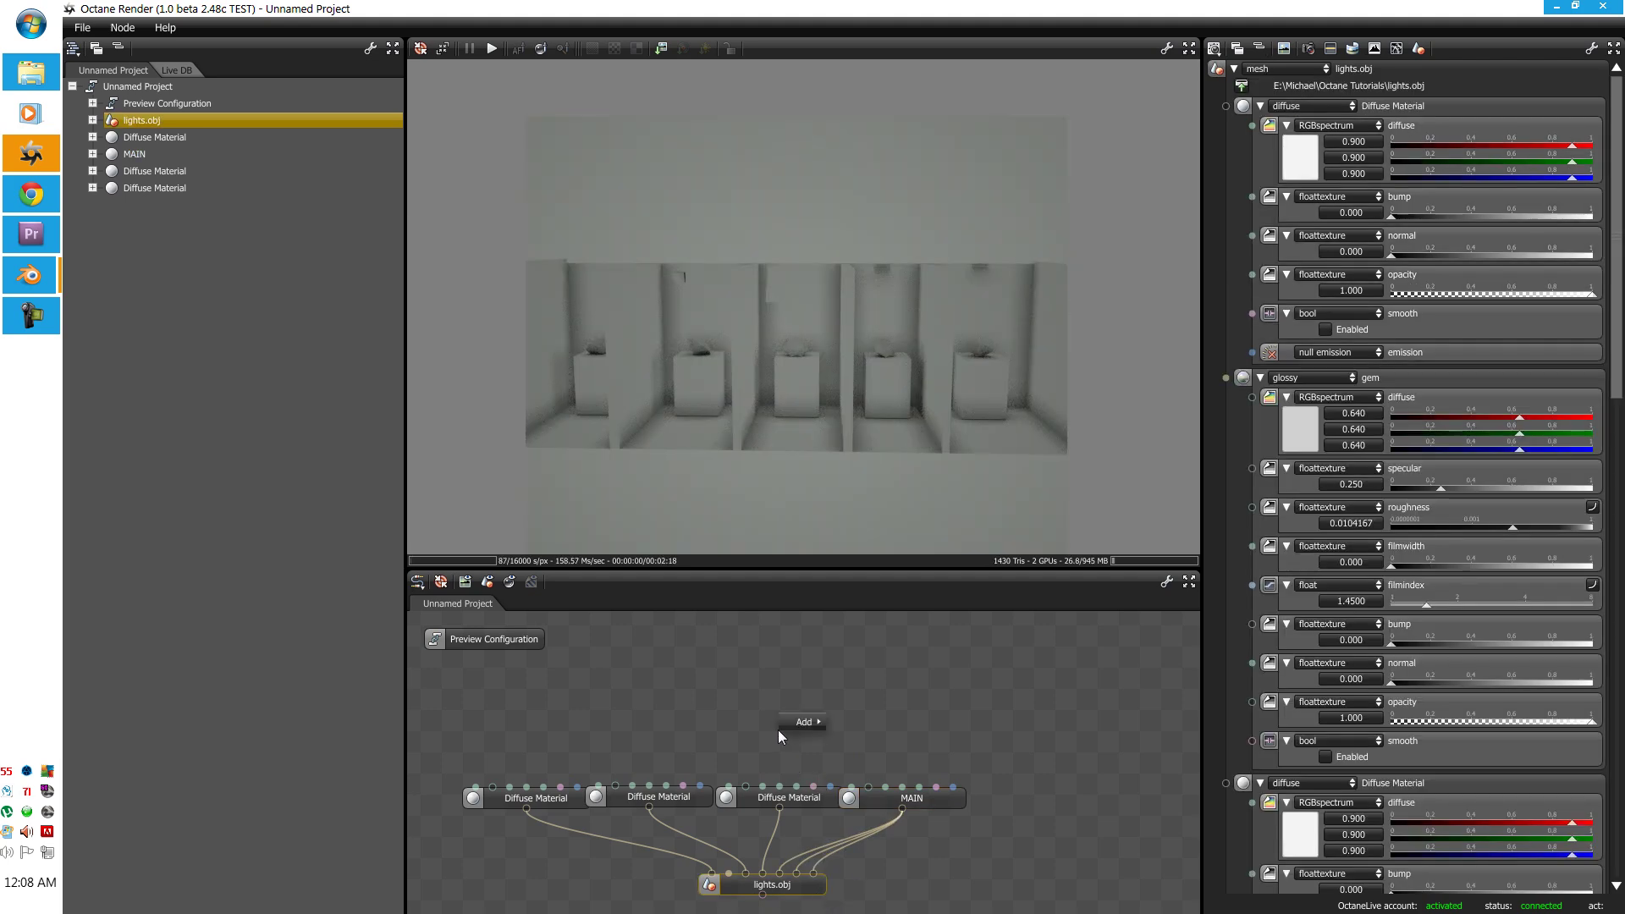
Step: Add a Texture Emission node above MAIN and wire it into MAIN's emission input
mouse_move(796, 722)
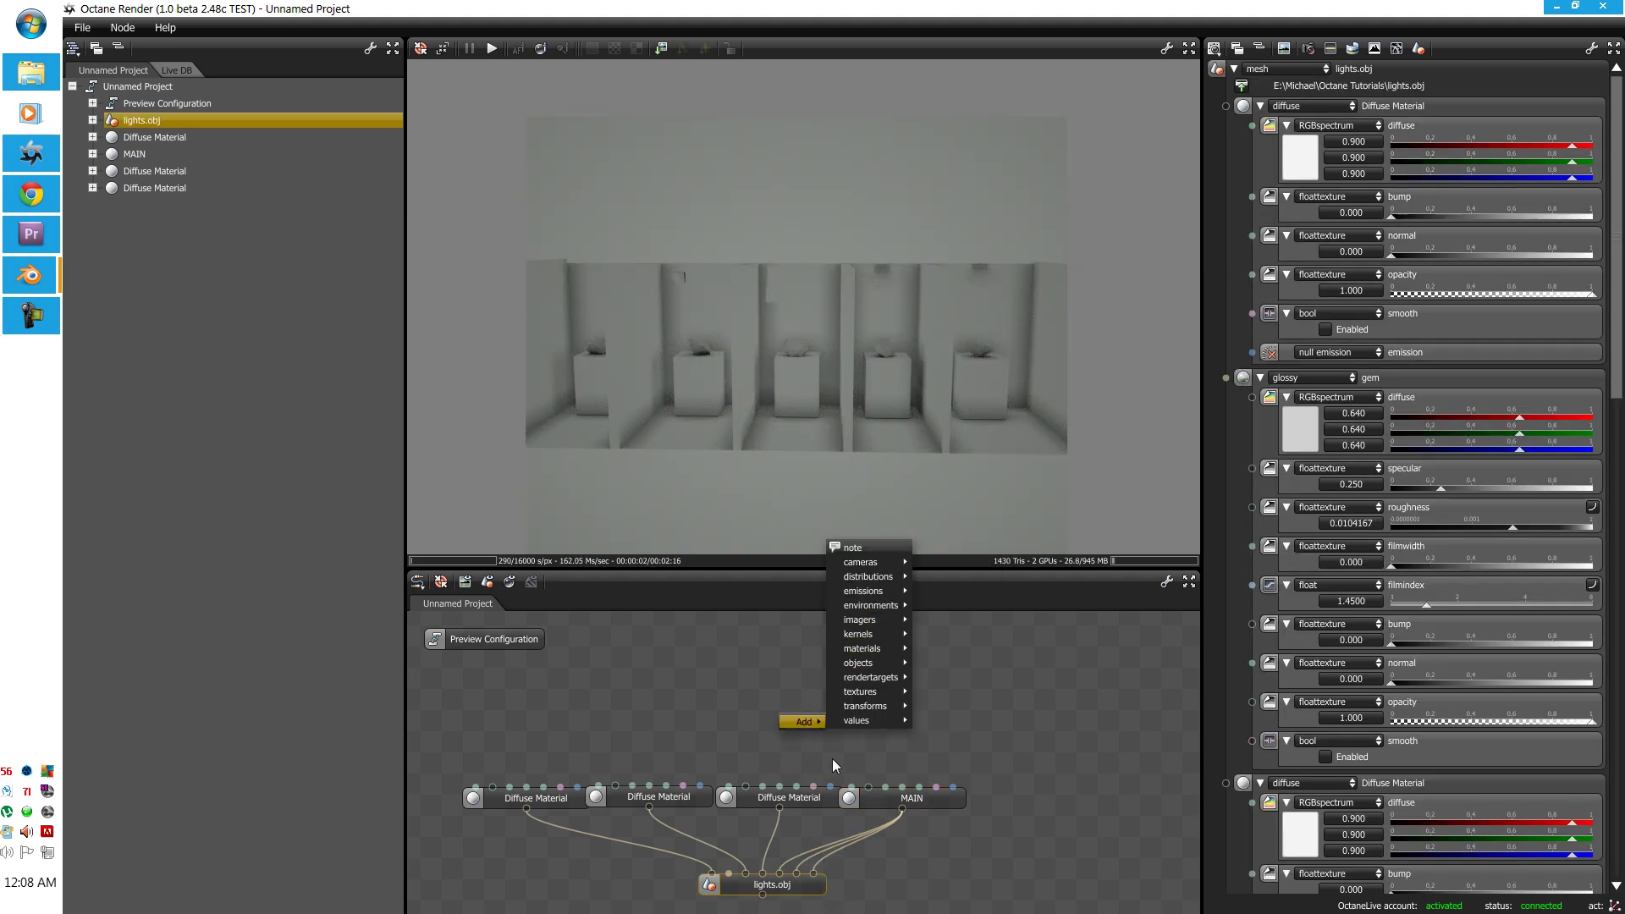
right_click(748, 718)
mouse_move(772, 721)
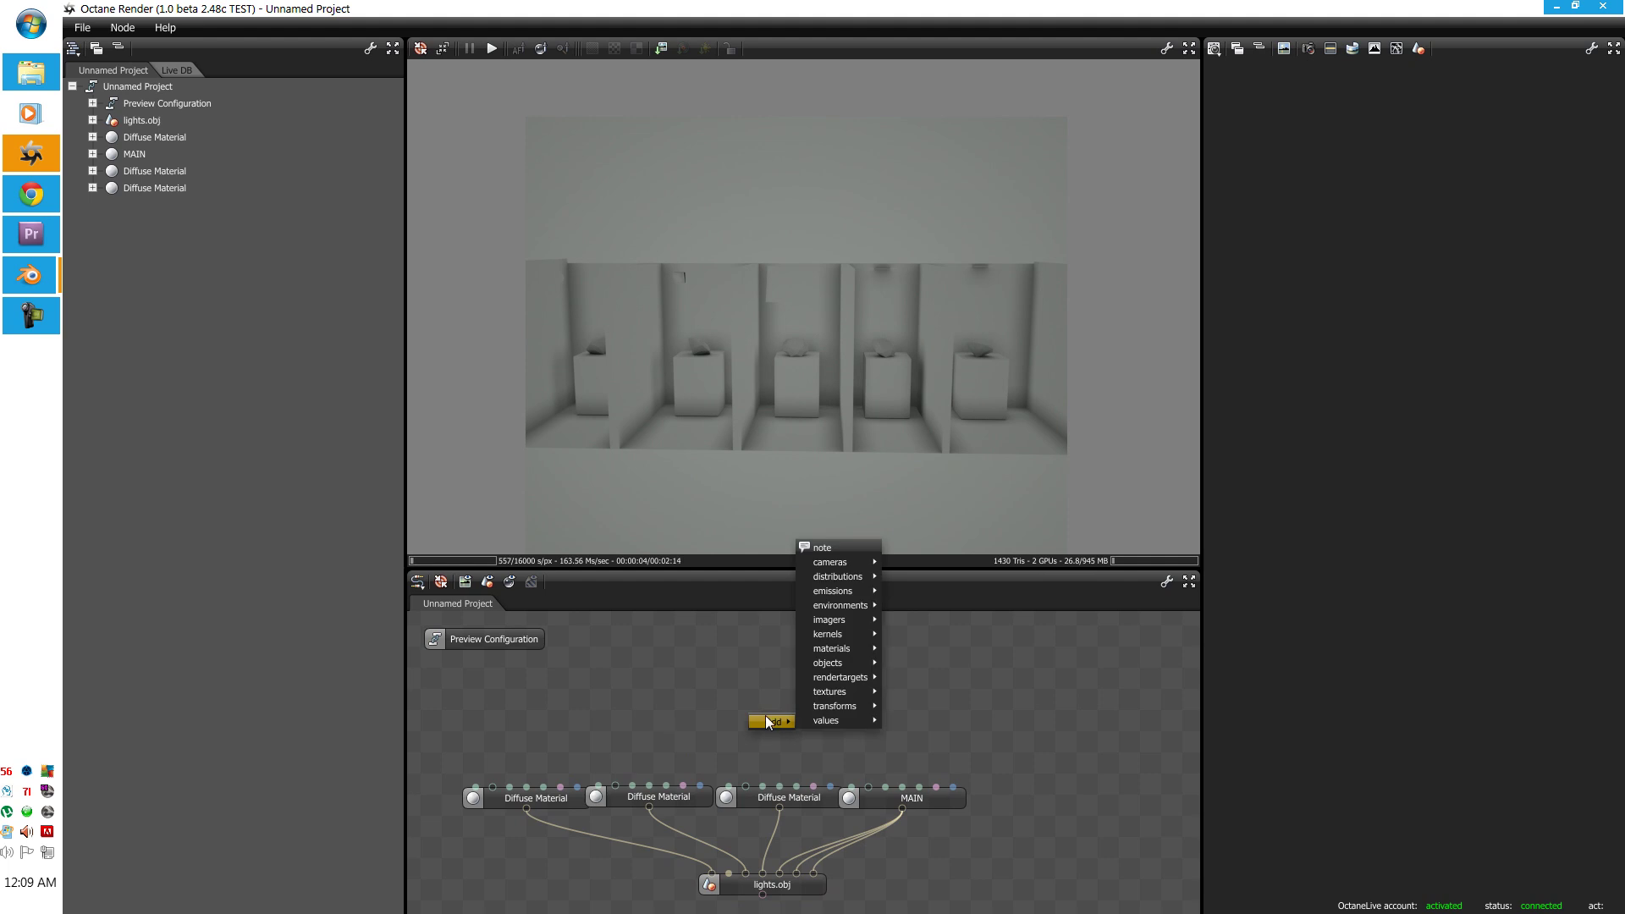
mouse_move(818, 633)
mouse_move(831, 590)
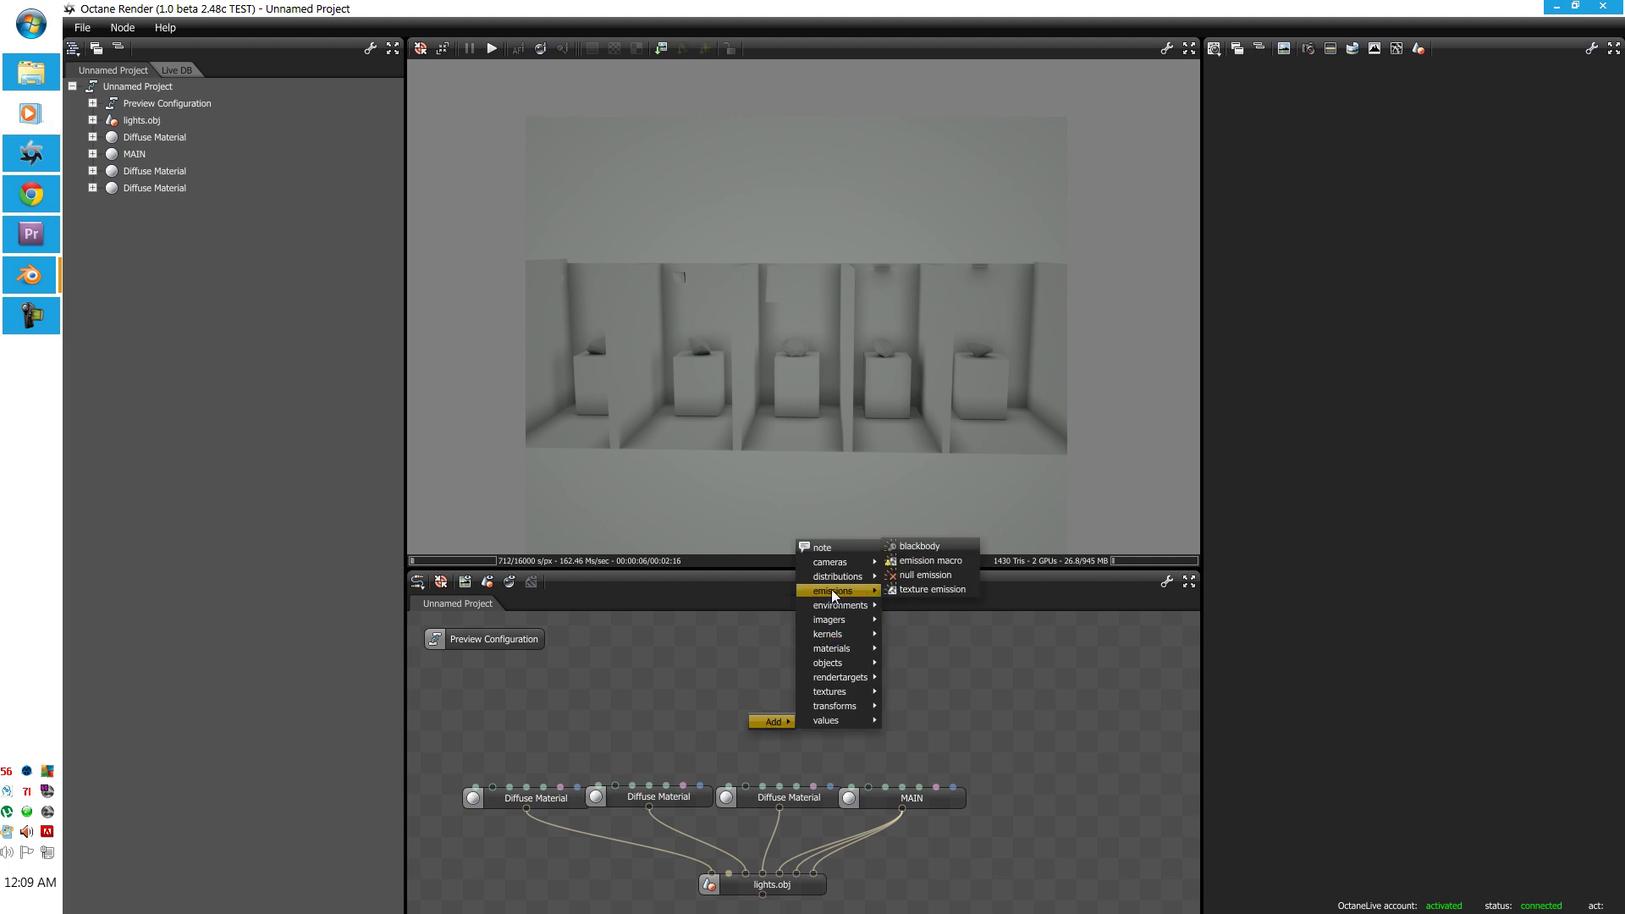
click(901, 589)
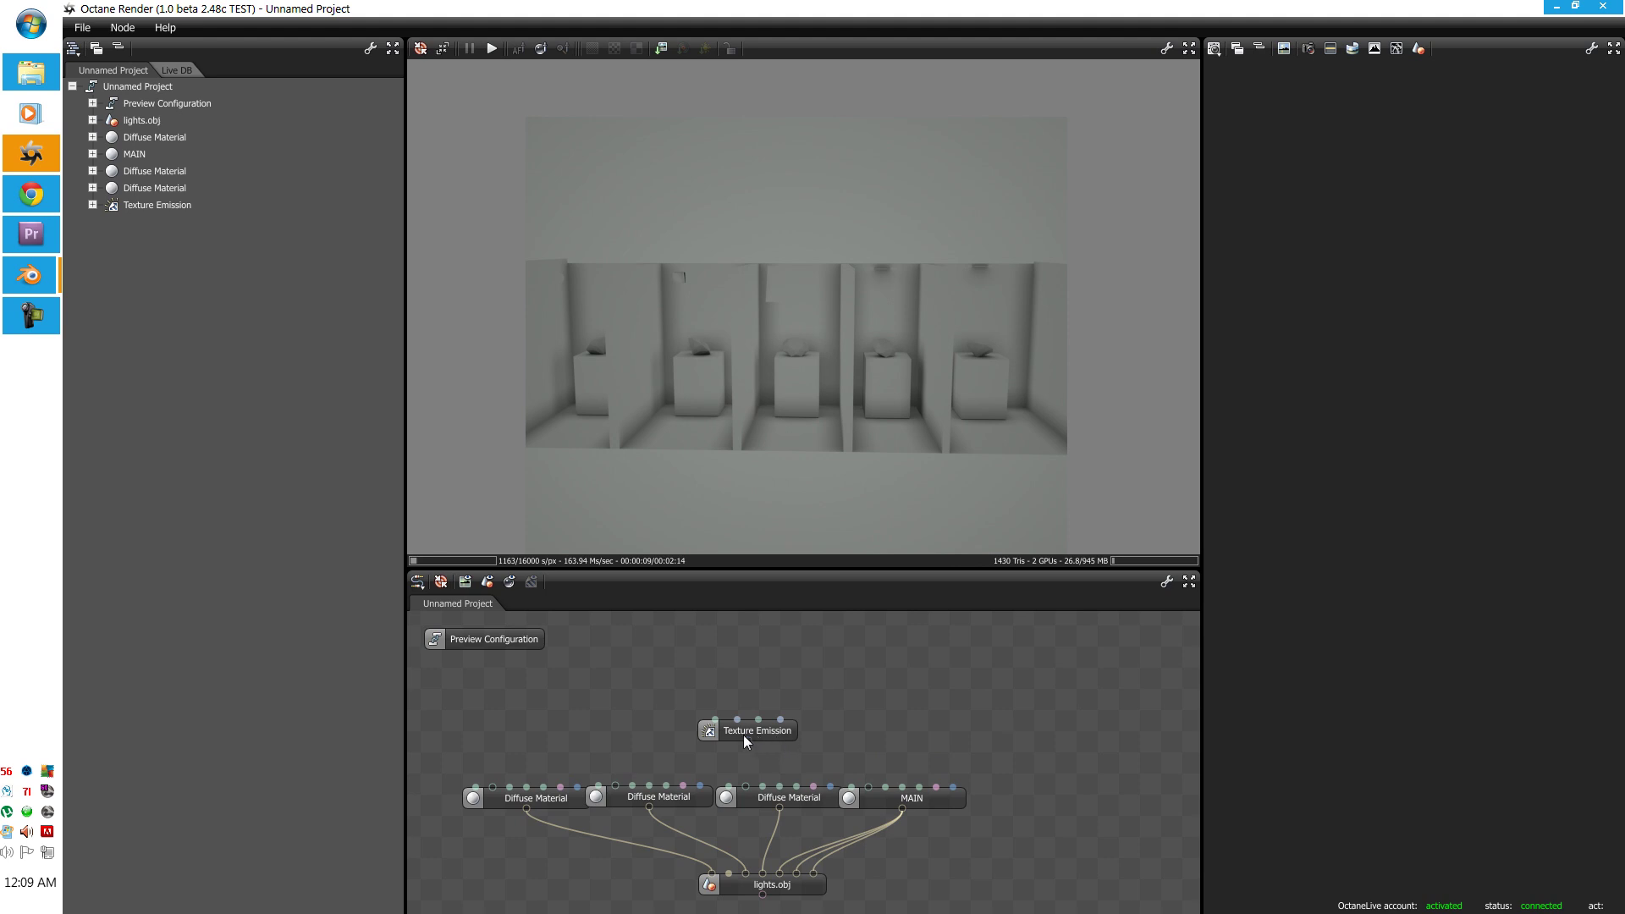
drag(743, 735, 948, 715)
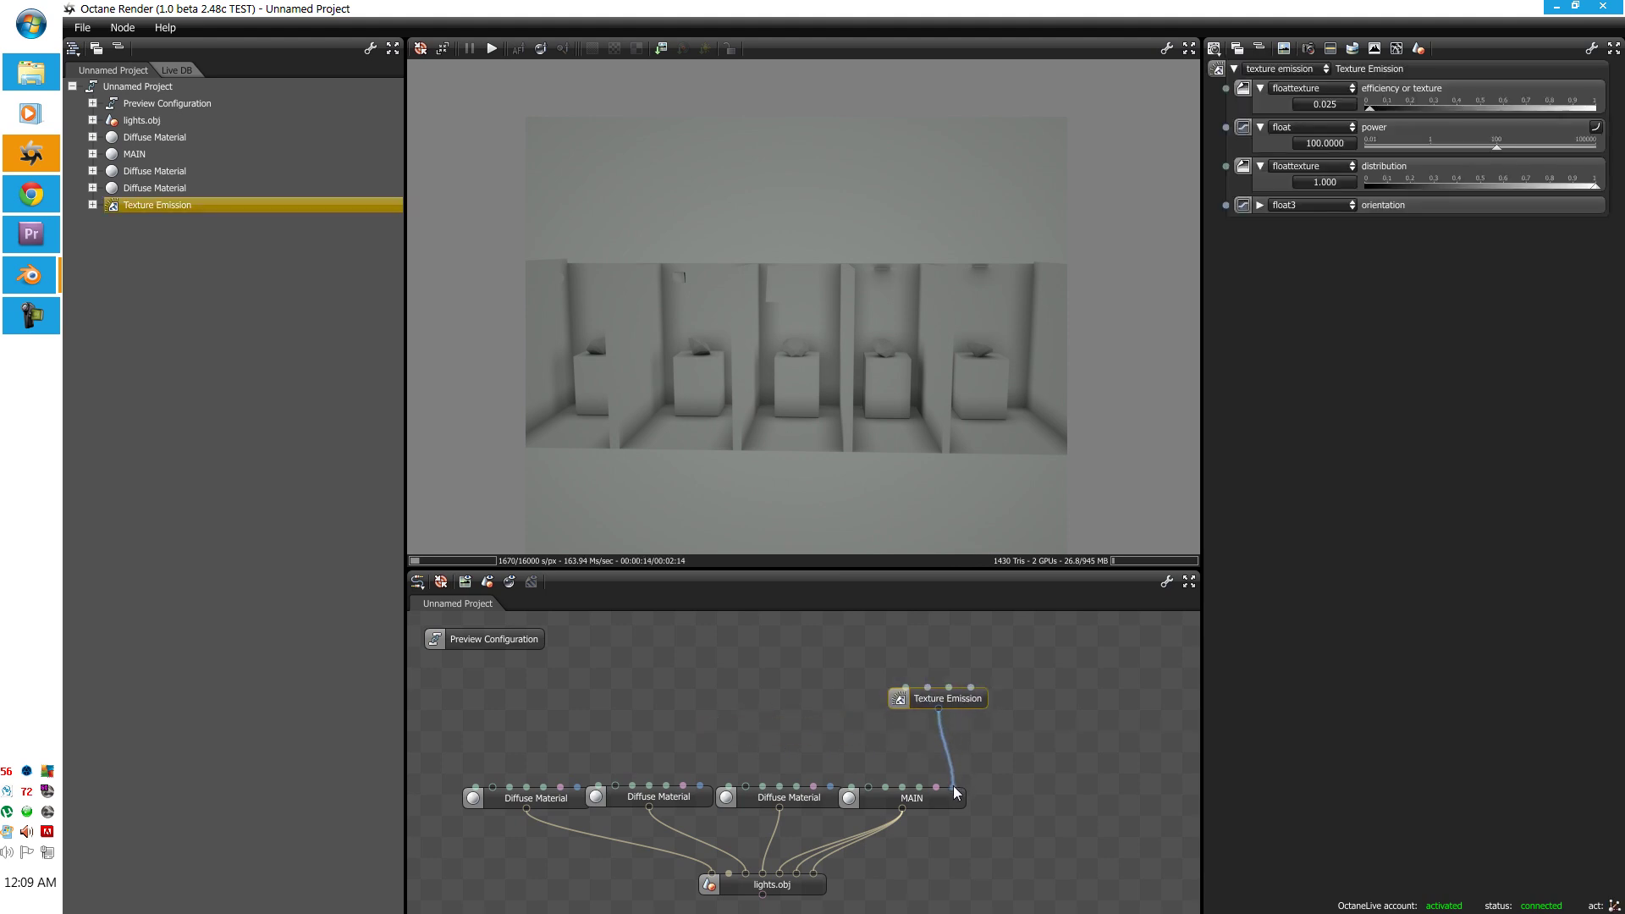
drag(953, 785, 953, 787)
drag(963, 703, 963, 733)
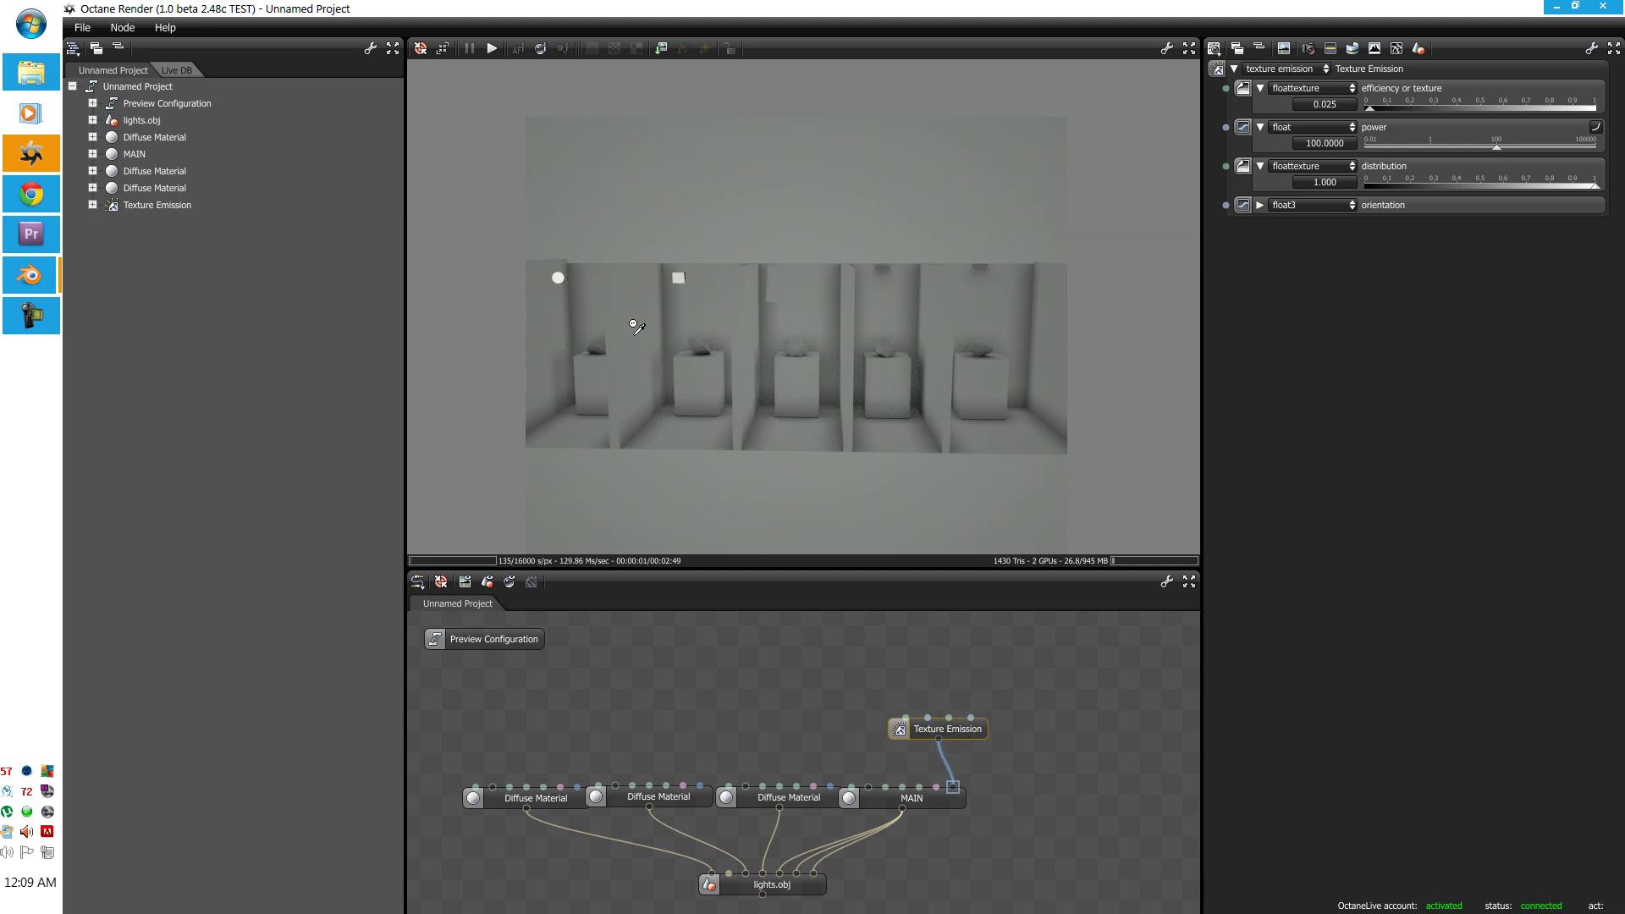
Step: Turn off MAIN's smooth shading and keep the emitter type on texture emission
click(684, 263)
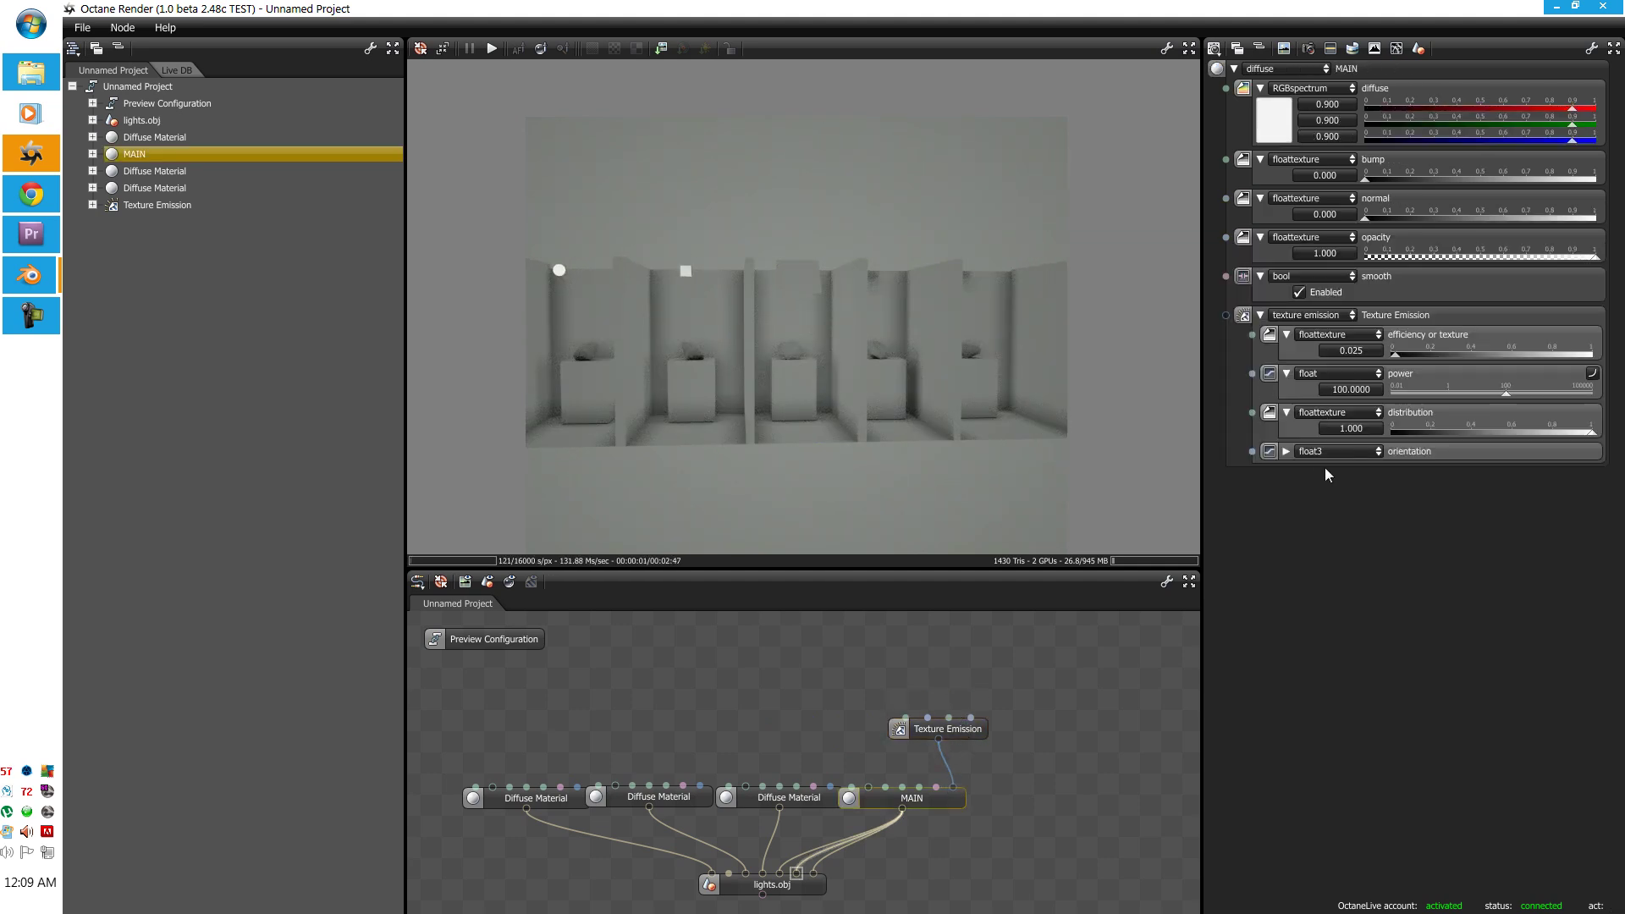
click(1300, 292)
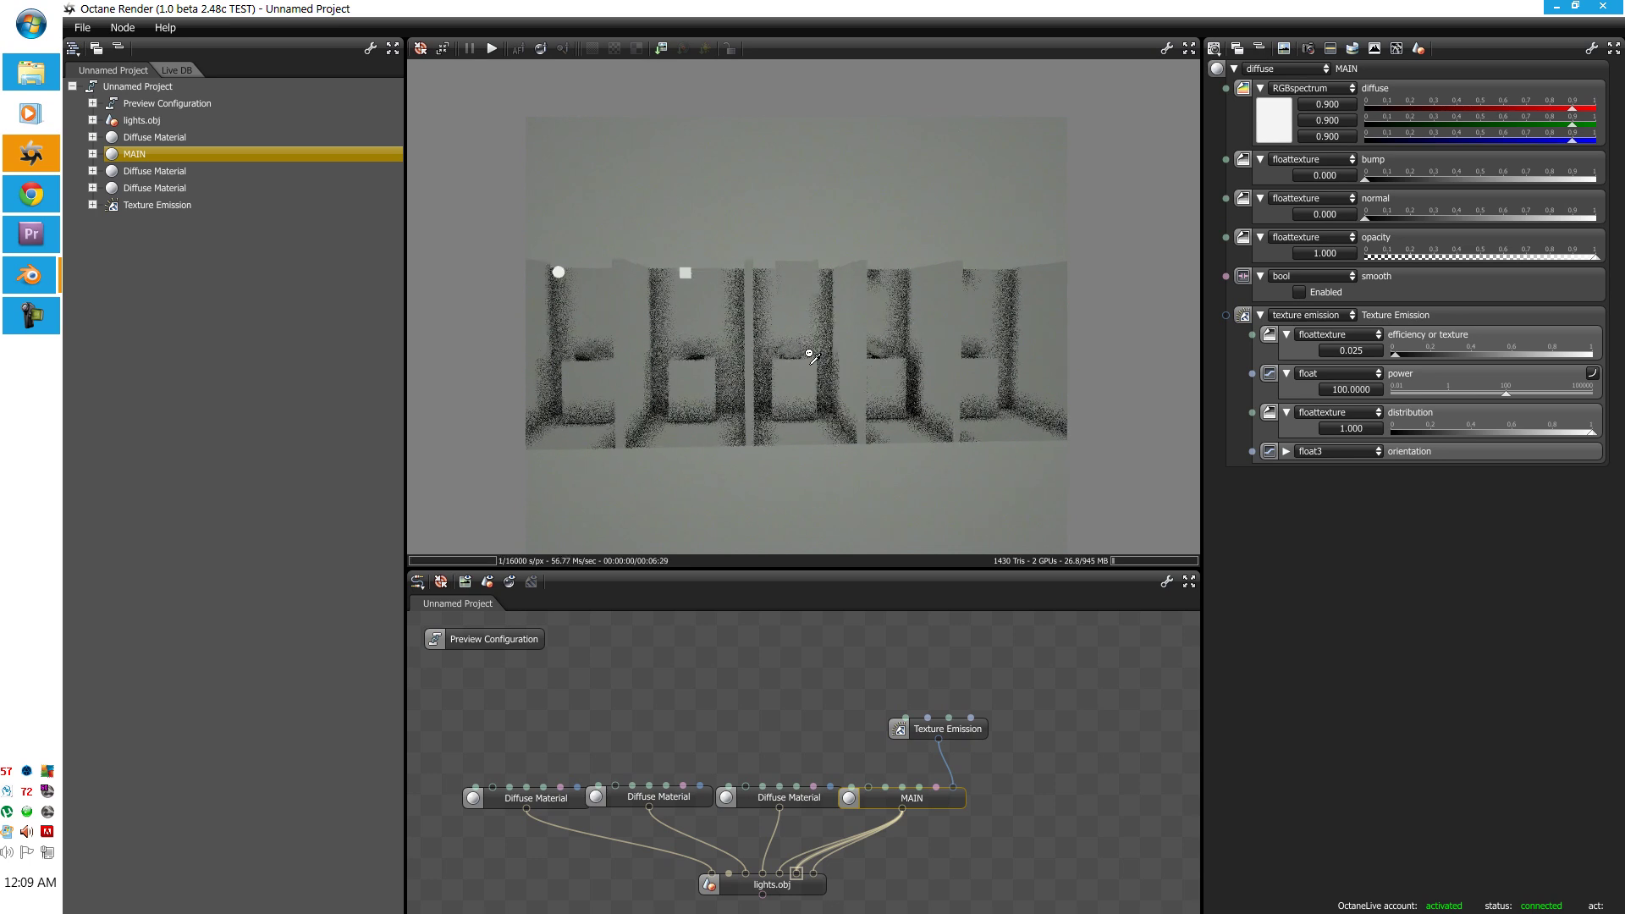
click(972, 735)
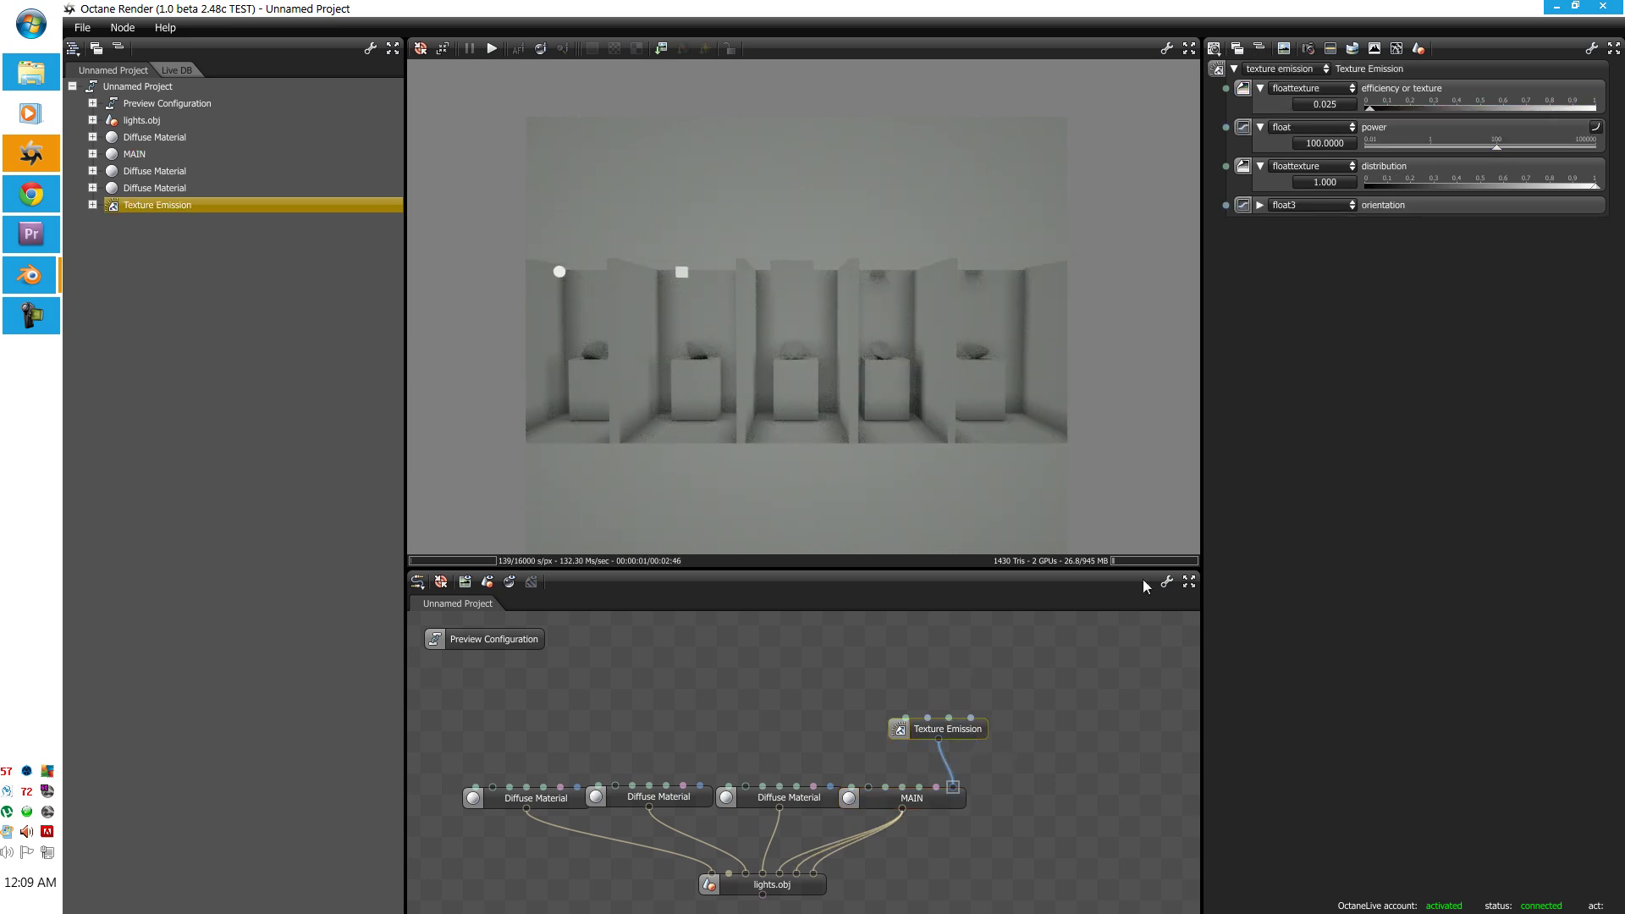
click(1291, 71)
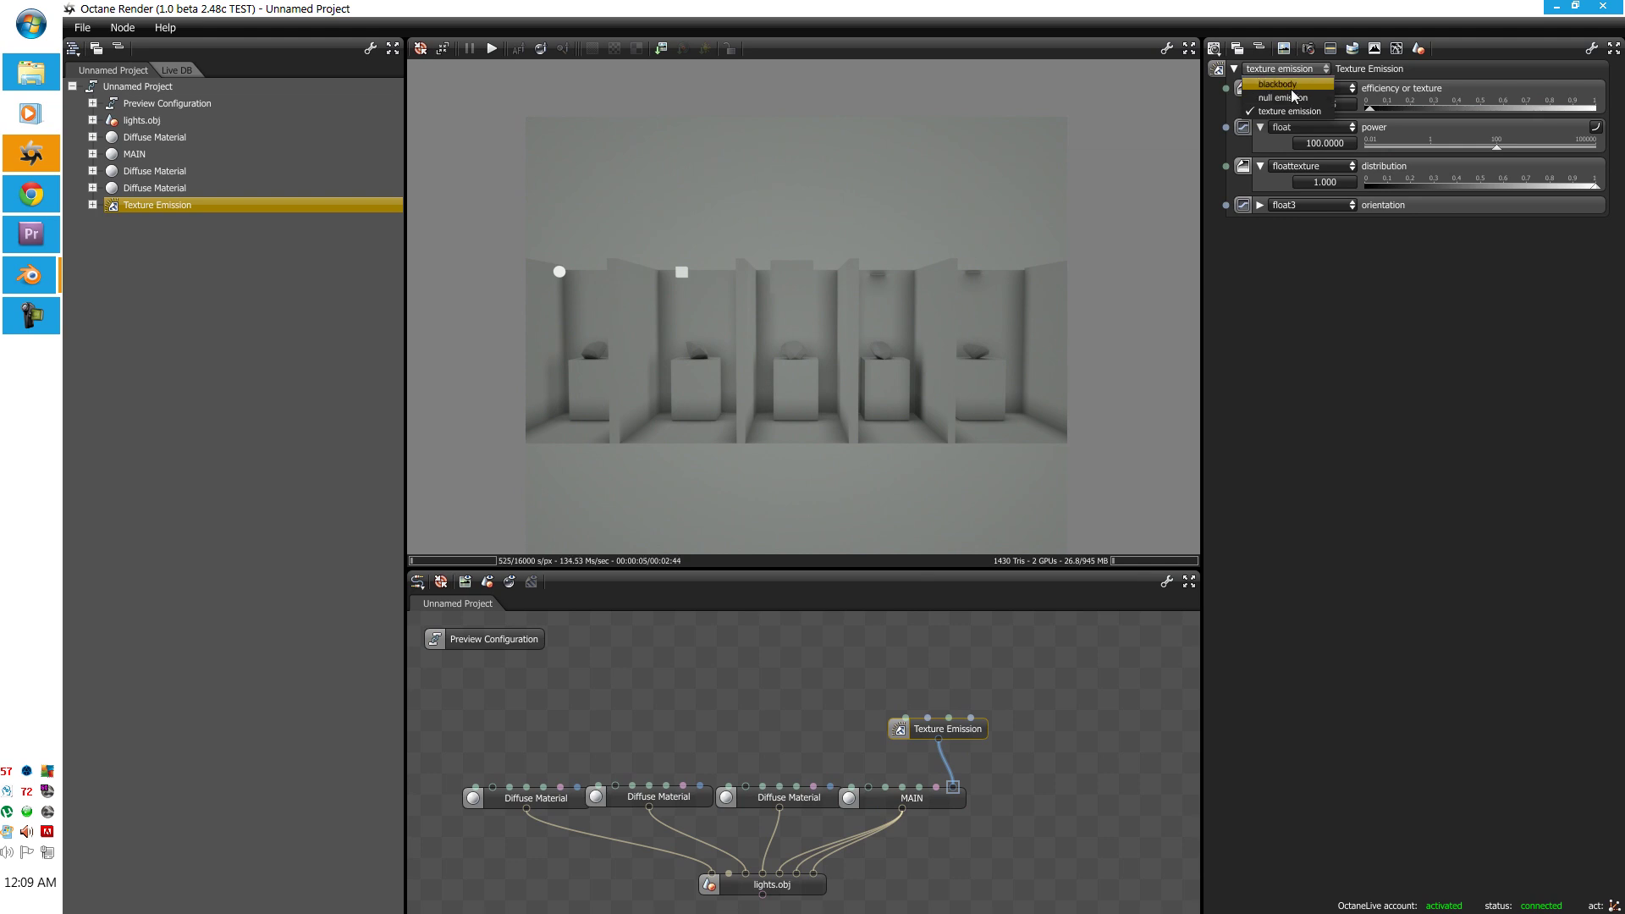
click(1394, 306)
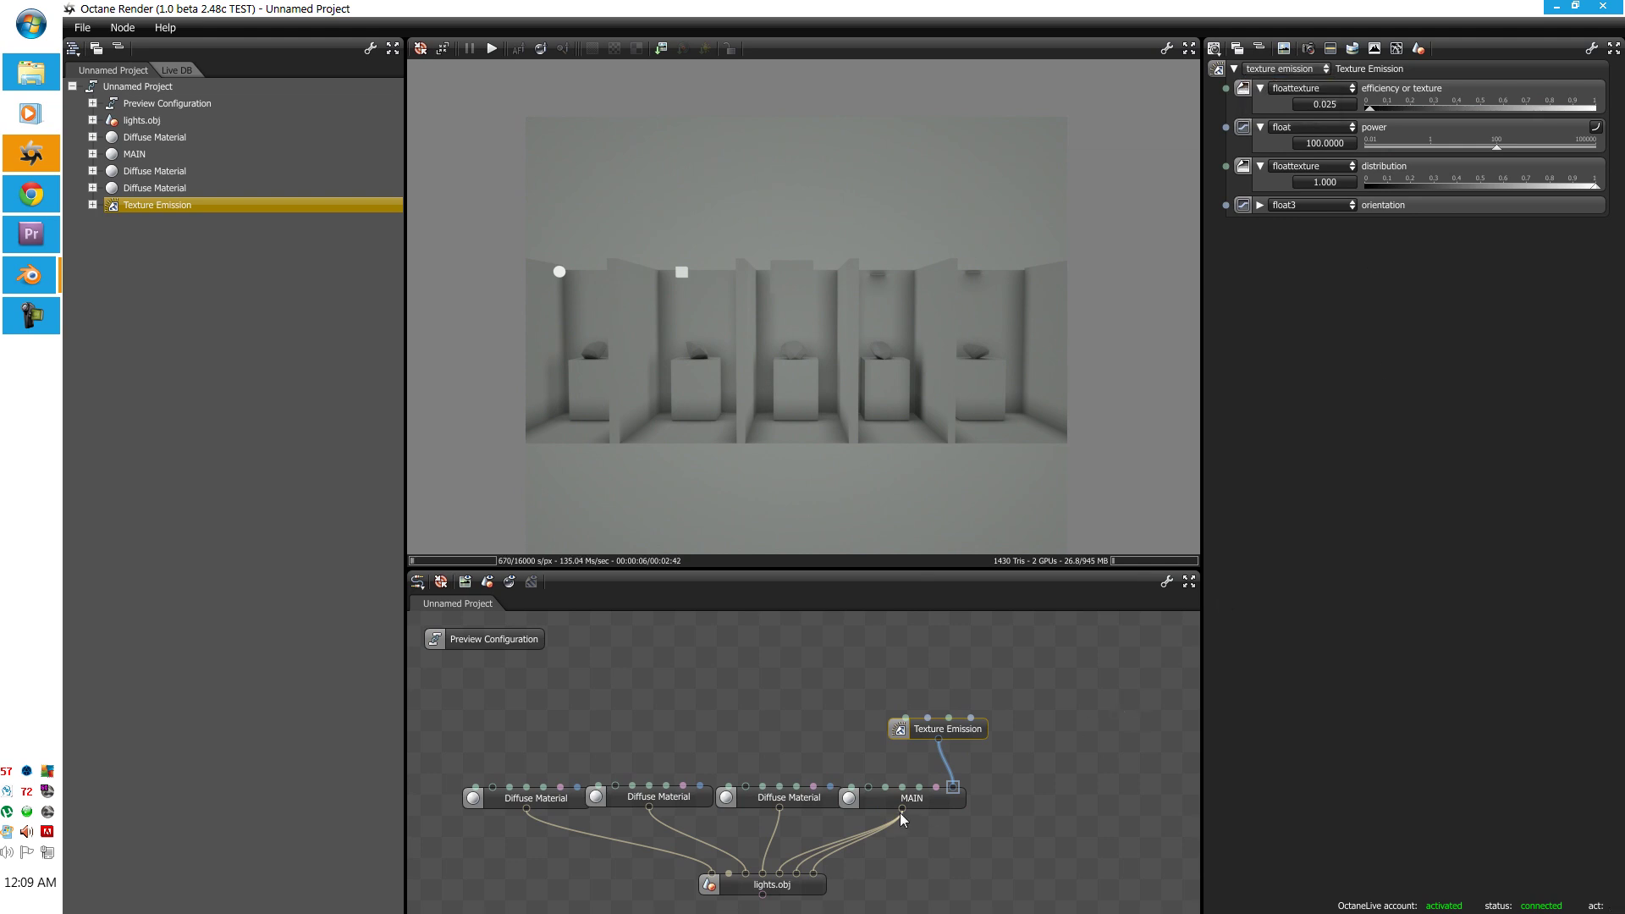
Step: Set the preview environment texture to 0 and raise Texture Emission power to about 4641.59
click(1352, 48)
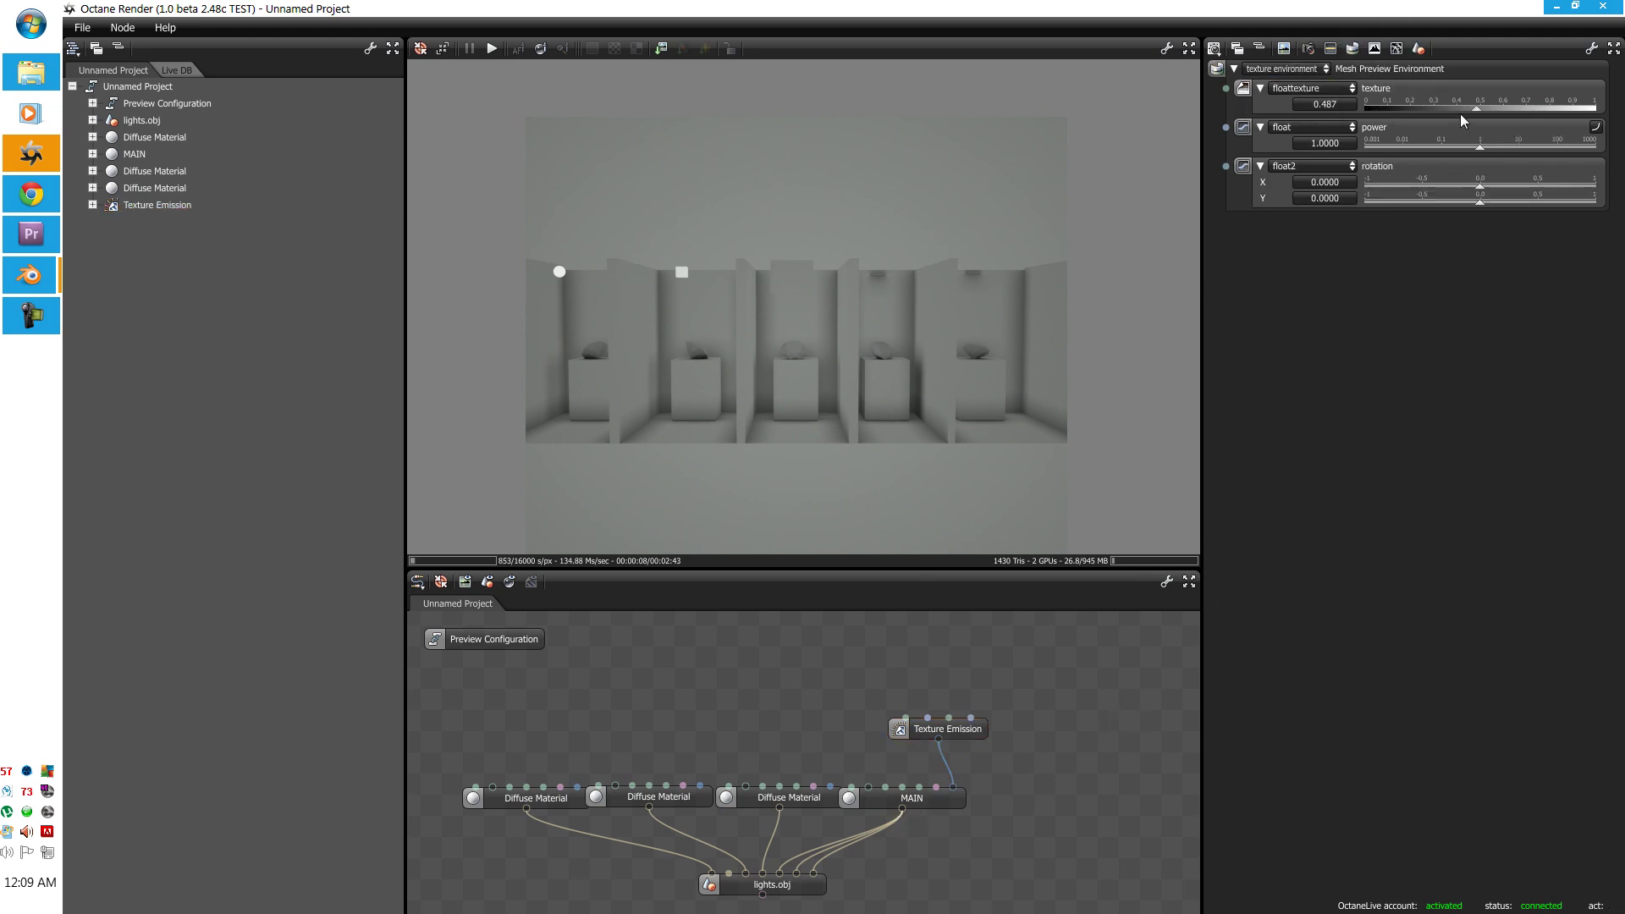
drag(1464, 110, 1314, 108)
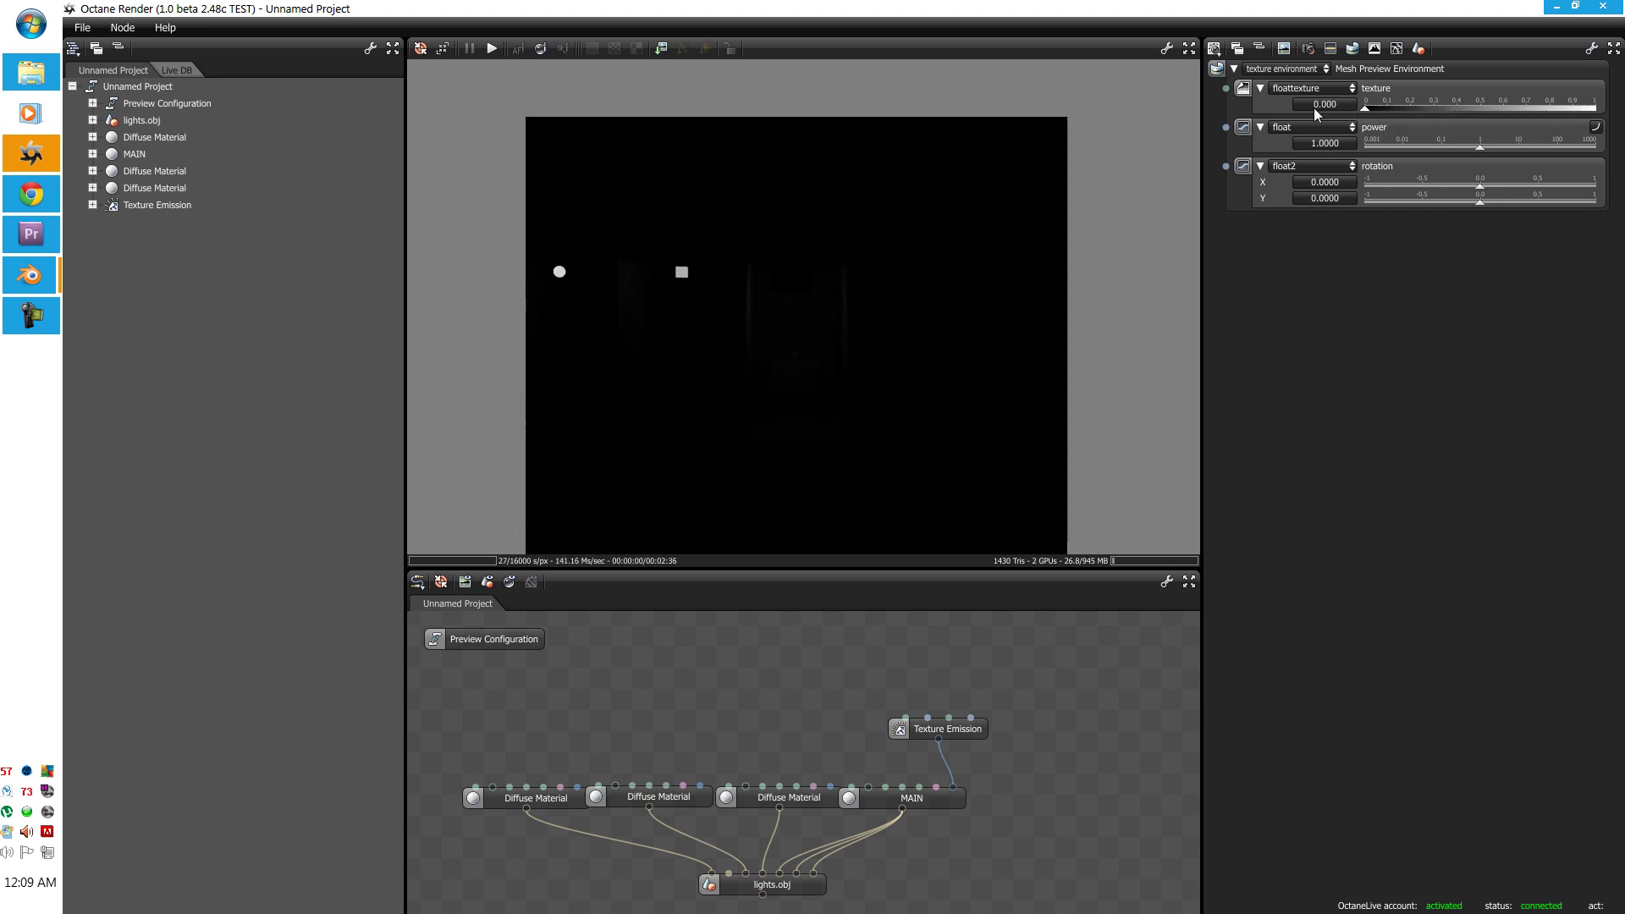
click(948, 730)
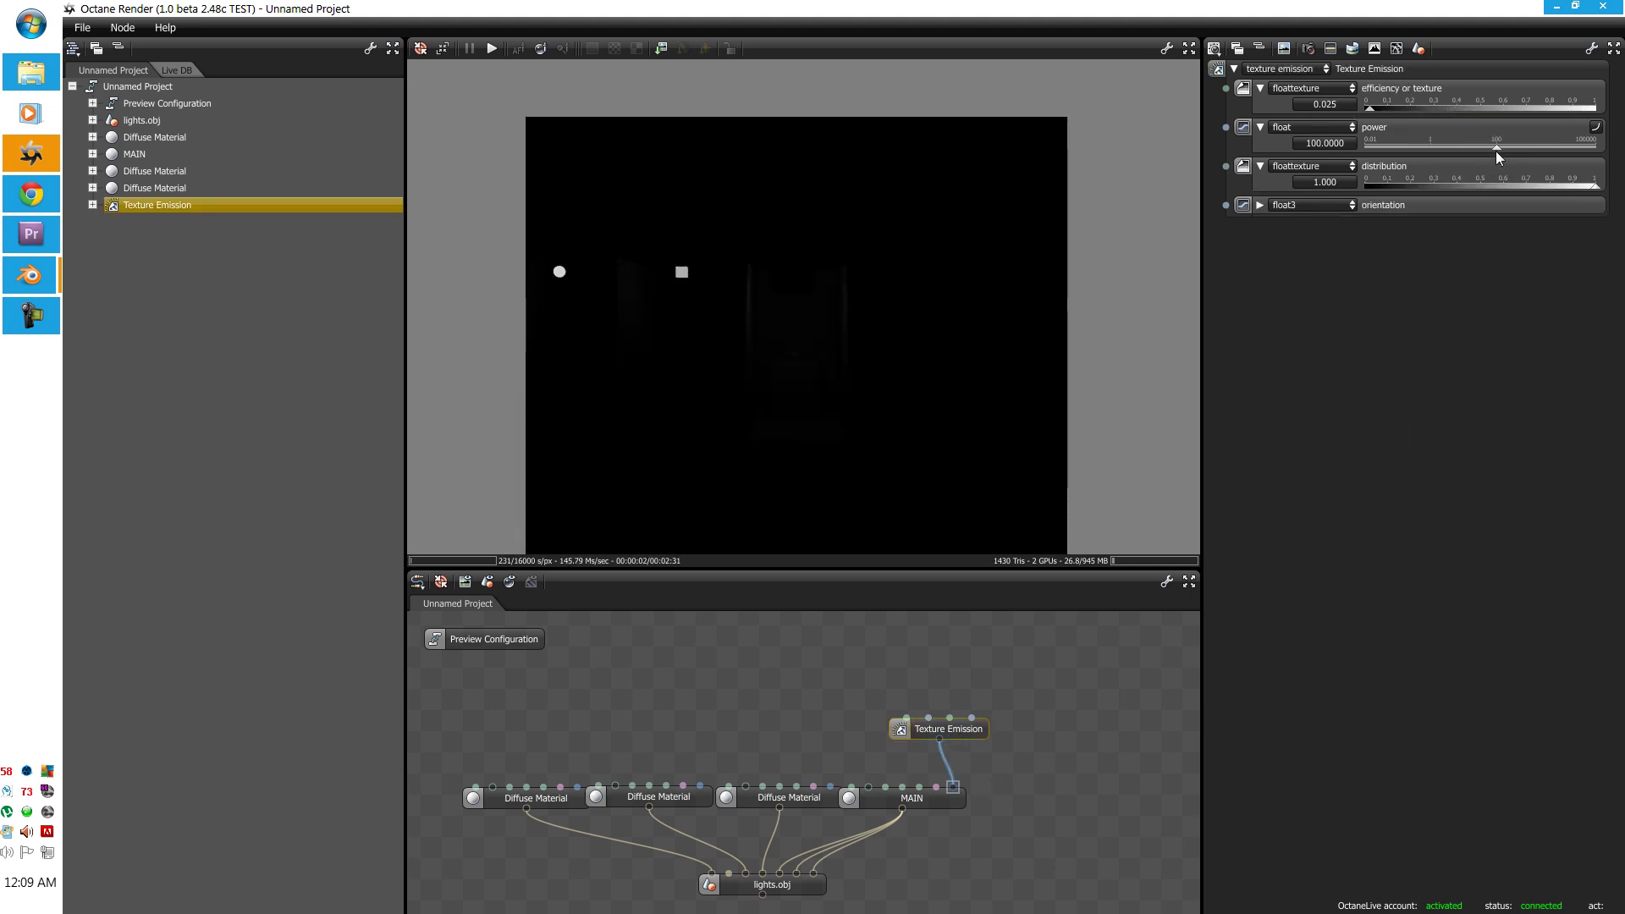
drag(1495, 149, 1554, 142)
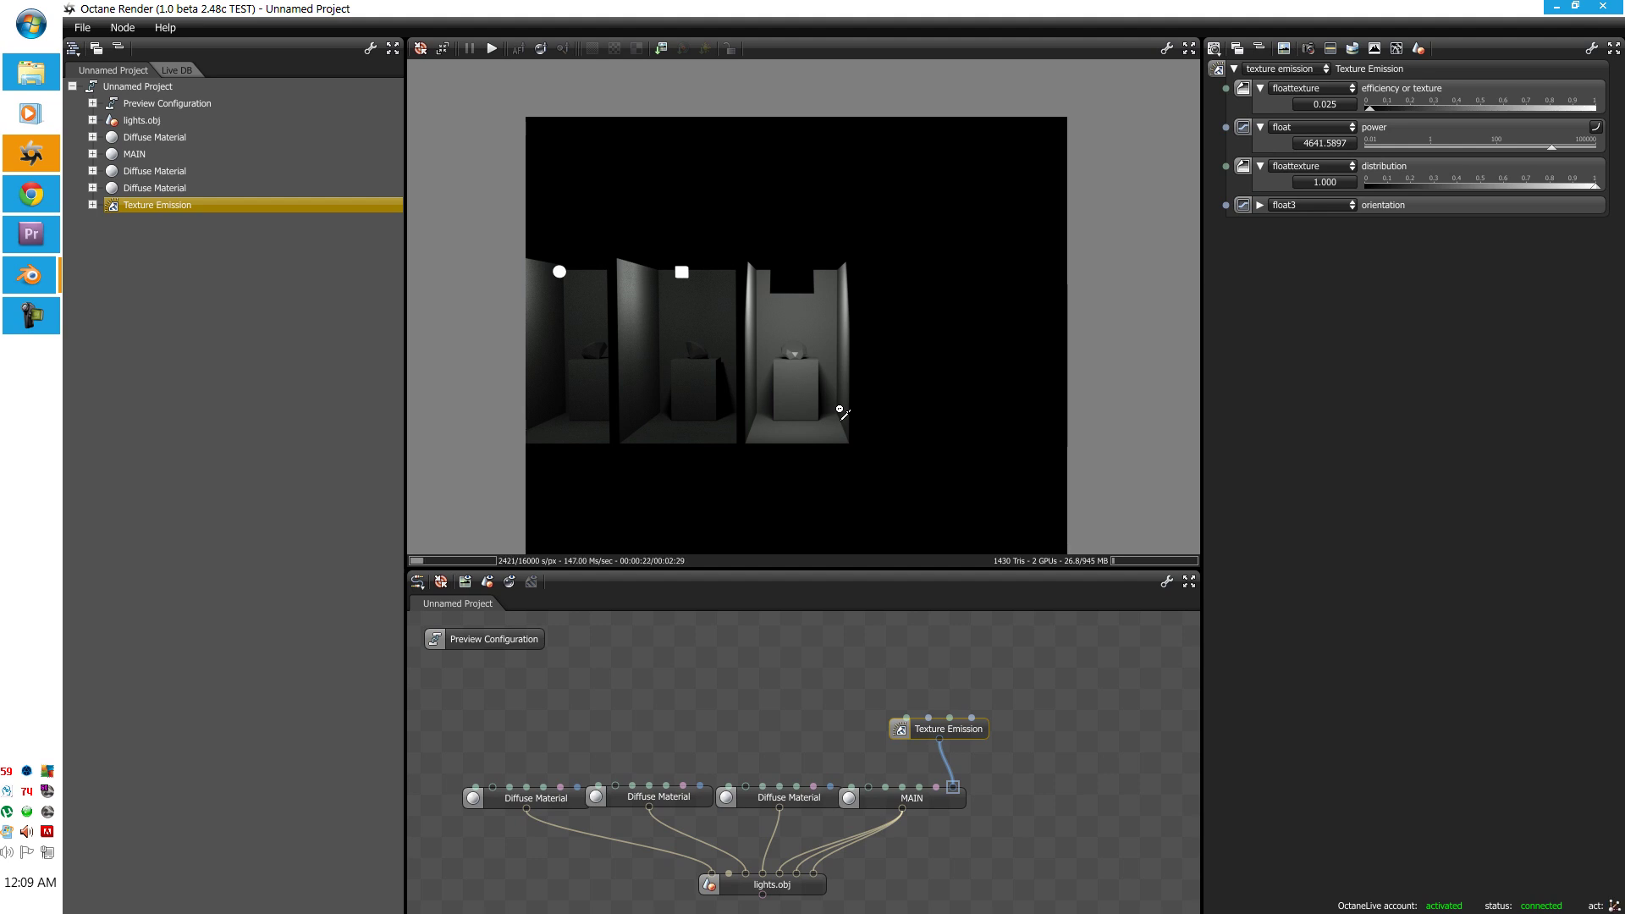
click(686, 259)
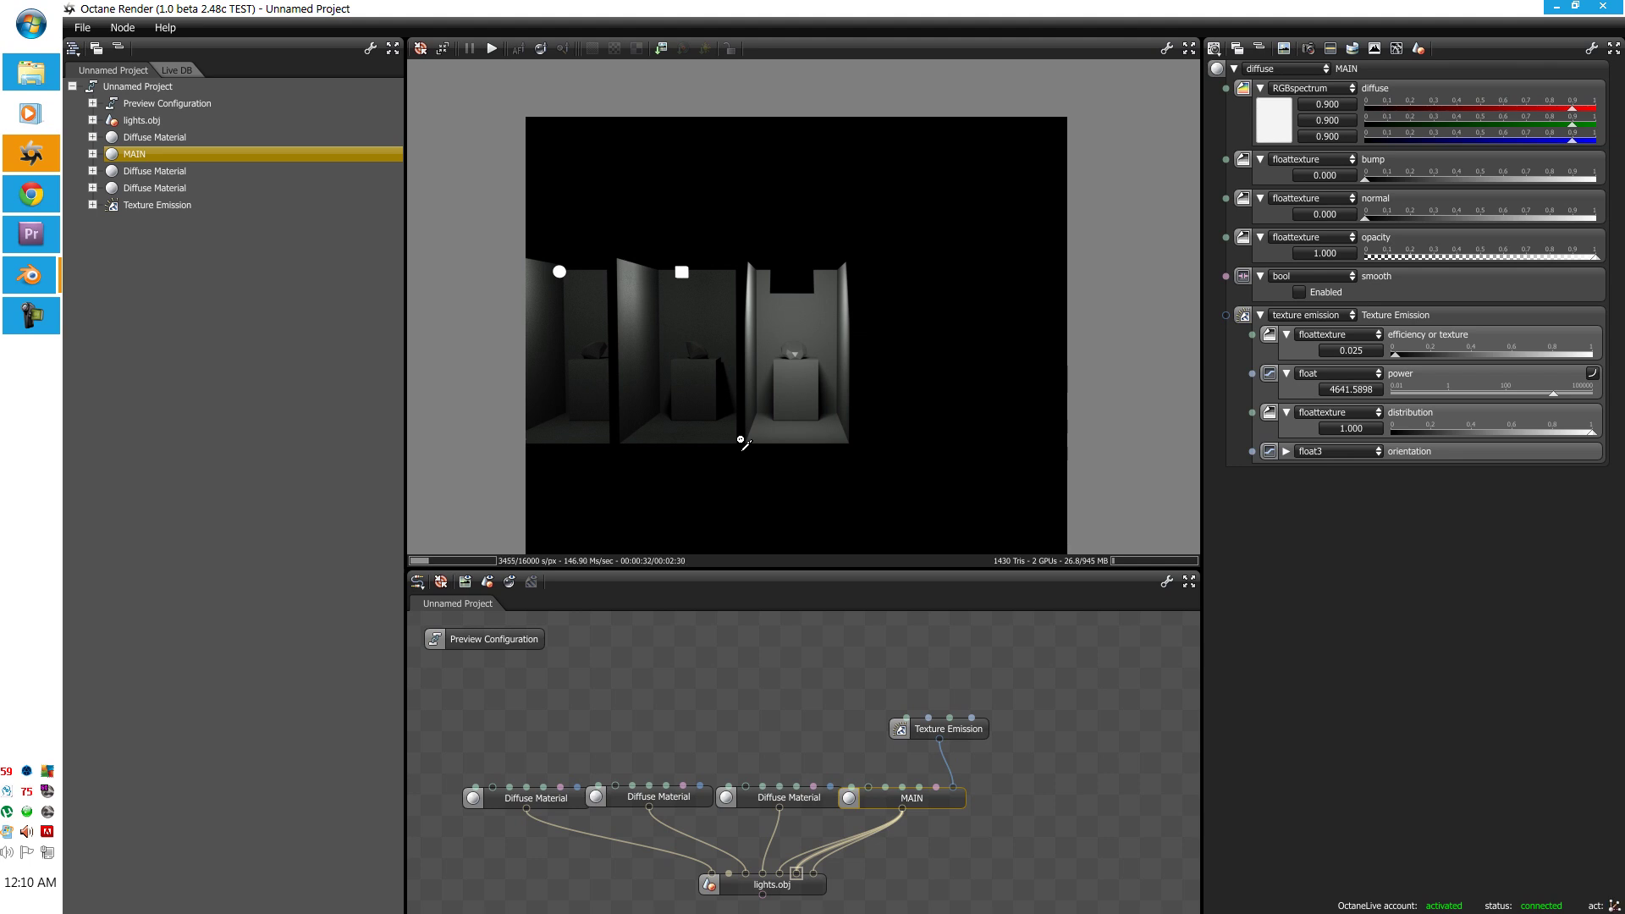
Step: Set the first Diffuse Material's diffuse colour to pure white
click(750, 318)
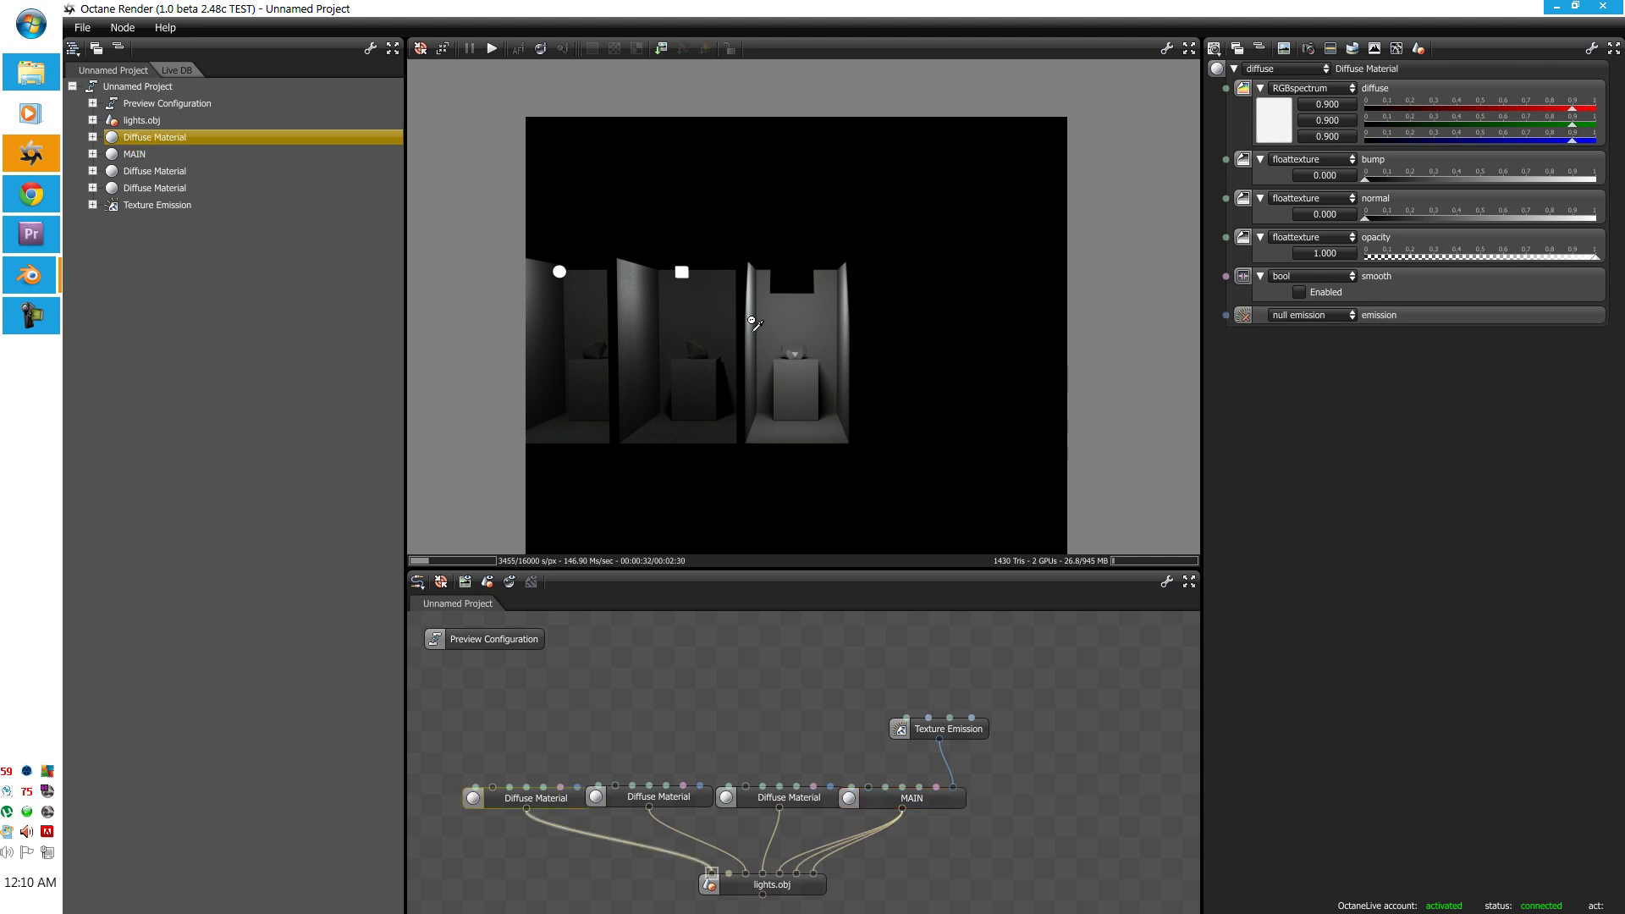
click(1267, 134)
click(1265, 178)
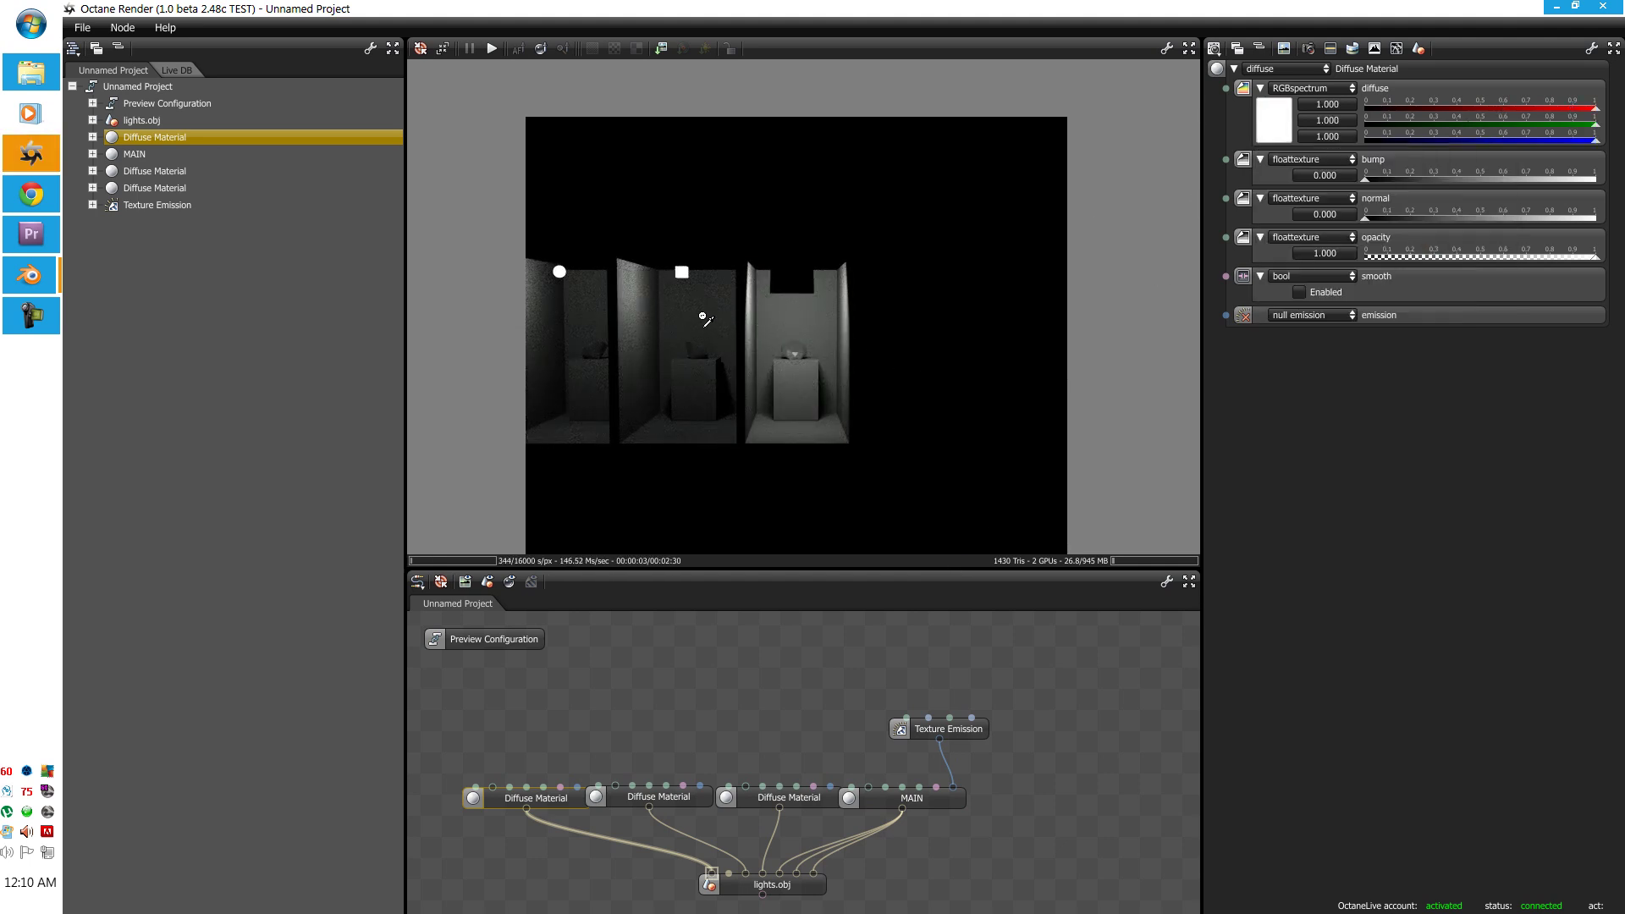
Step: Make the gem specular with white transmission and dispersion_coefficient_B 0.011
click(805, 336)
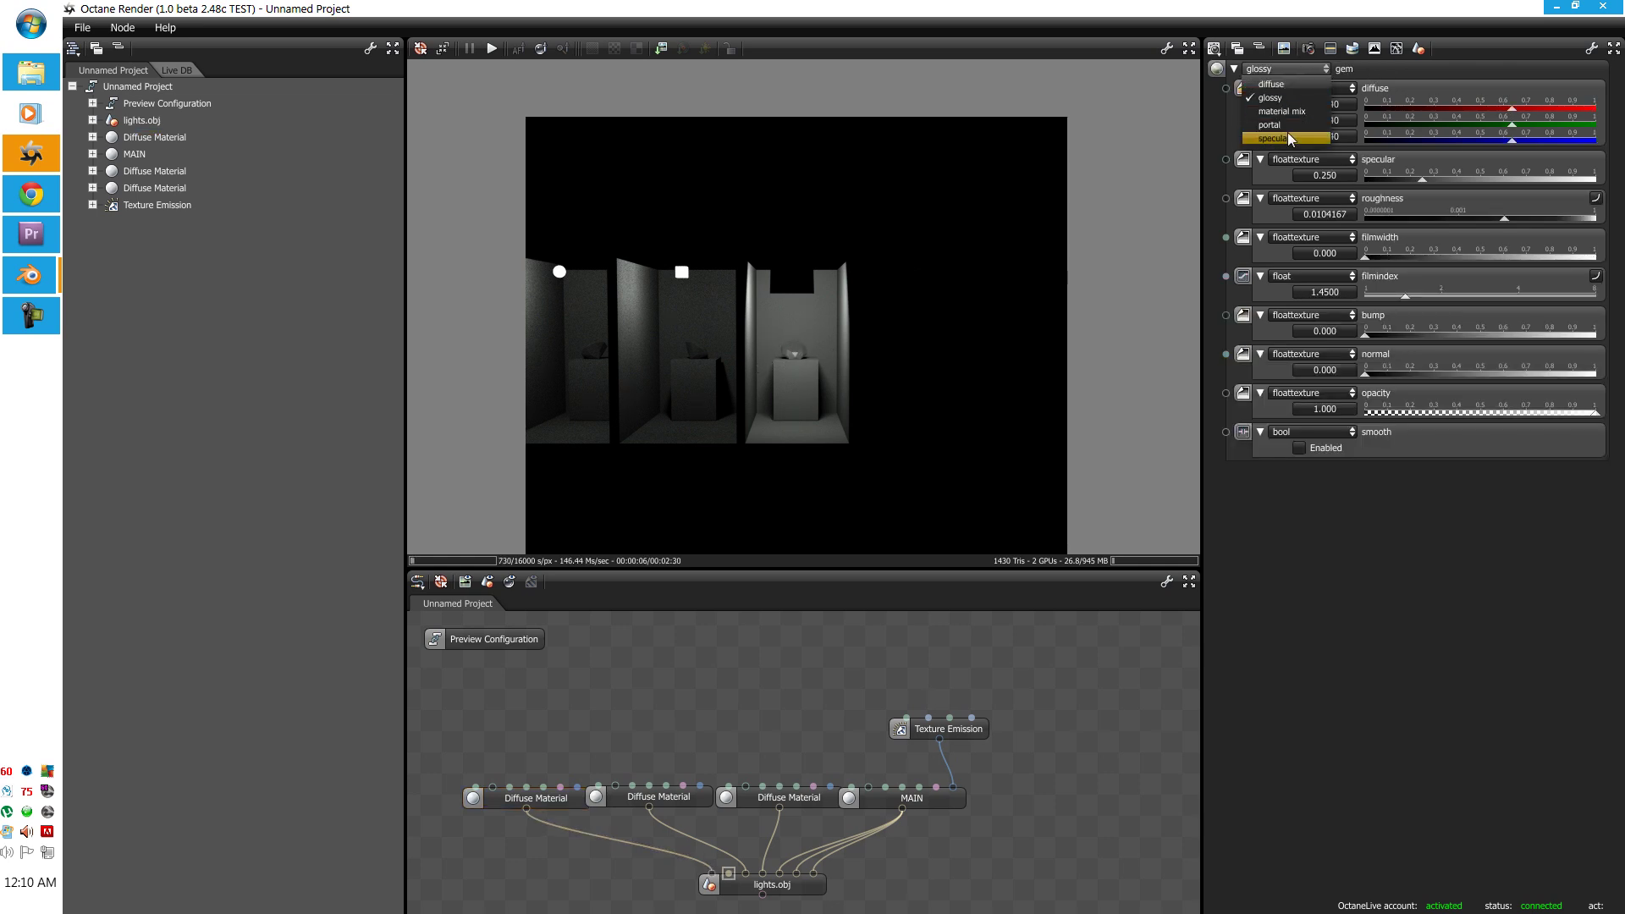
click(1287, 137)
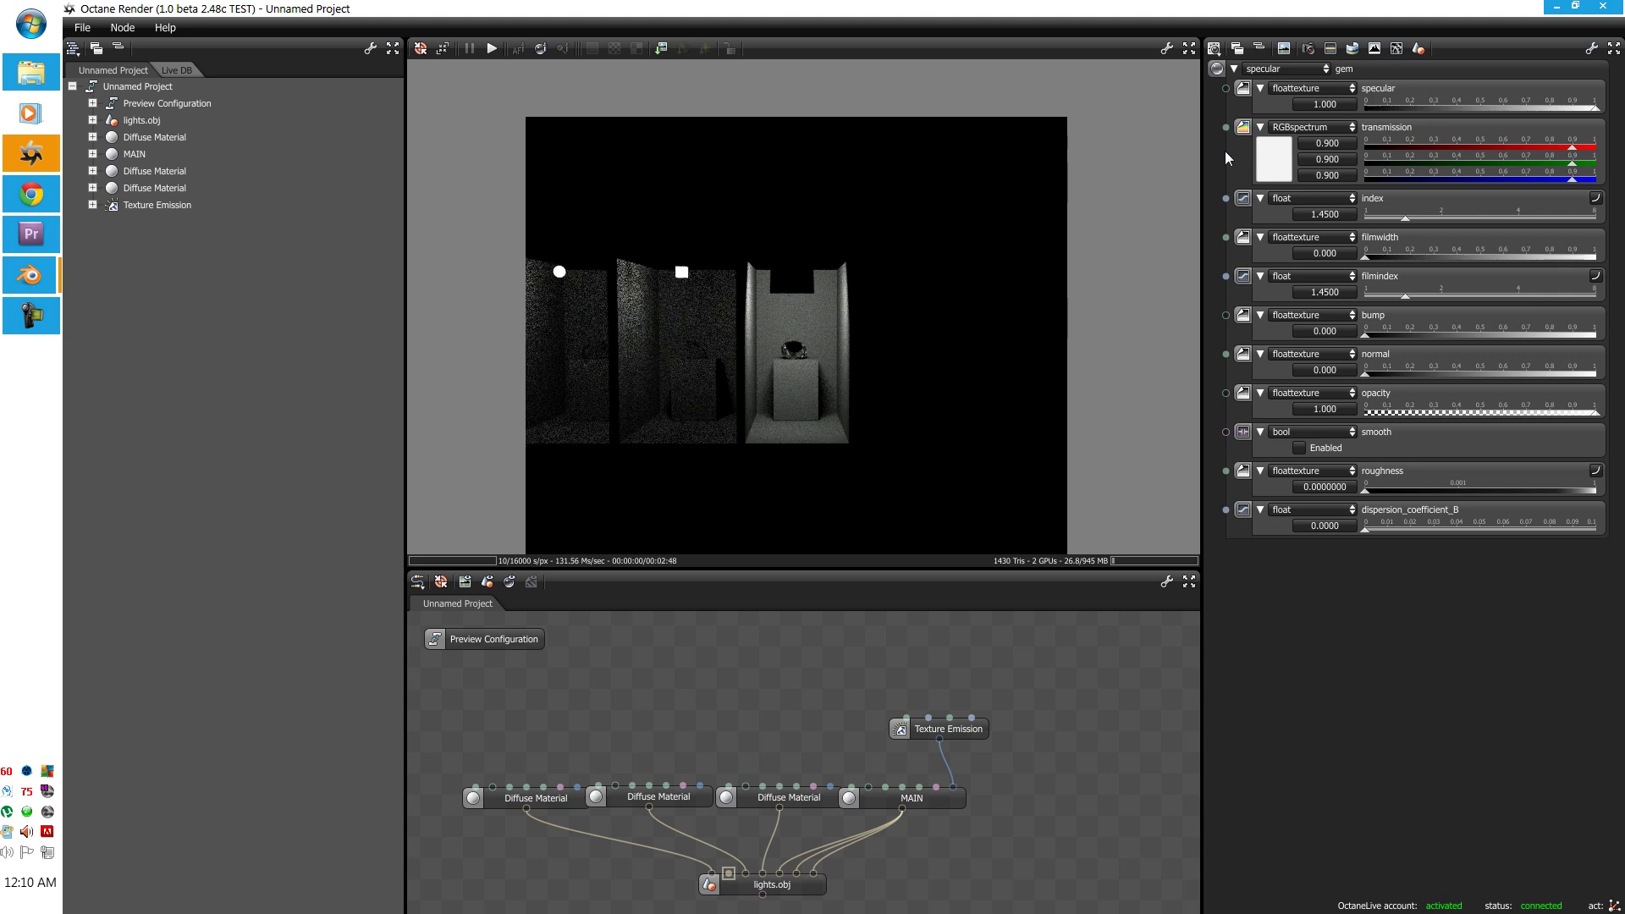
click(1273, 159)
click(1303, 228)
click(1389, 529)
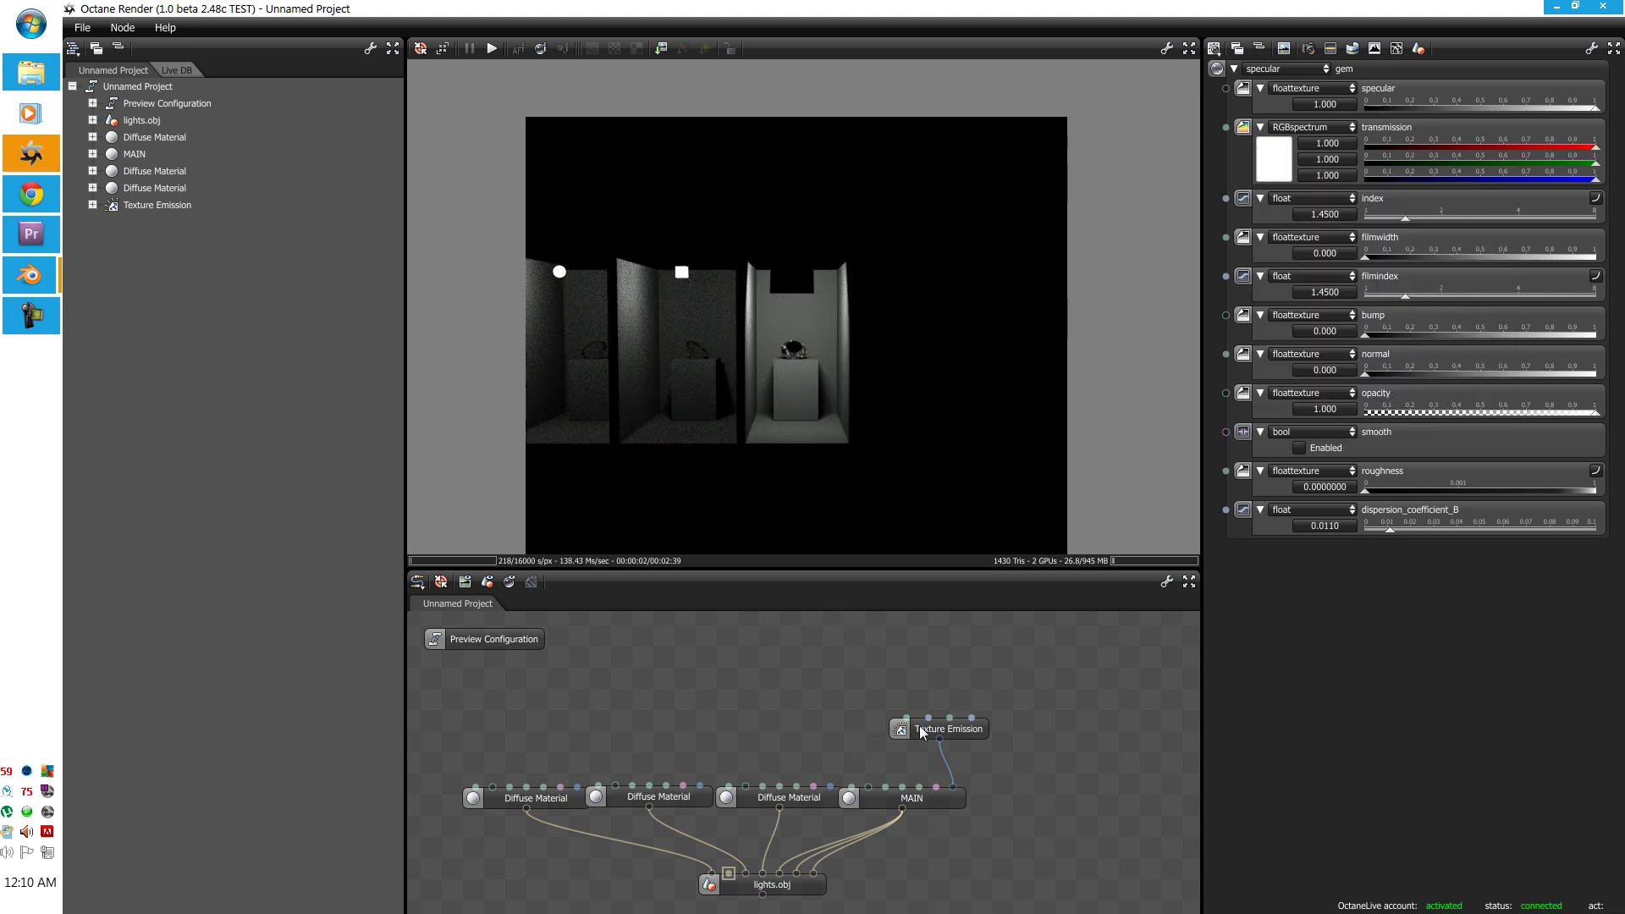
drag(922, 732, 984, 755)
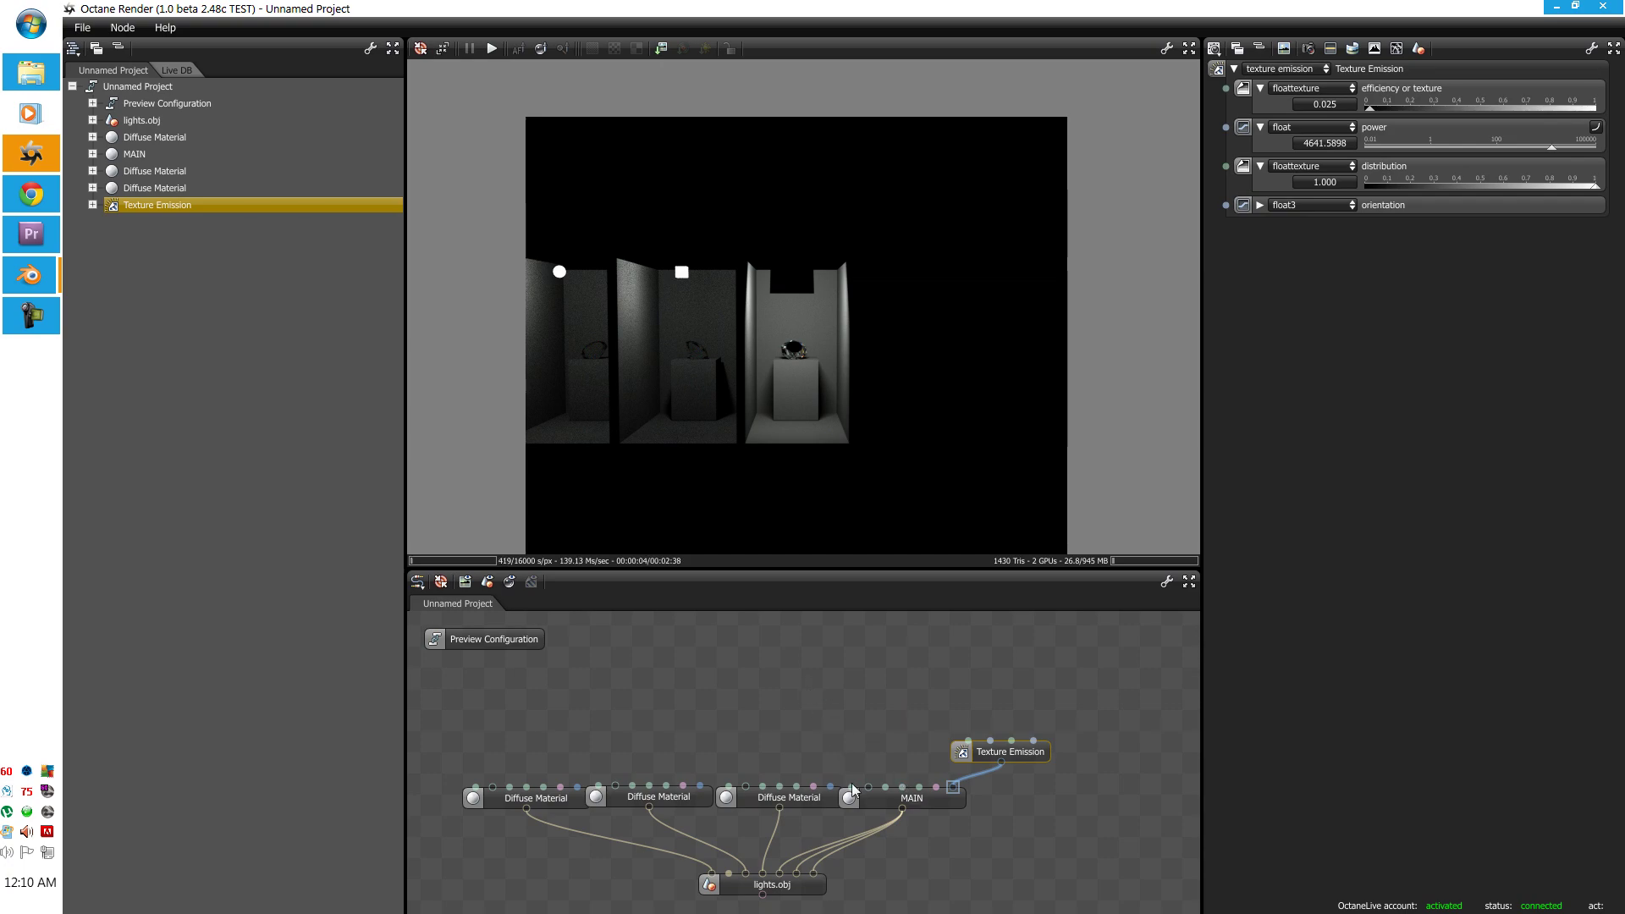
Step: Shift the MAIN node slightly right and clear the node selection
drag(851, 789, 860, 791)
click(786, 887)
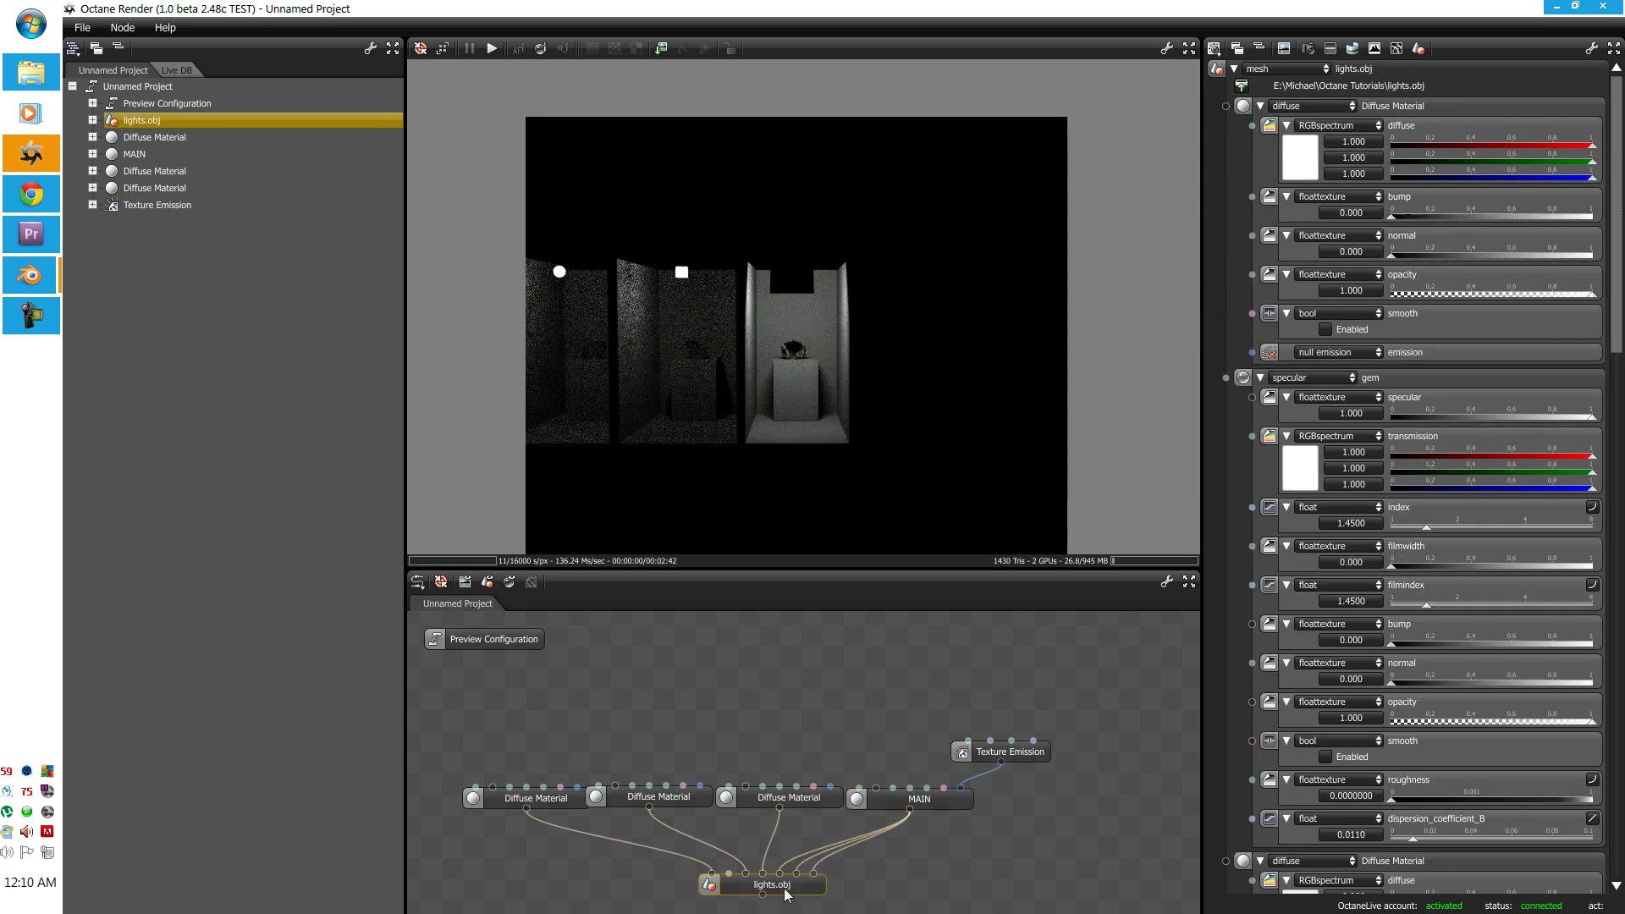
click(780, 749)
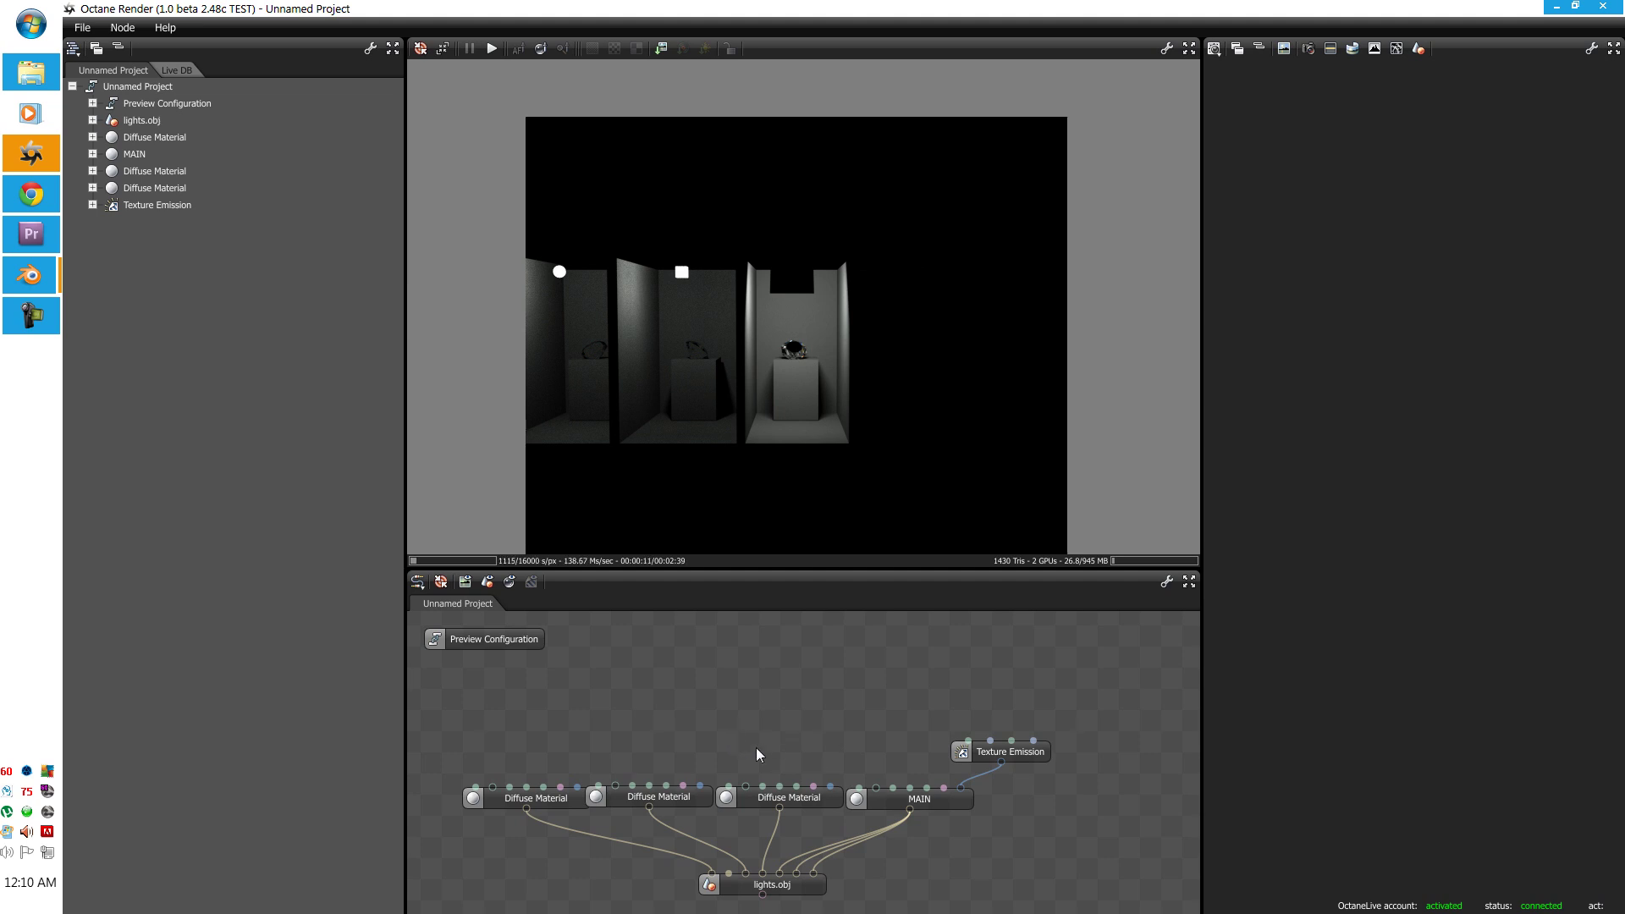
right_click(765, 743)
Step: Add a second Texture Emission node and connect it to a Diffuse Material's emission
mouse_move(852, 714)
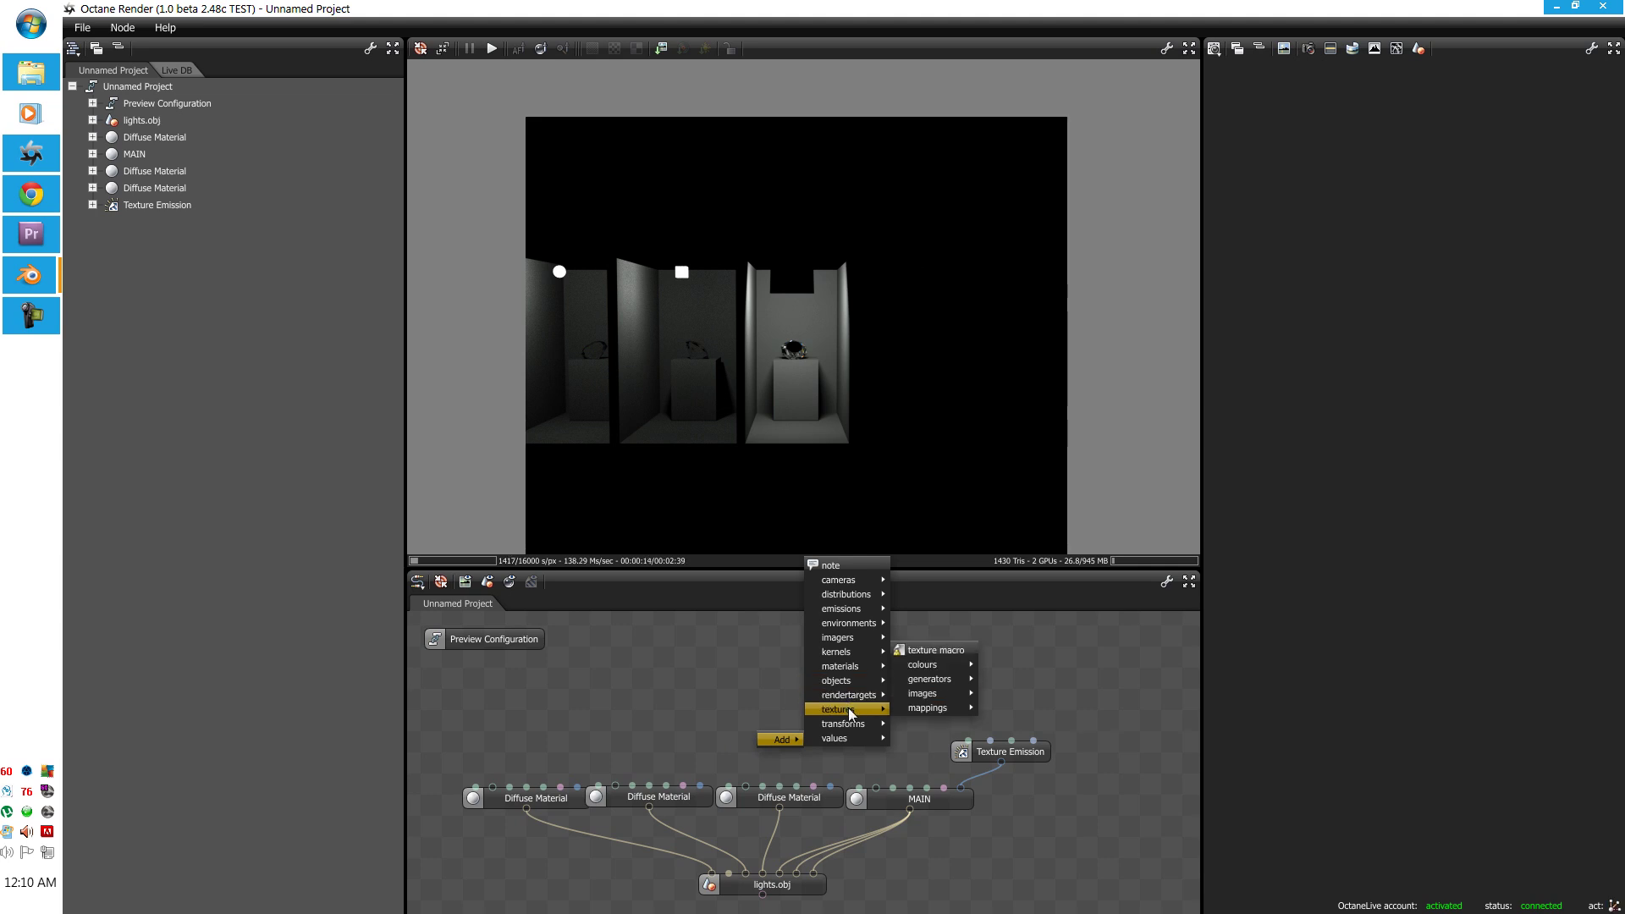
click(719, 674)
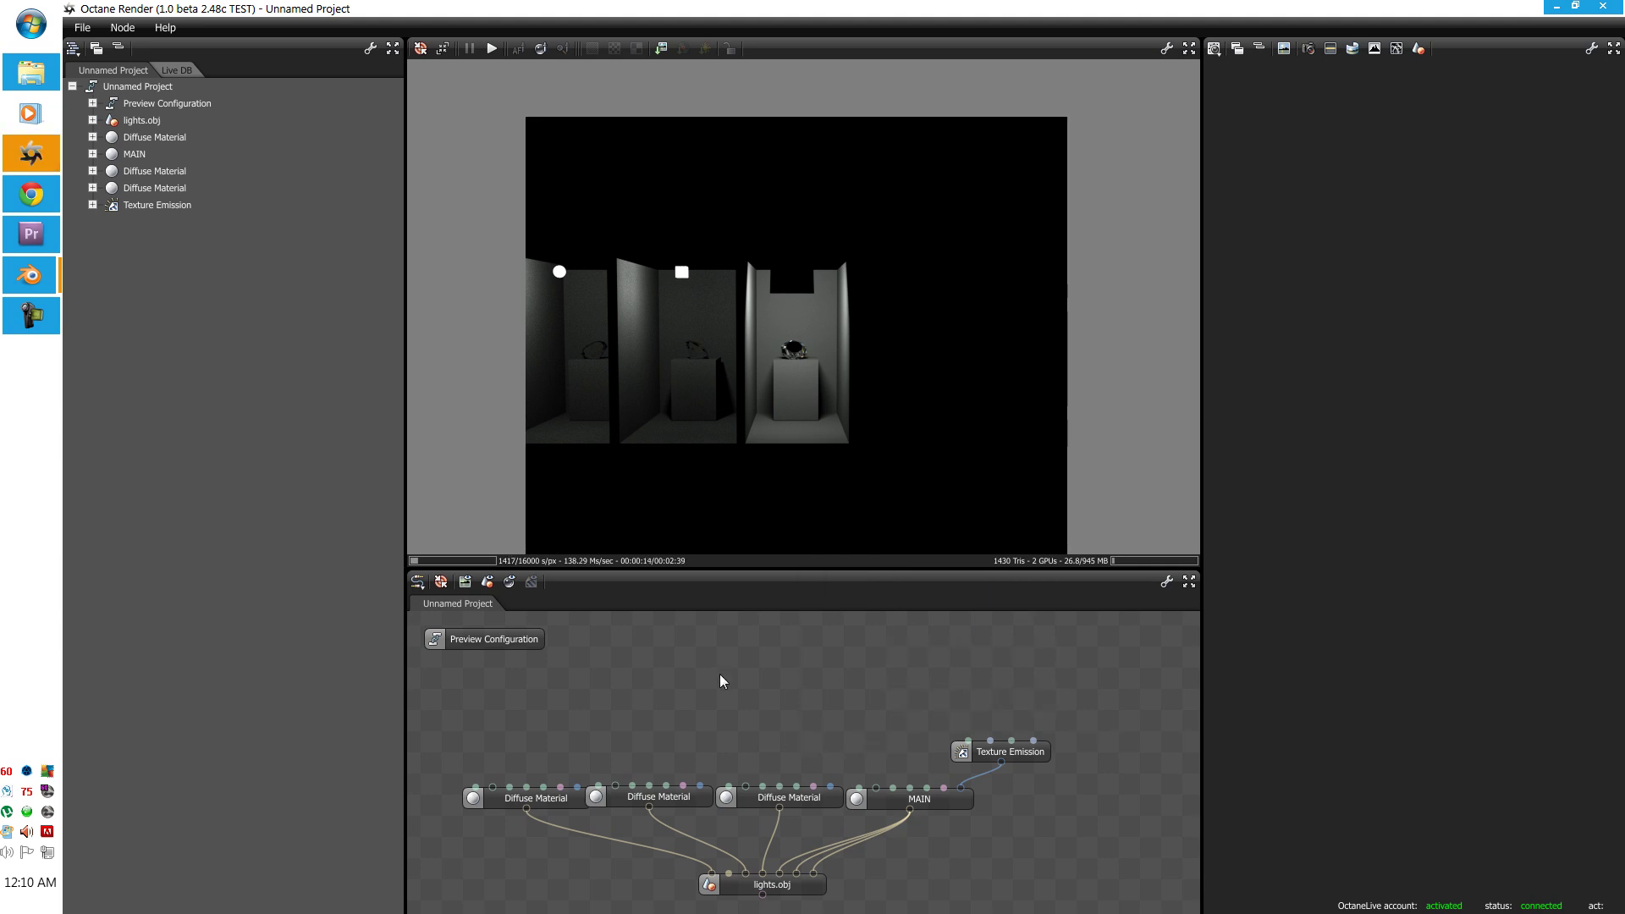
right_click(758, 733)
mouse_move(774, 732)
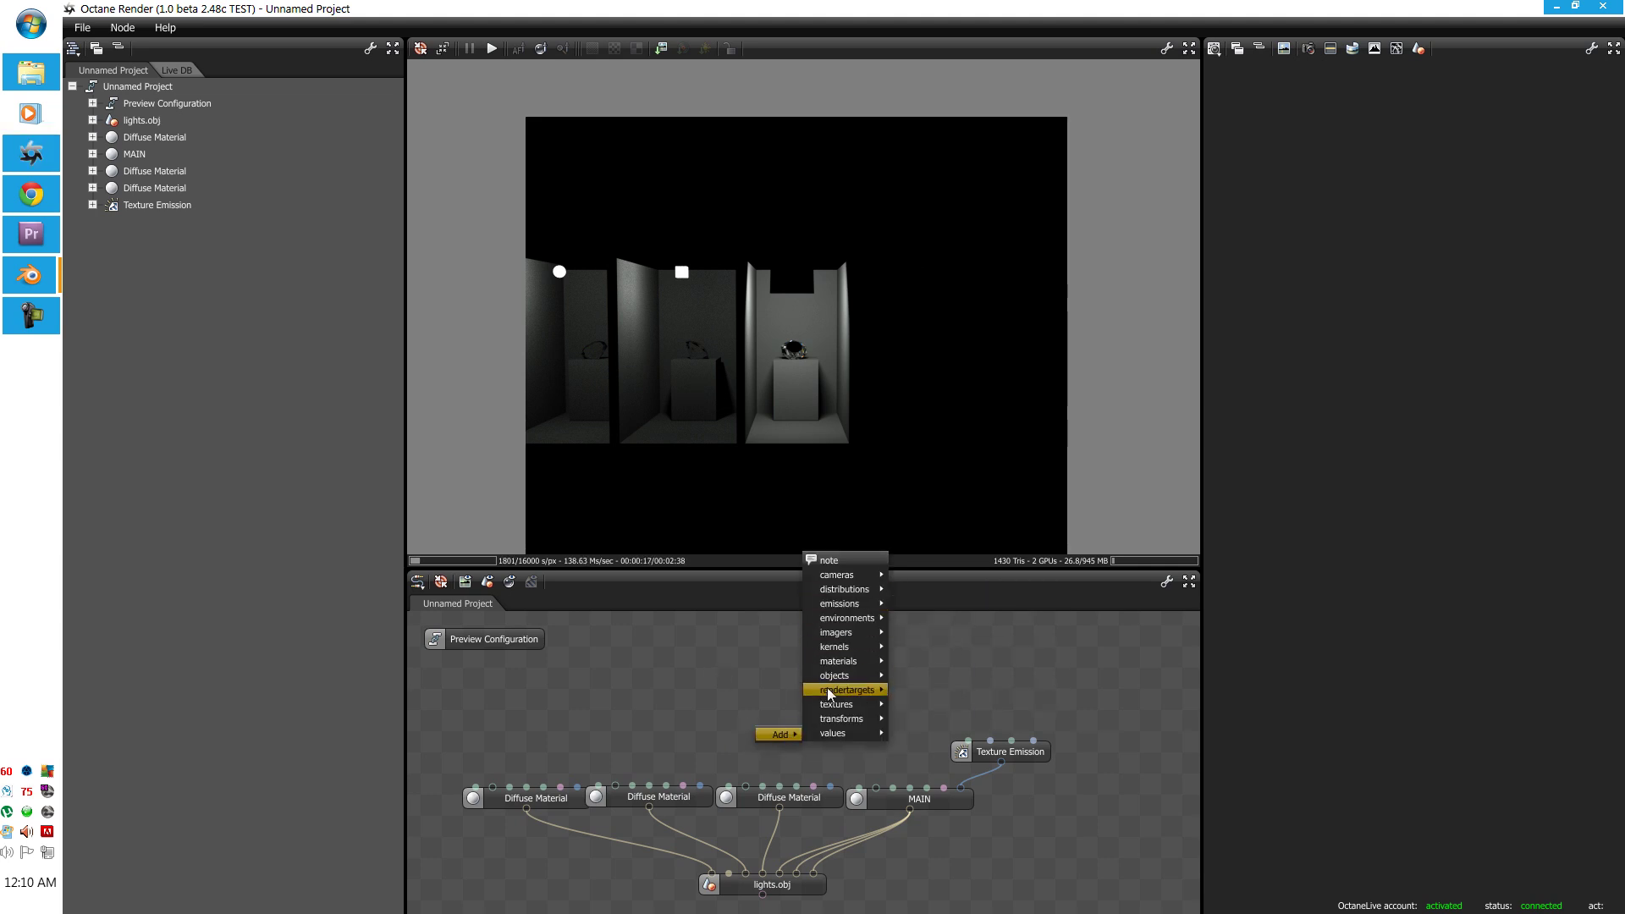
mouse_move(857, 603)
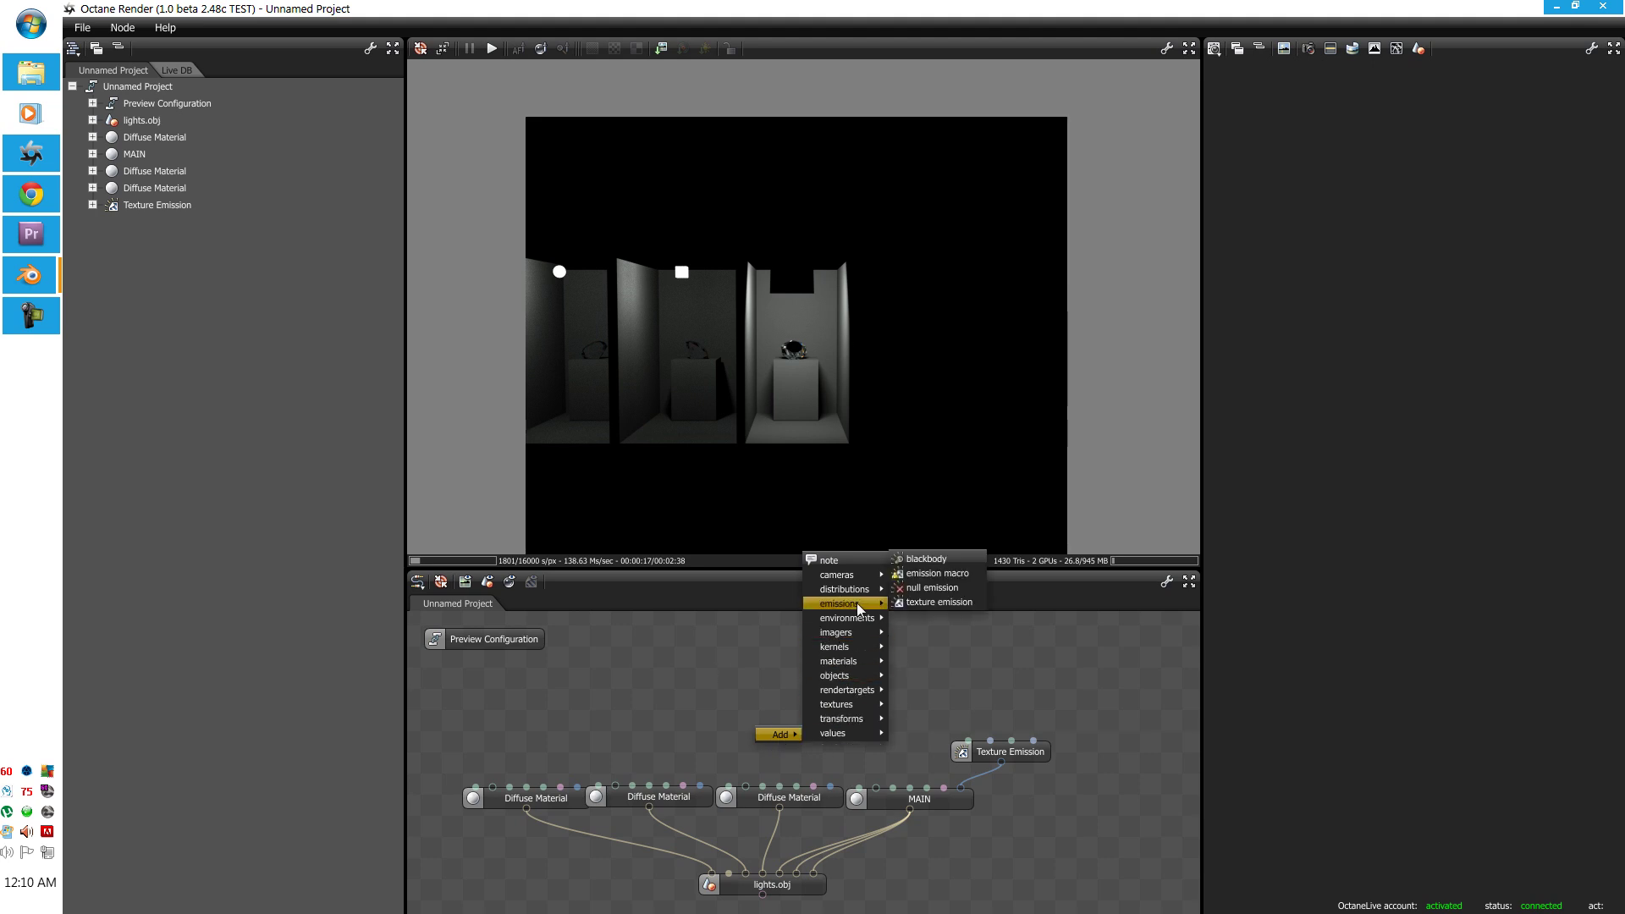
click(910, 602)
click(777, 740)
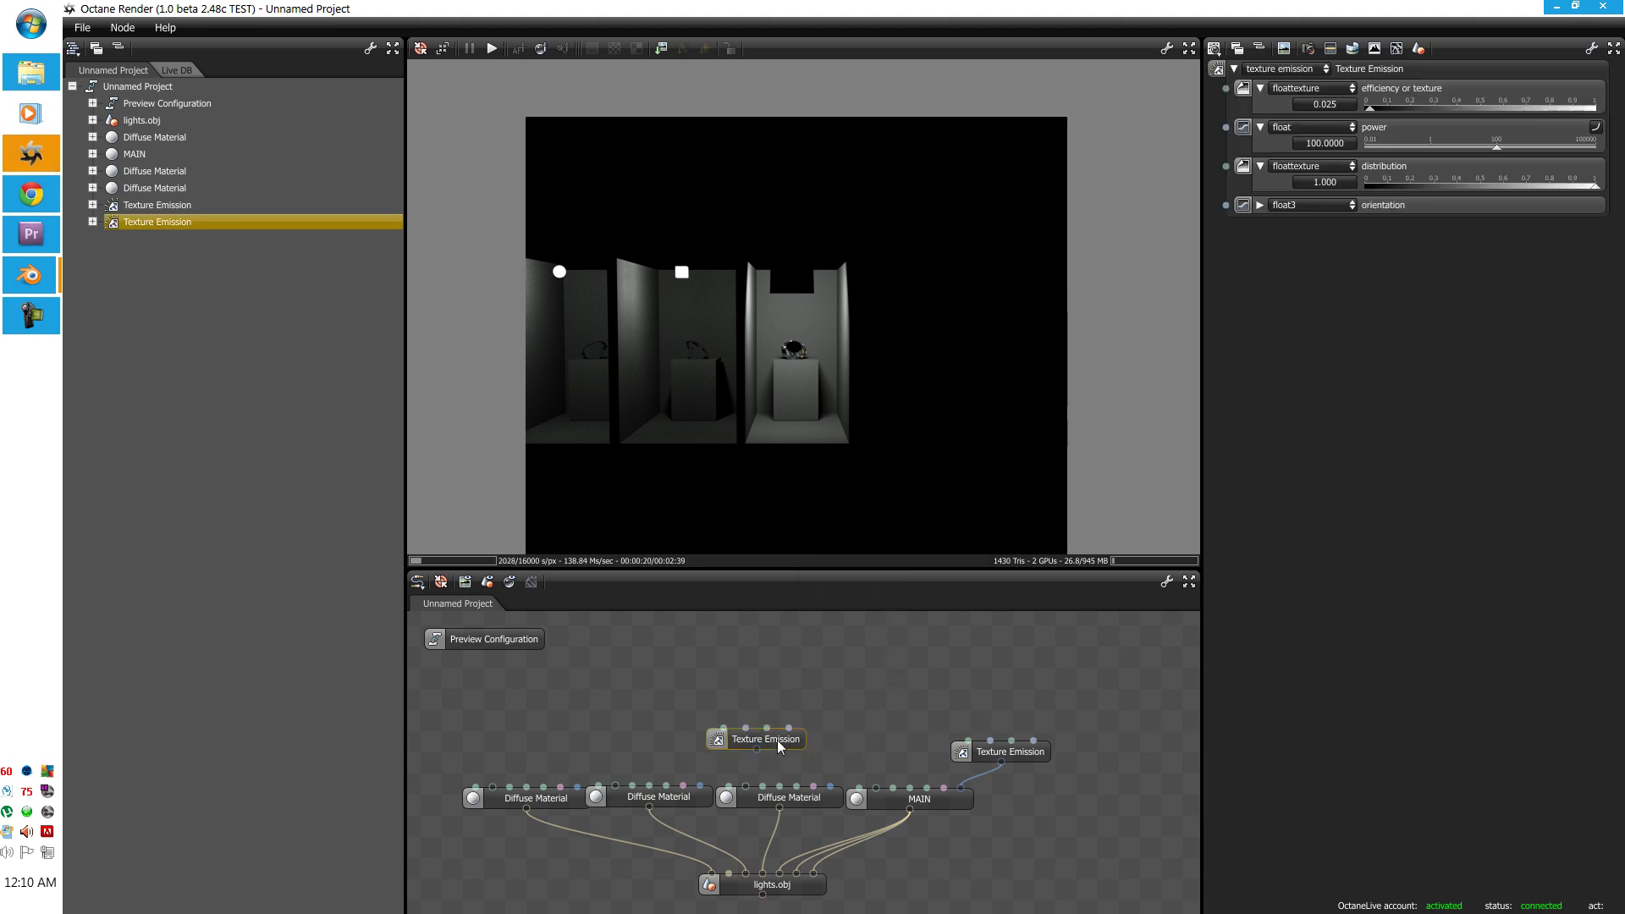
drag(777, 740, 821, 722)
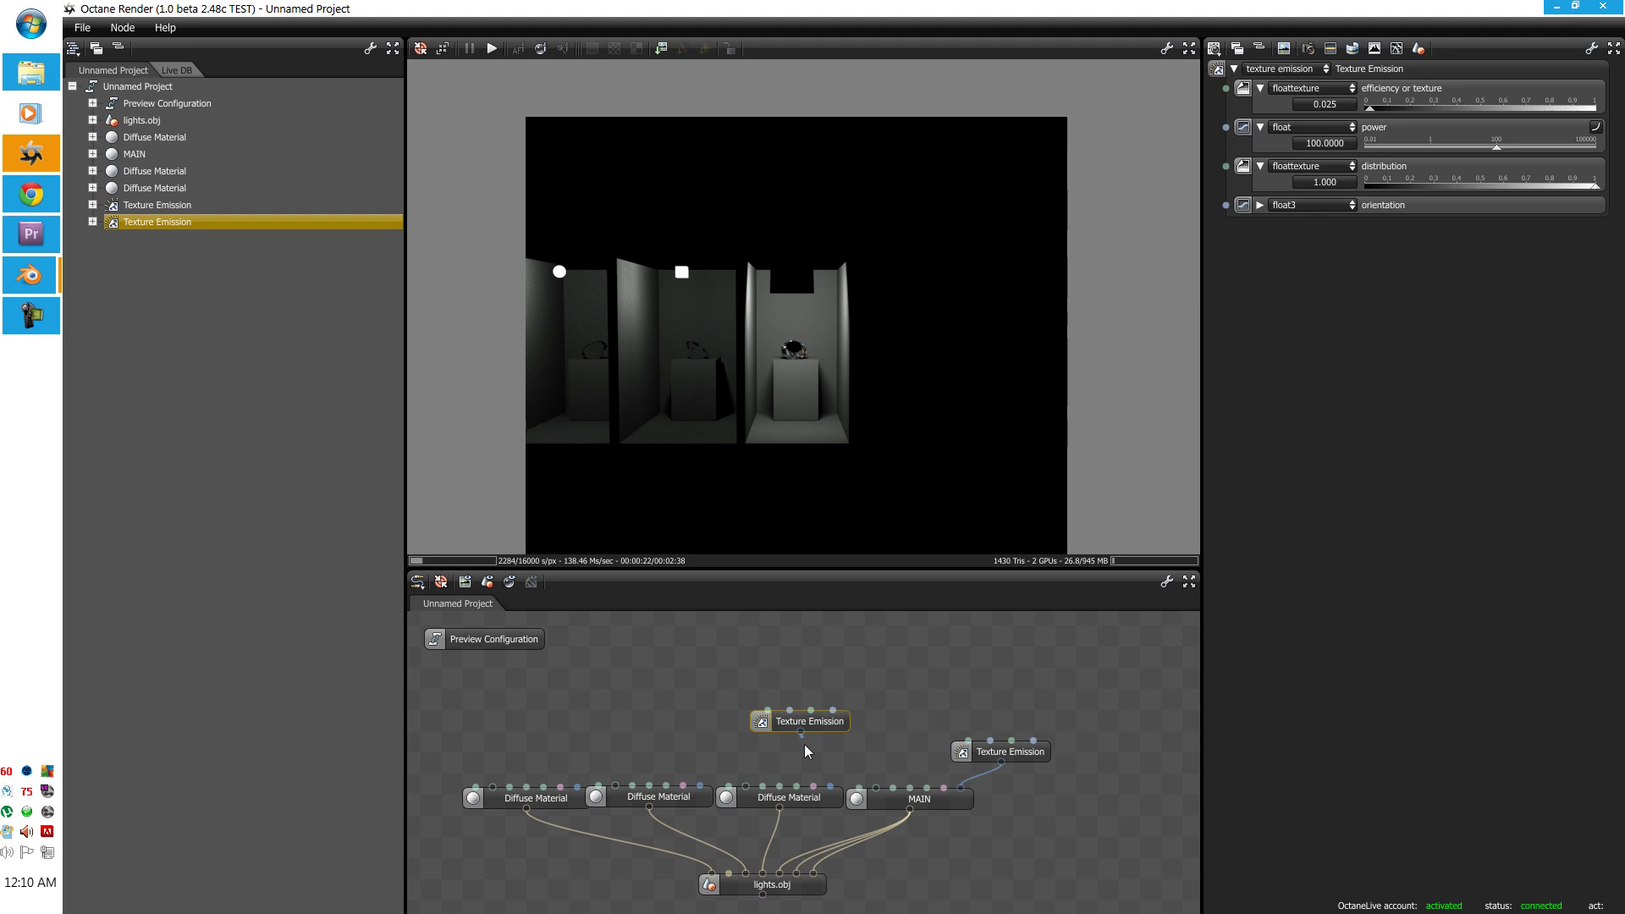
drag(827, 783, 830, 786)
drag(789, 721, 838, 710)
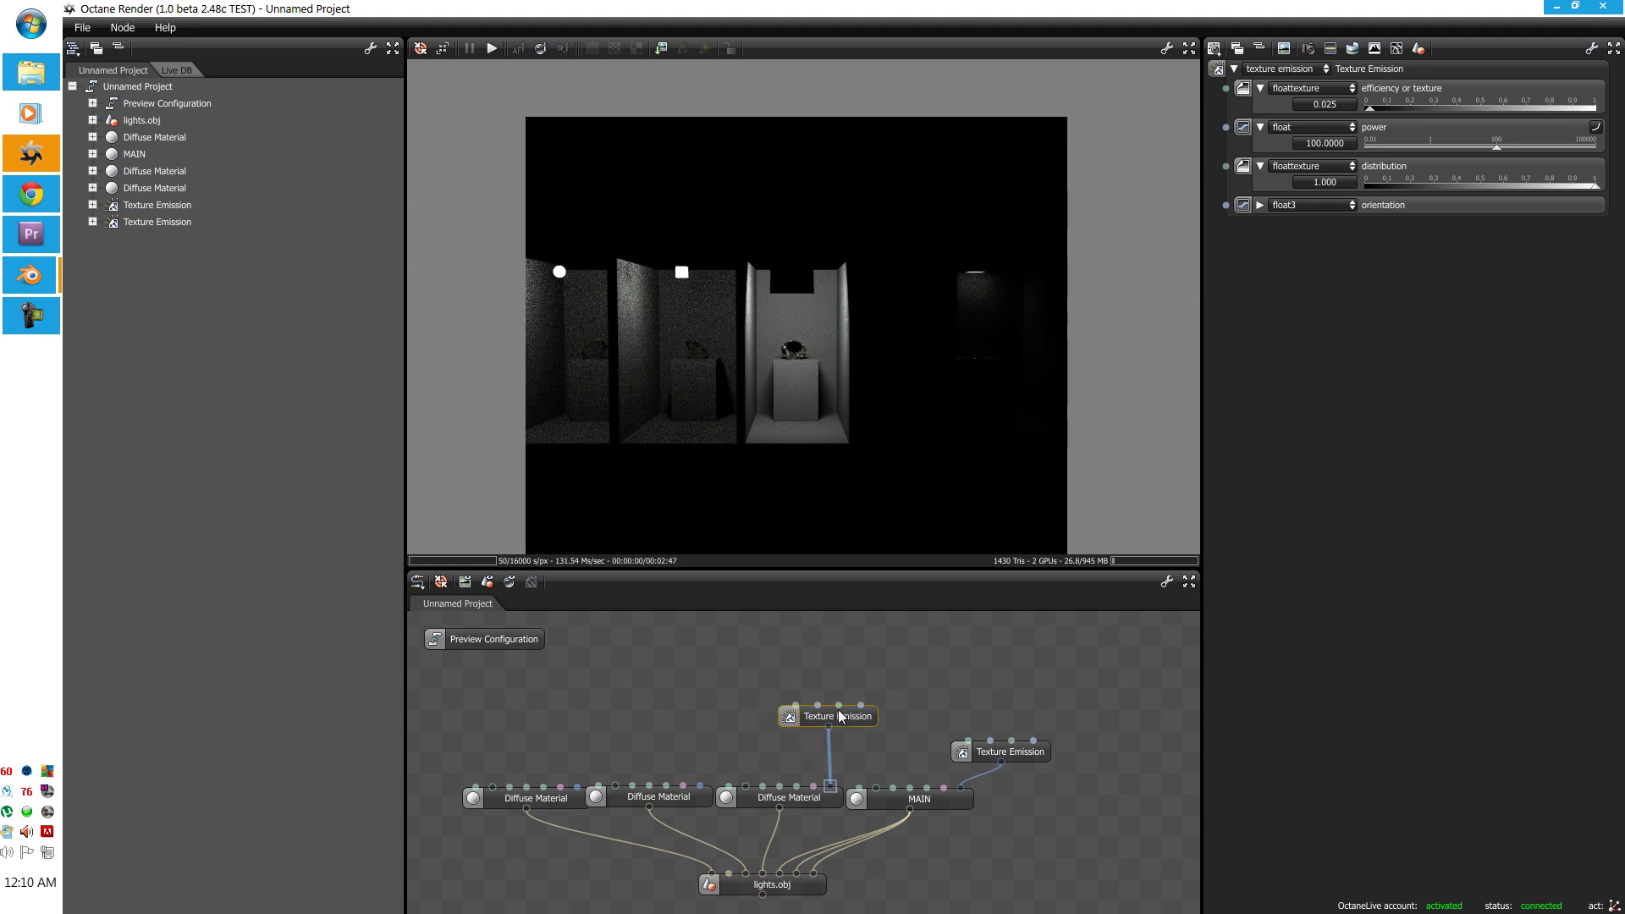
Step: Add a third Texture Emission node, connect it to the middle Diffuse Material, and arrange the emitters
right_click(704, 709)
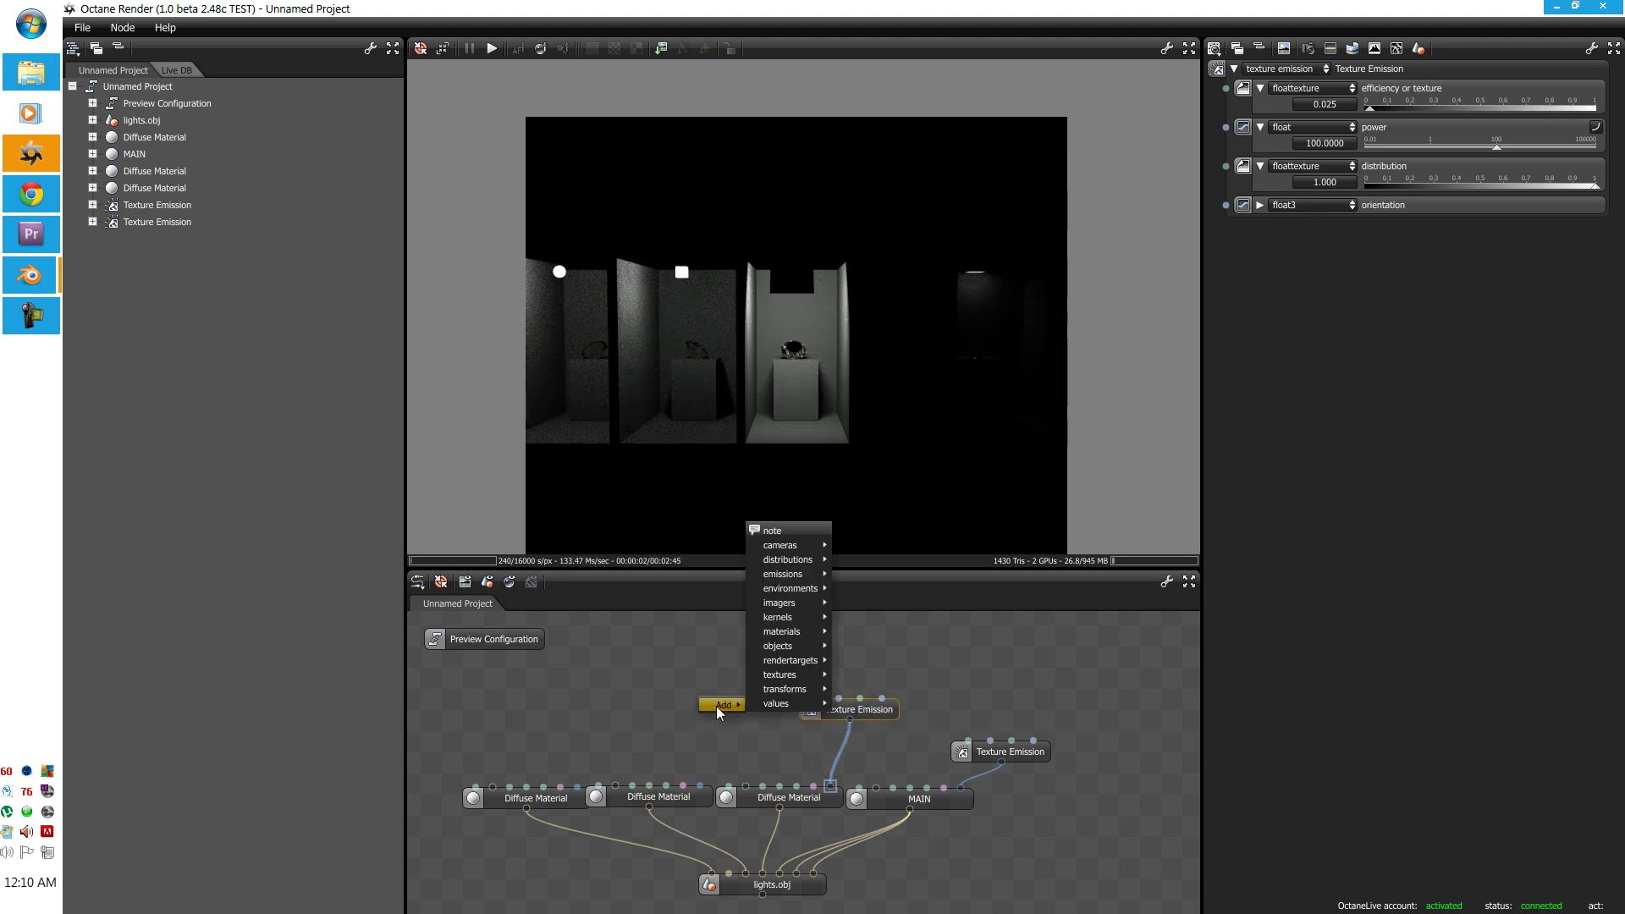
mouse_move(800, 631)
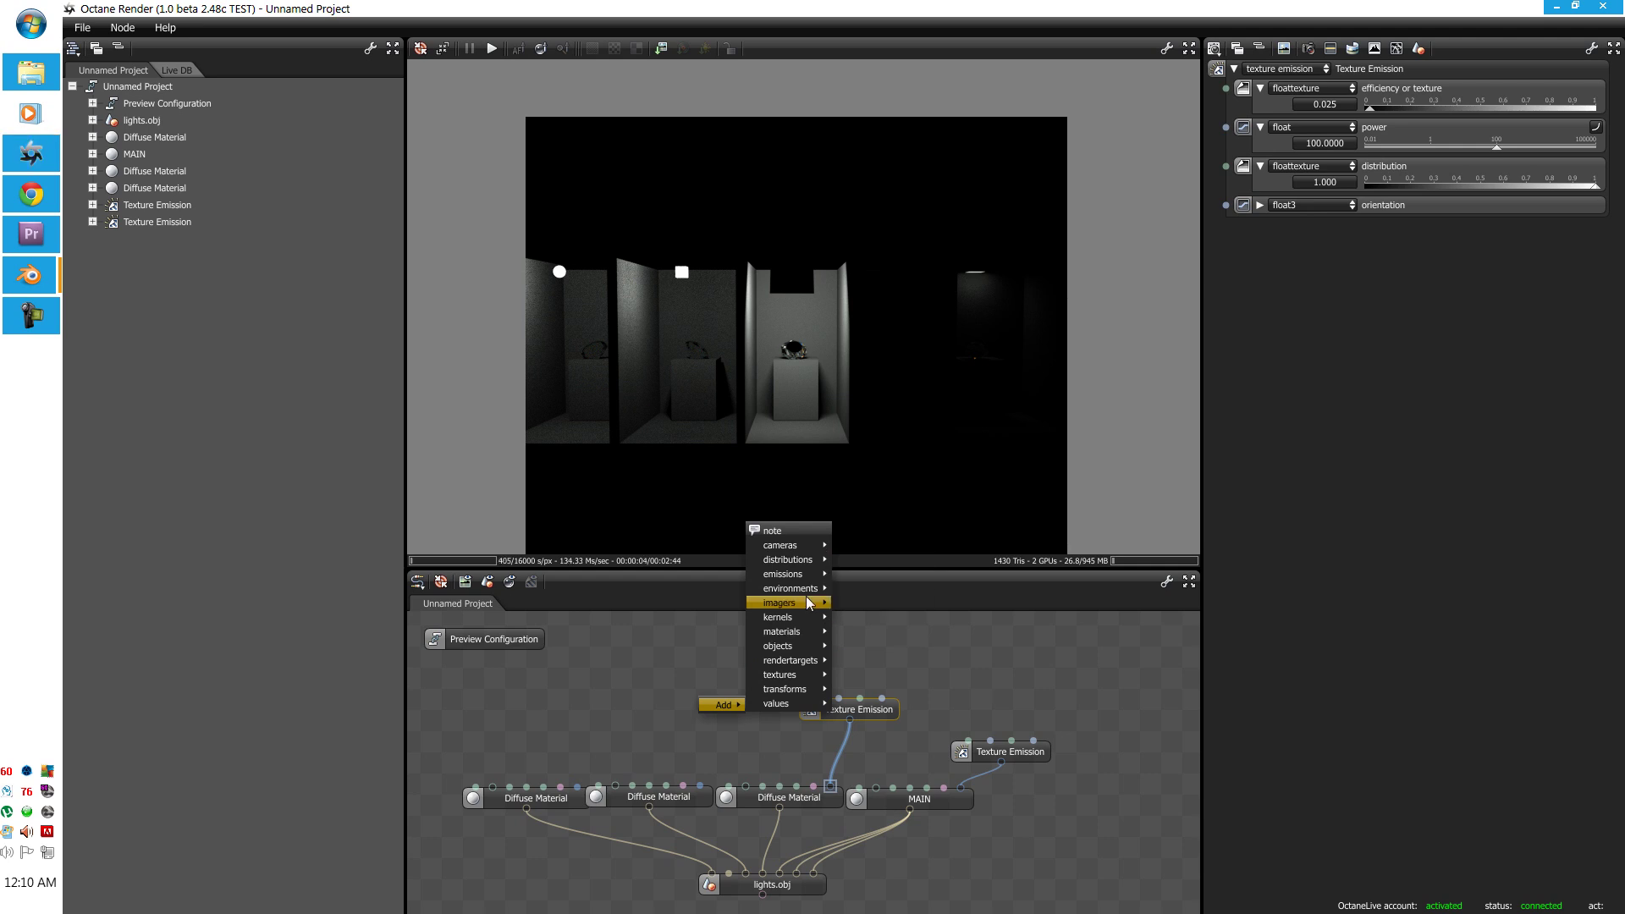
mouse_move(799, 574)
click(878, 573)
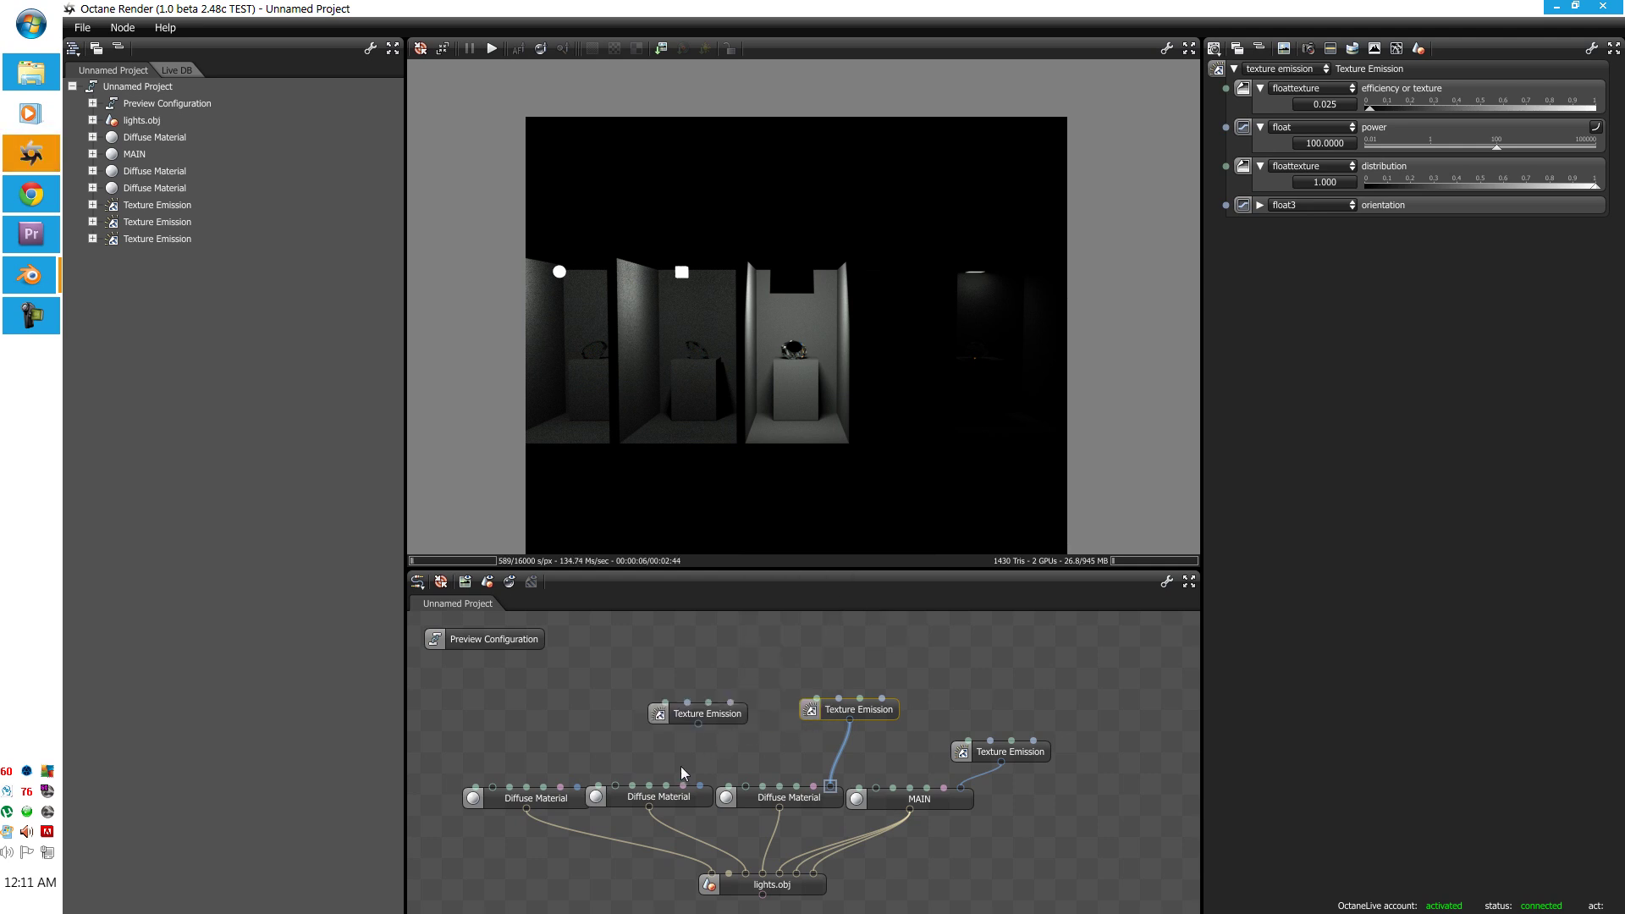
drag(687, 774, 698, 784)
drag(711, 715, 694, 749)
drag(812, 714, 713, 744)
click(823, 744)
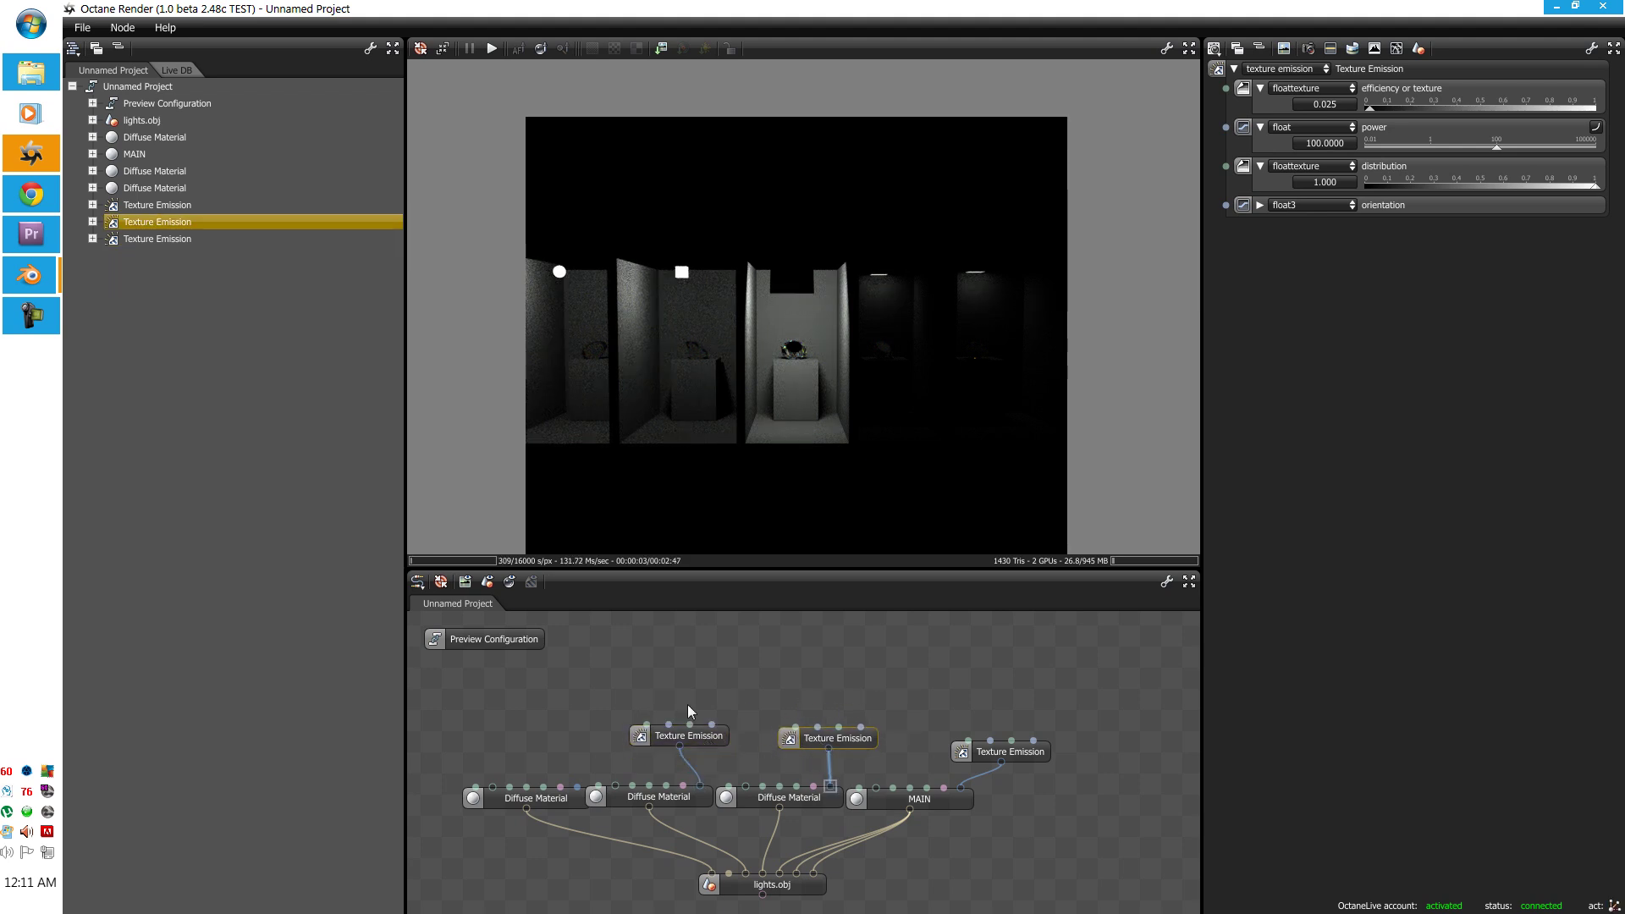
right_click(603, 686)
Step: Load 19.ies from the NICE_IES folder as a float image node
mouse_move(627, 692)
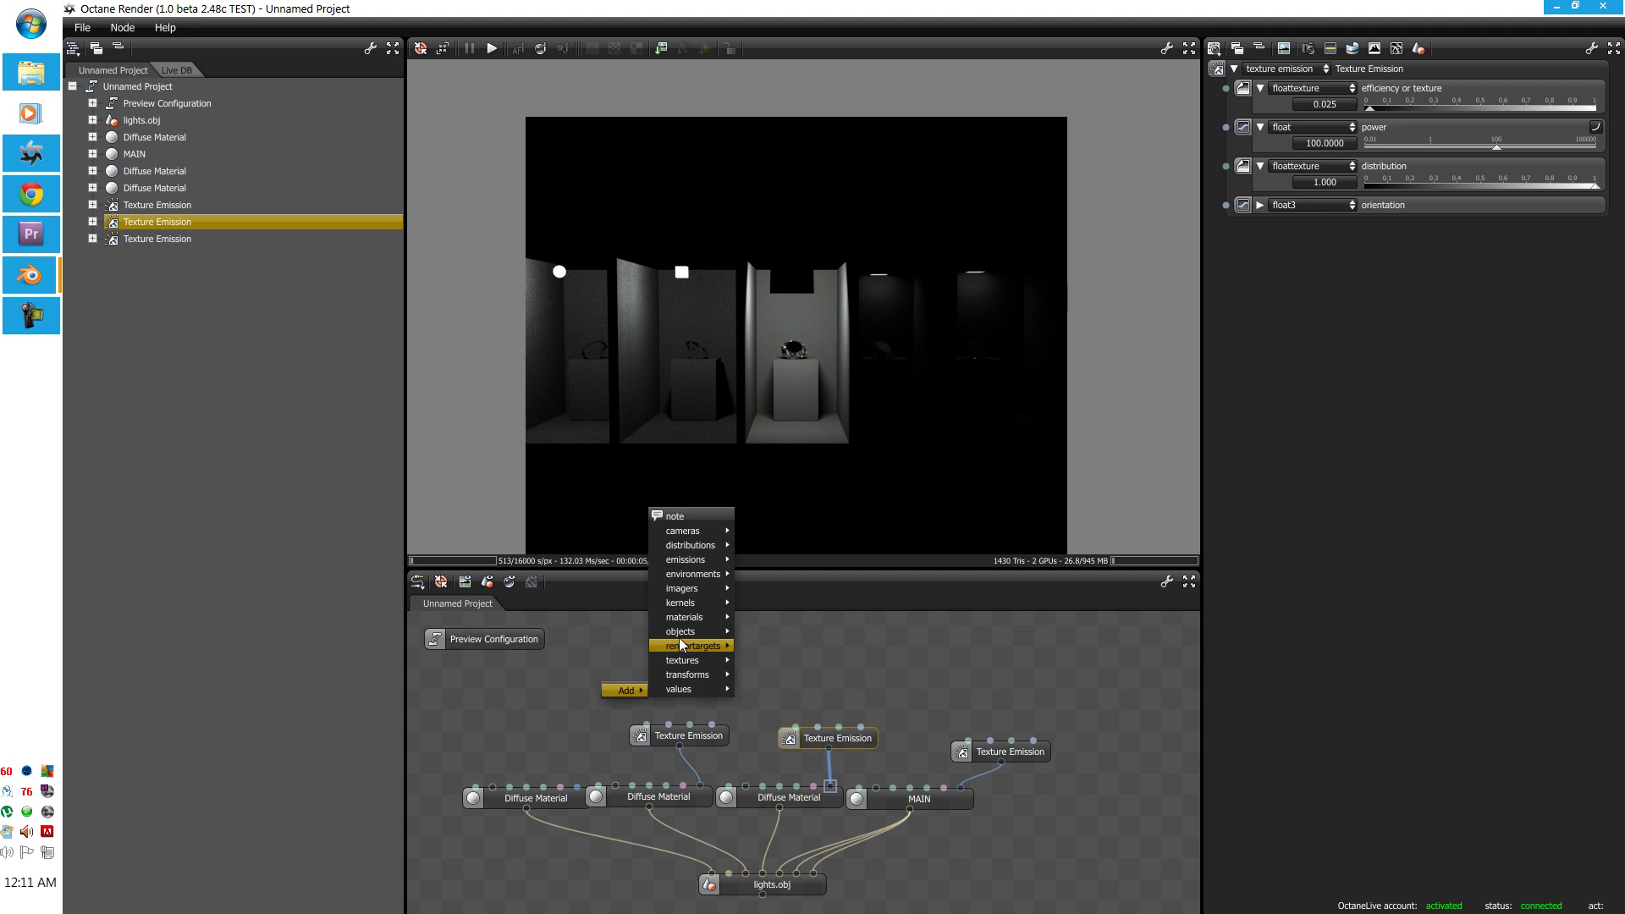
mouse_move(679, 667)
mouse_move(786, 645)
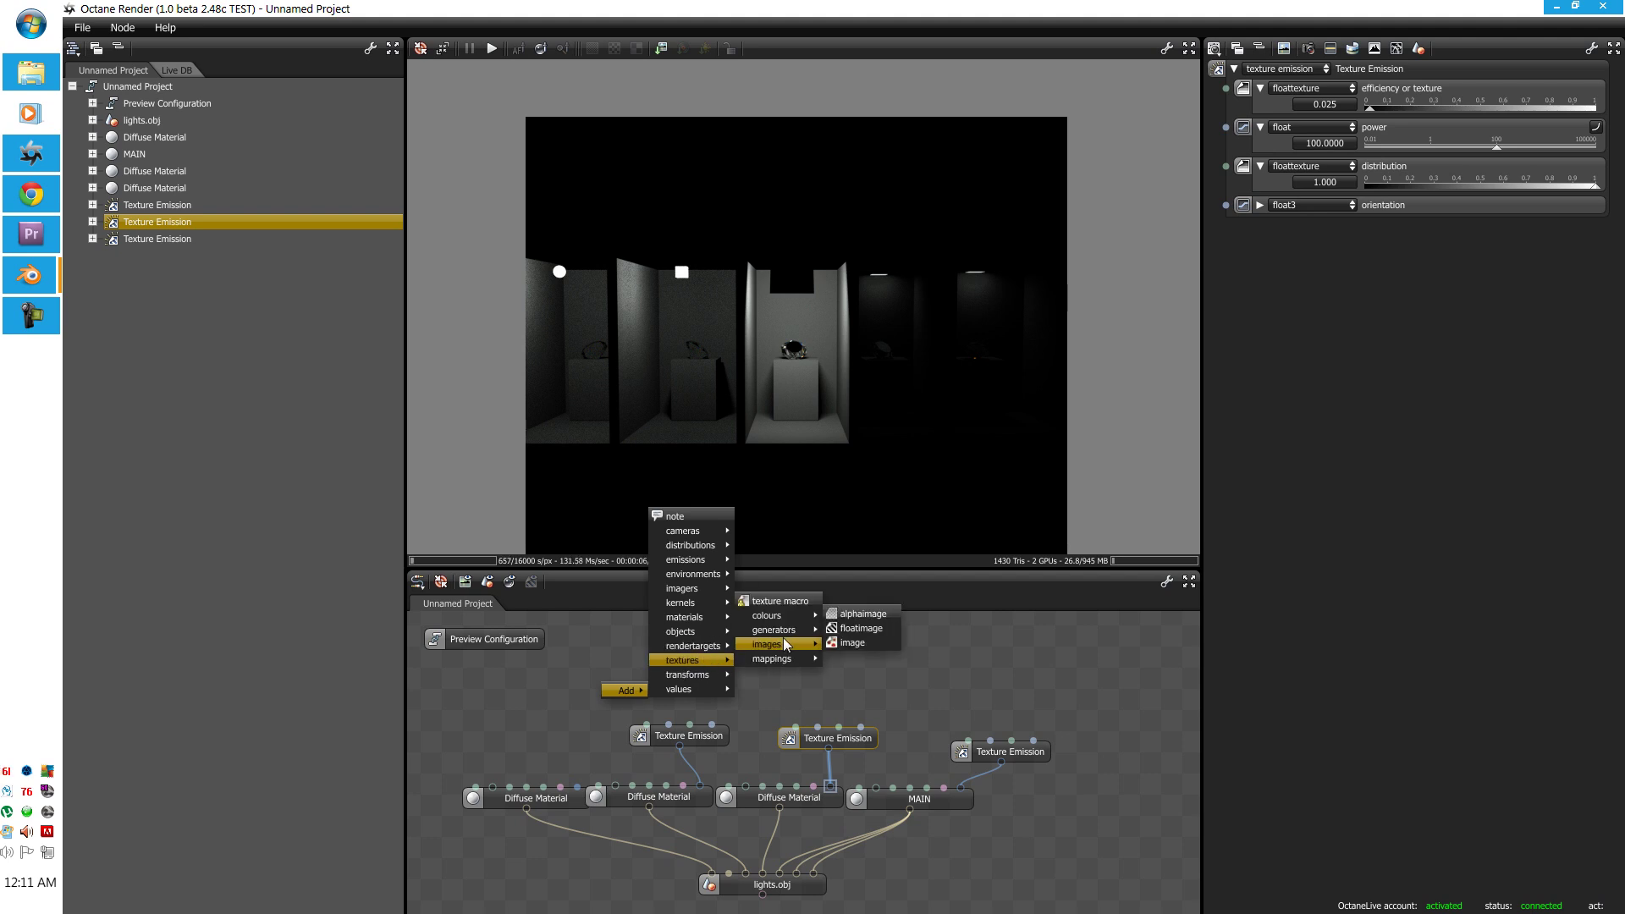
click(881, 632)
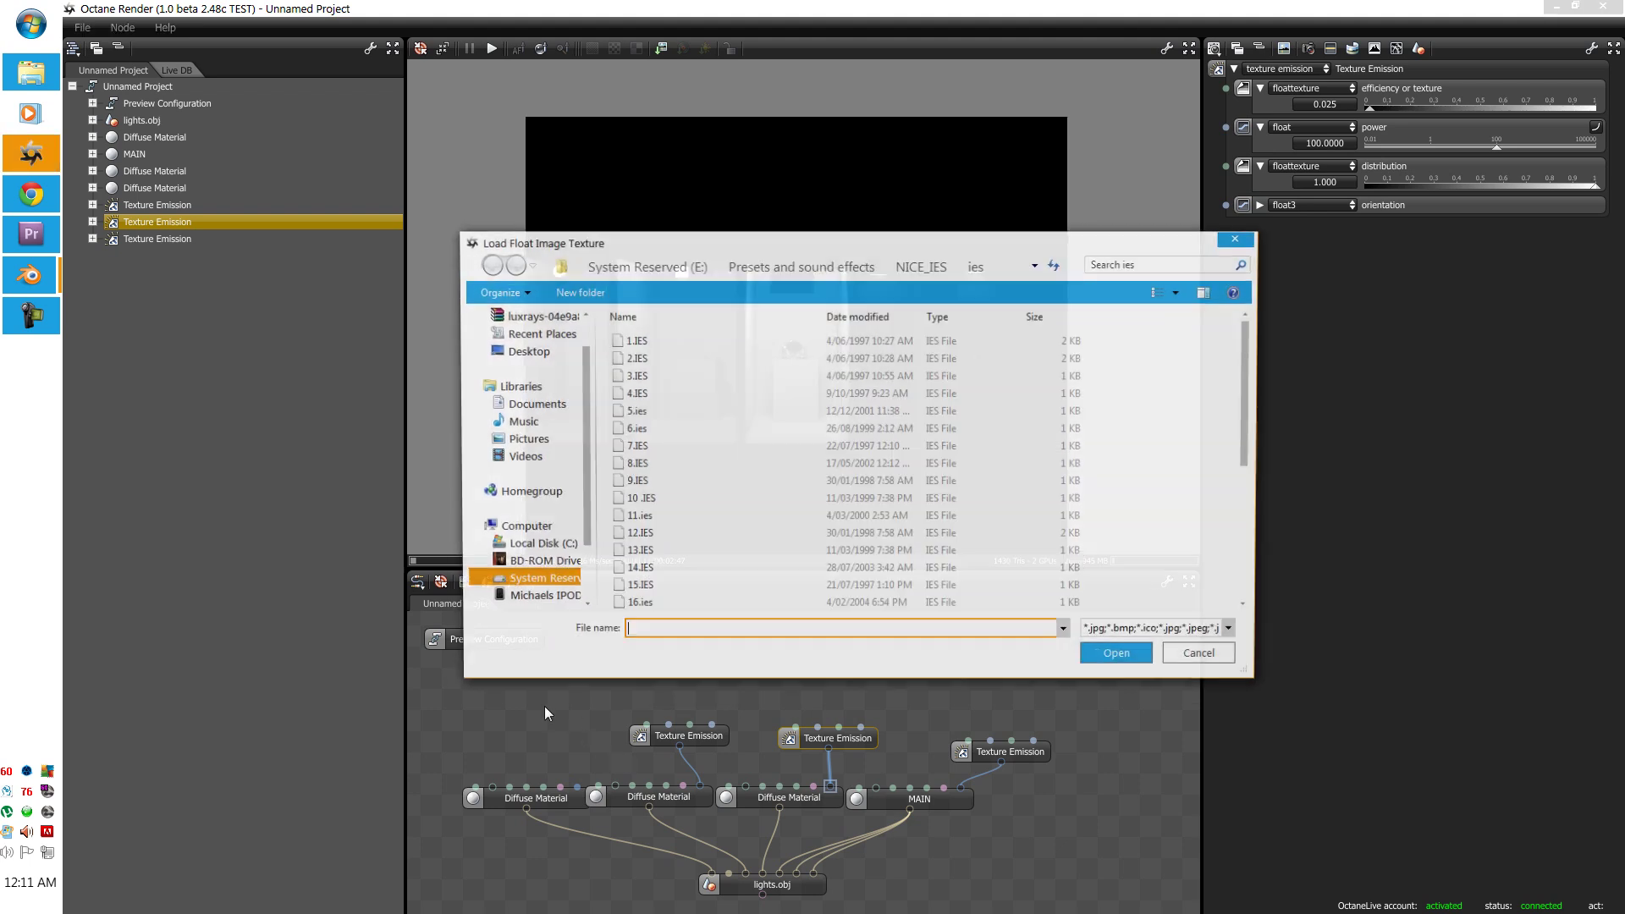
click(785, 391)
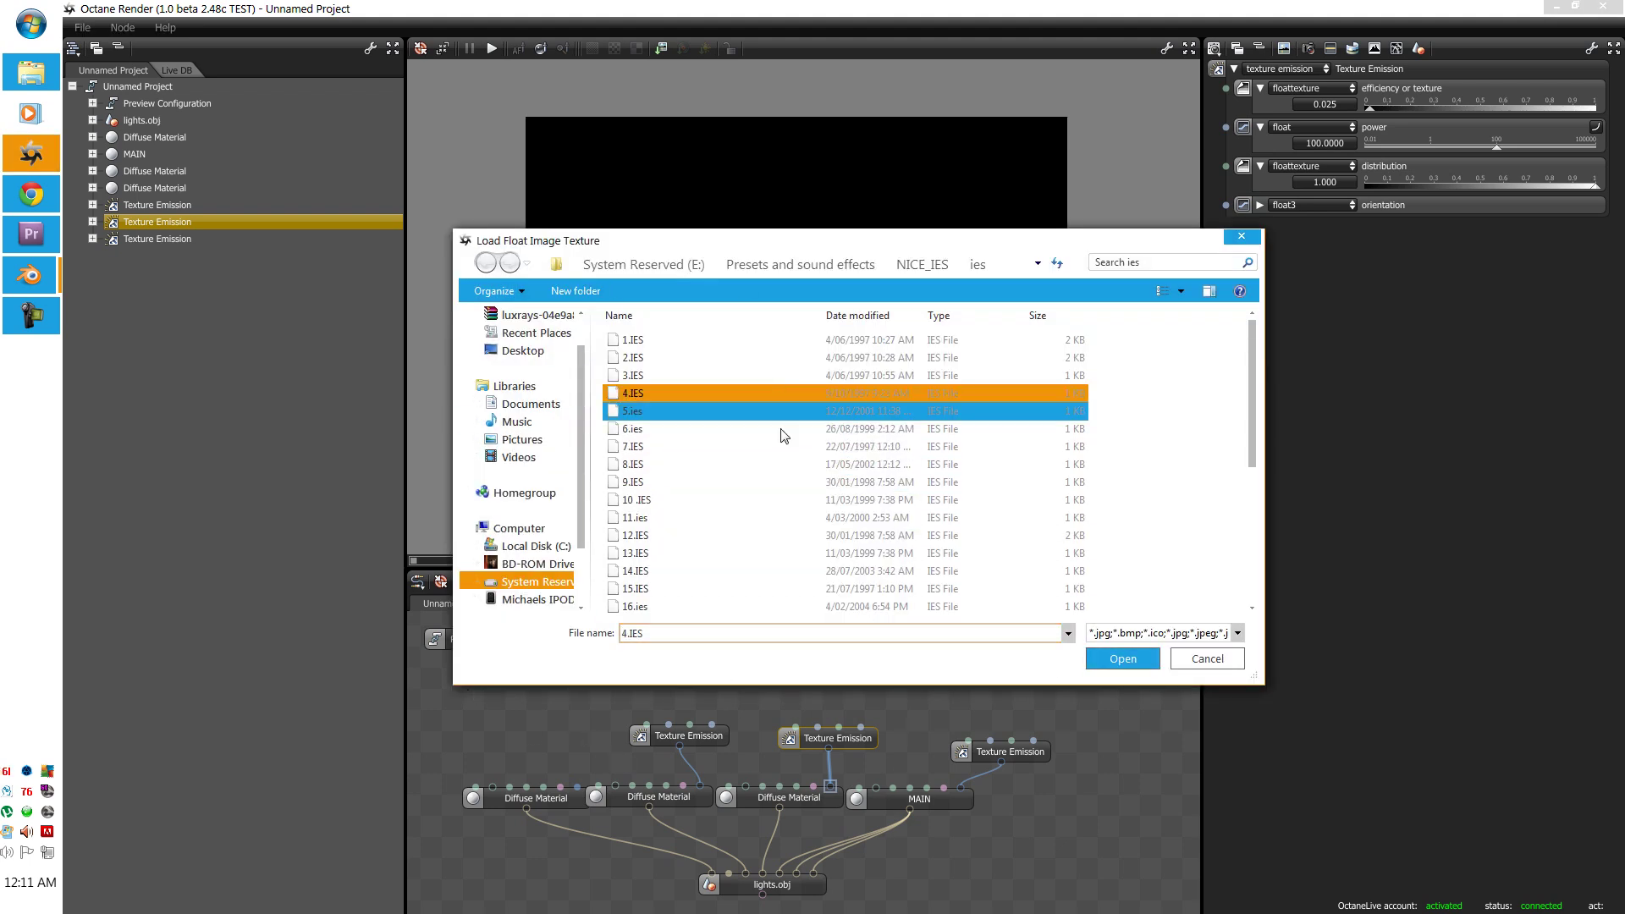
scroll(786, 424, down, 5)
click(774, 536)
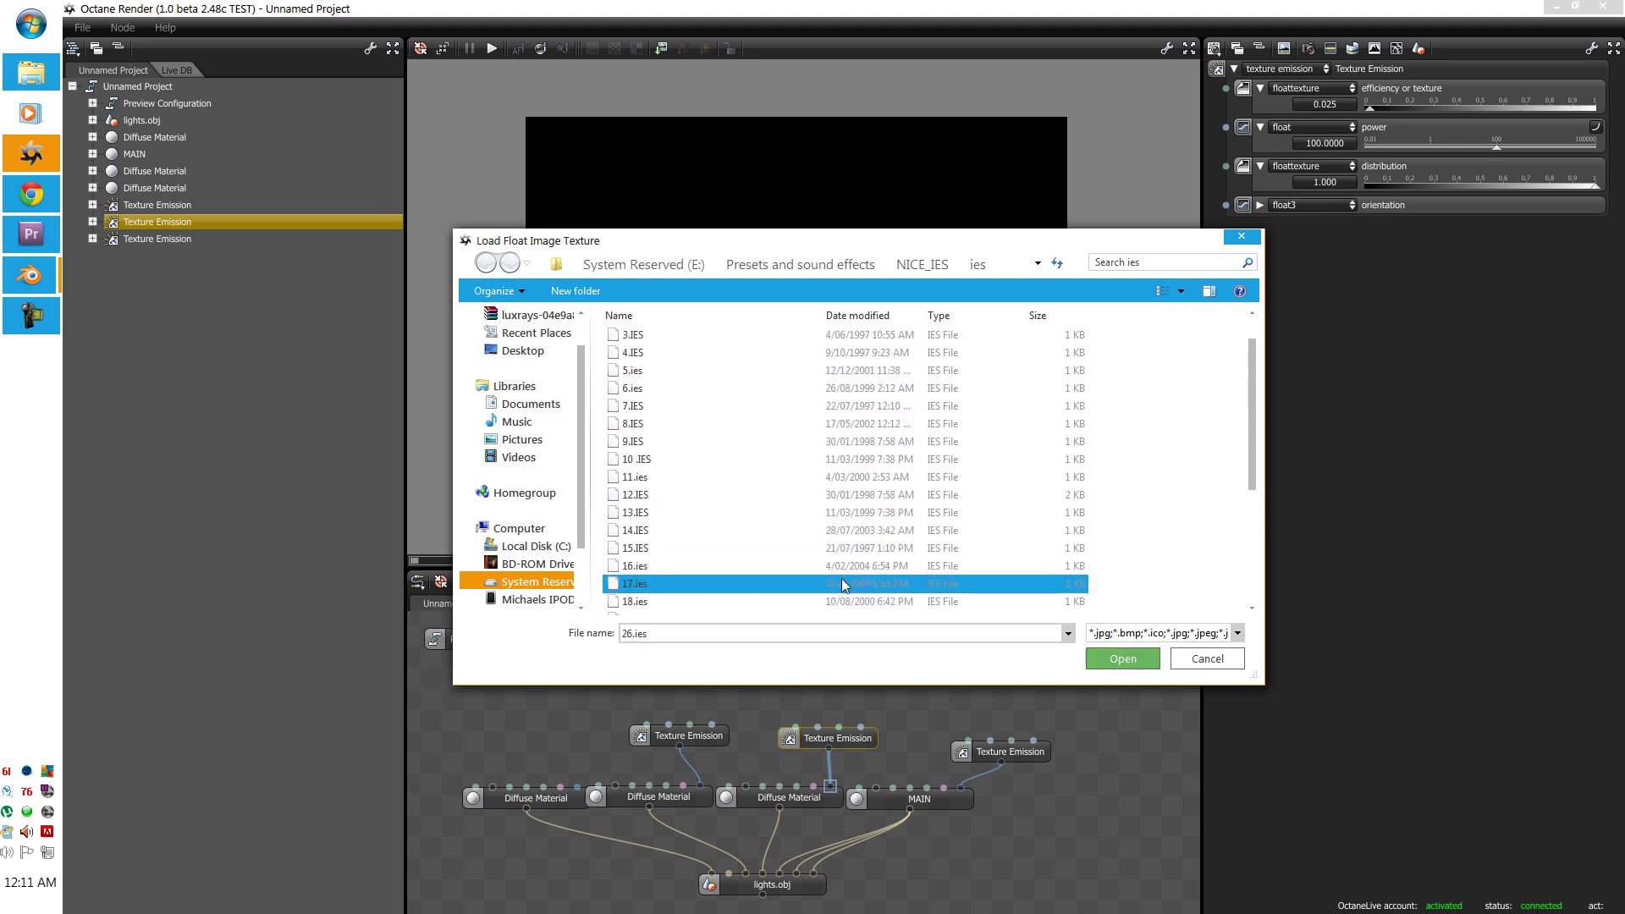
click(668, 412)
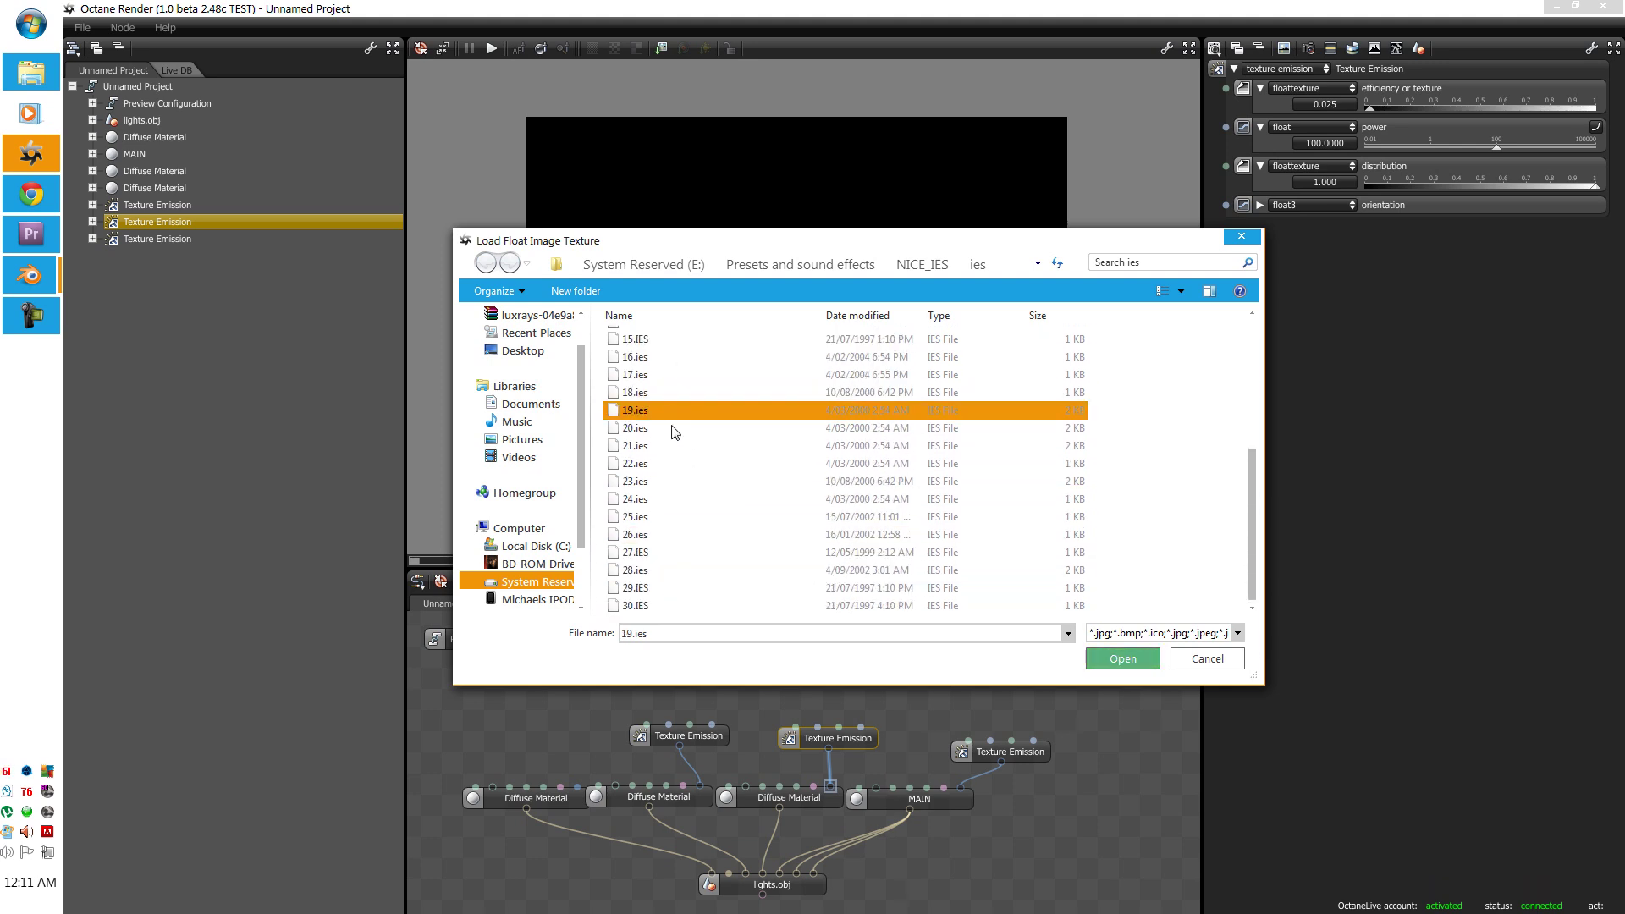
click(1124, 659)
drag(609, 699, 610, 678)
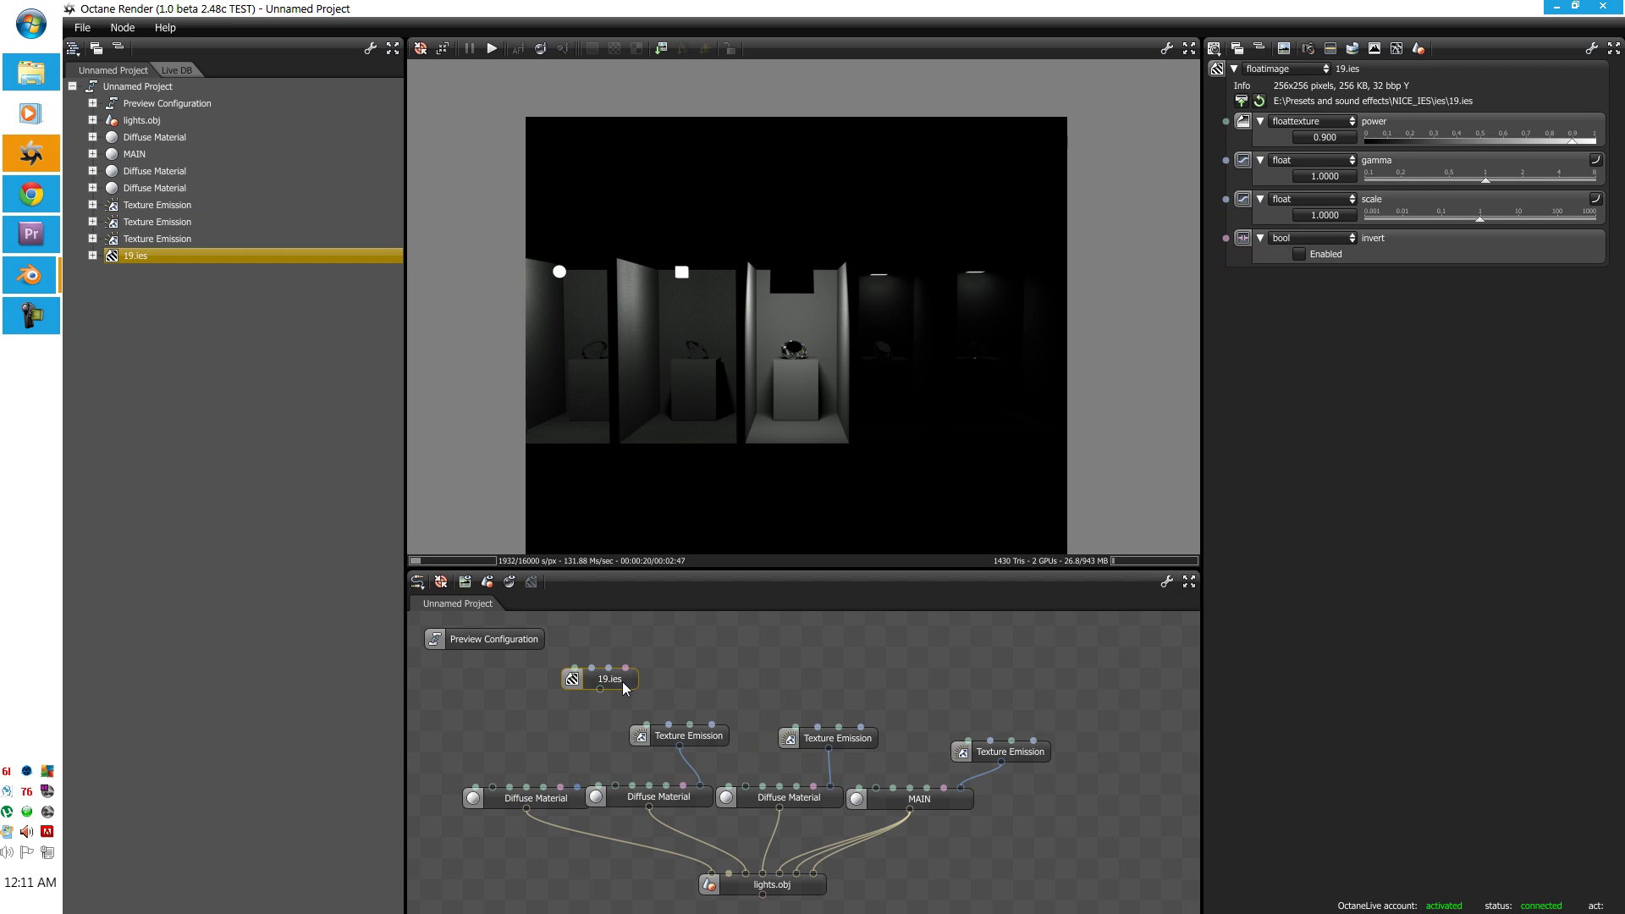
Step: Add a second float image node with 6.ies, placed above the middle emitter
right_click(726, 684)
mouse_move(747, 688)
mouse_move(816, 657)
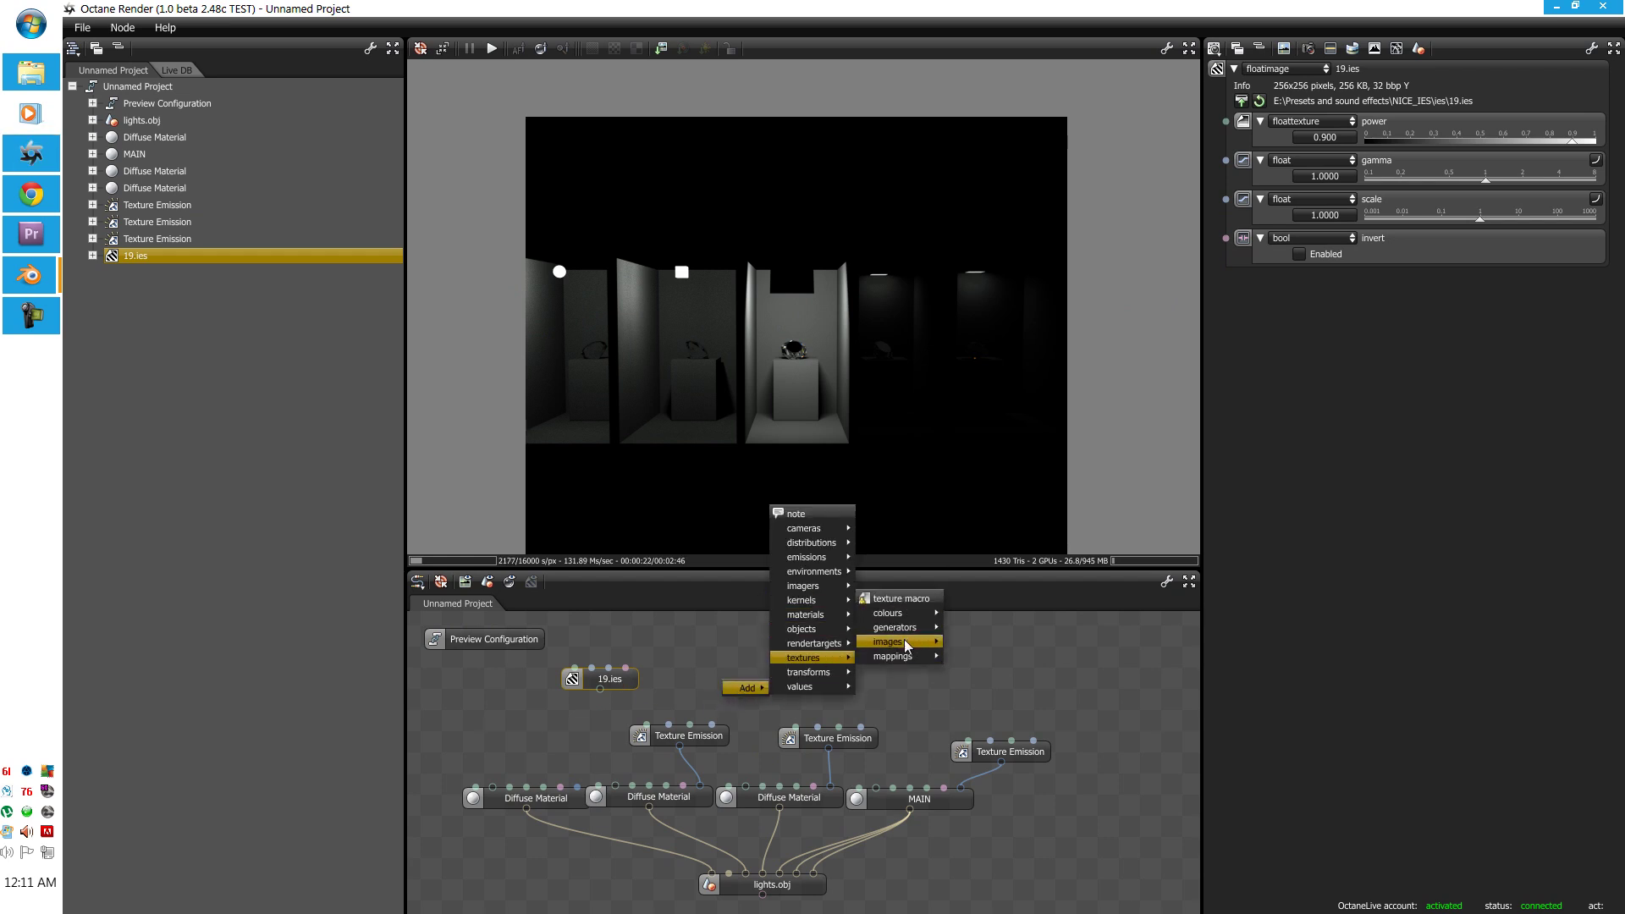
mouse_move(889, 641)
click(982, 625)
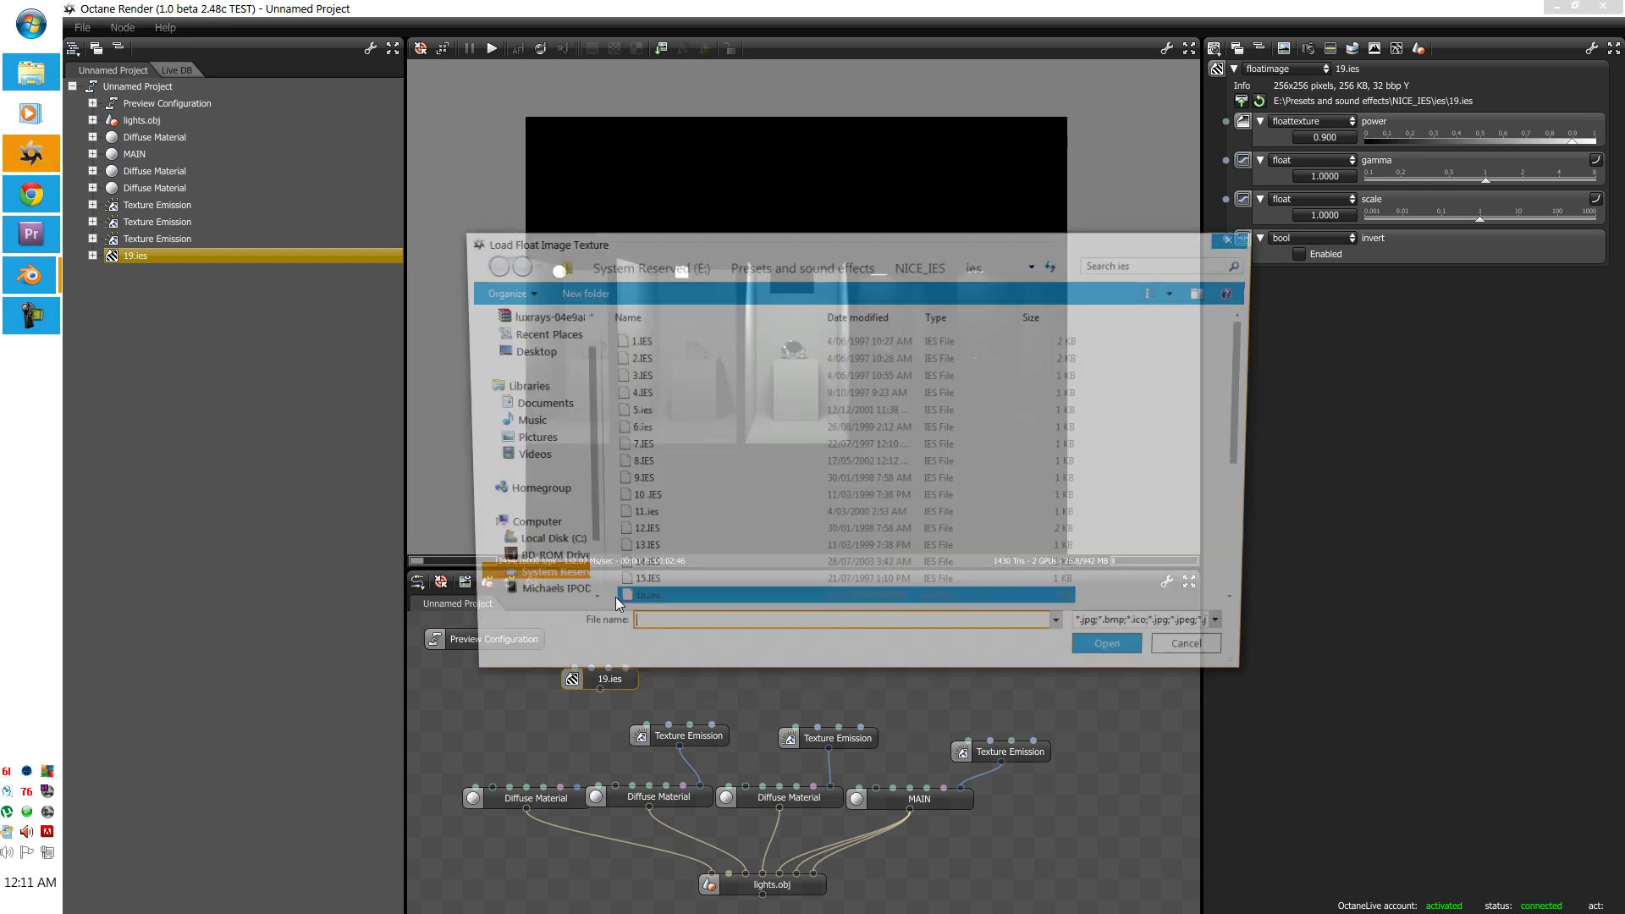
click(813, 481)
click(745, 429)
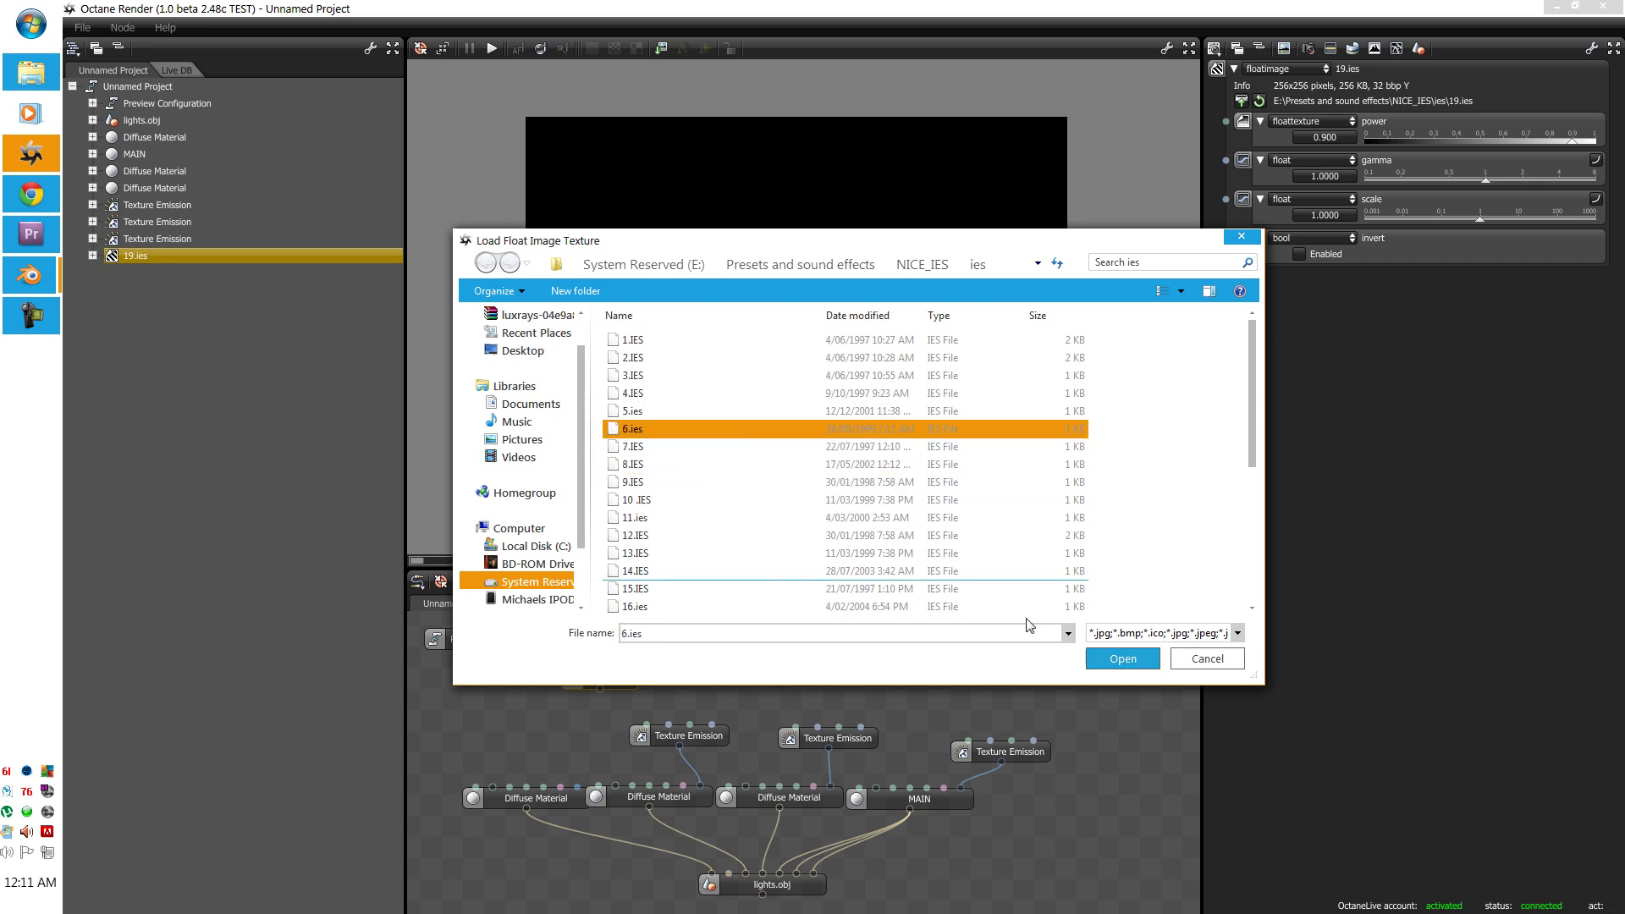
click(1123, 659)
drag(734, 697, 875, 664)
Step: Connect 19.ies to the first emitter's distribution and 6.ies to the middle emitter; set 19.ies gamma 1.3907
drag(637, 677, 704, 664)
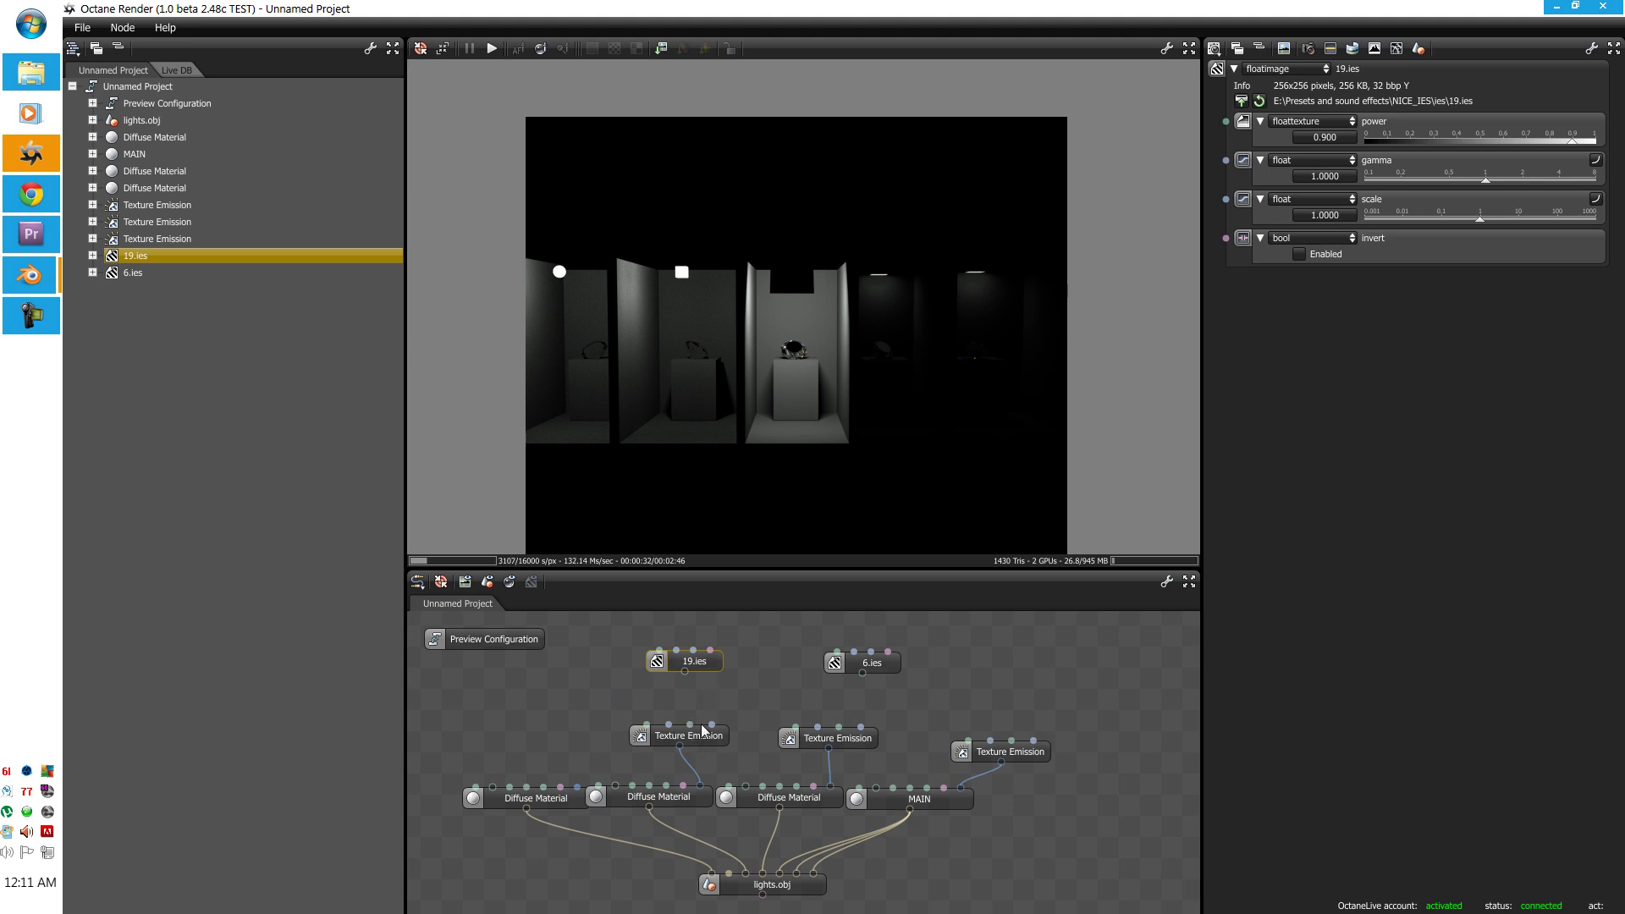
click(701, 738)
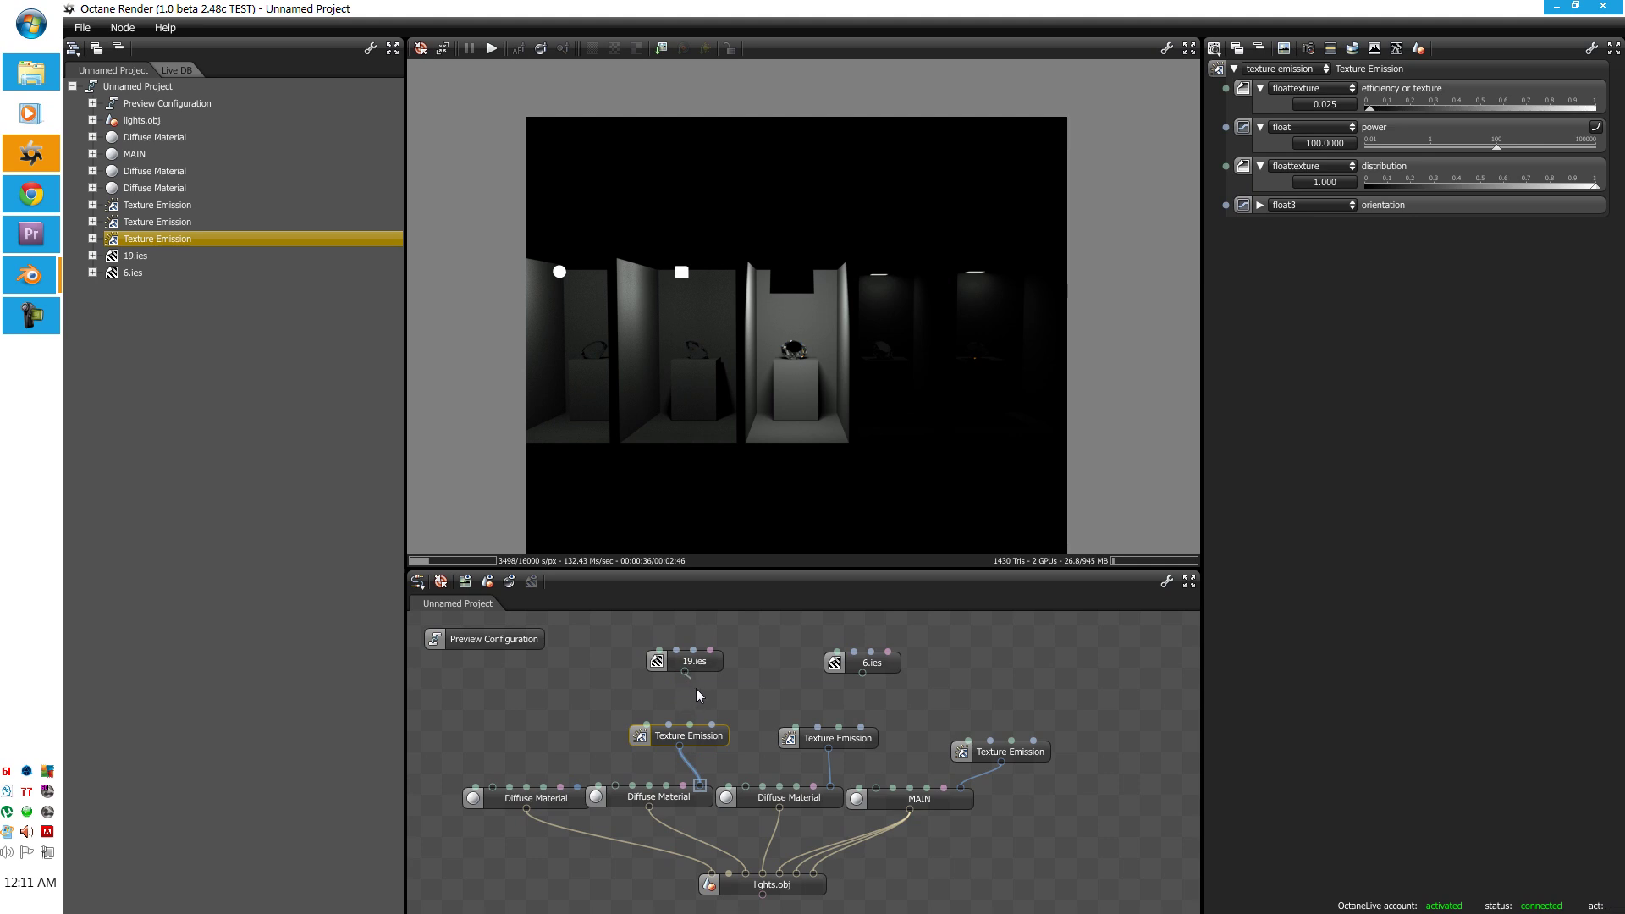
drag(696, 713, 690, 724)
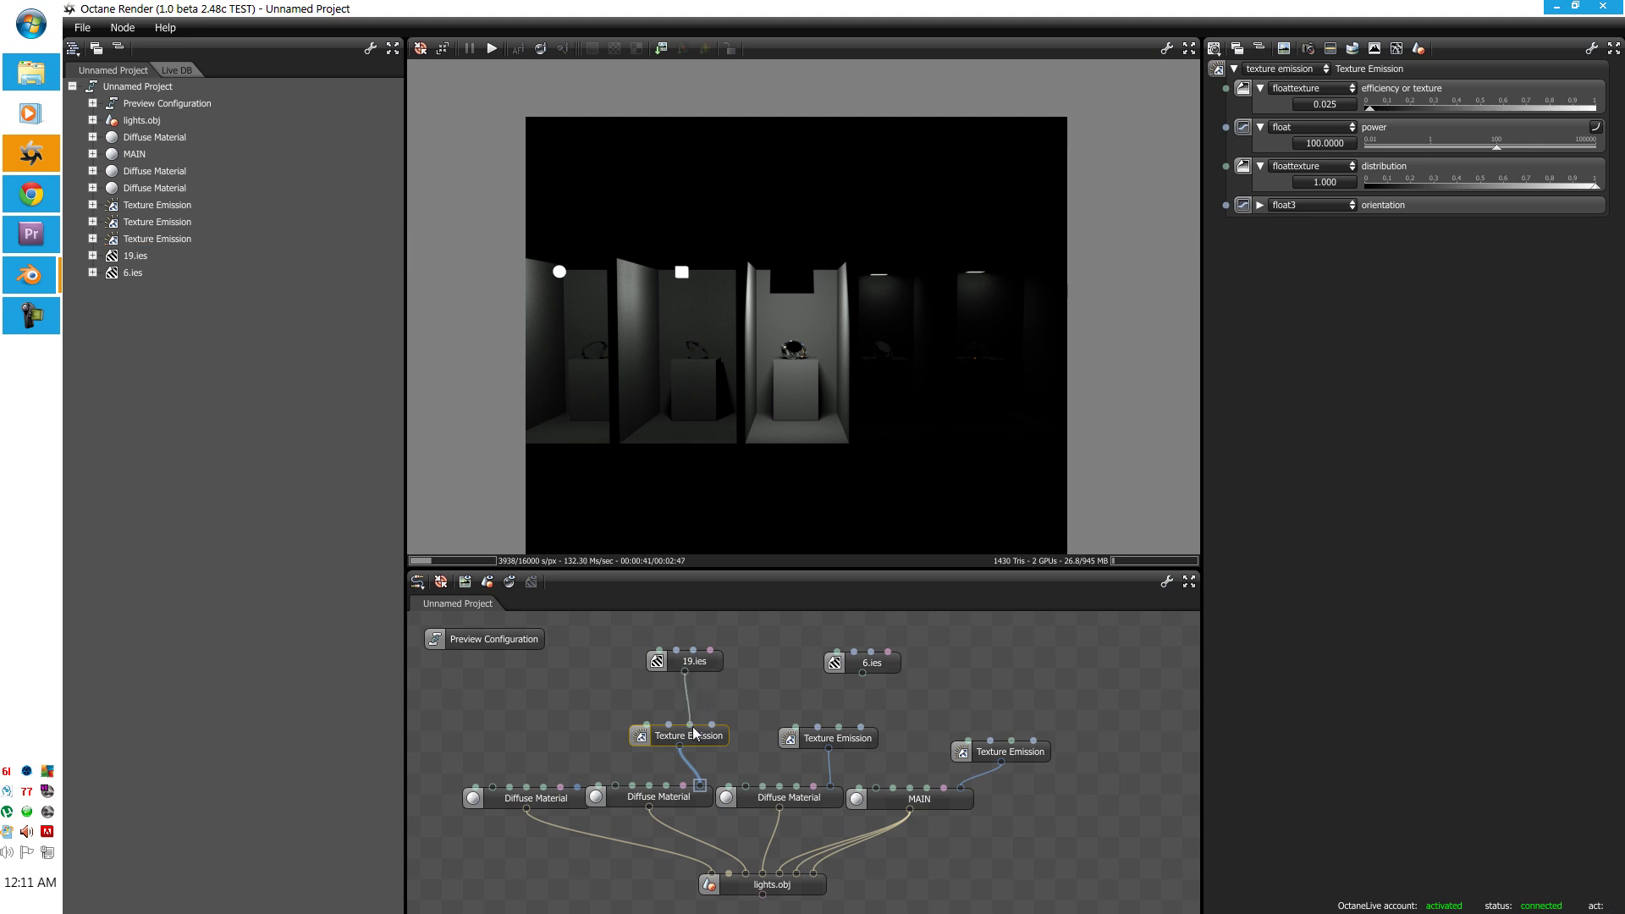
drag(862, 674, 839, 730)
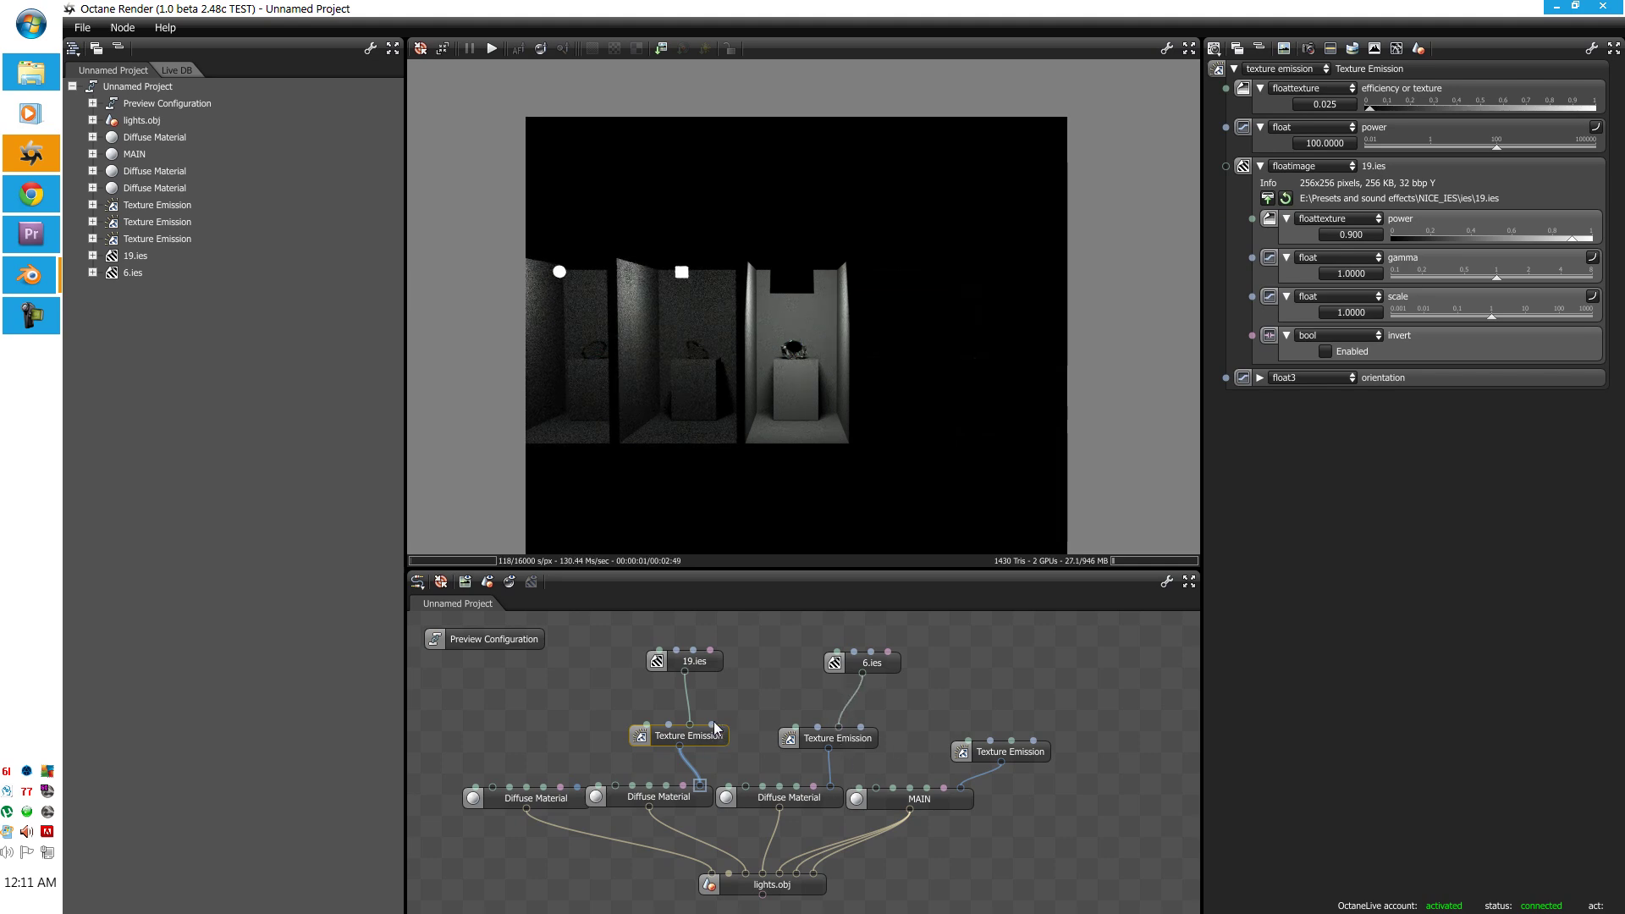
click(710, 664)
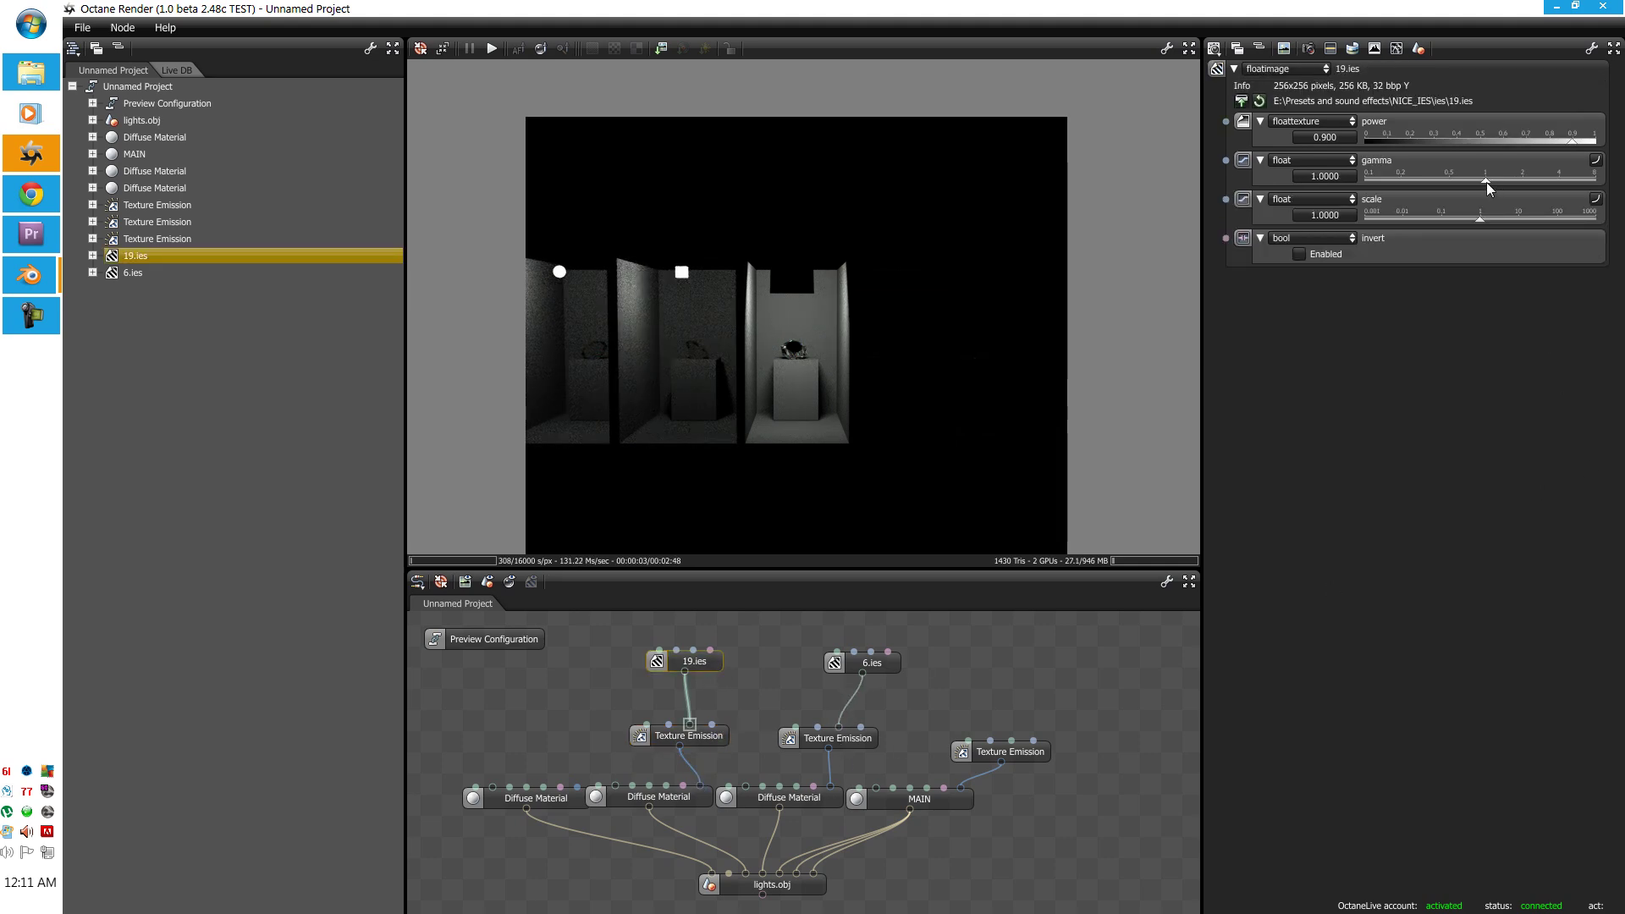
mouse_move(1487, 181)
mouse_down()
mouse_move(1557, 183)
mouse_move(1502, 188)
mouse_up()
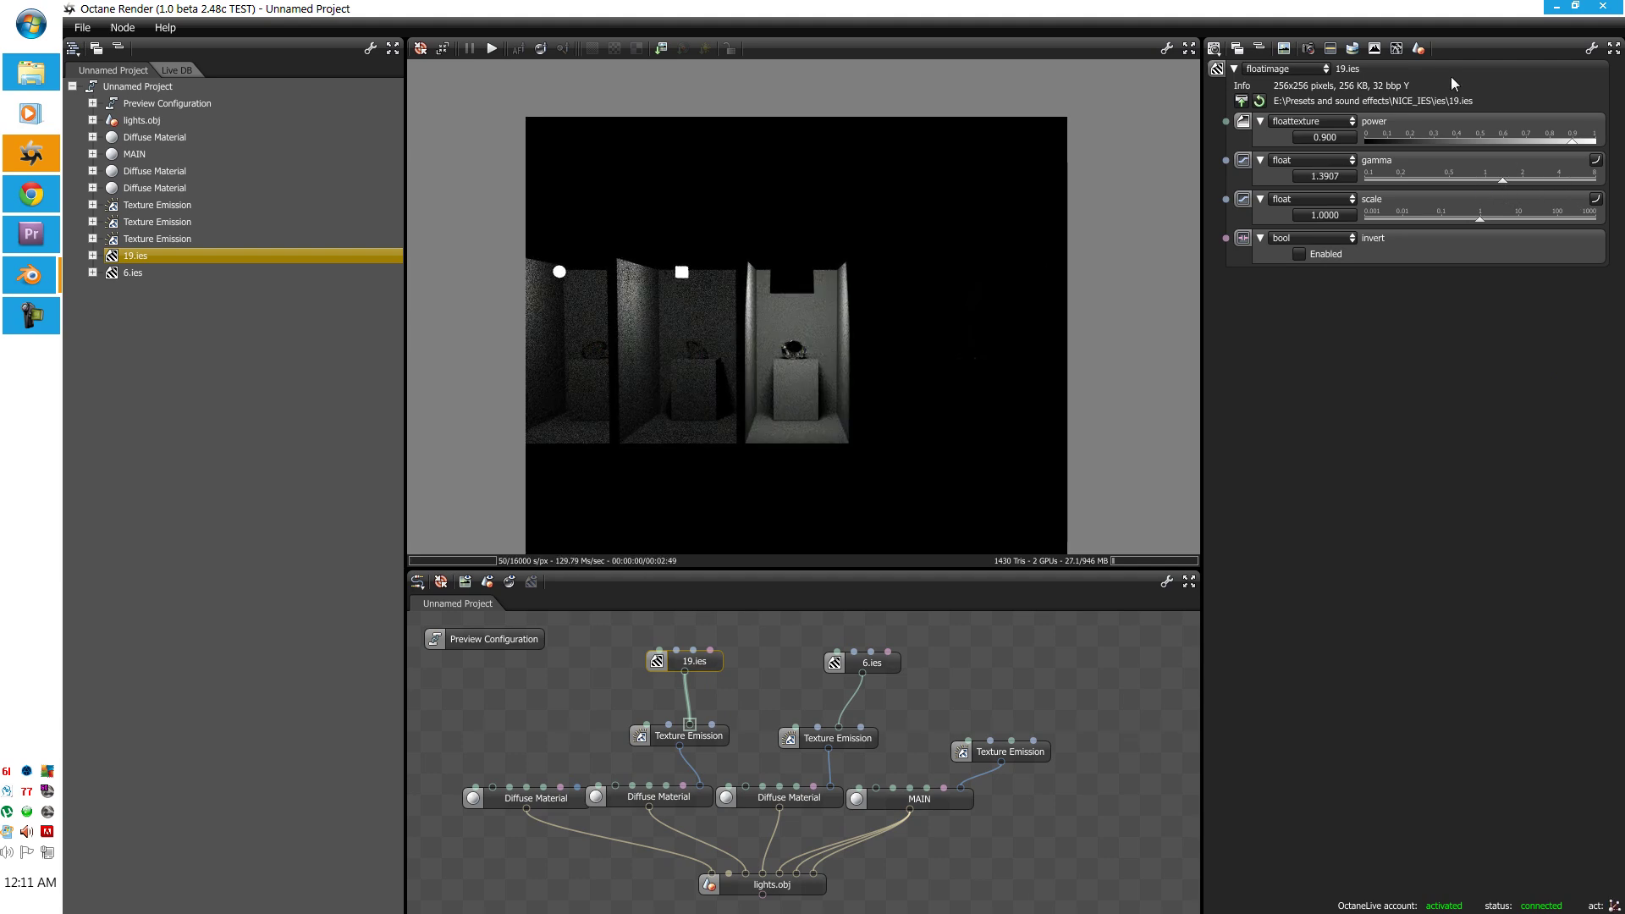
Step: Set 19.ies power to 0.993 and the first emitter's power 16037.1891, efficiency 0.165
drag(1578, 142, 1593, 142)
click(707, 734)
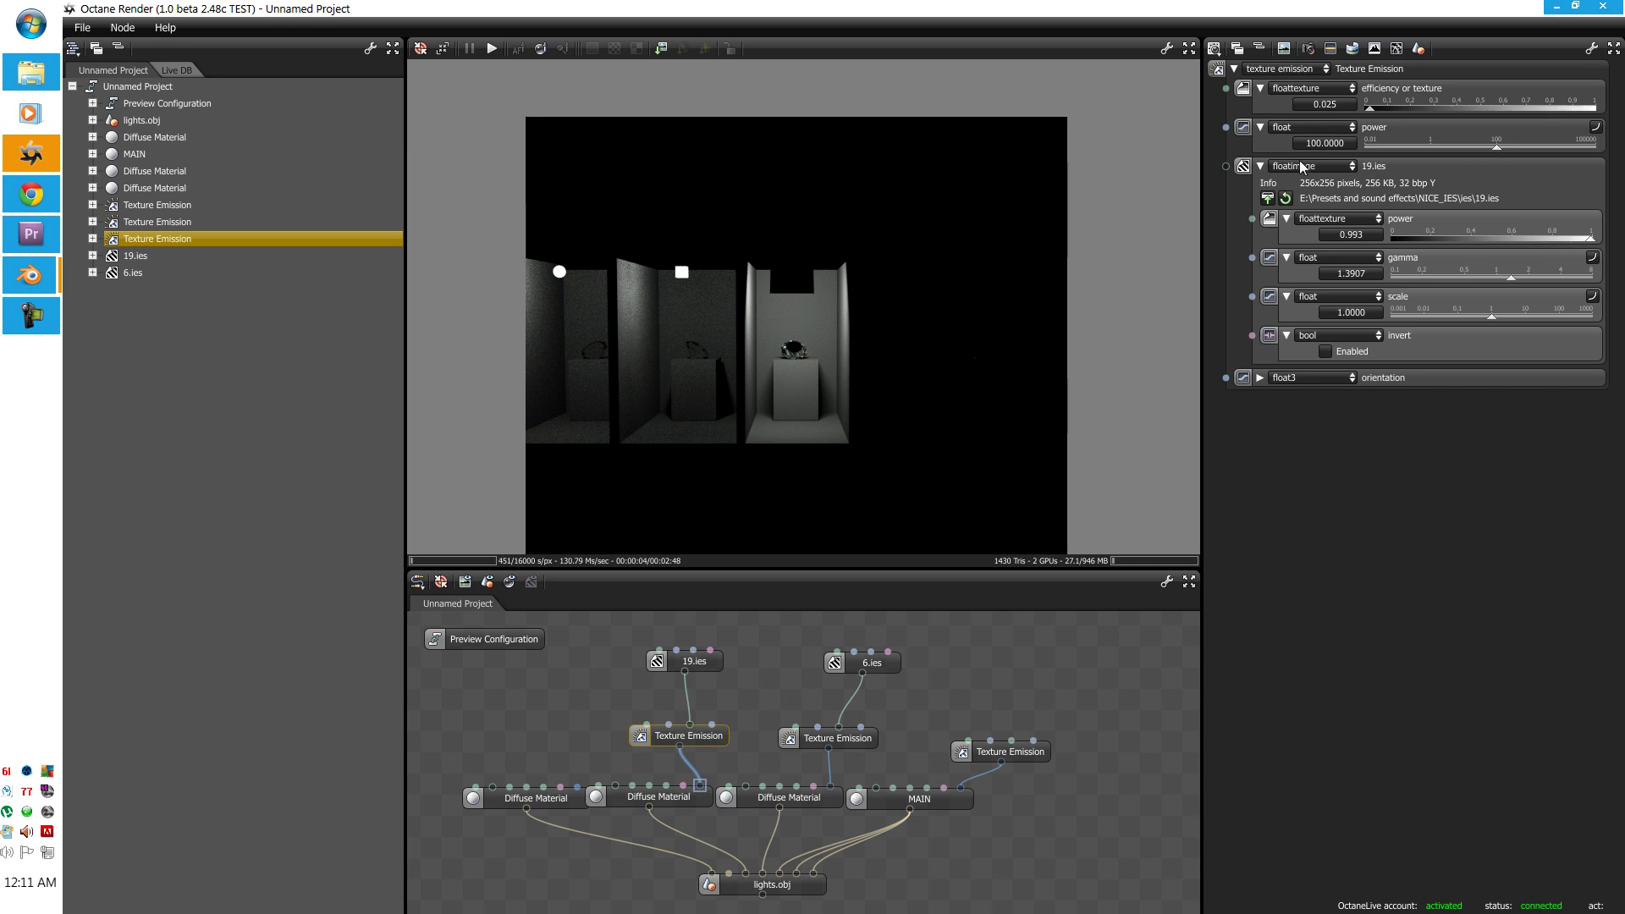
drag(1501, 146, 1556, 148)
click(1570, 149)
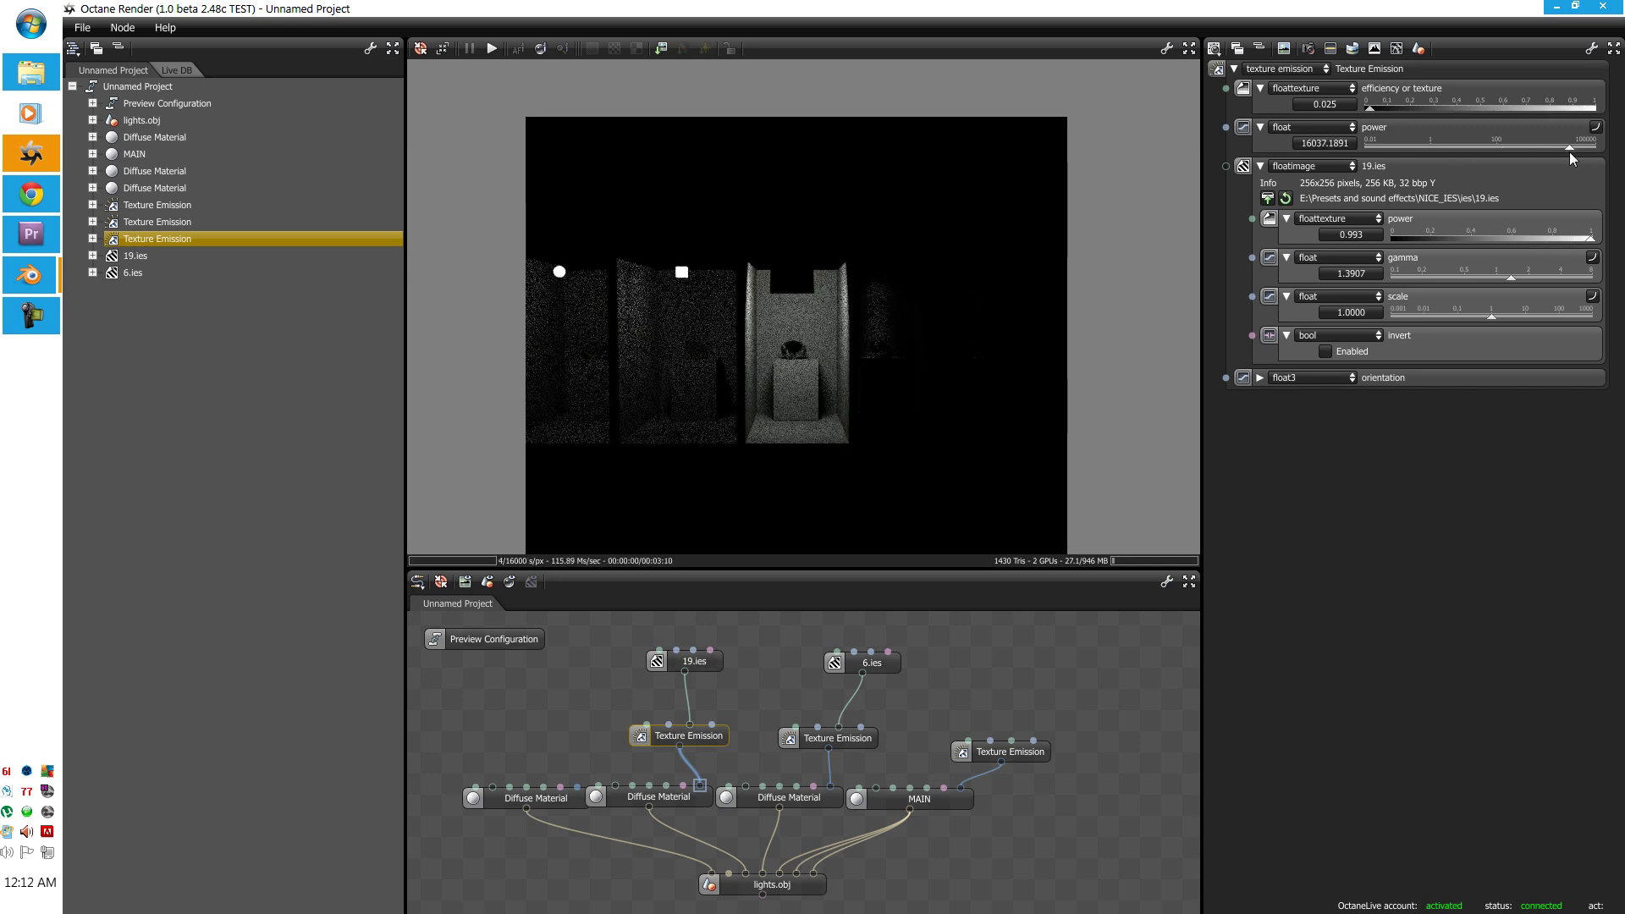
mouse_move(1372, 105)
mouse_down()
mouse_move(1474, 108)
mouse_move(1383, 114)
mouse_move(1403, 108)
mouse_up()
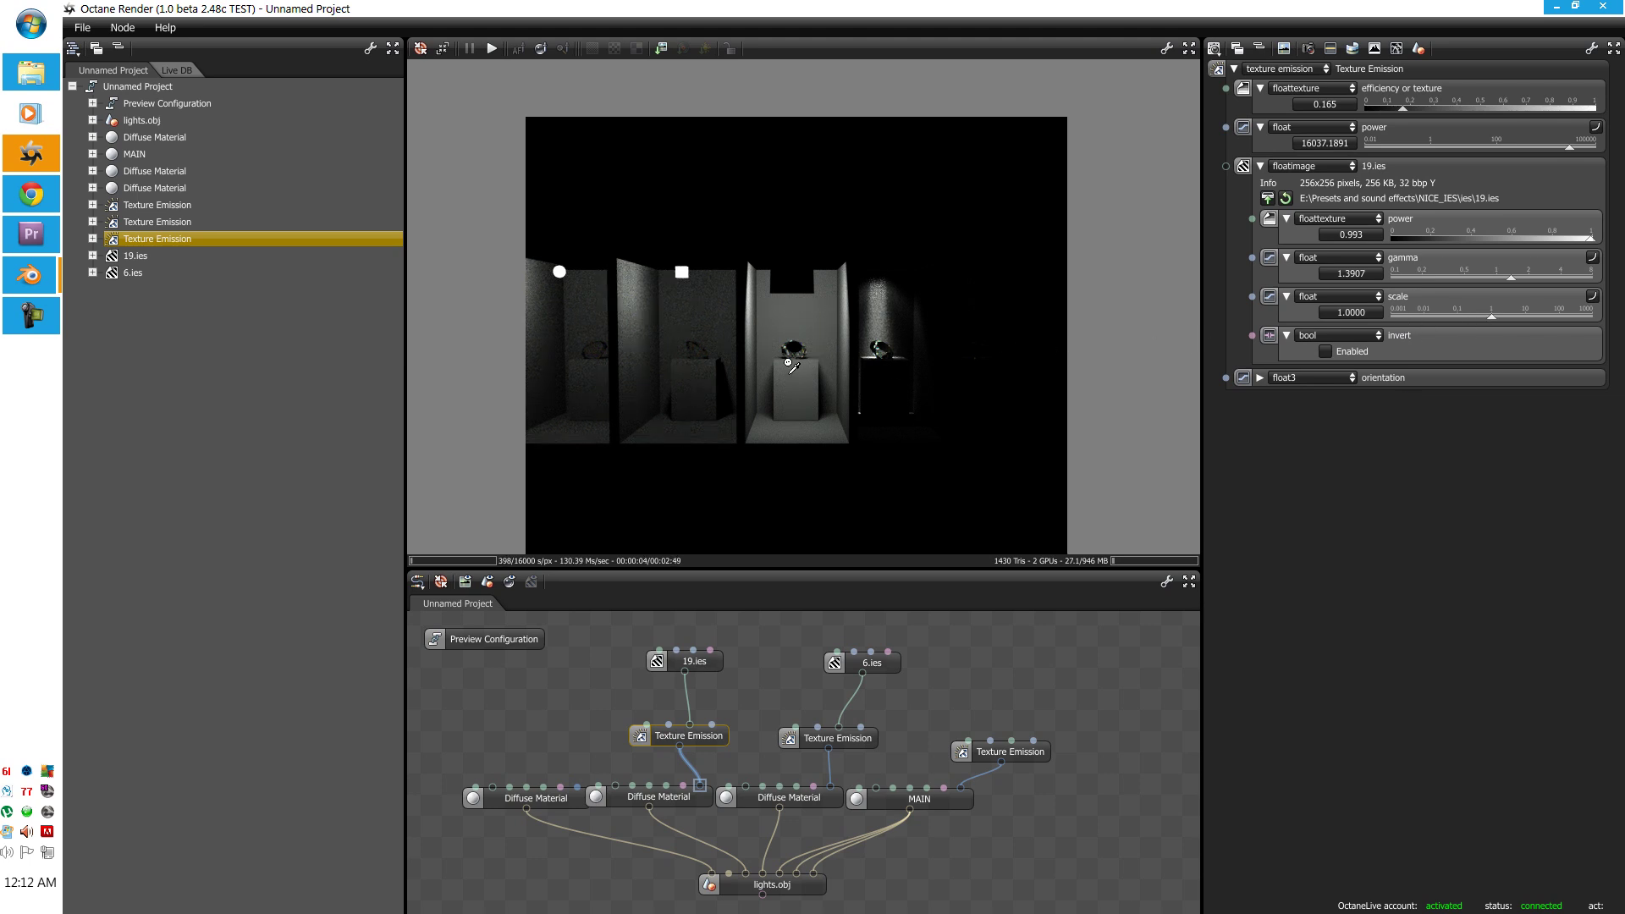
Step: Pick the camera focus point on the render and move closer to one booth
click(518, 48)
click(851, 268)
drag(696, 288, 777, 299)
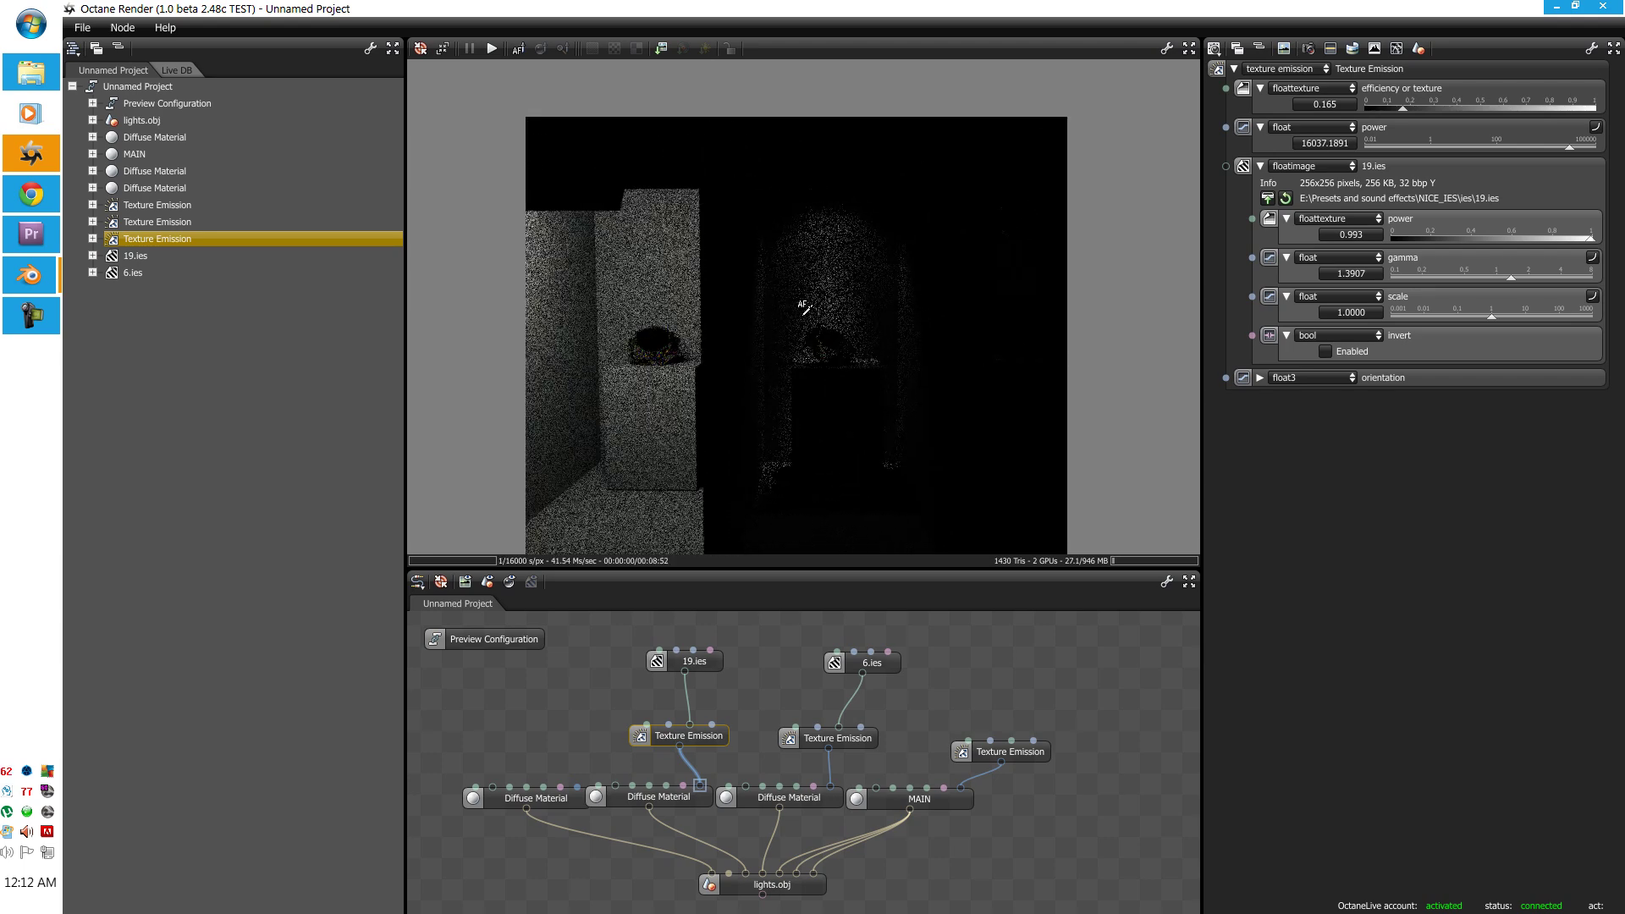
Step: Lower the 19.ies node's scale to 0.7570
click(692, 662)
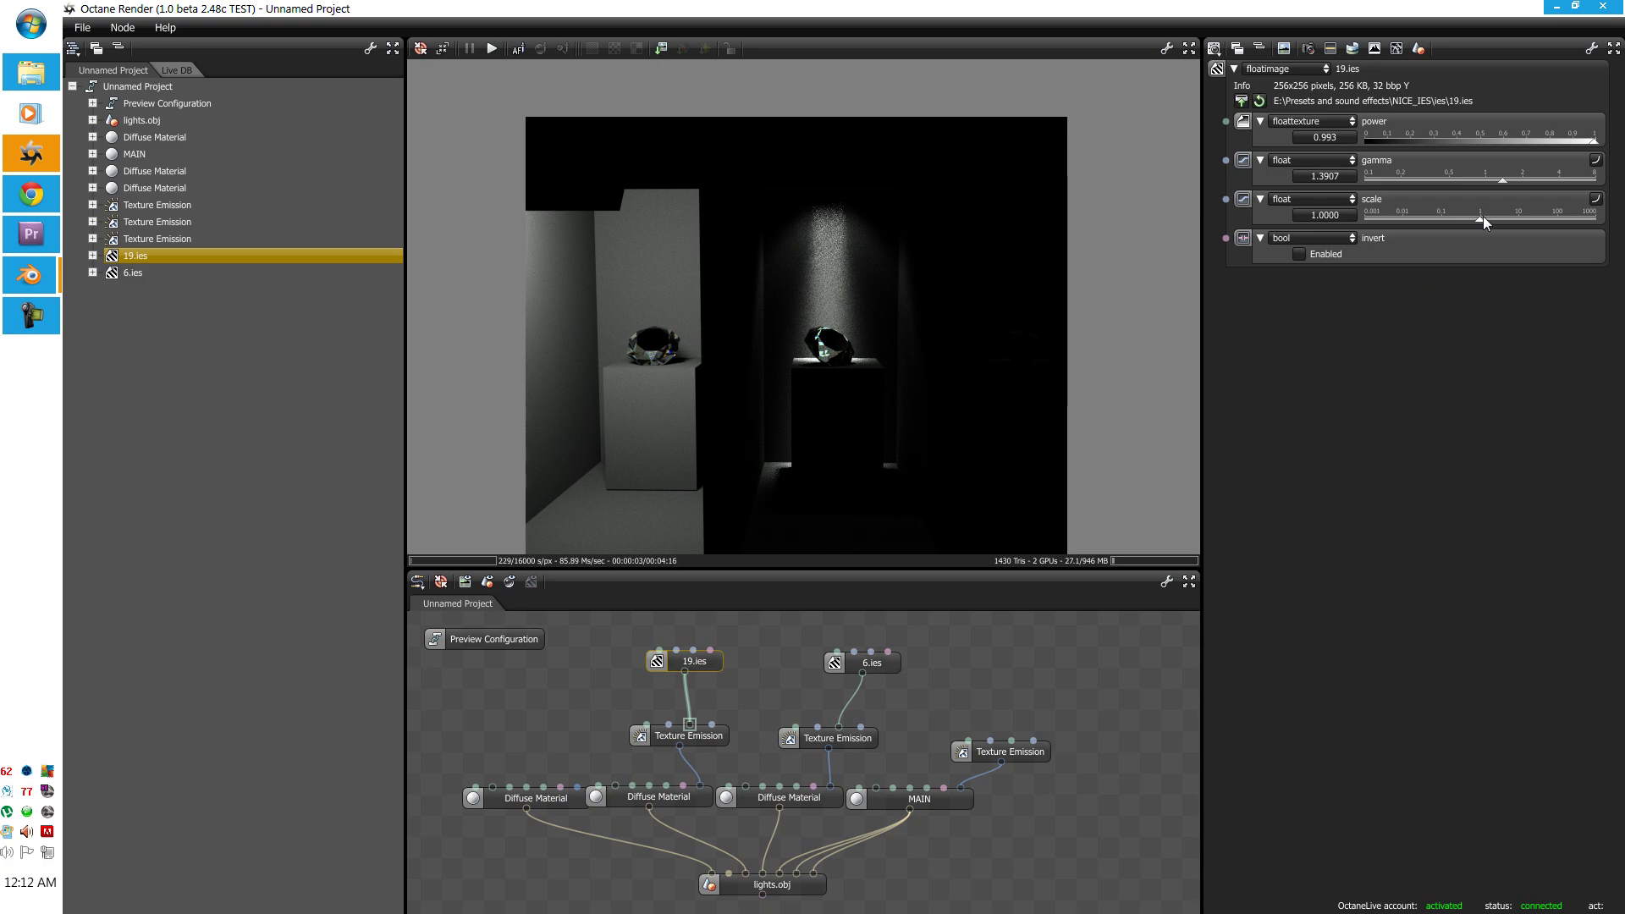
mouse_move(1483, 218)
mouse_down()
mouse_move(1455, 218)
mouse_move(1556, 203)
mouse_move(1459, 205)
mouse_move(1477, 209)
mouse_up()
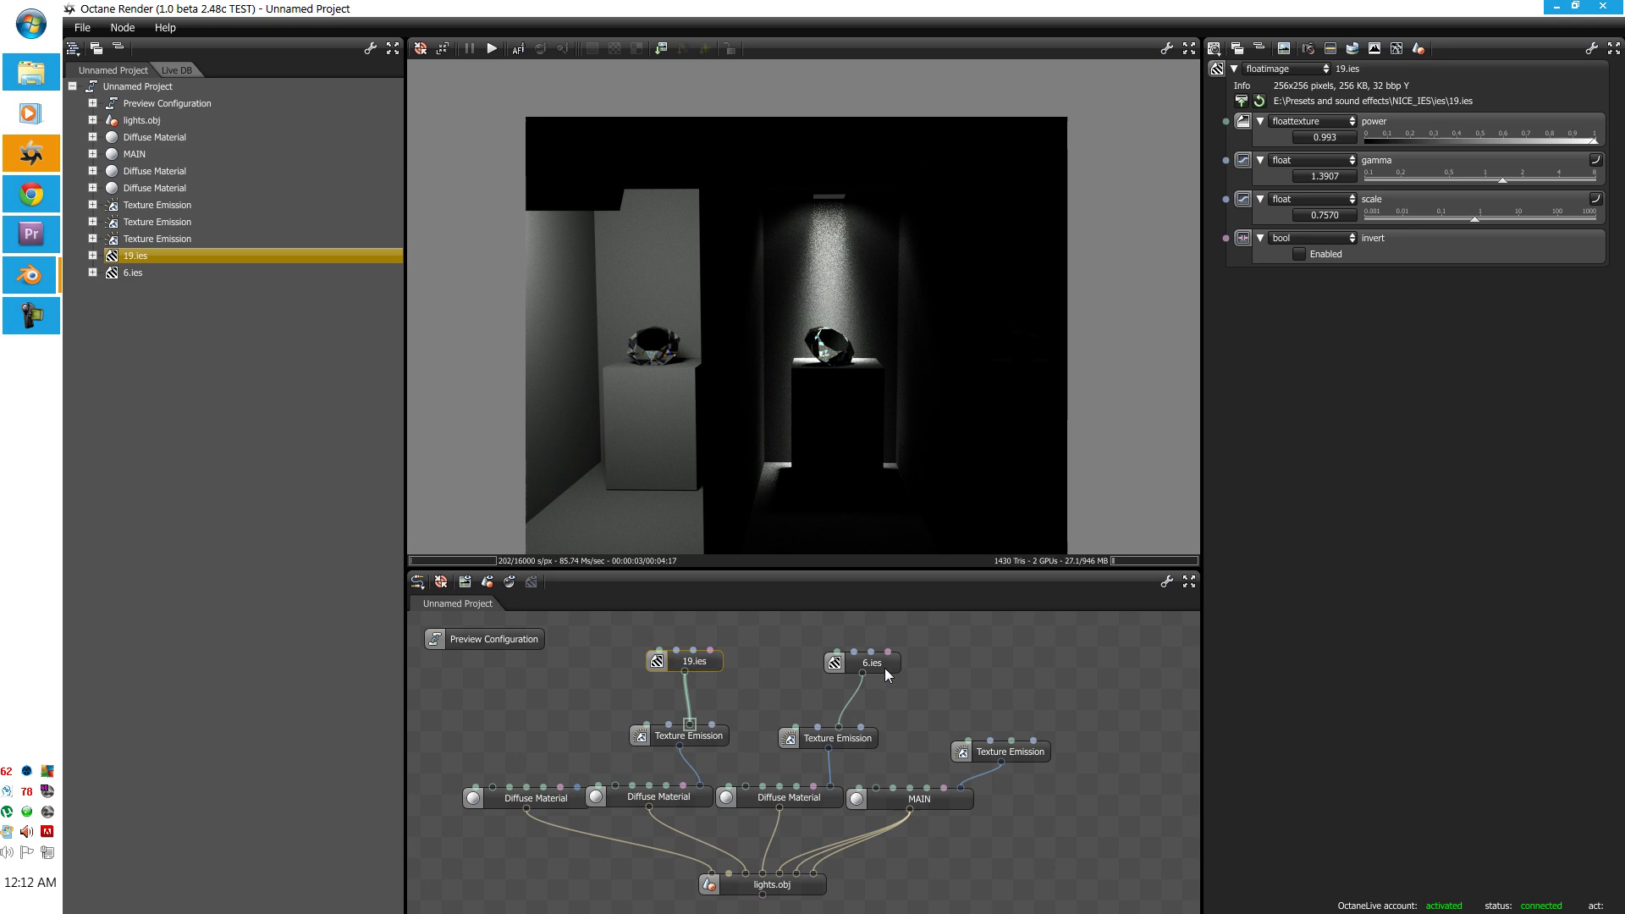
Step: Raise the middle emitter's power to 27283.3358 and its efficiency, with 6.ies scale up and gamma 0.4783
click(867, 733)
drag(1541, 148, 1567, 146)
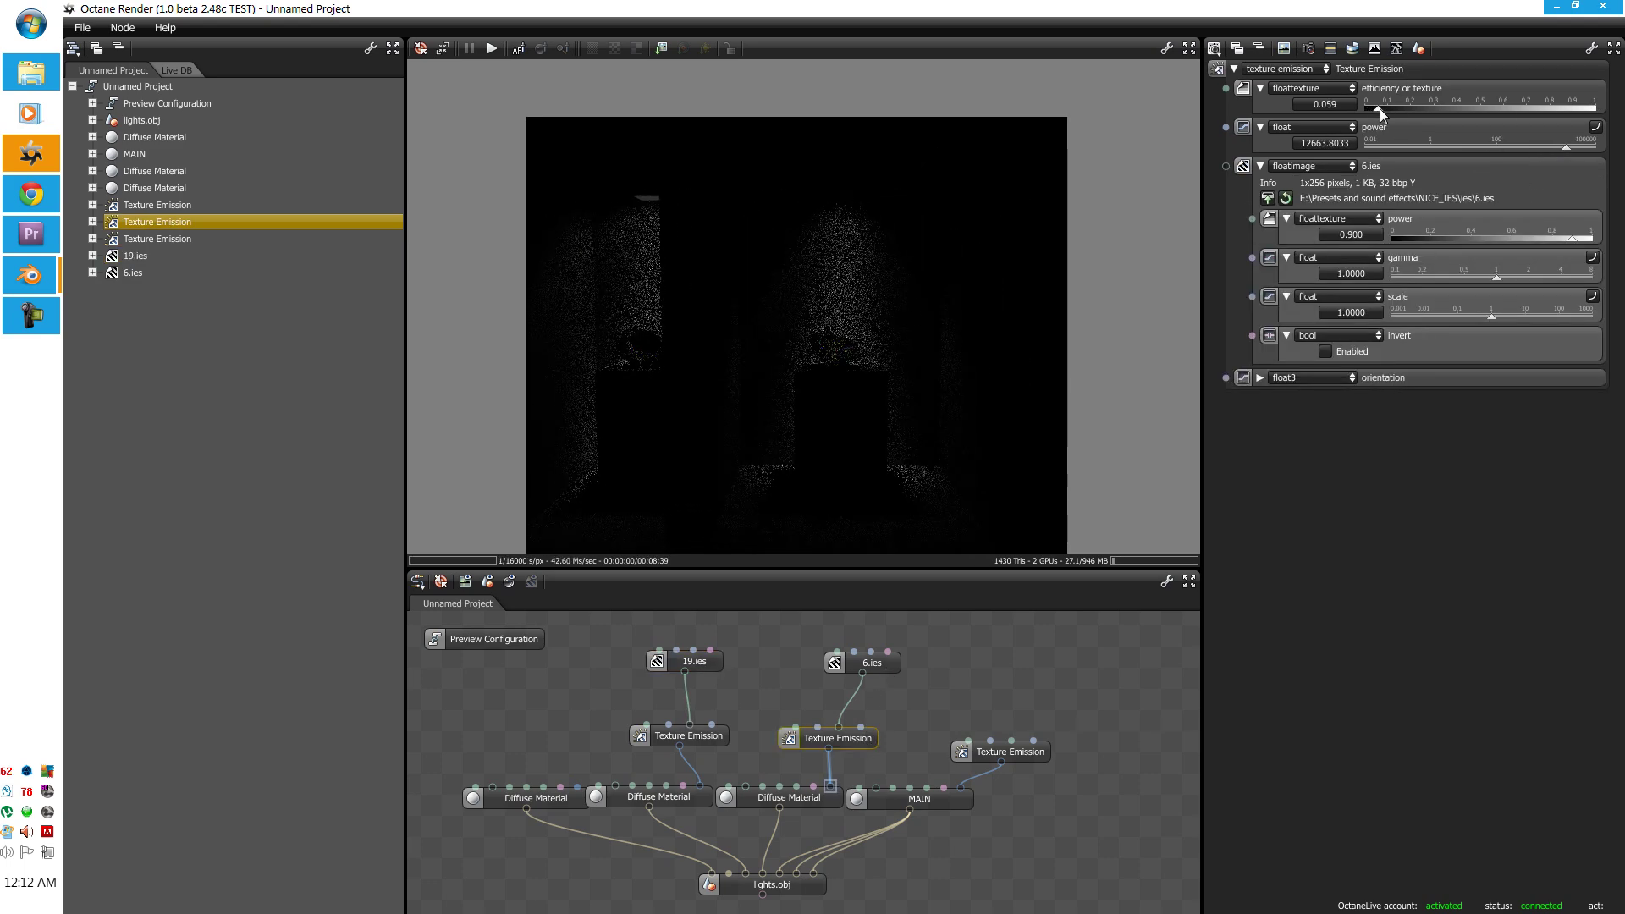
drag(1379, 109, 1393, 105)
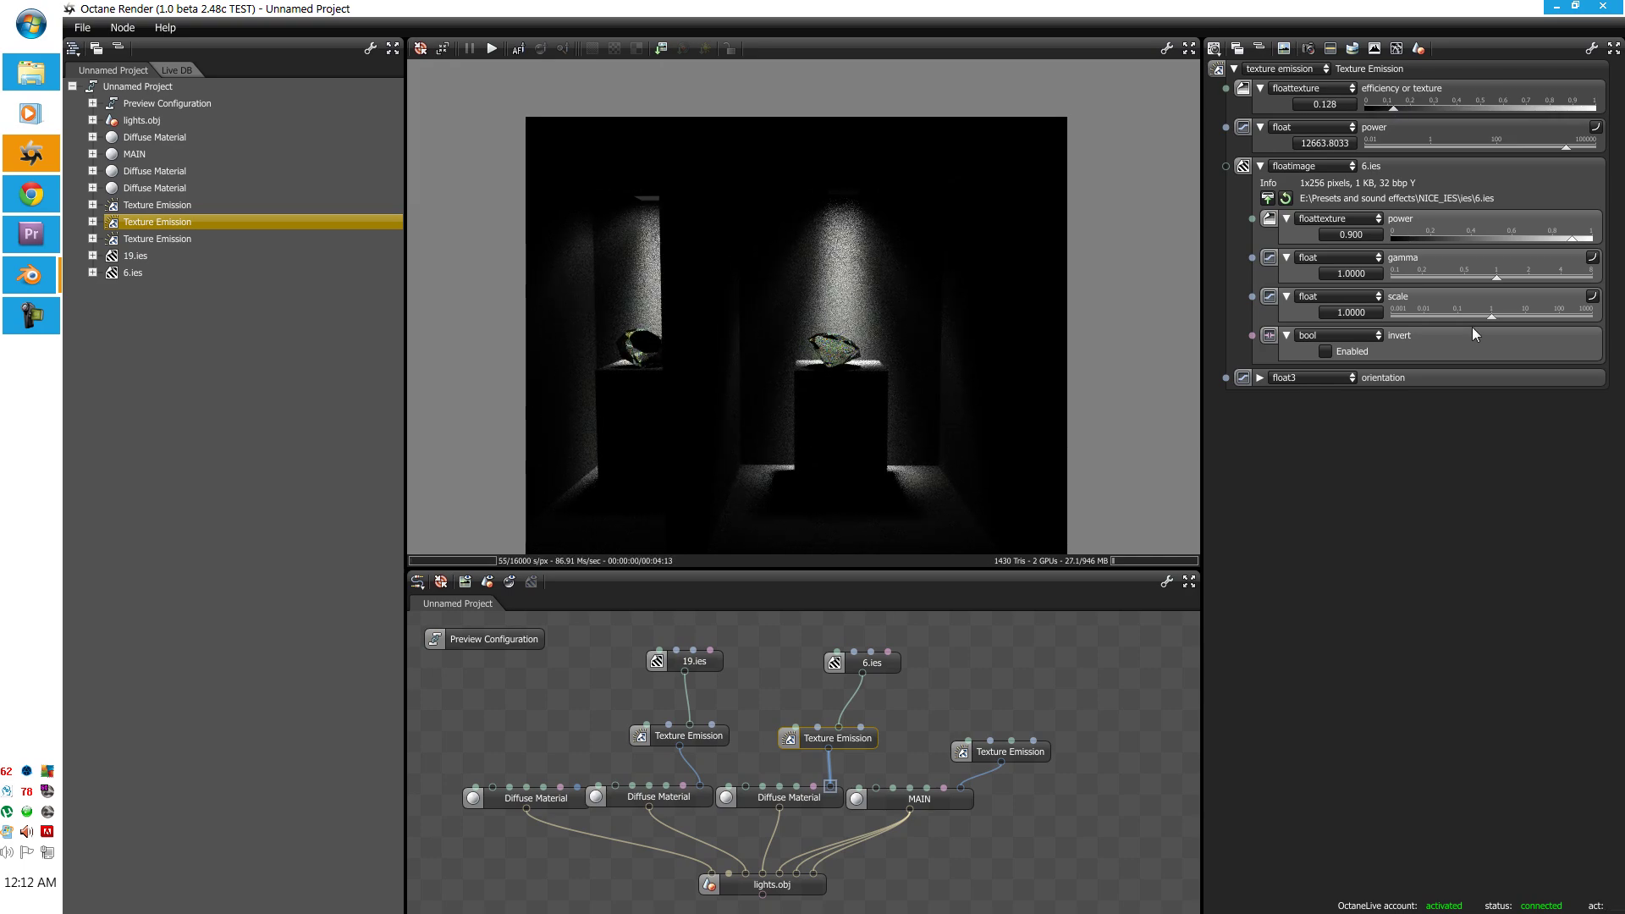
mouse_move(1490, 316)
mouse_down()
mouse_move(1476, 316)
mouse_move(1495, 313)
mouse_up()
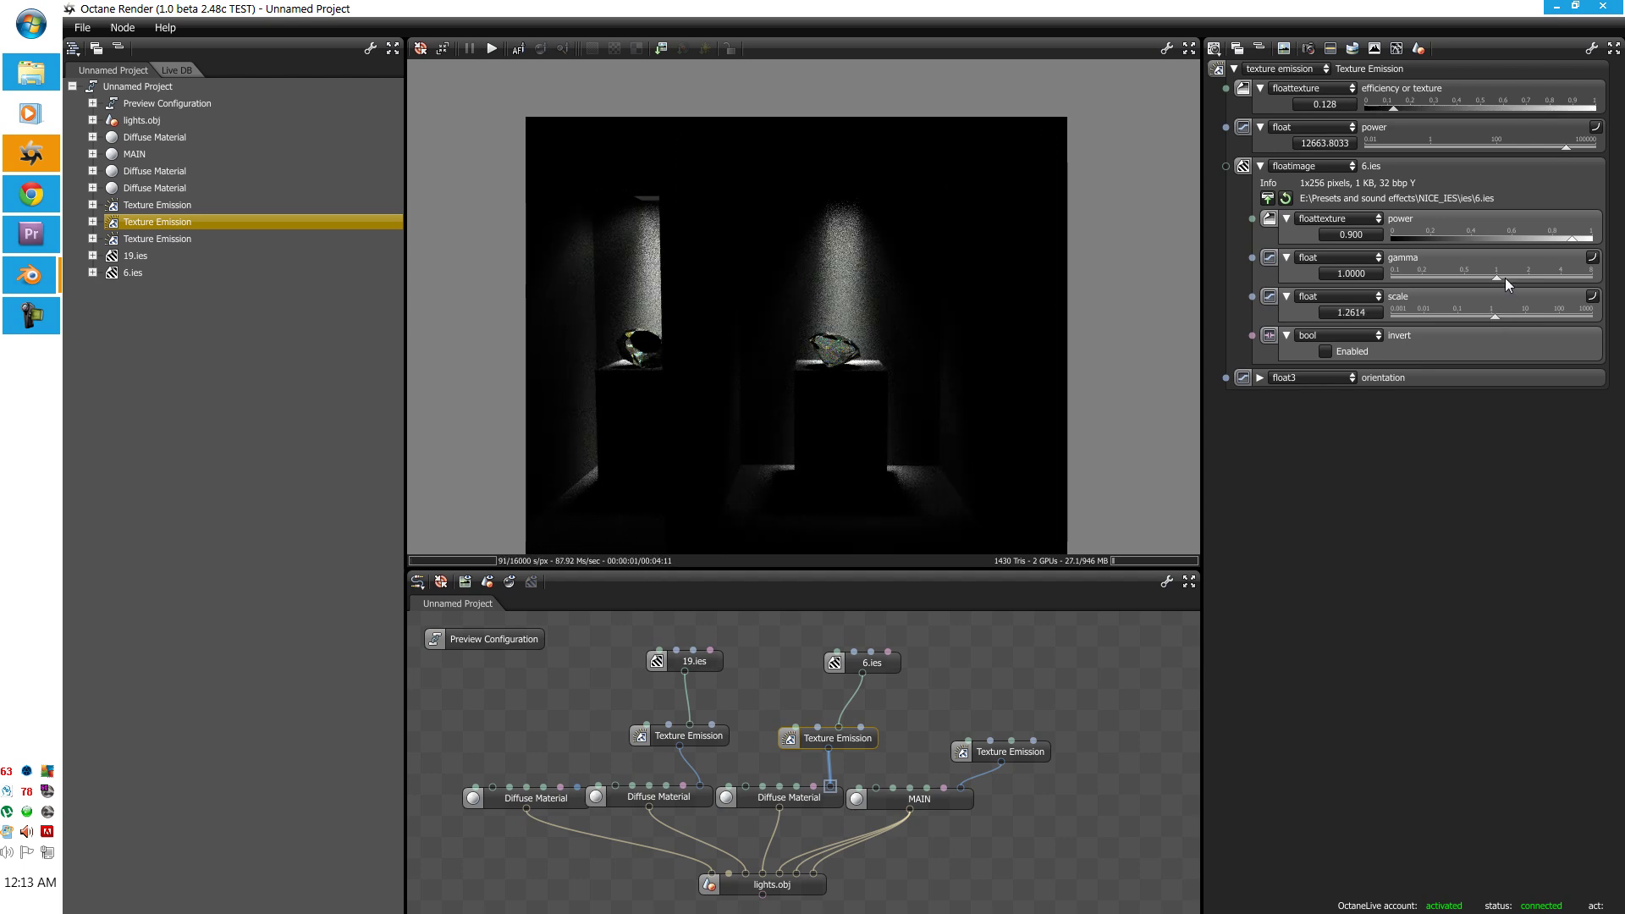
mouse_move(1494, 276)
mouse_down()
mouse_move(1551, 276)
mouse_move(1439, 279)
mouse_move(1463, 278)
mouse_up()
drag(1561, 240, 1604, 240)
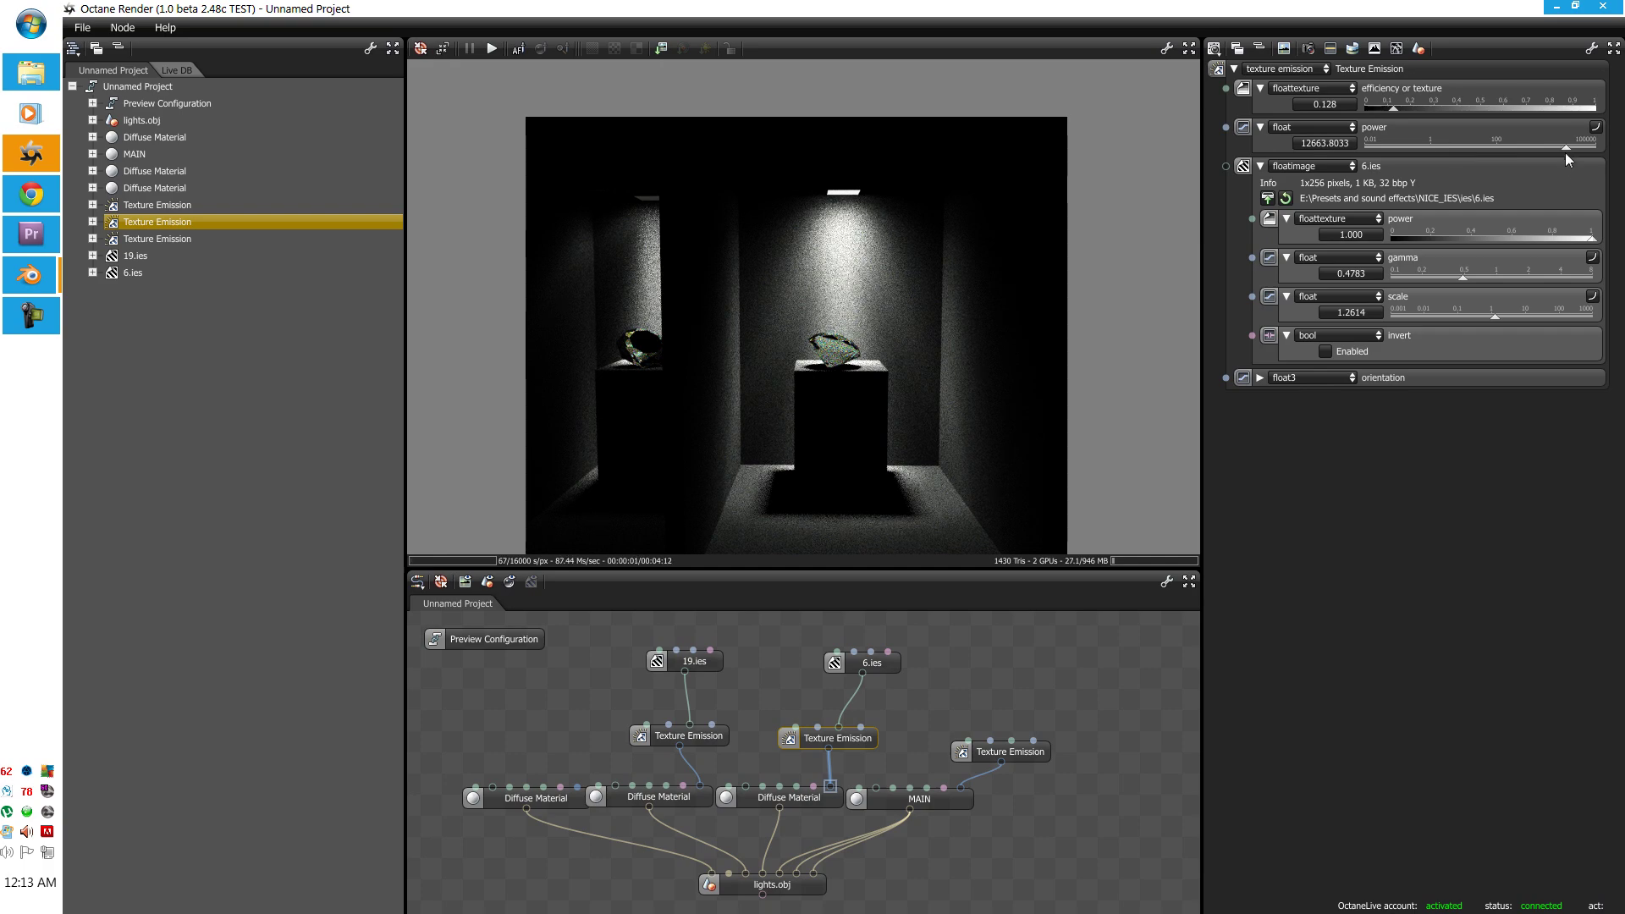
drag(663, 366, 716, 363)
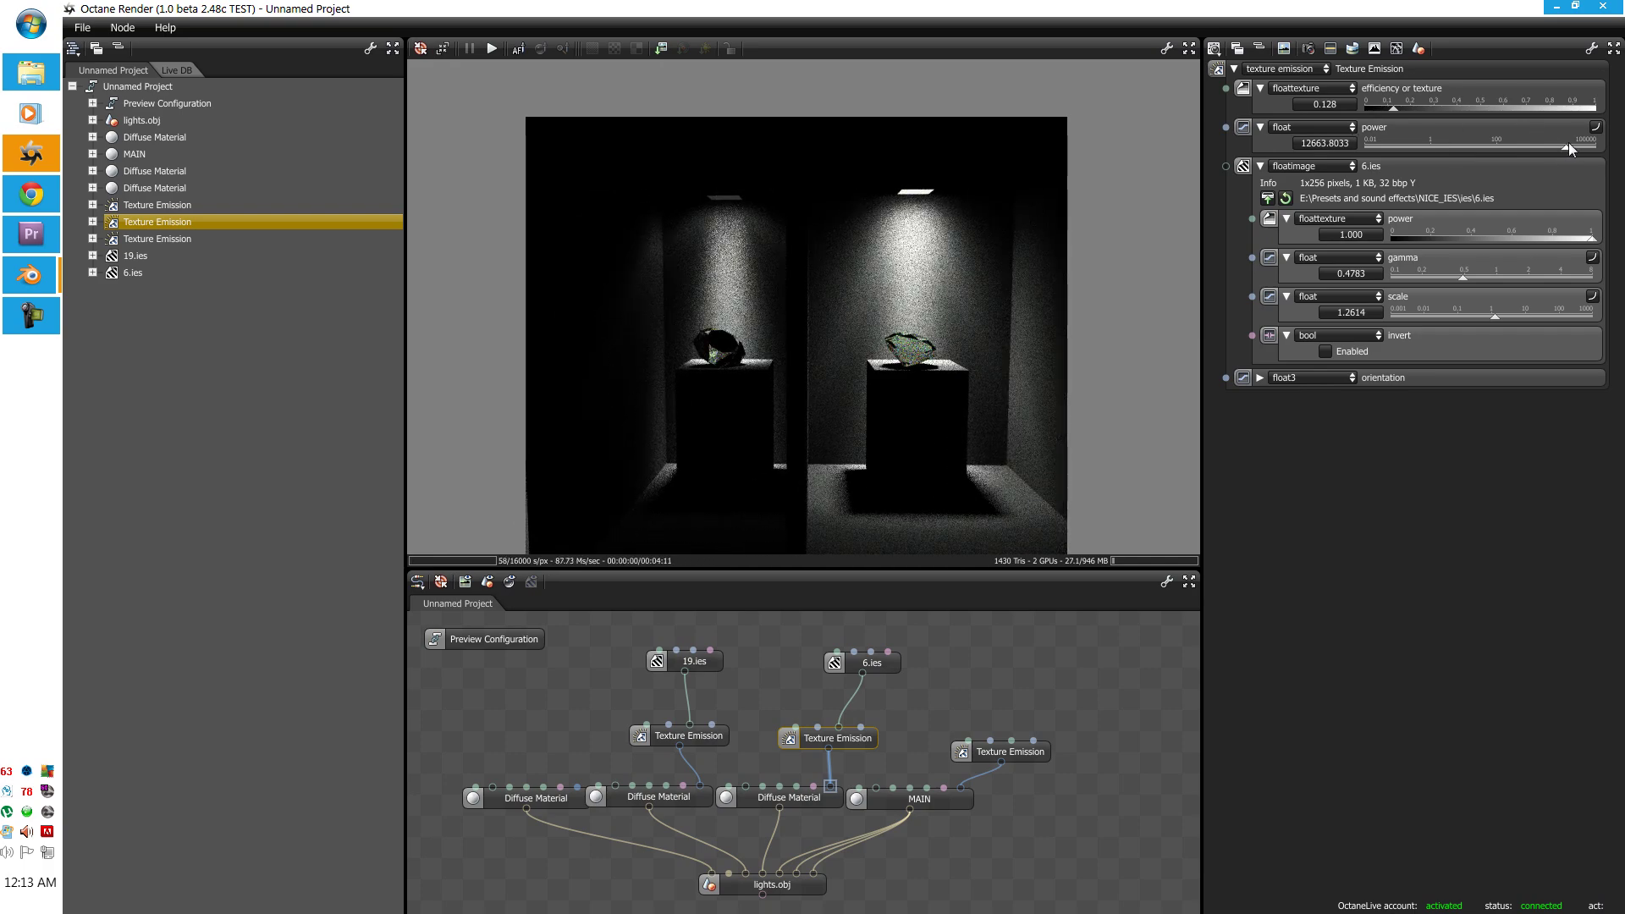
drag(1567, 146, 1576, 149)
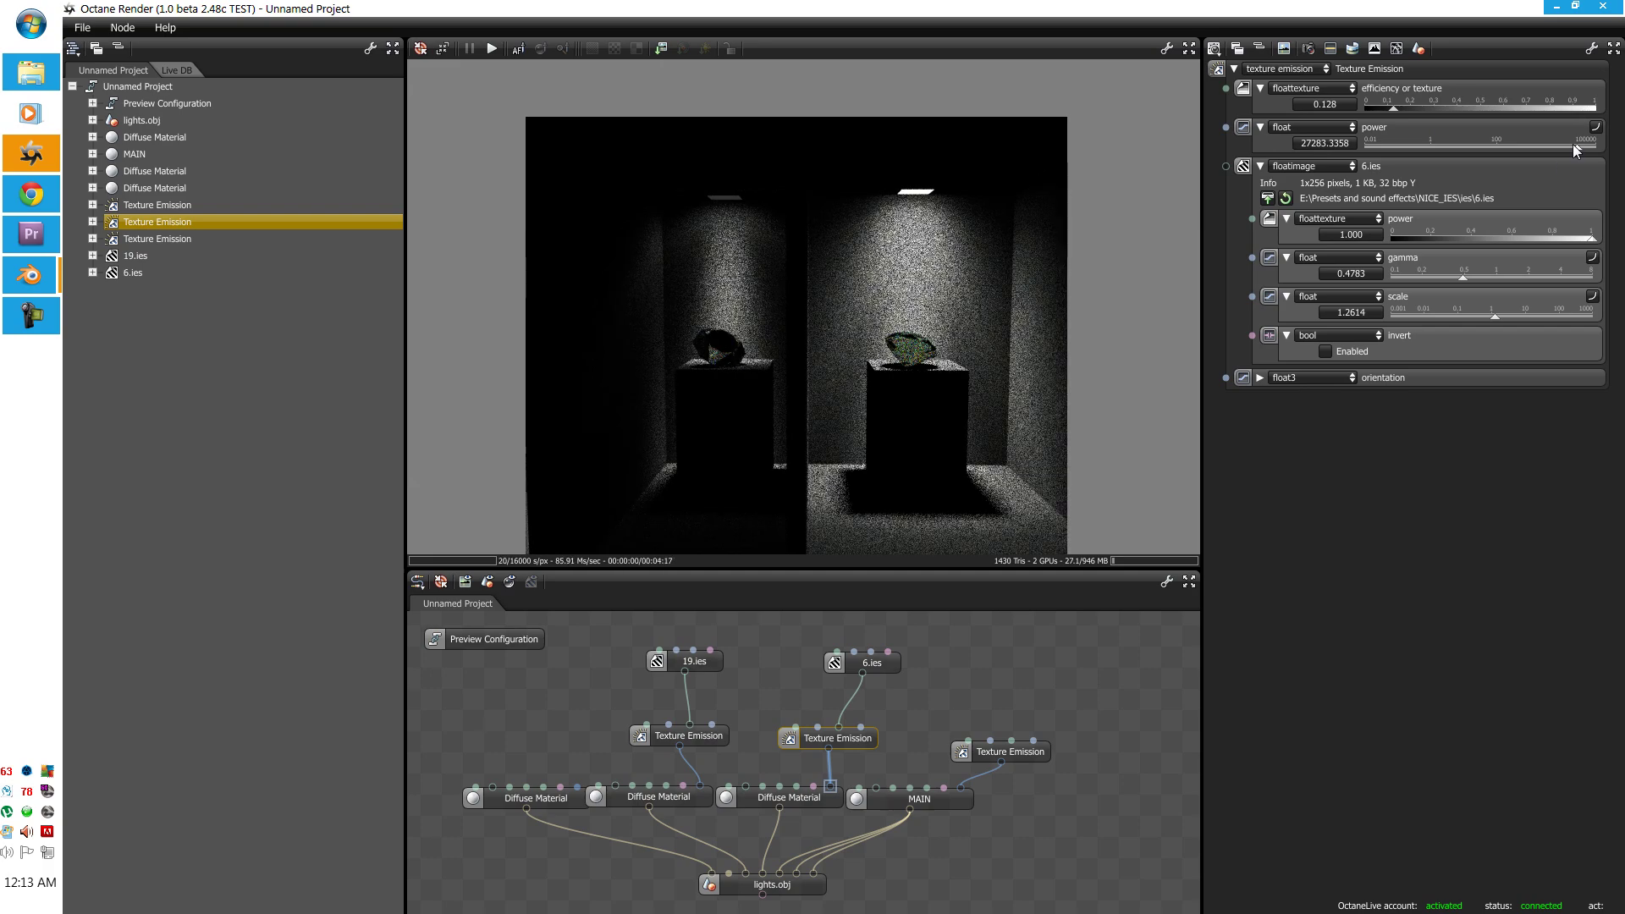
Step: Push the first emitter's power to 100000, set 19.ies gamma to 1.7038, and tilt the view
click(701, 669)
drag(1516, 179, 1551, 178)
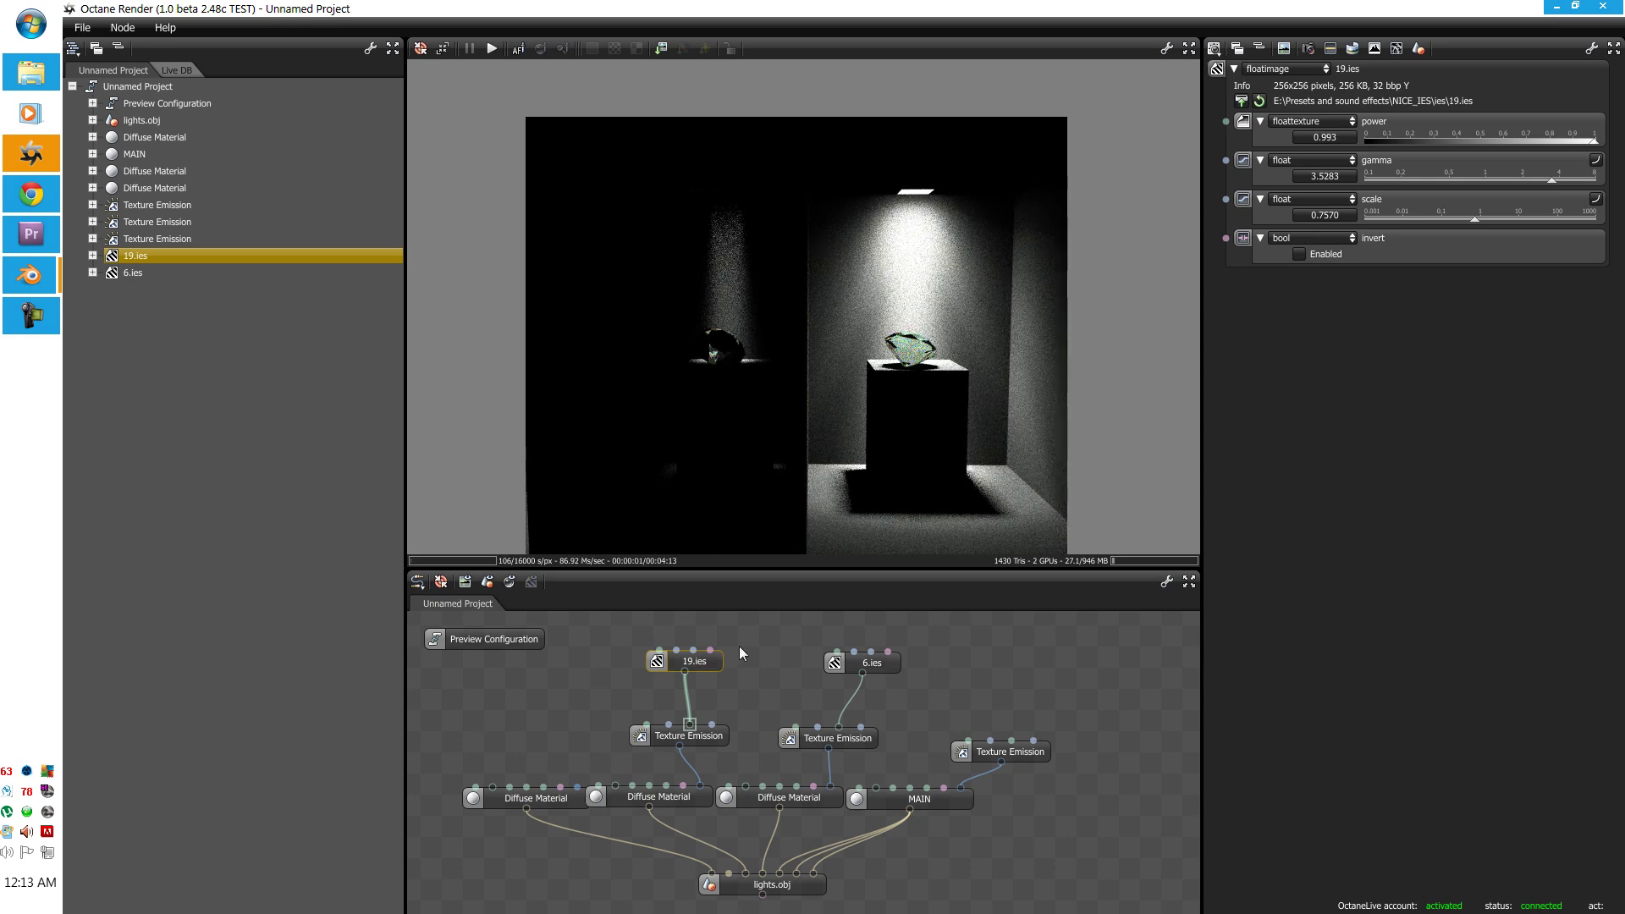
click(696, 718)
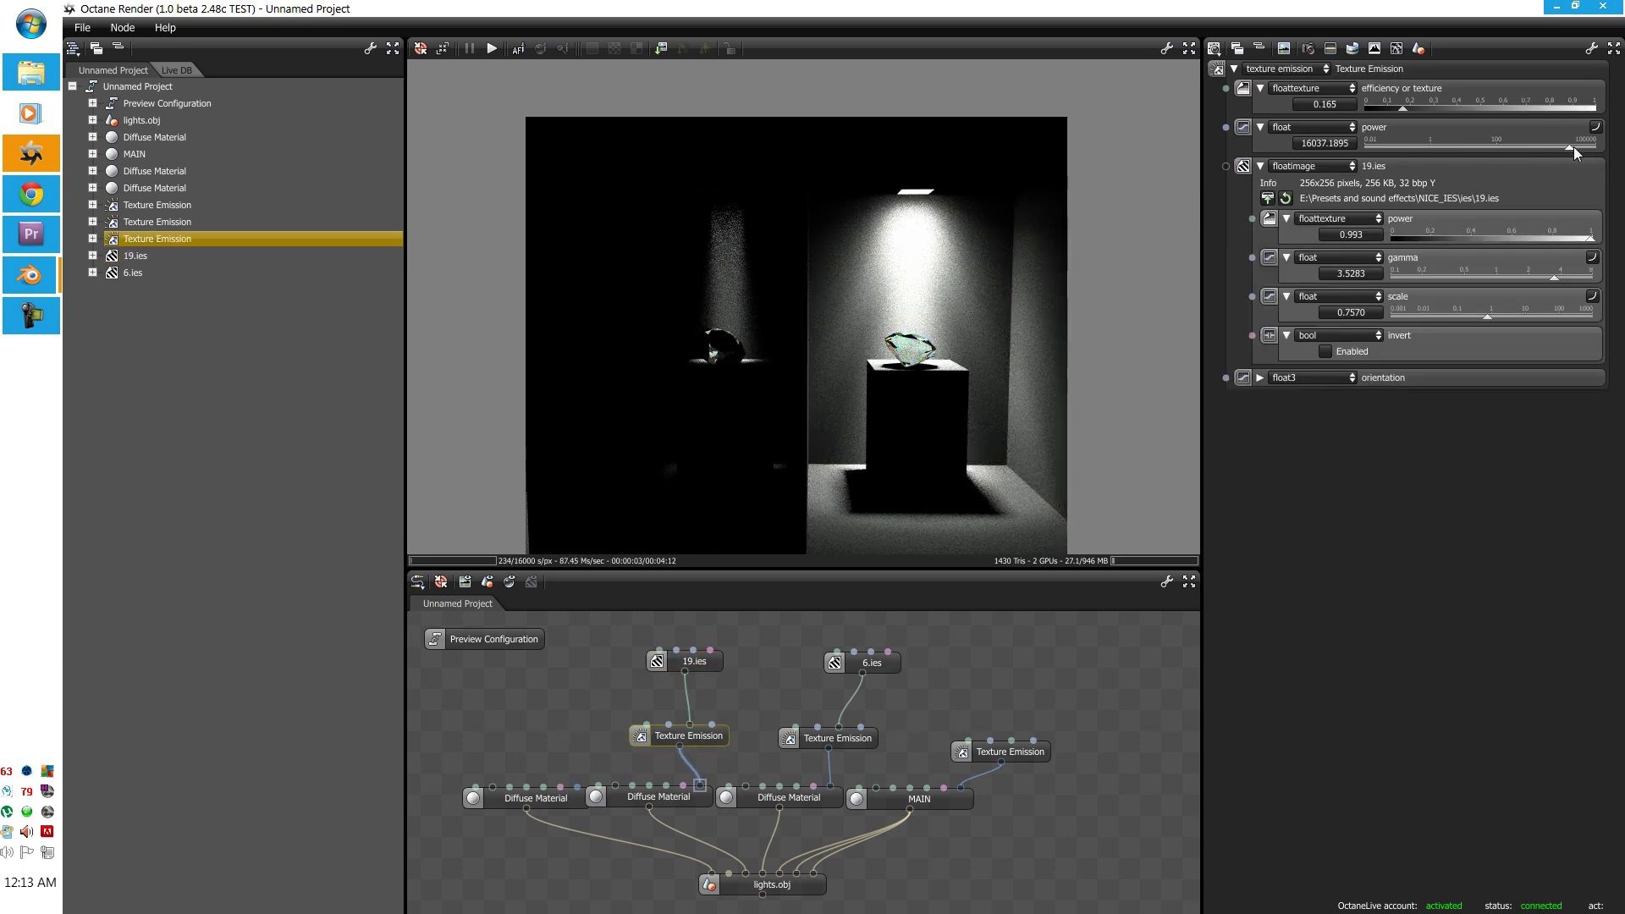
drag(1576, 152, 1616, 154)
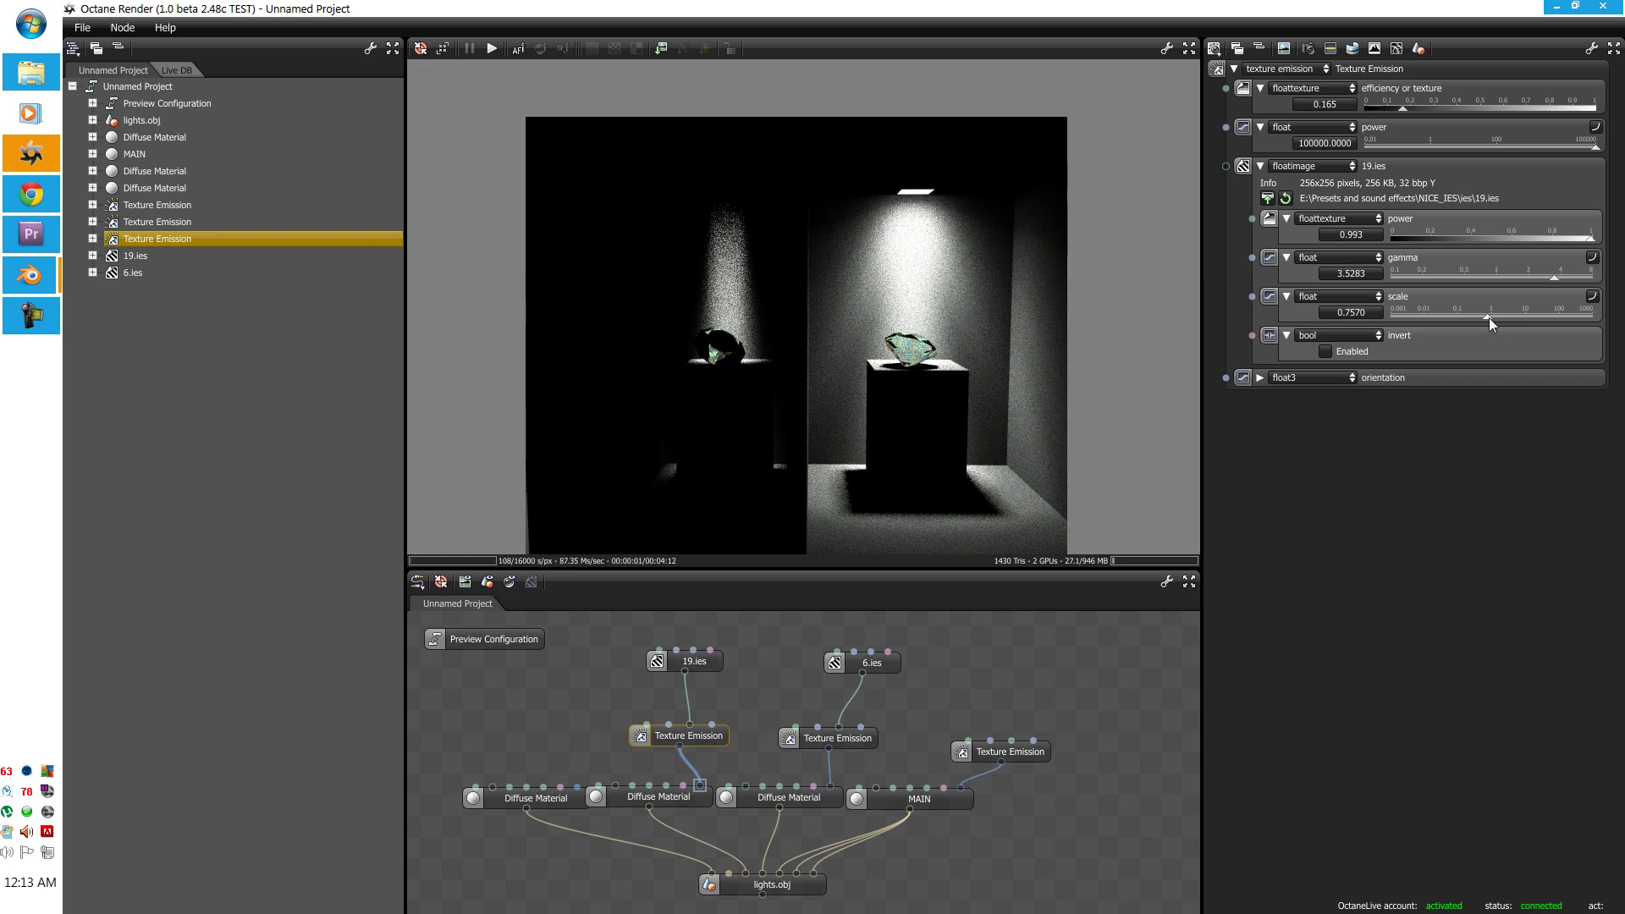
mouse_move(1552, 277)
mouse_down()
mouse_move(1494, 281)
mouse_move(1521, 272)
mouse_up()
drag(762, 301, 682, 458)
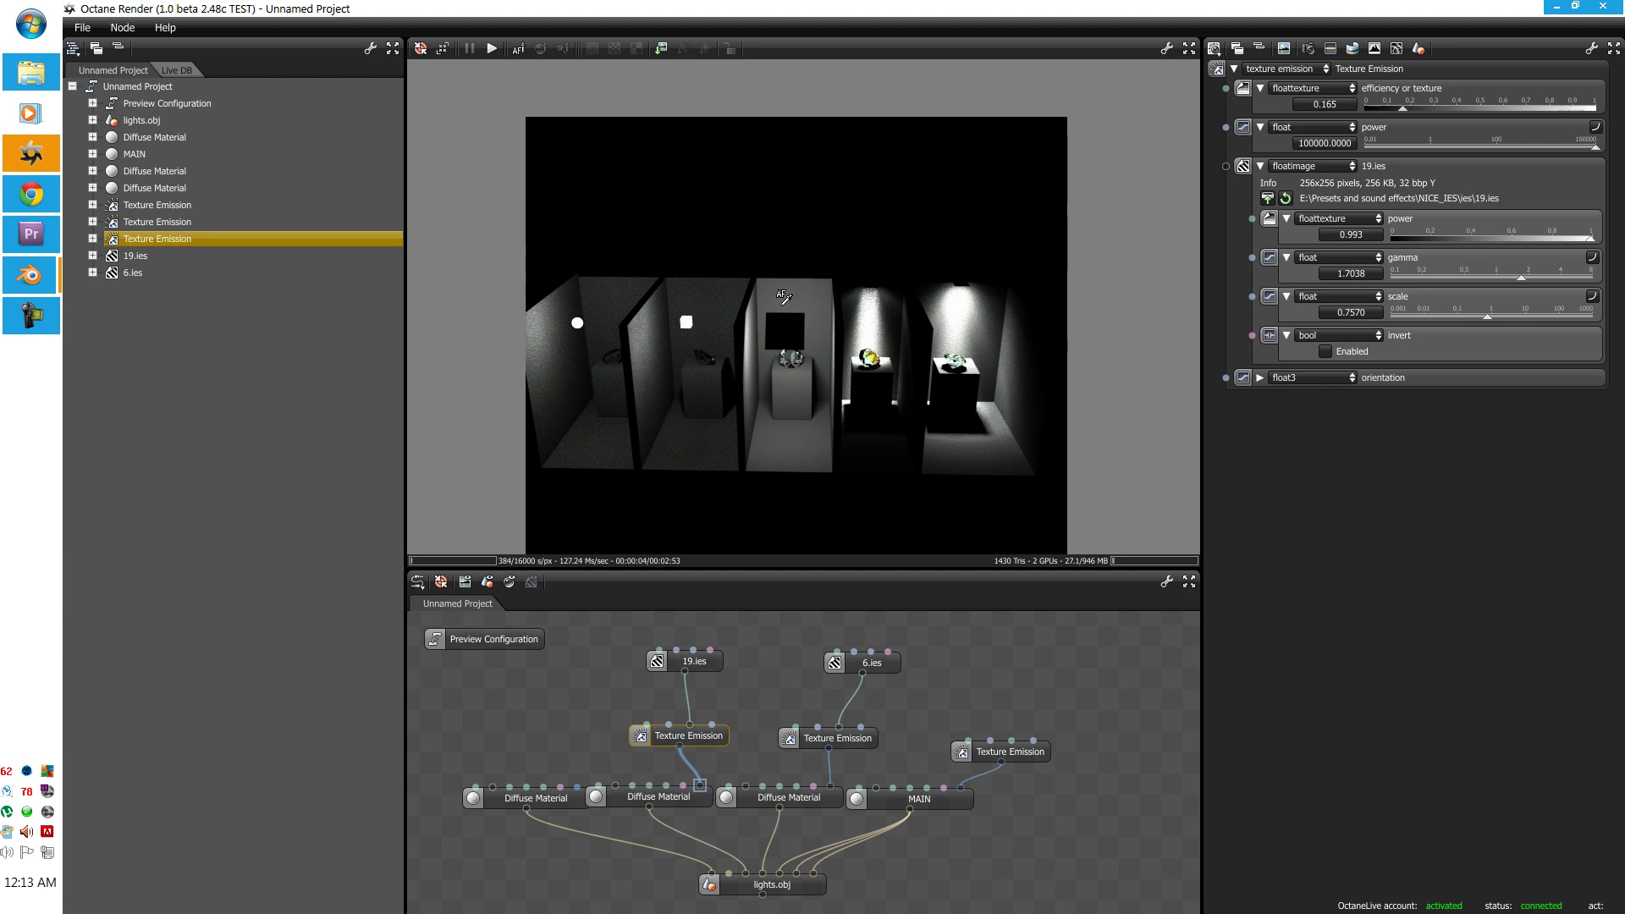
Step: Zoom and orbit the render camera in close on the gem pedestals inside the booths
scroll(782, 297, up, 3)
scroll(766, 317, down, 5)
scroll(752, 339, up, 2)
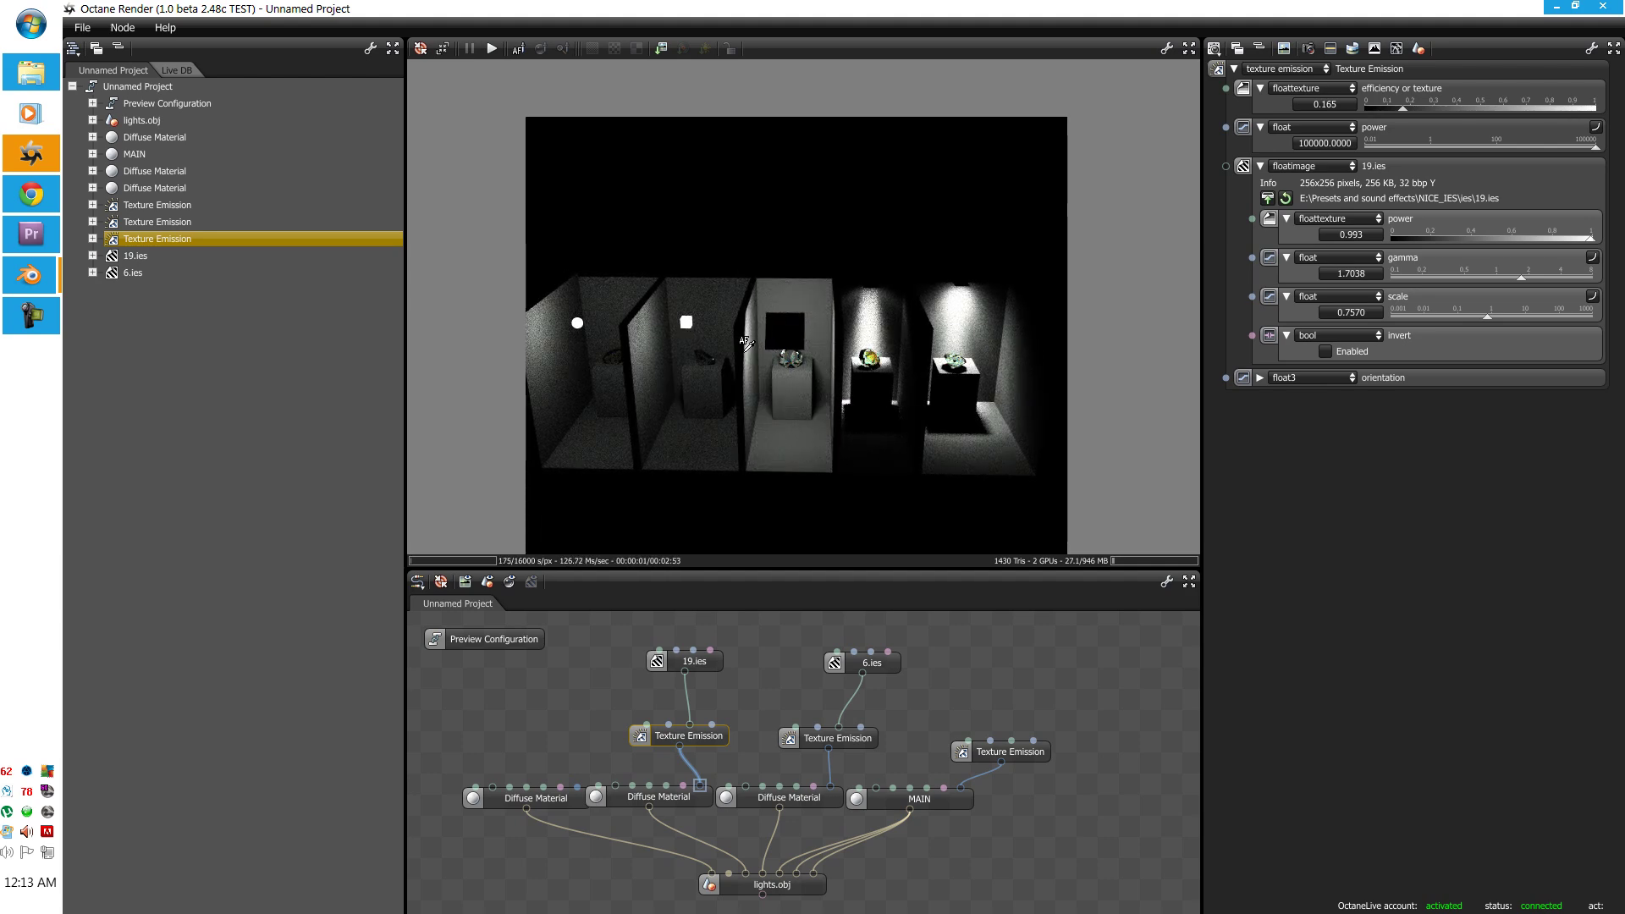
drag(747, 330, 846, 498)
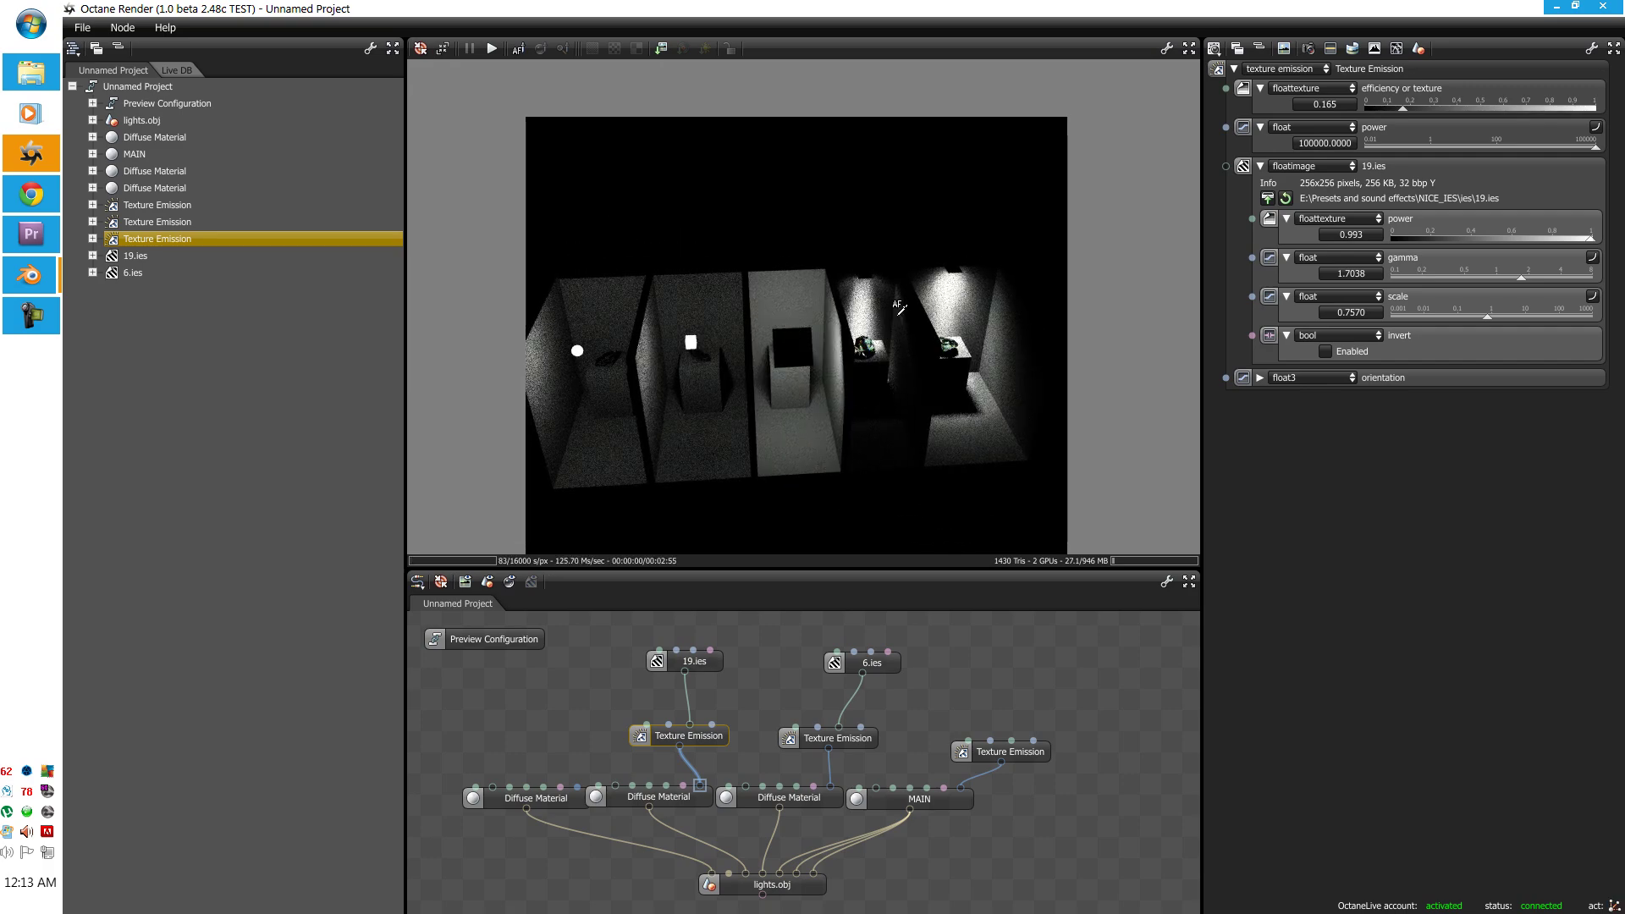
drag(900, 308, 900, 284)
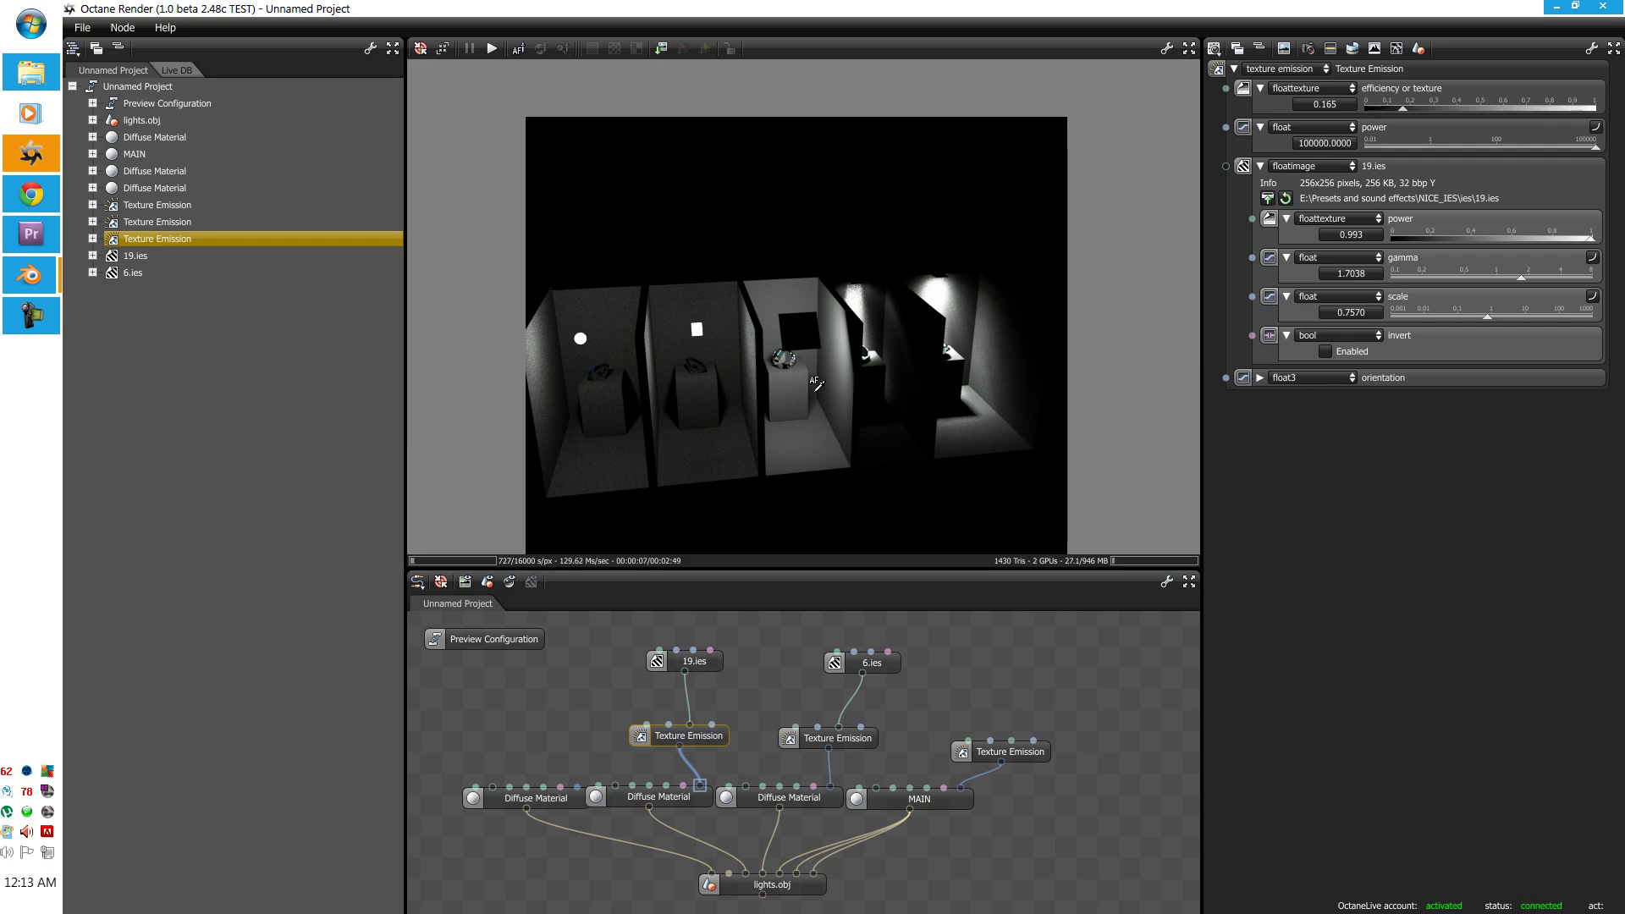
drag(817, 386, 1028, 365)
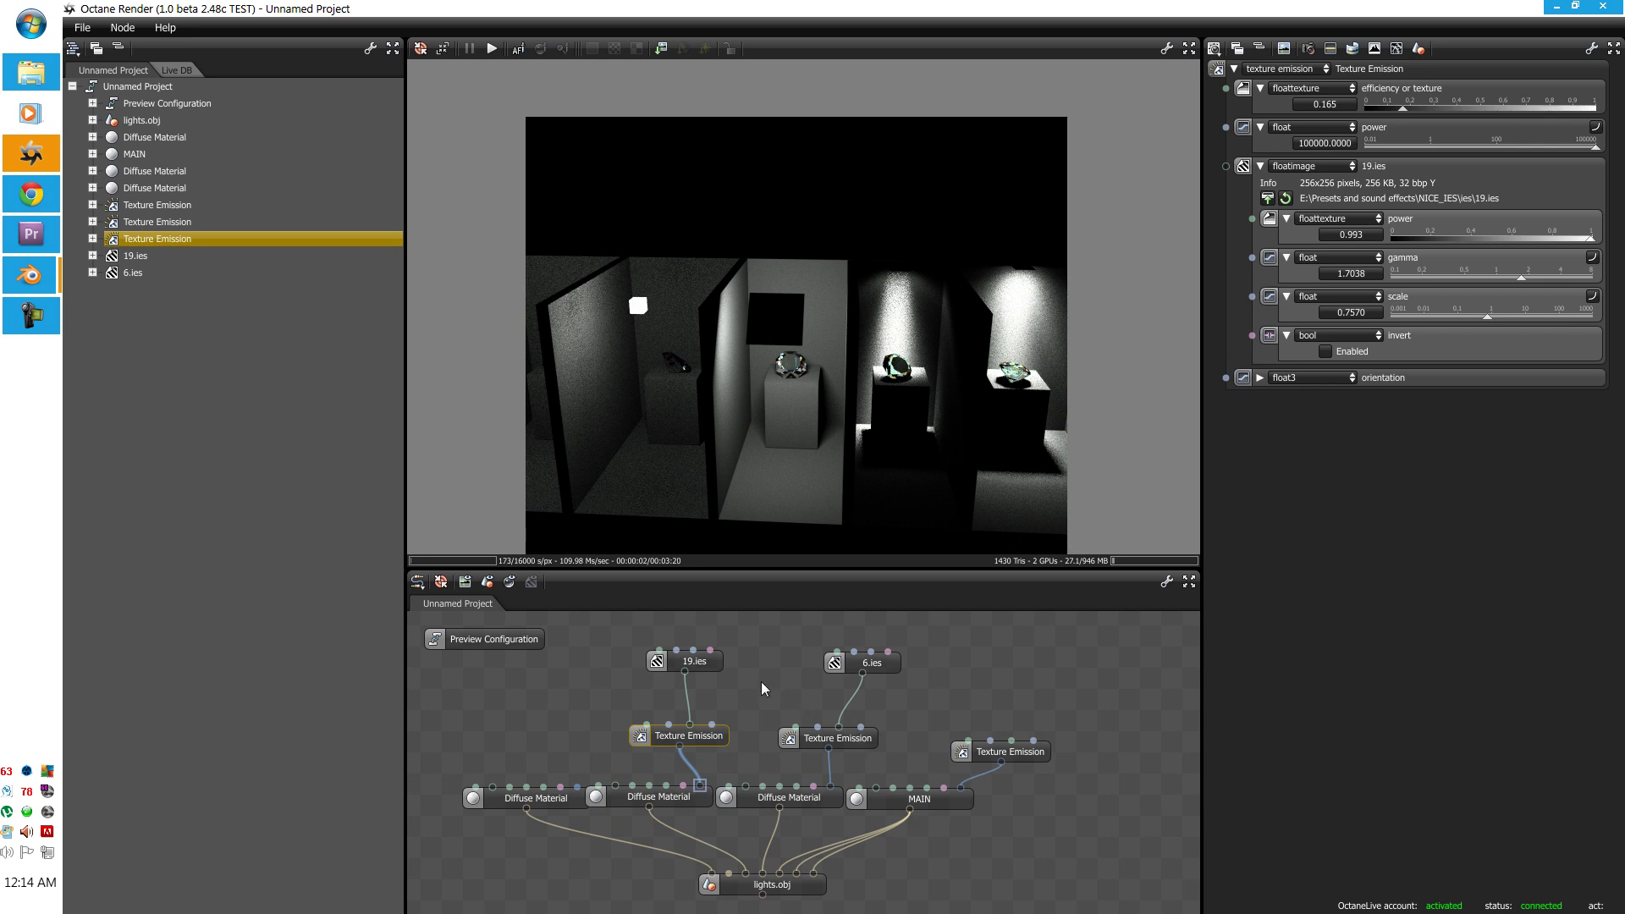
Step: Add a Float Texture node from the textures > colors menu to the node graph
right_click(730, 670)
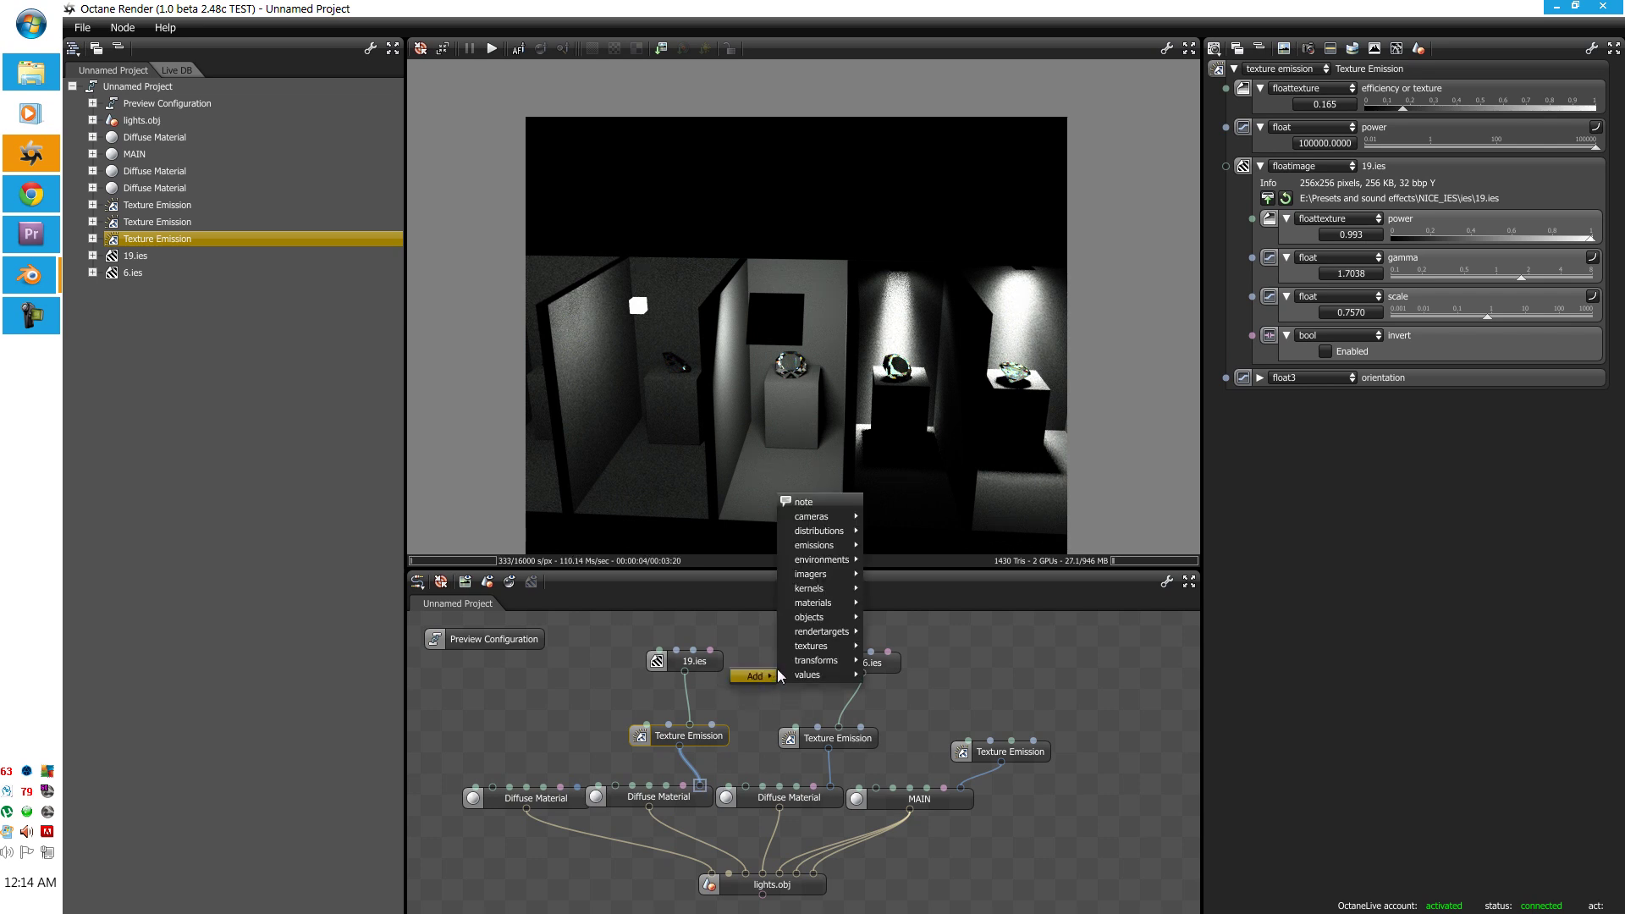
right_click(753, 671)
mouse_move(833, 643)
mouse_move(920, 600)
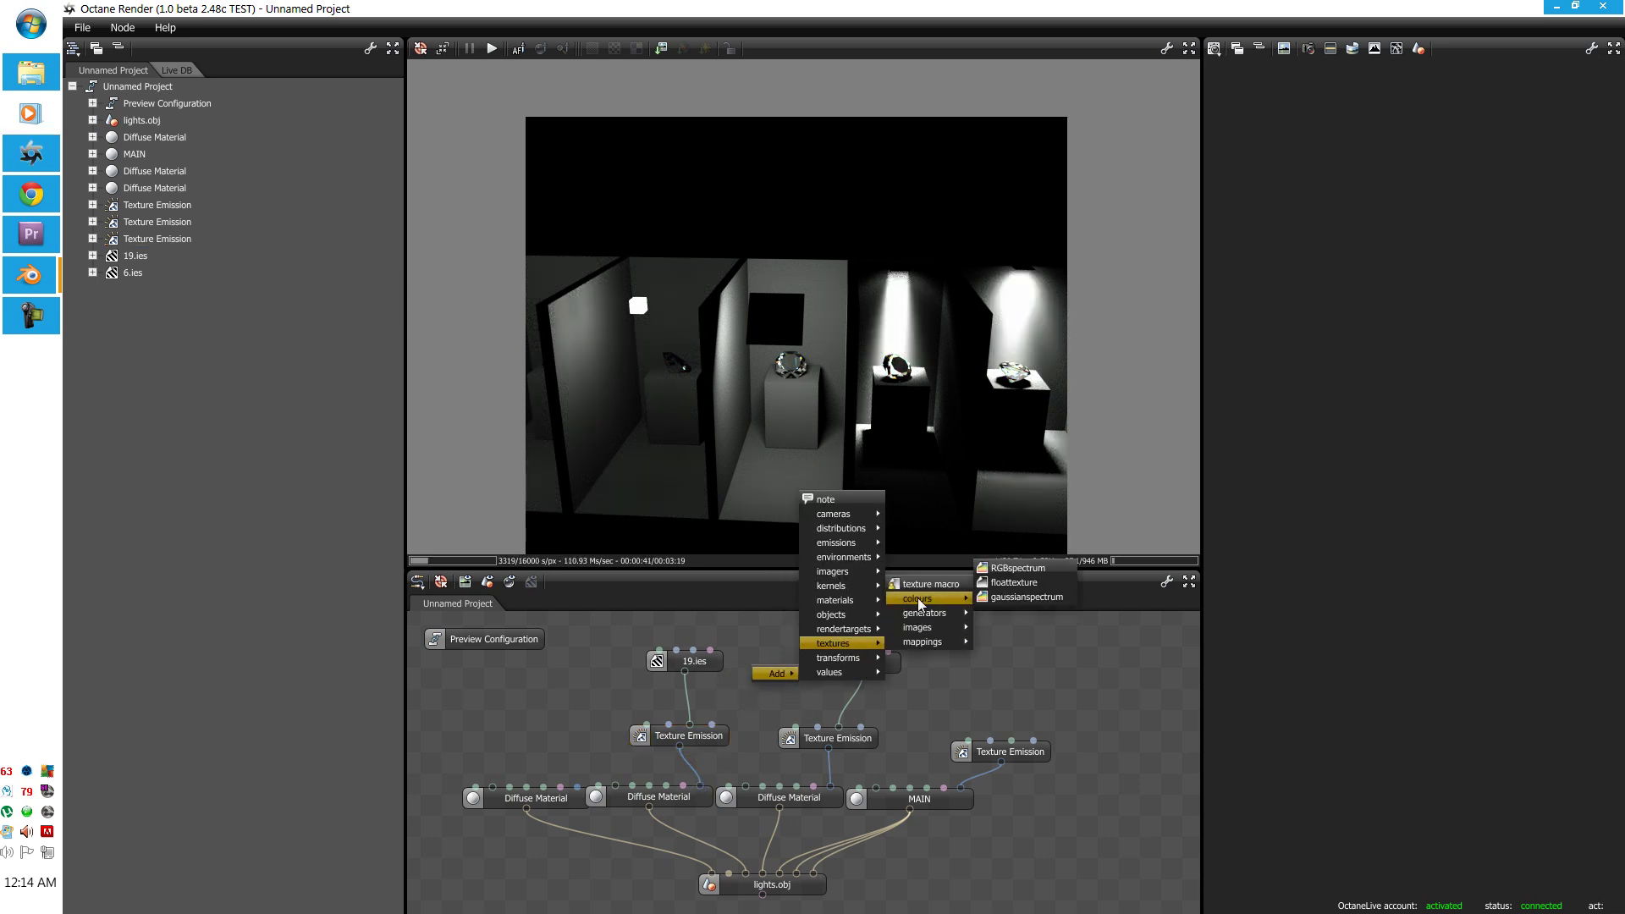
click(1013, 583)
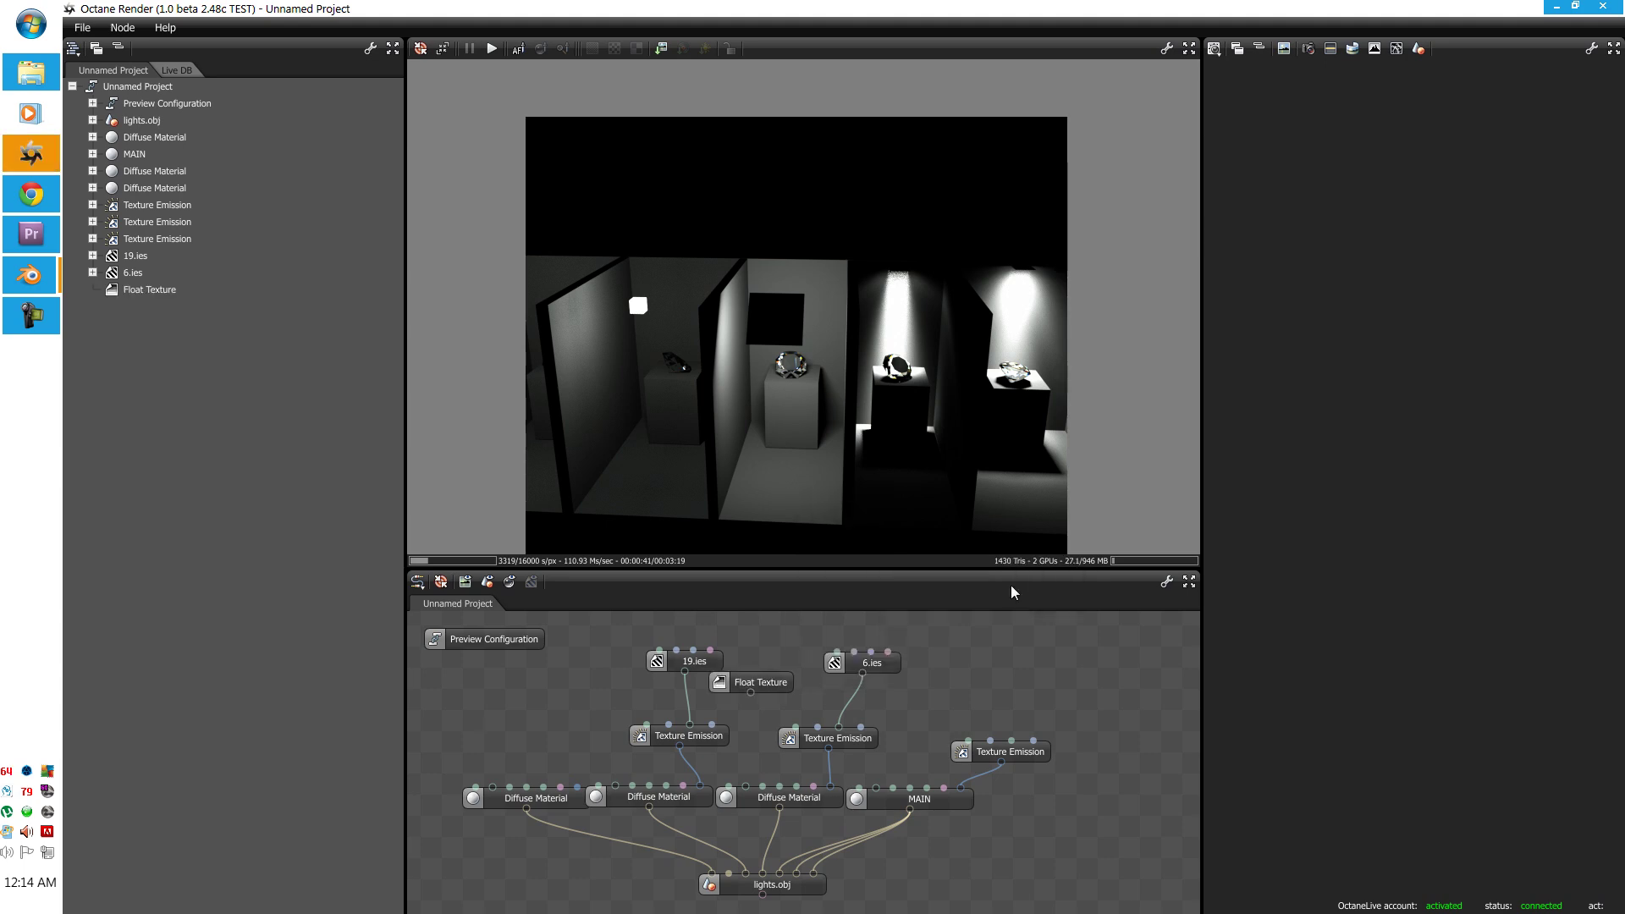
Step: Move the Float Texture node above 19.ies and rename it LIGHT OPTAICTY
click(759, 795)
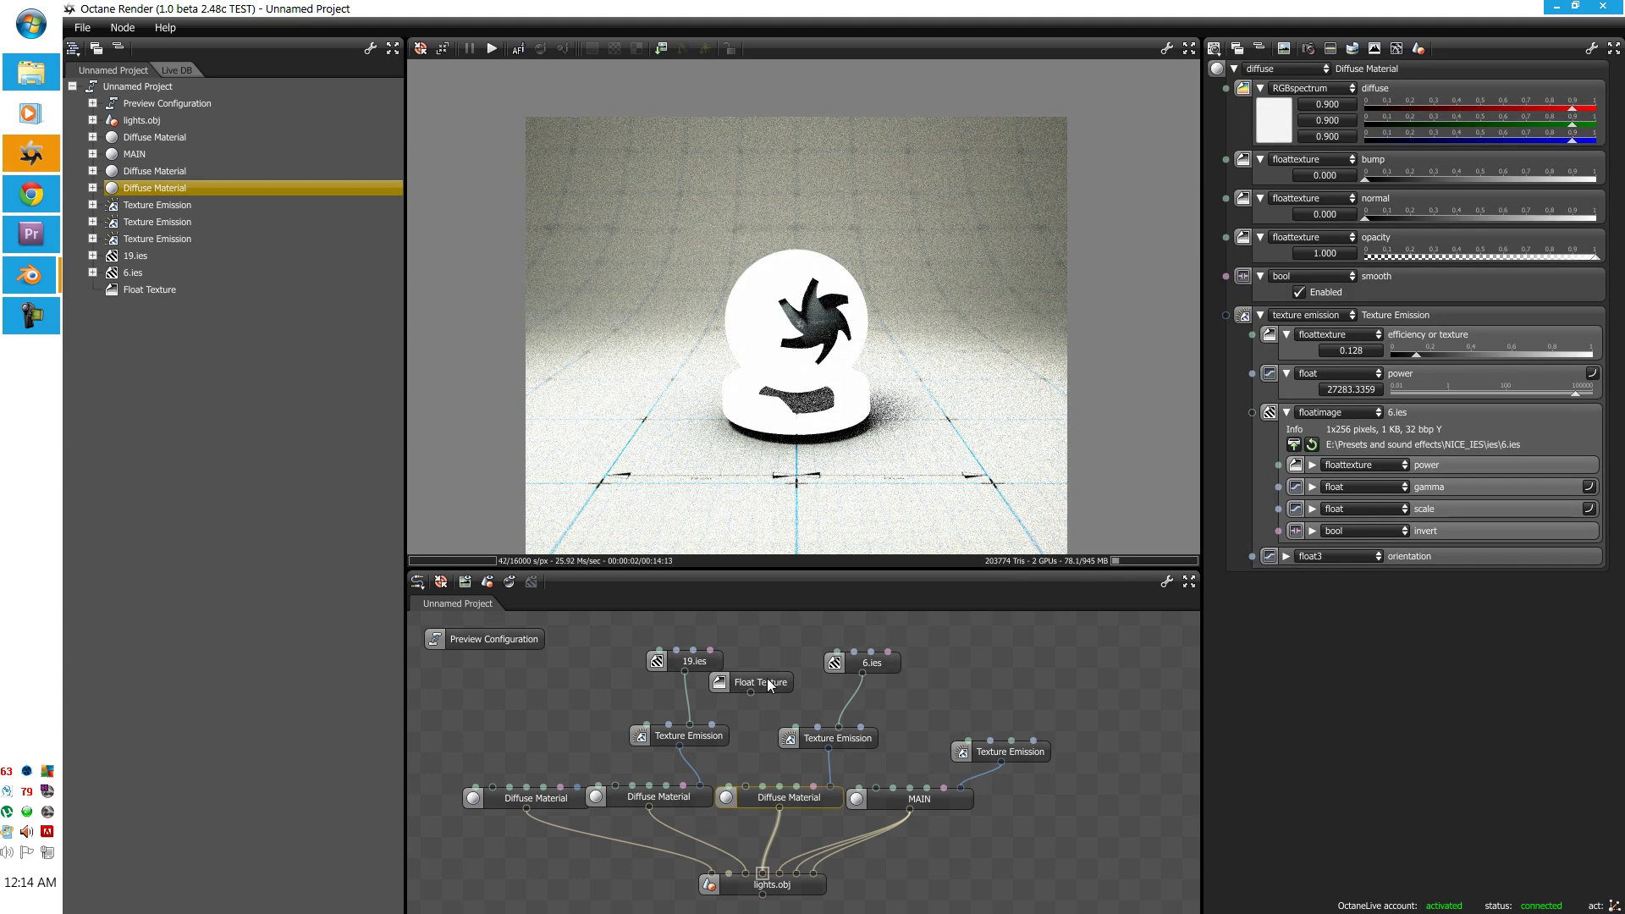
click(771, 685)
click(791, 871)
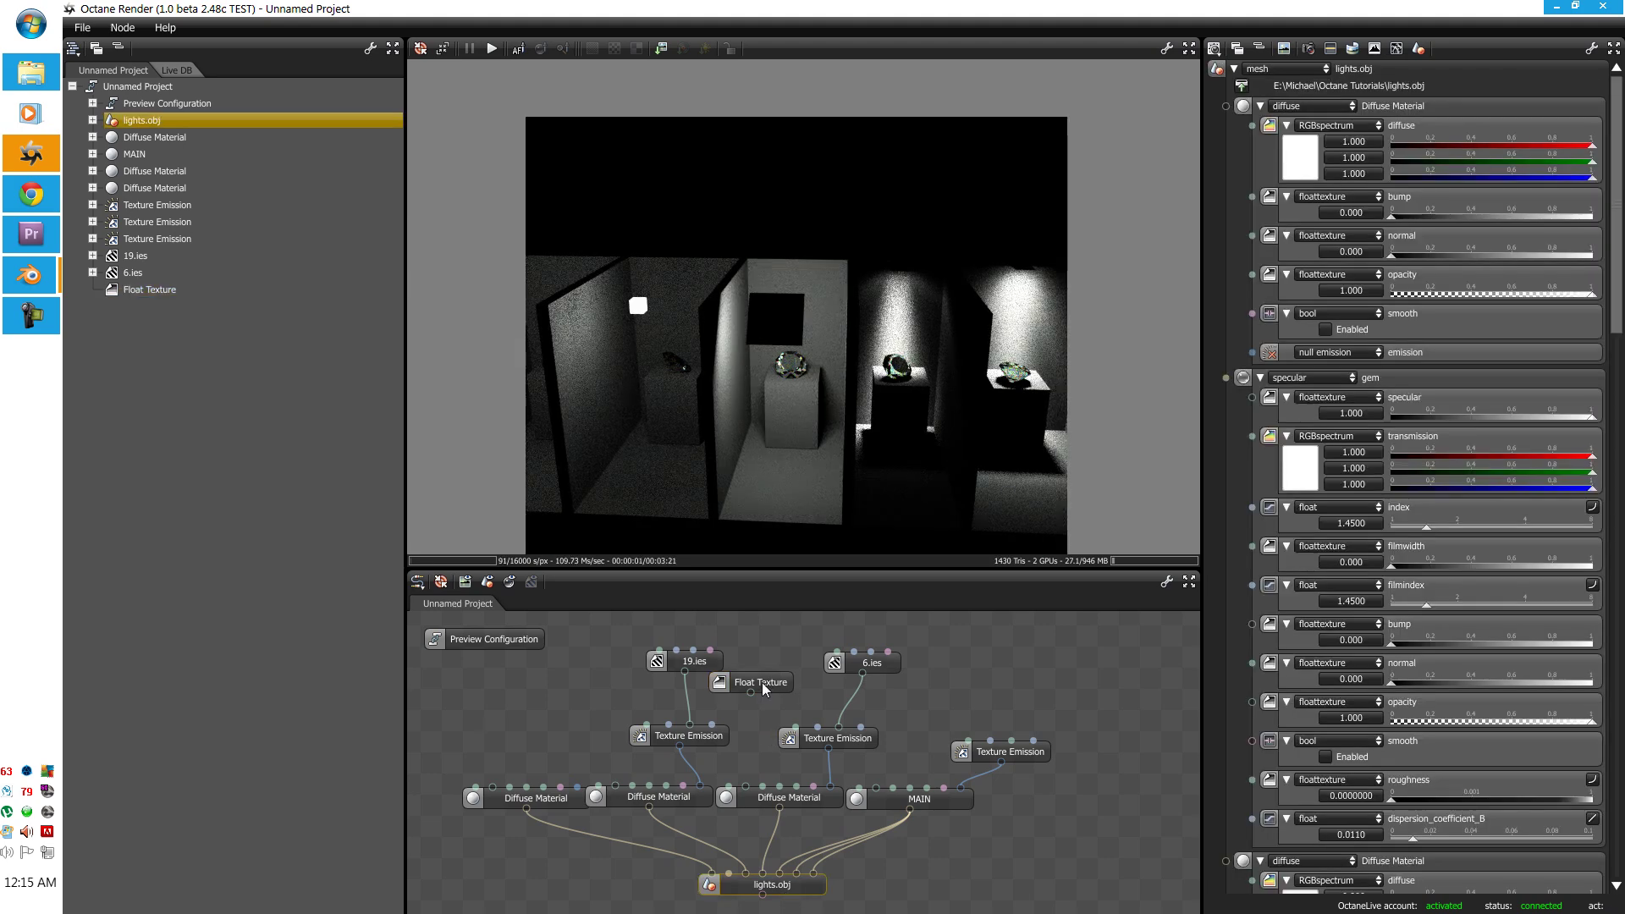
drag(762, 682, 778, 631)
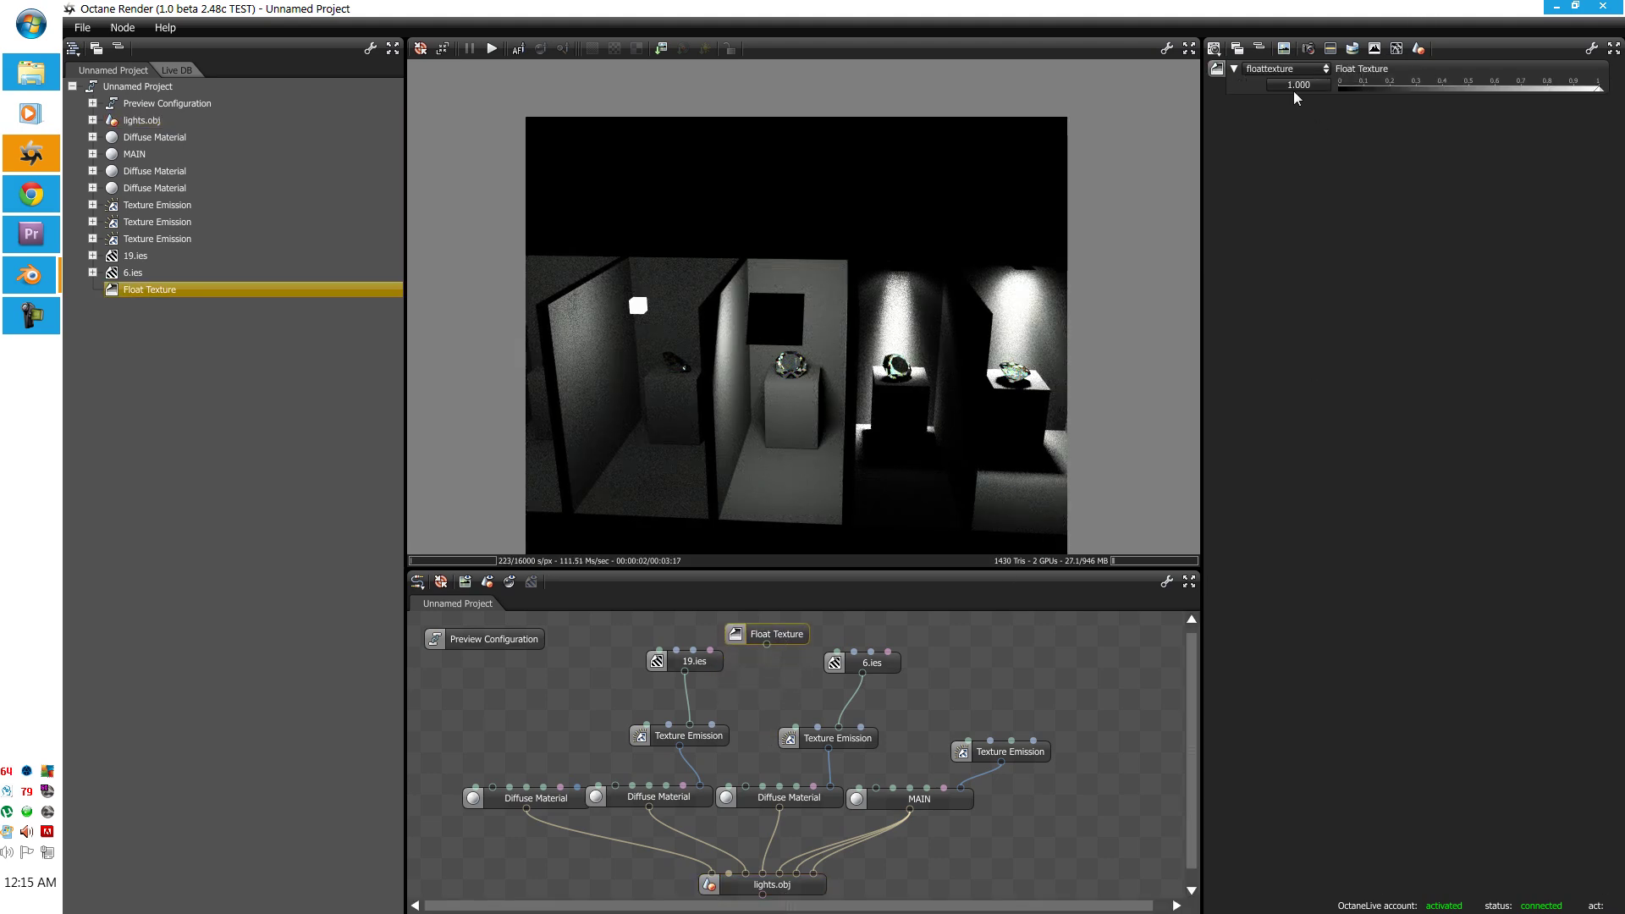
double_click(1384, 69)
text(l)
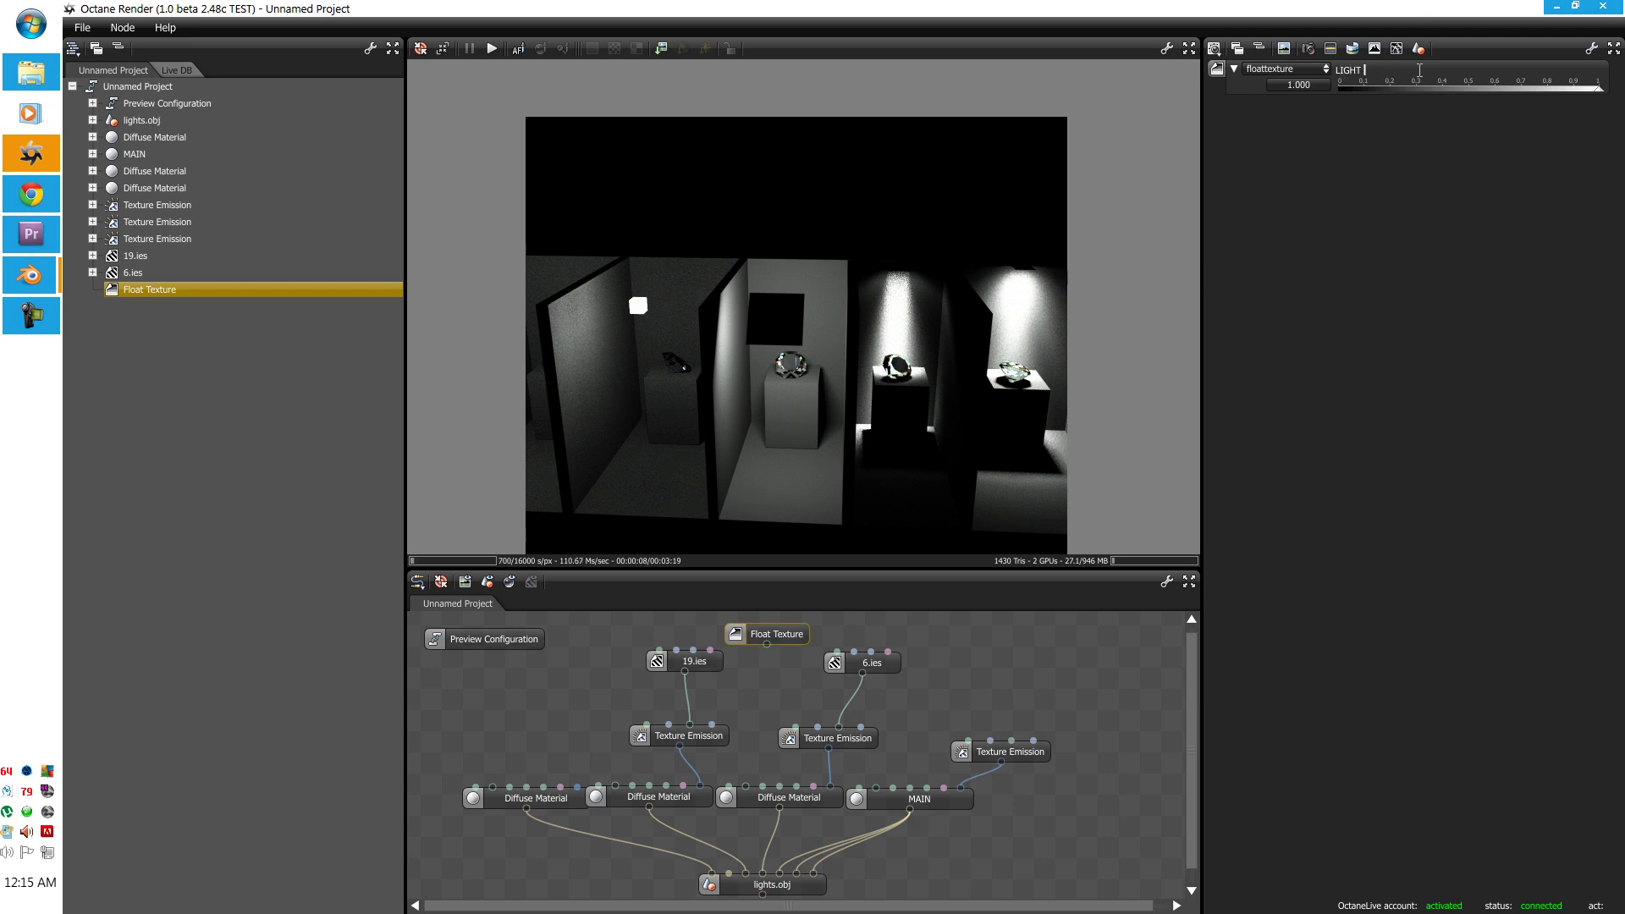
text(IGHT OPTAICTY)
key(Return)
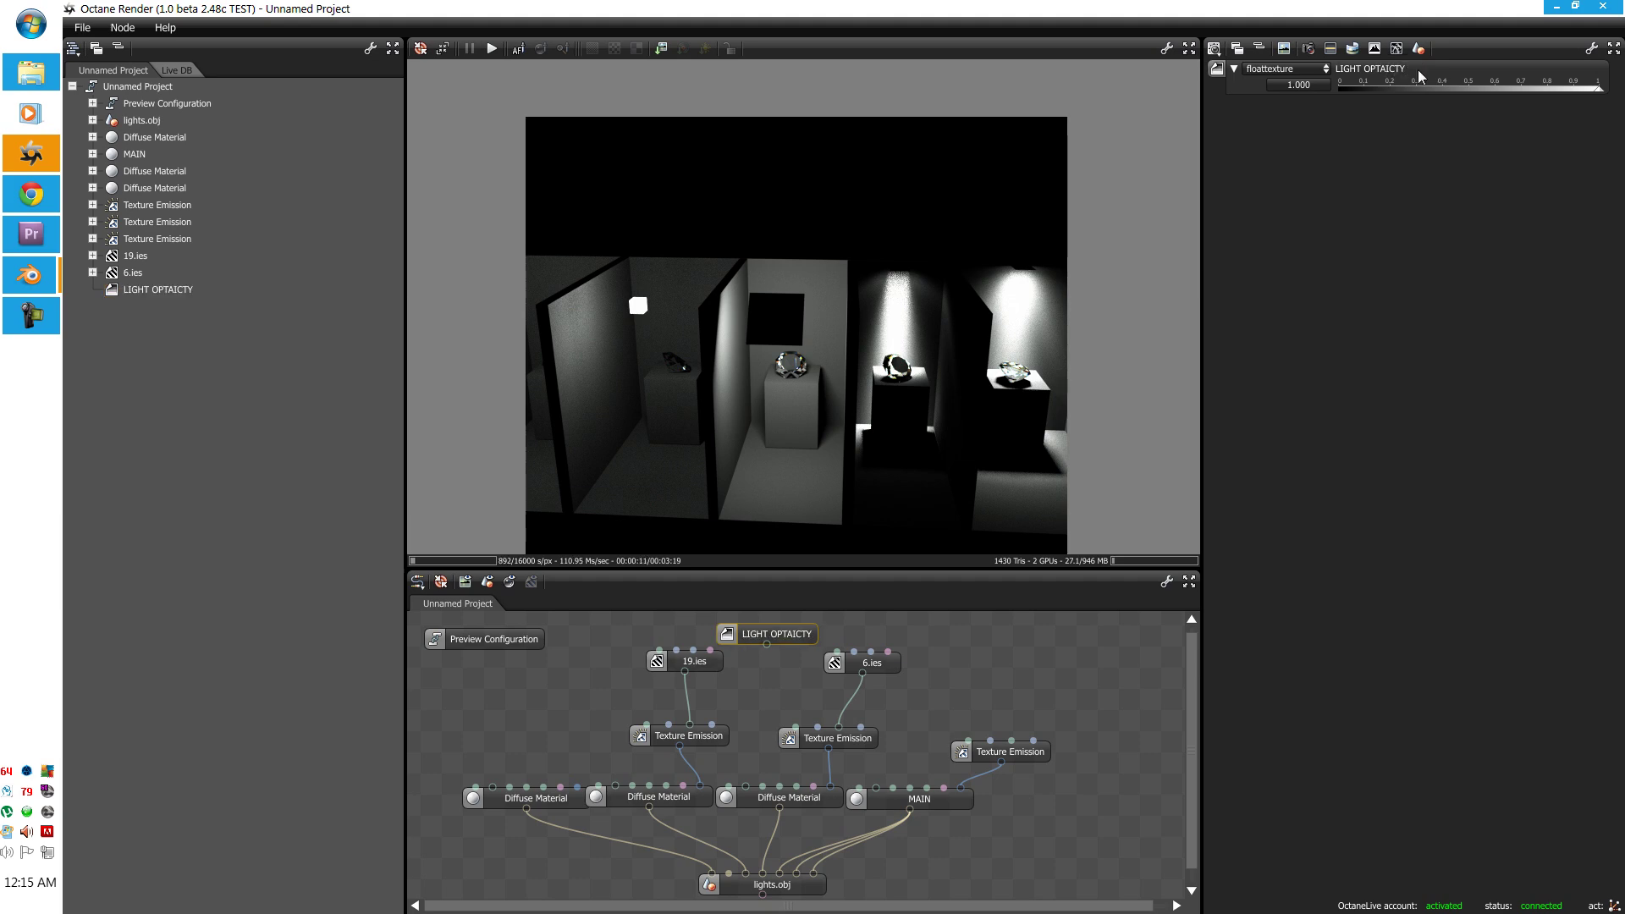
Step: Wire LIGHT OPTAICTY into the opacity of MAIN and the second and third Diffuse Materials
click(793, 886)
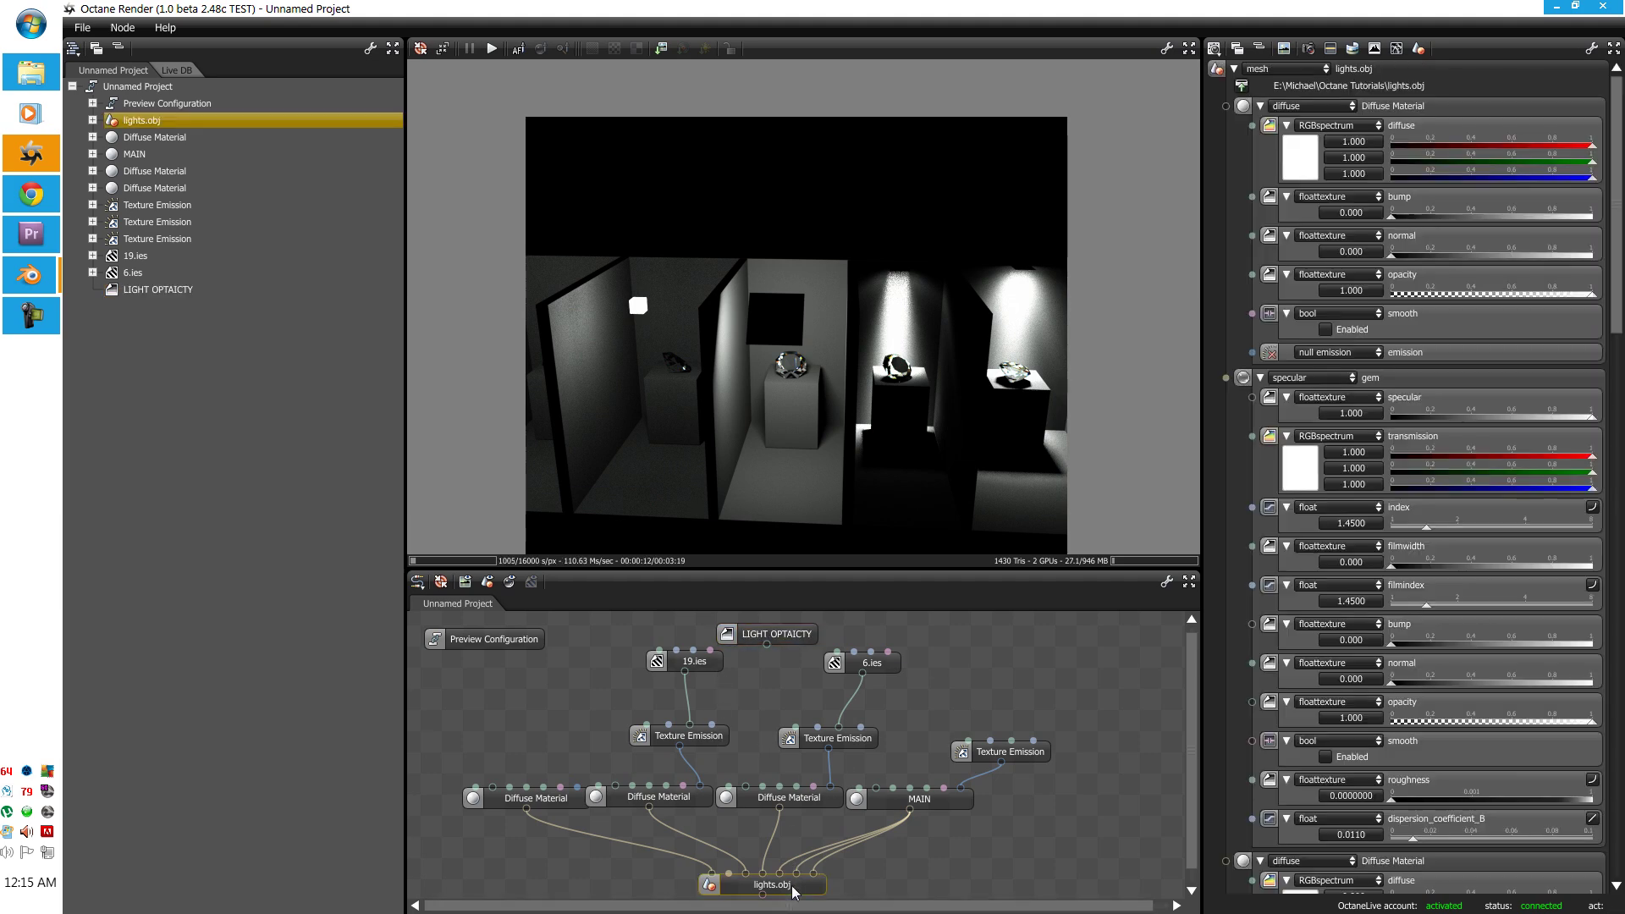
drag(762, 381, 644, 254)
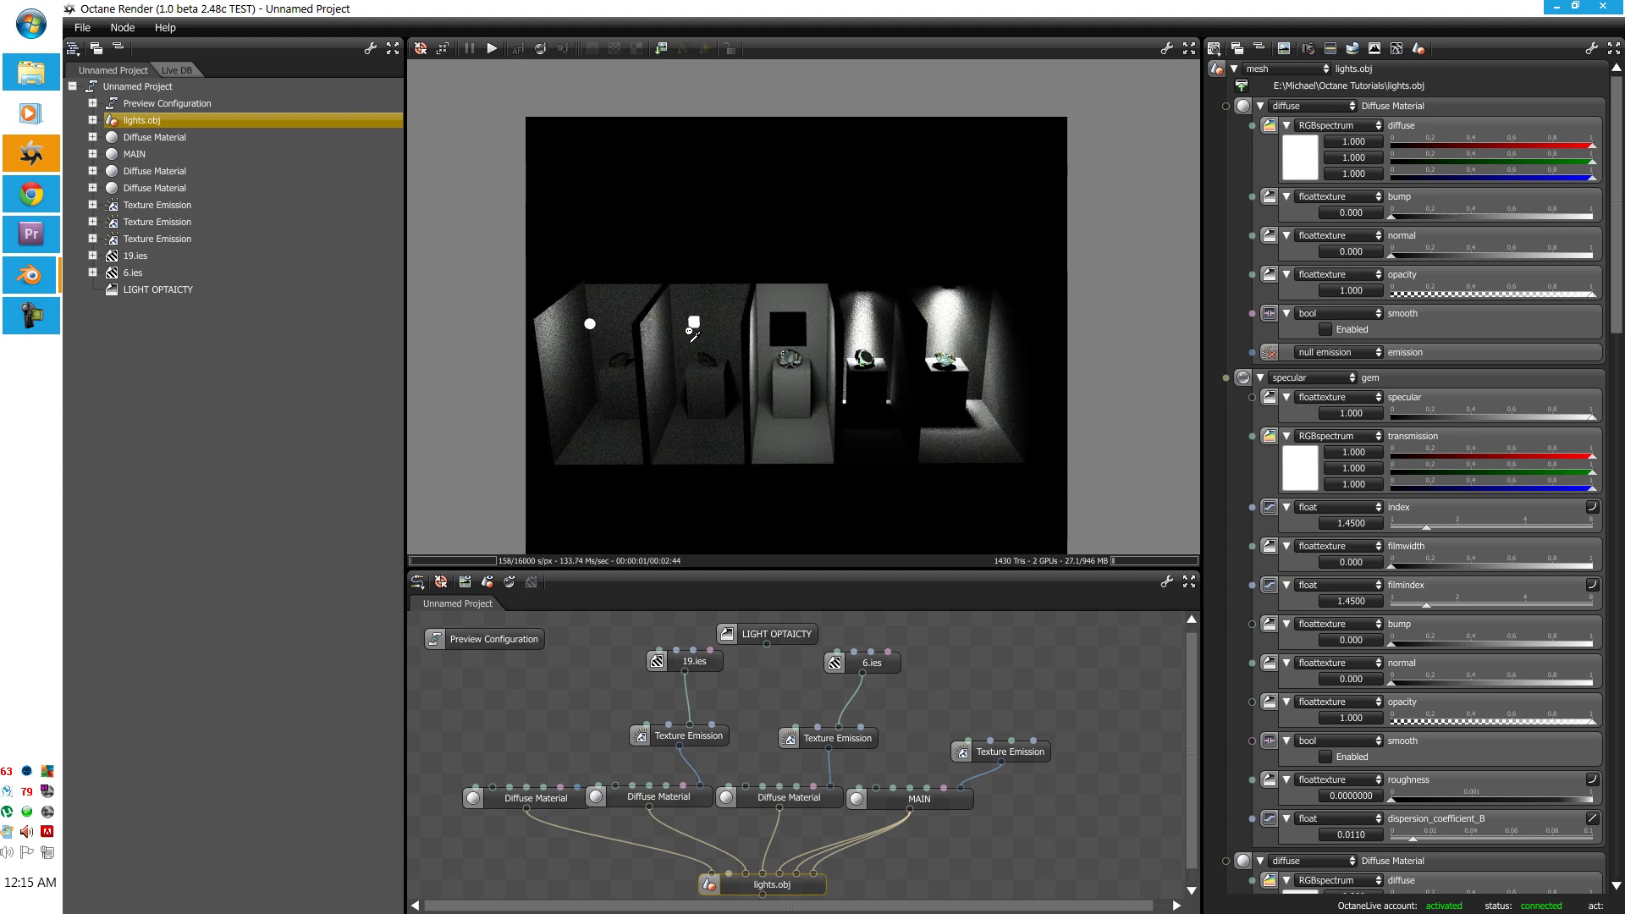
click(591, 320)
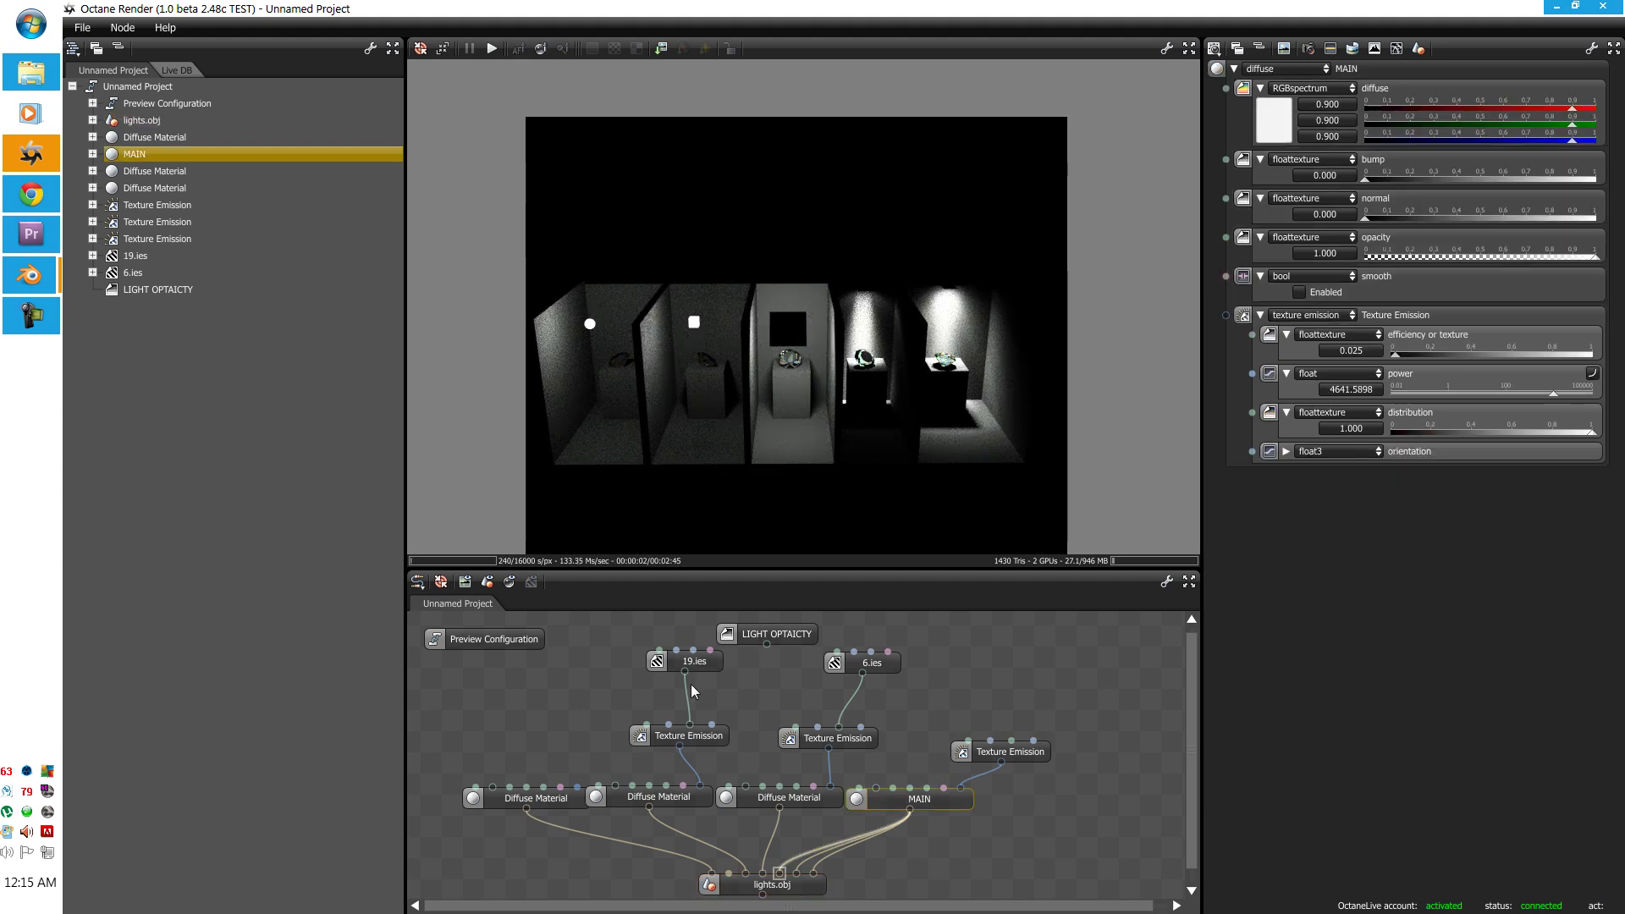
click(768, 651)
drag(765, 642, 933, 800)
click(933, 800)
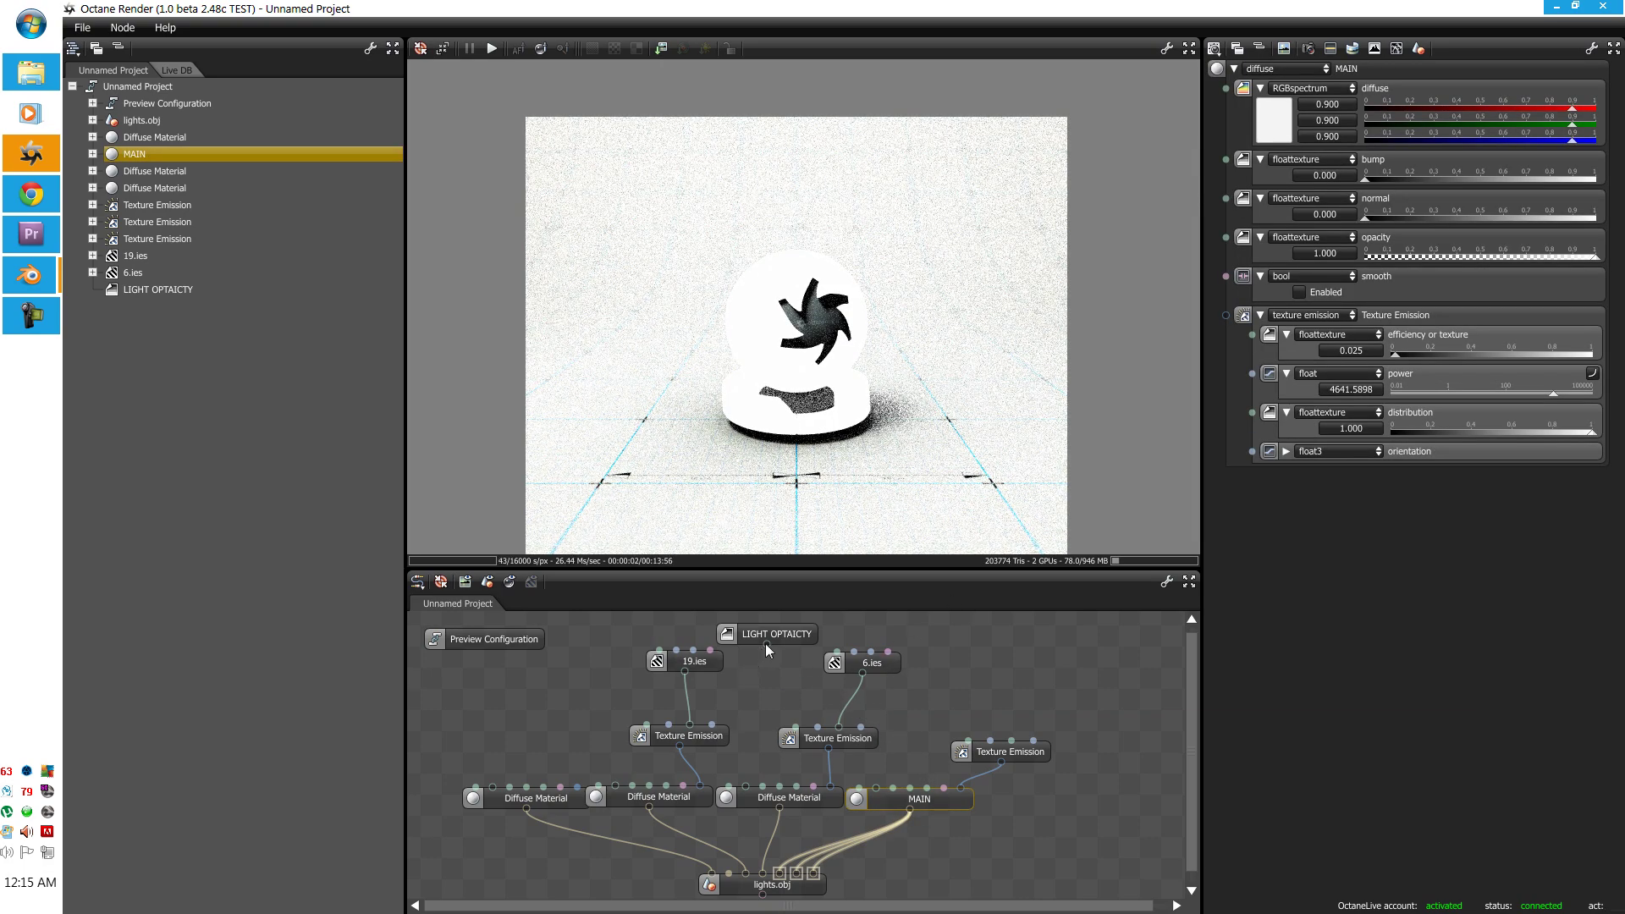
drag(765, 643, 928, 795)
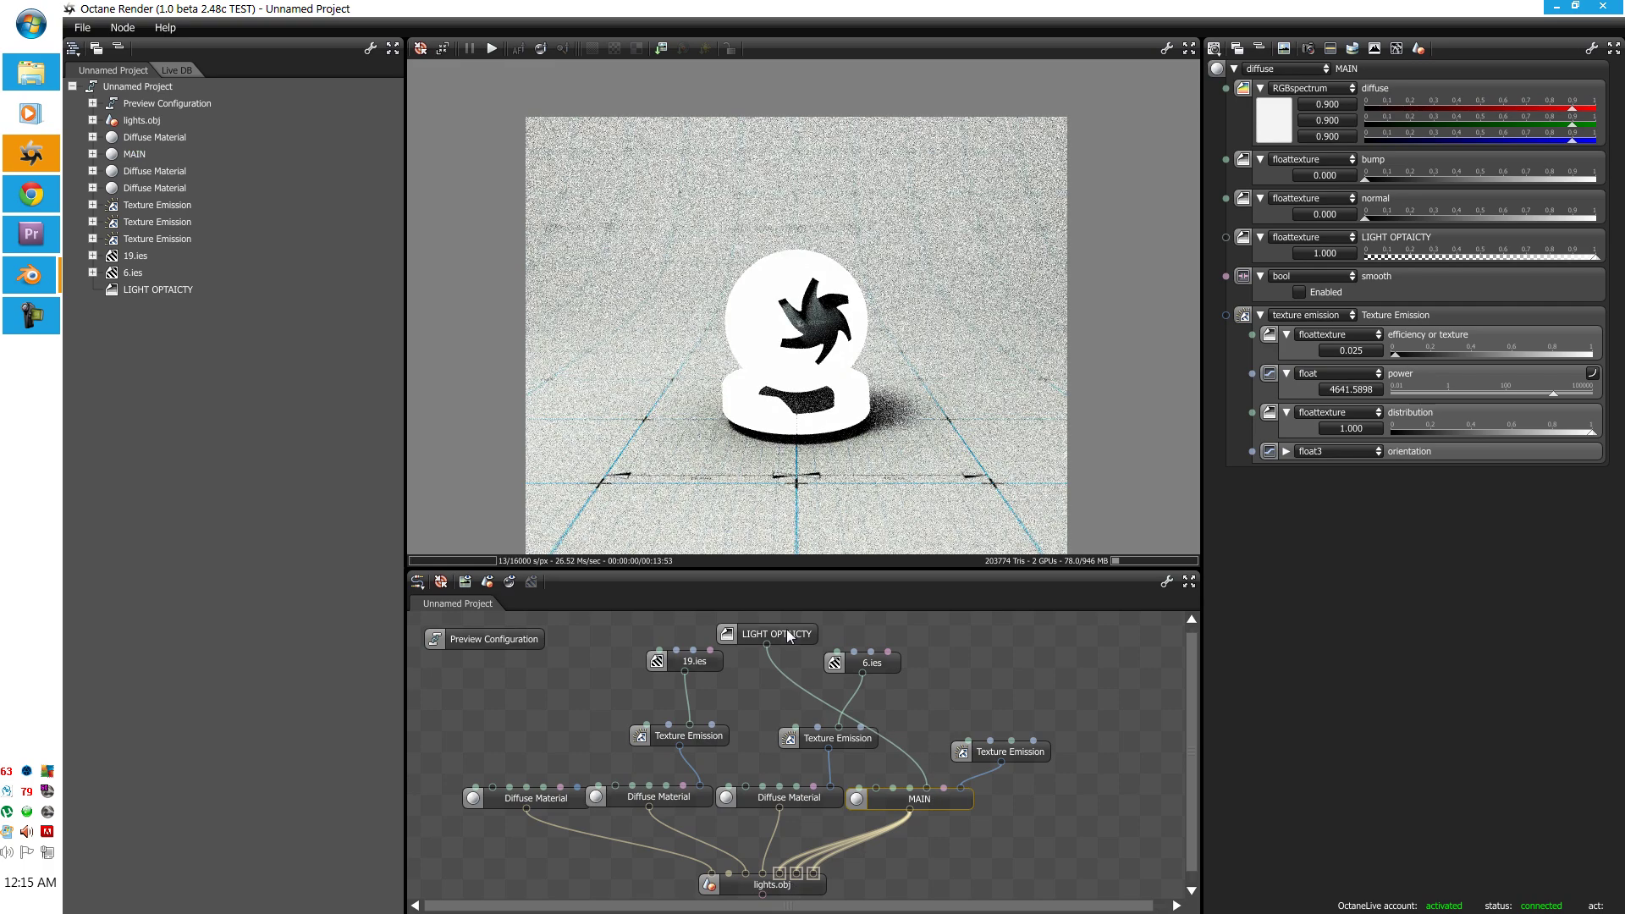
drag(765, 643, 796, 785)
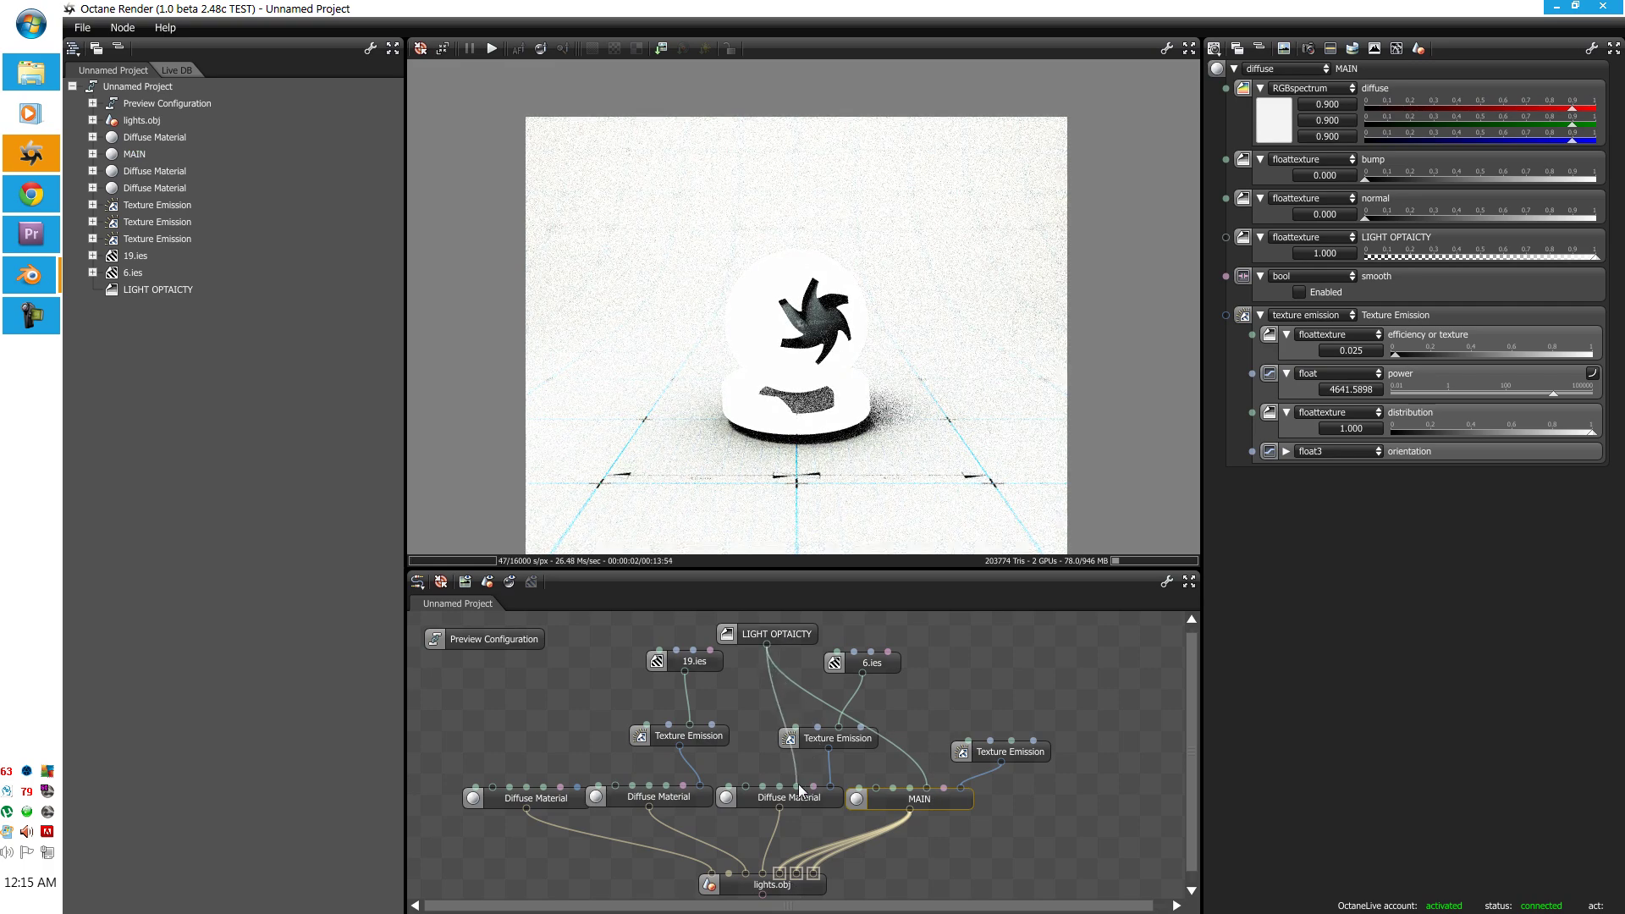
drag(765, 641, 666, 785)
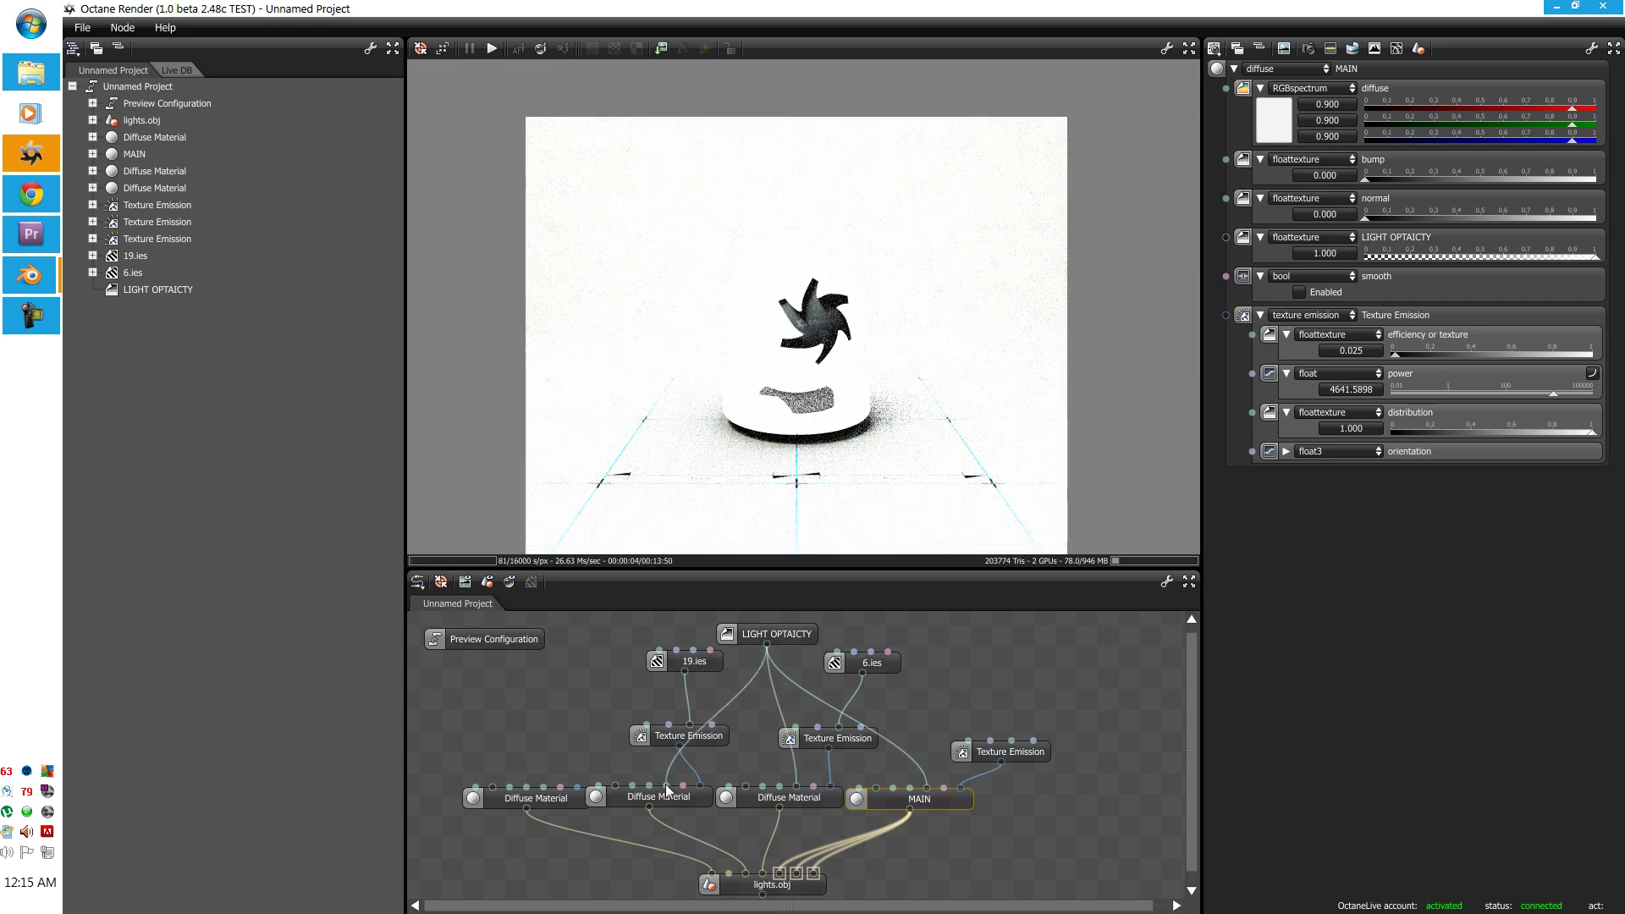
Step: Set LIGHT OPTAICTY's value to 0.000 so the glowing emitter sphere and cube disappear
click(755, 635)
drag(757, 636, 767, 617)
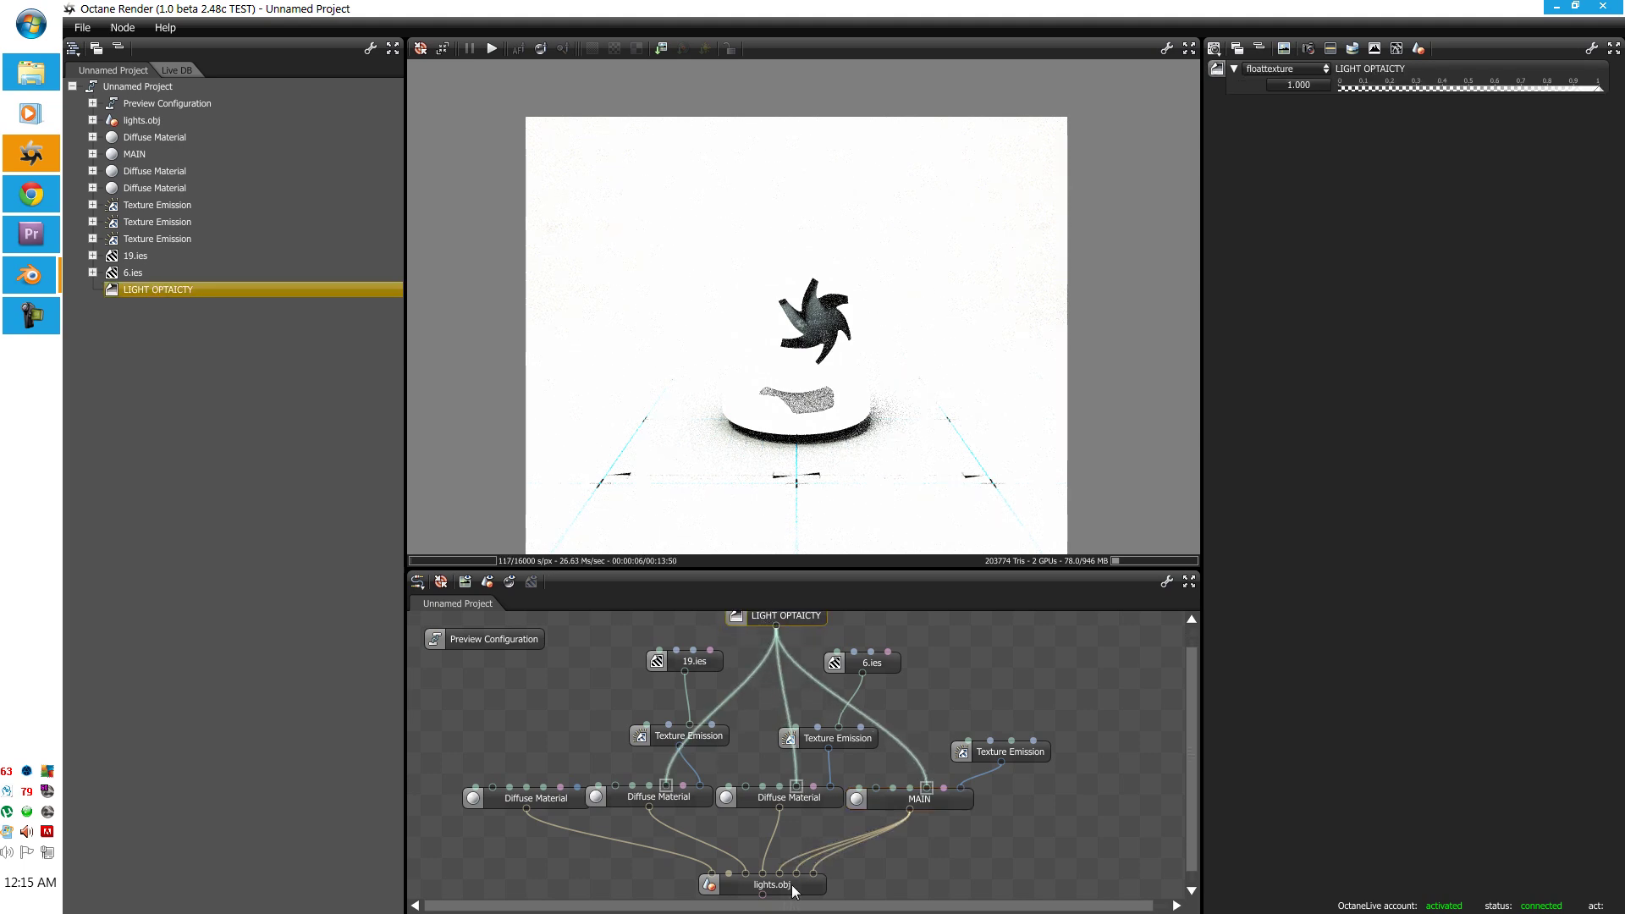
click(795, 890)
click(810, 627)
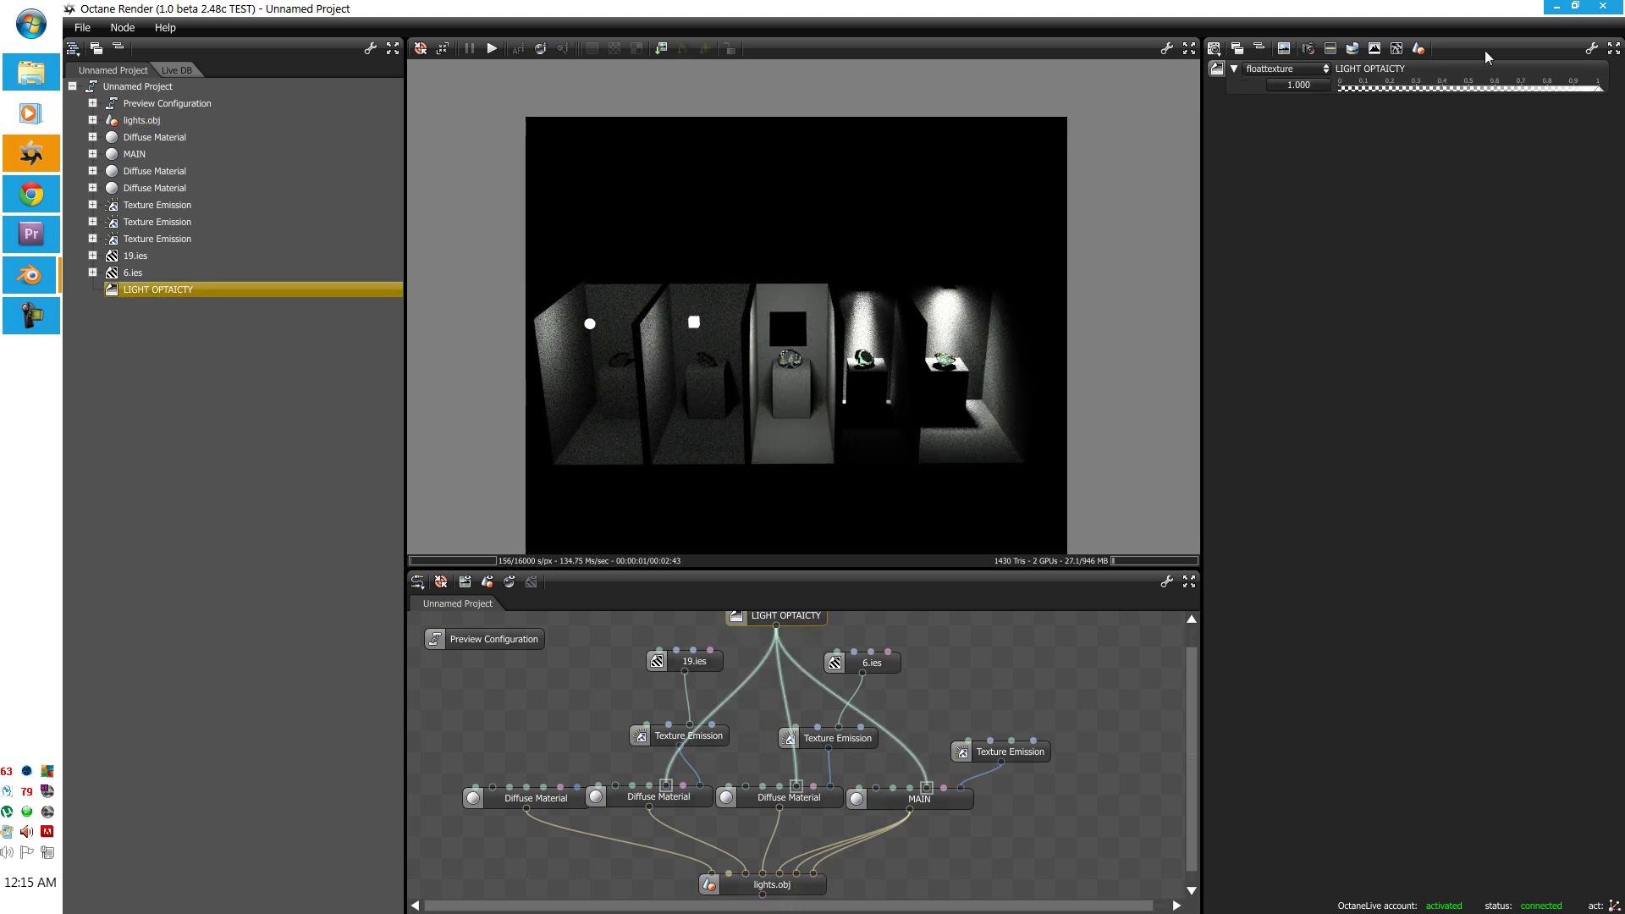
drag(1369, 88, 1337, 88)
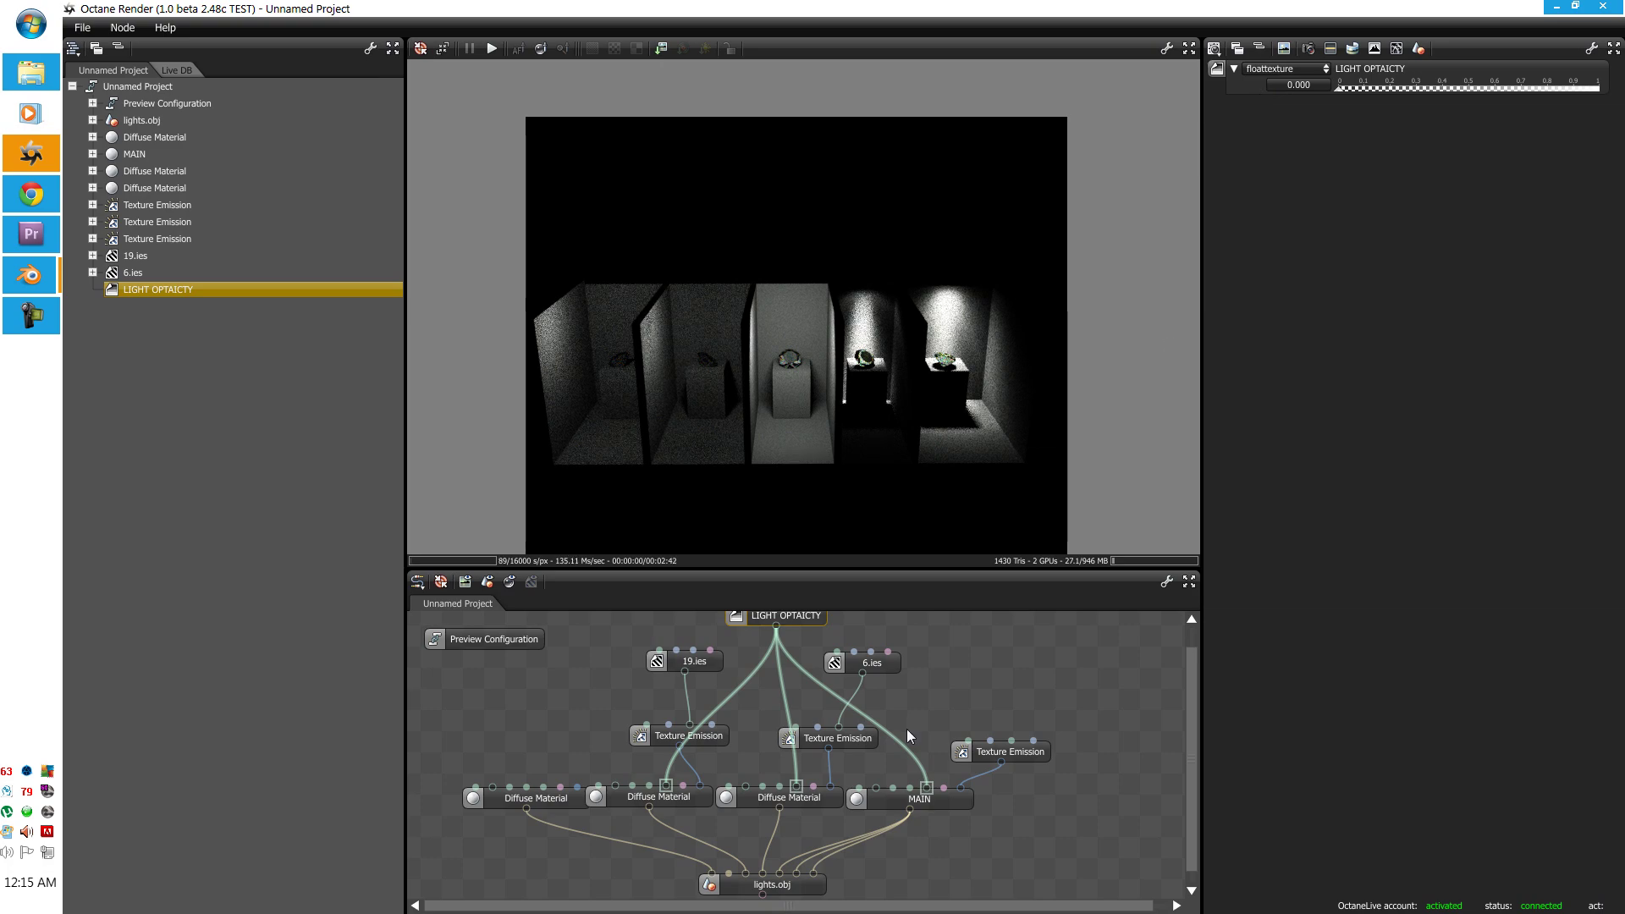
Step: Orbit around the booths and pedestals, then display the directlighting Mesh Preview Kernel settings
drag(800, 626, 812, 627)
drag(838, 398, 744, 380)
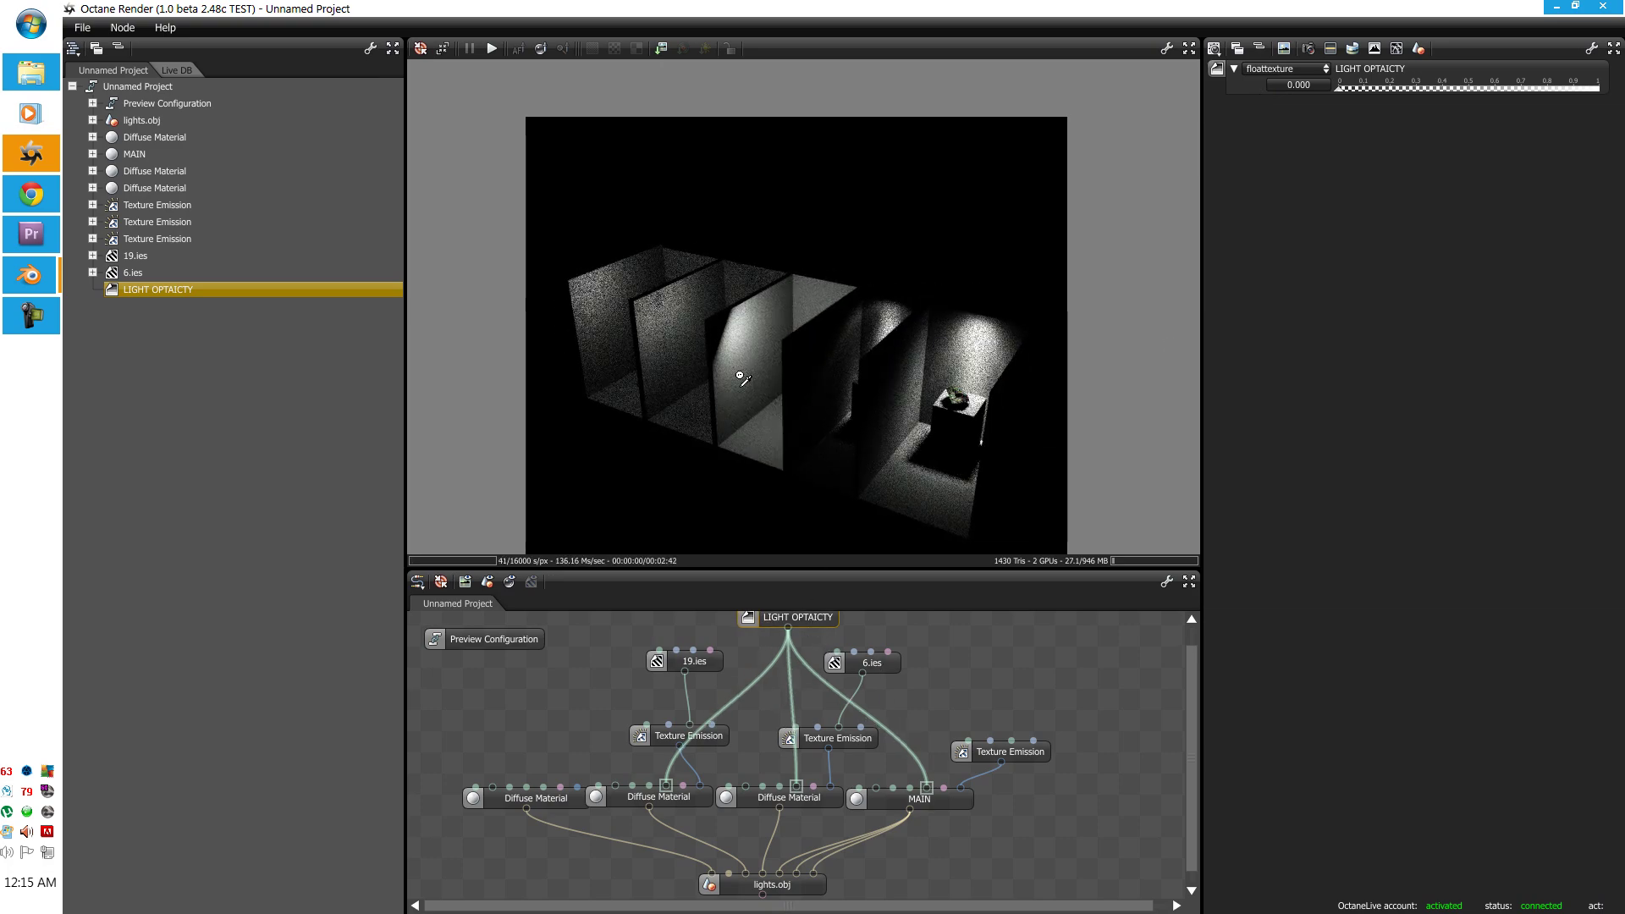
mouse_move(743, 378)
mouse_down()
mouse_move(728, 384)
mouse_move(759, 457)
mouse_move(940, 414)
mouse_move(710, 463)
mouse_move(1026, 392)
mouse_move(722, 380)
mouse_up()
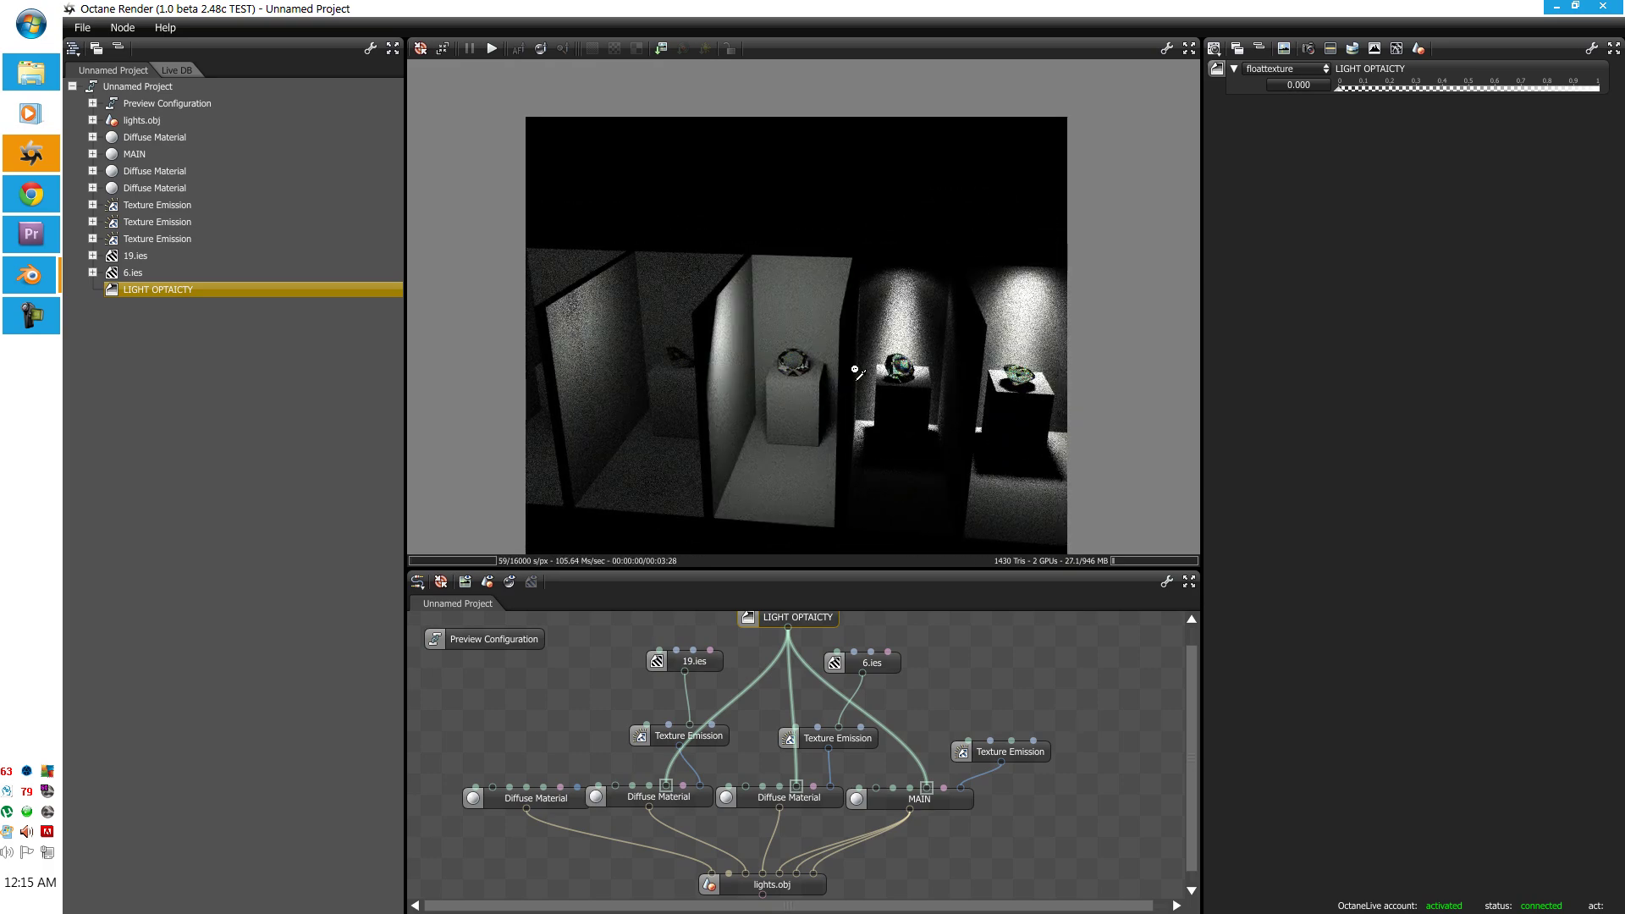
drag(855, 371, 601, 355)
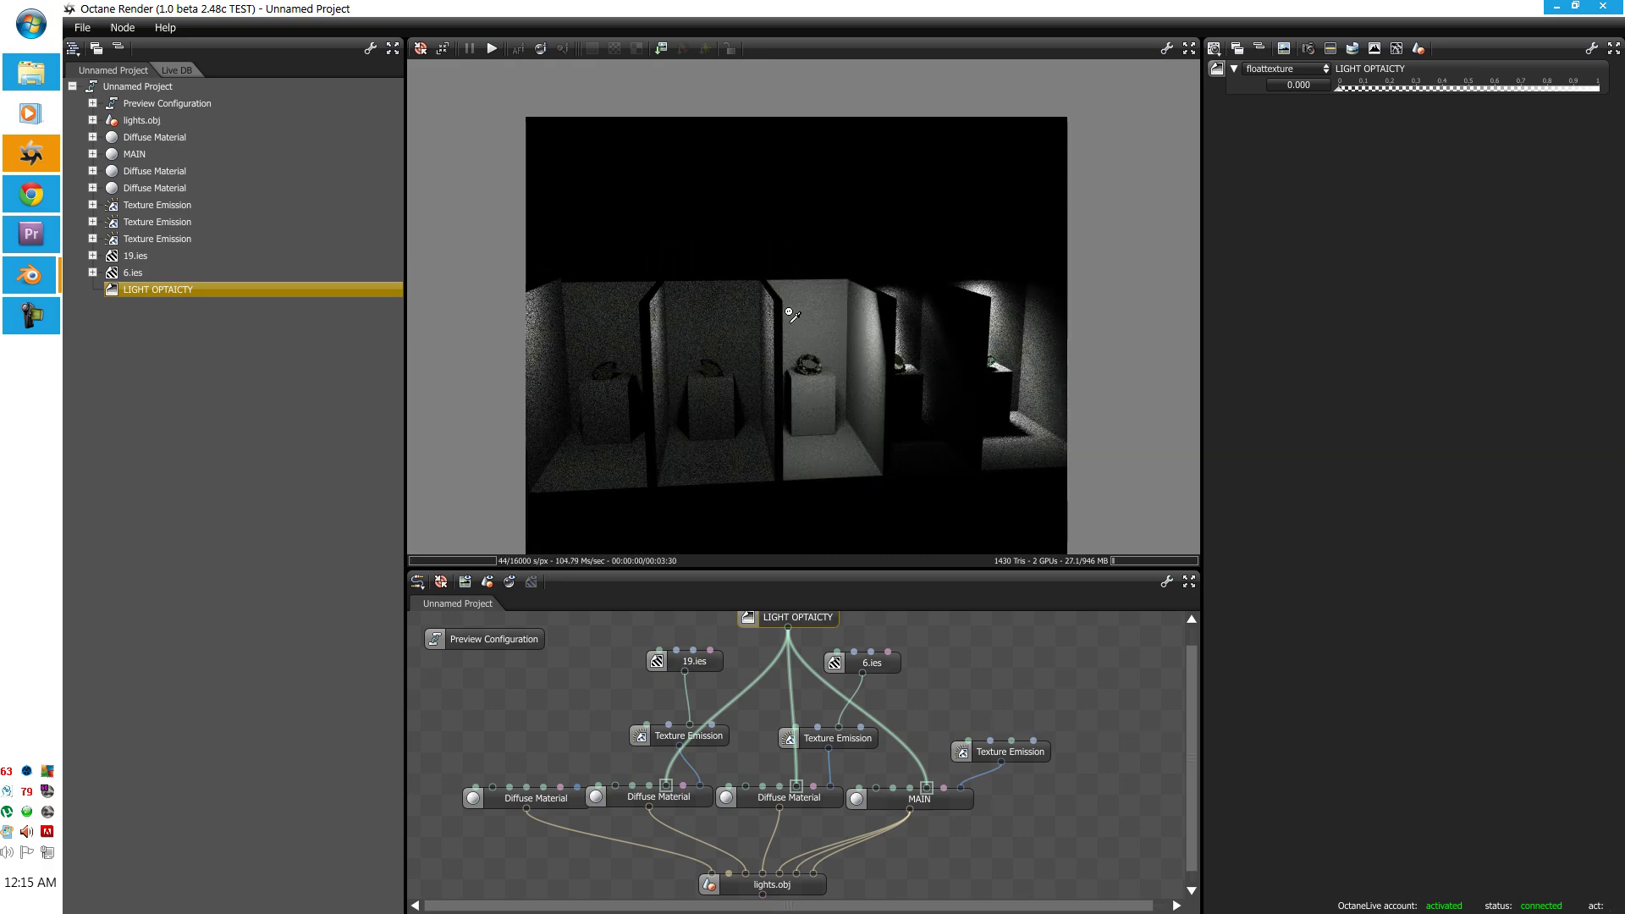
drag(735, 342, 780, 382)
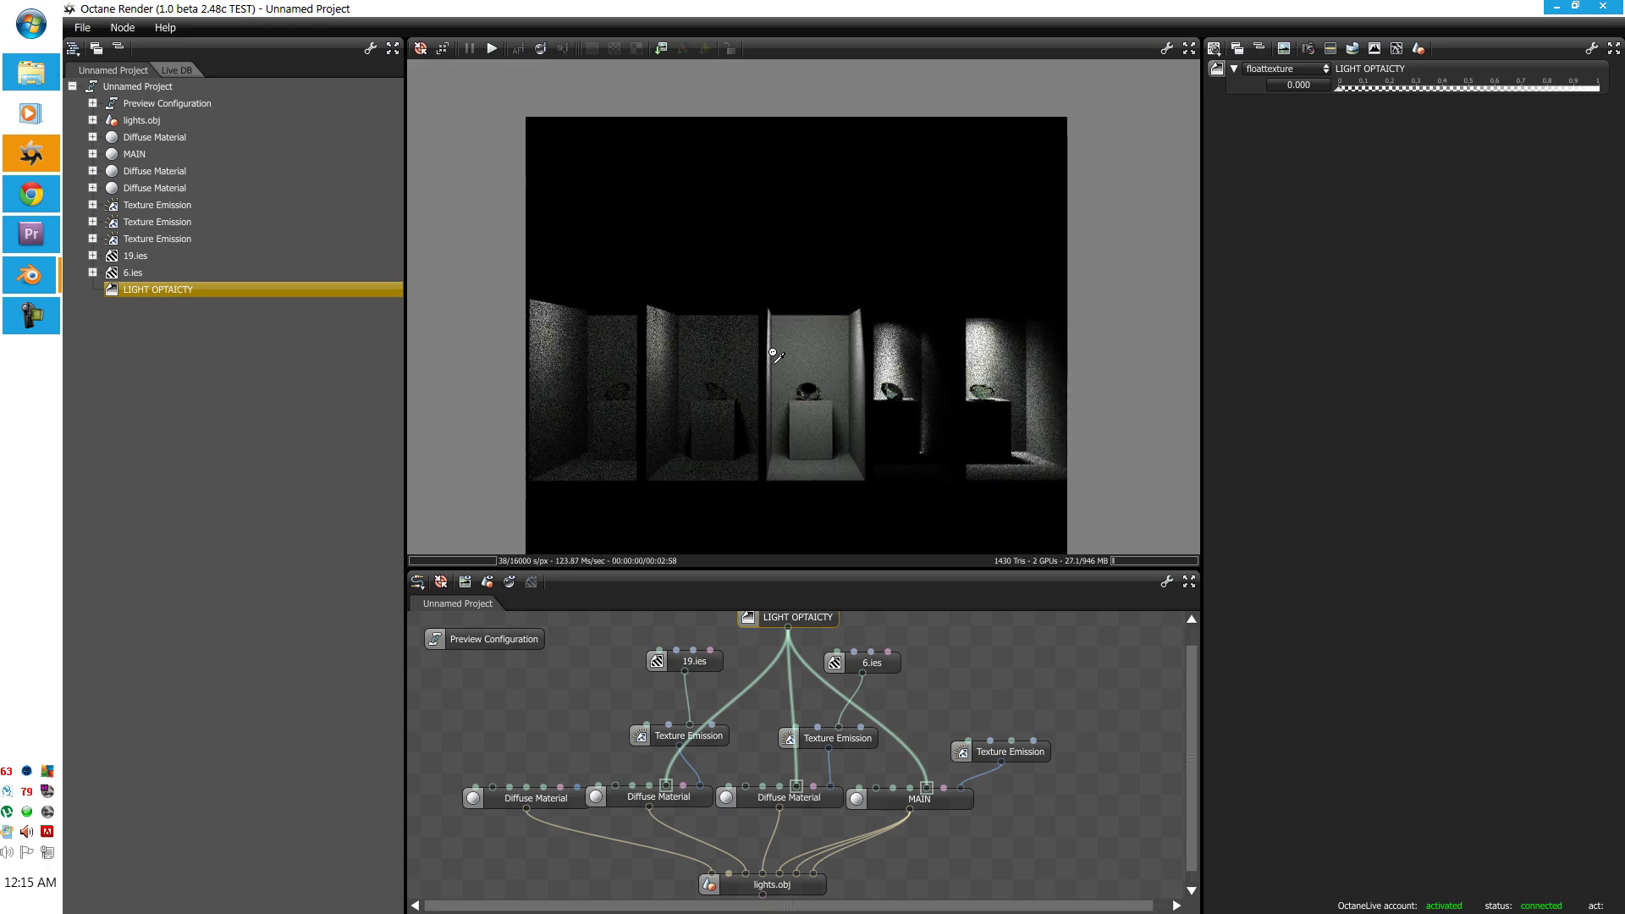
drag(765, 387, 765, 429)
drag(783, 368, 776, 330)
click(1397, 48)
Step: Switch the kernel to pmc with maxdepth 32, direct light importance 1.0, exploration strength 0.8535
drag(992, 315, 787, 359)
click(1278, 71)
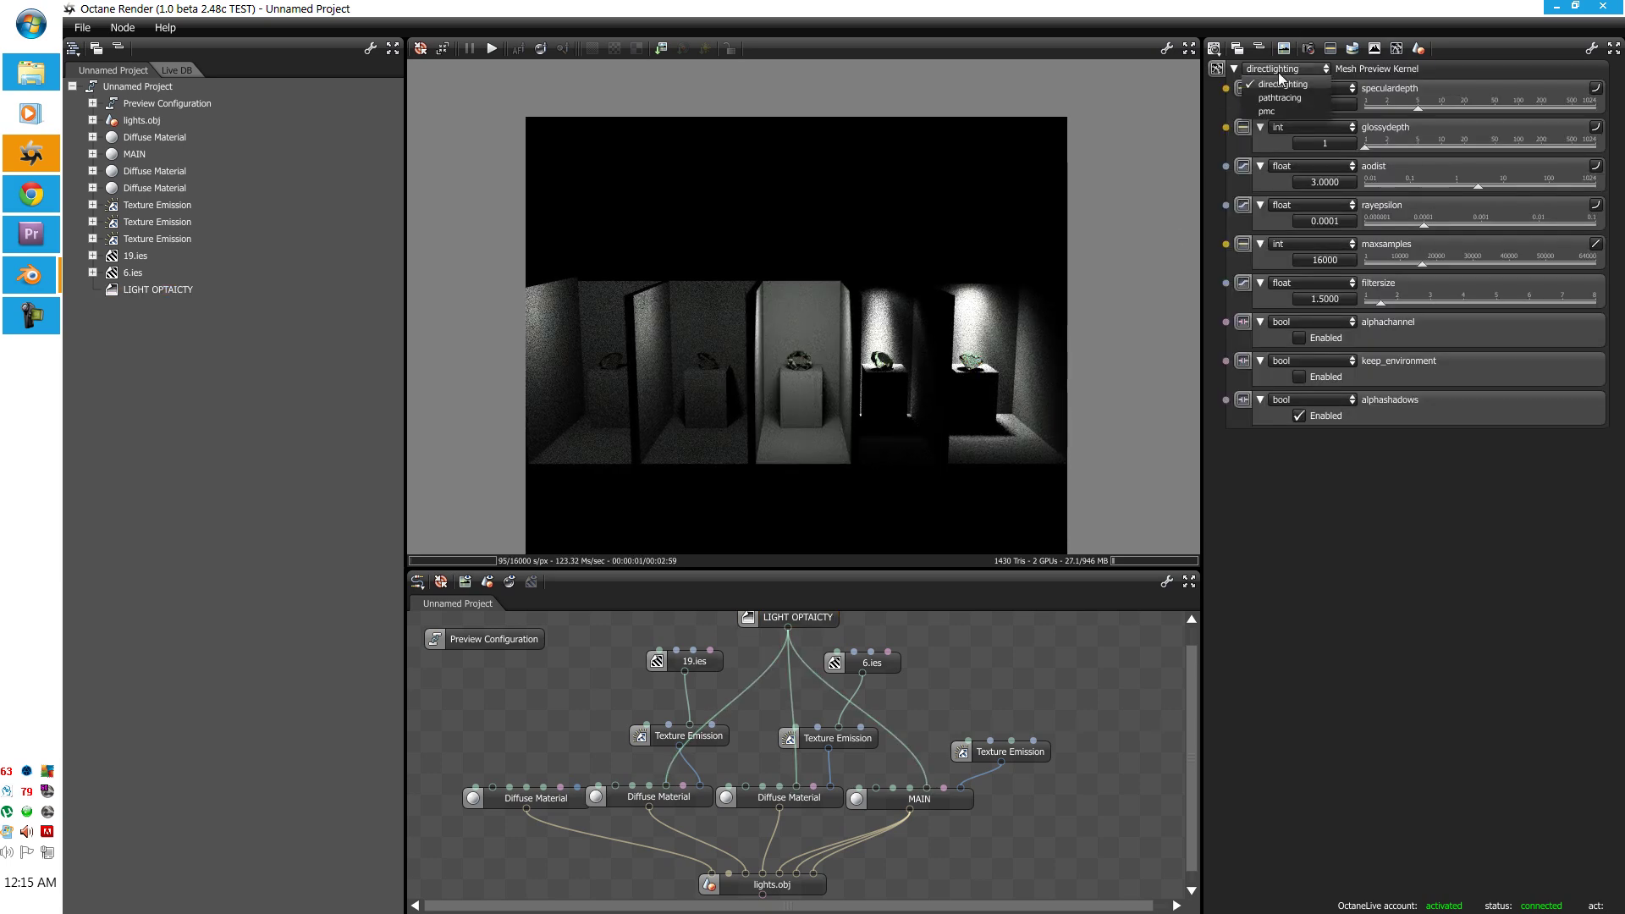
click(1278, 117)
drag(1550, 109, 1614, 111)
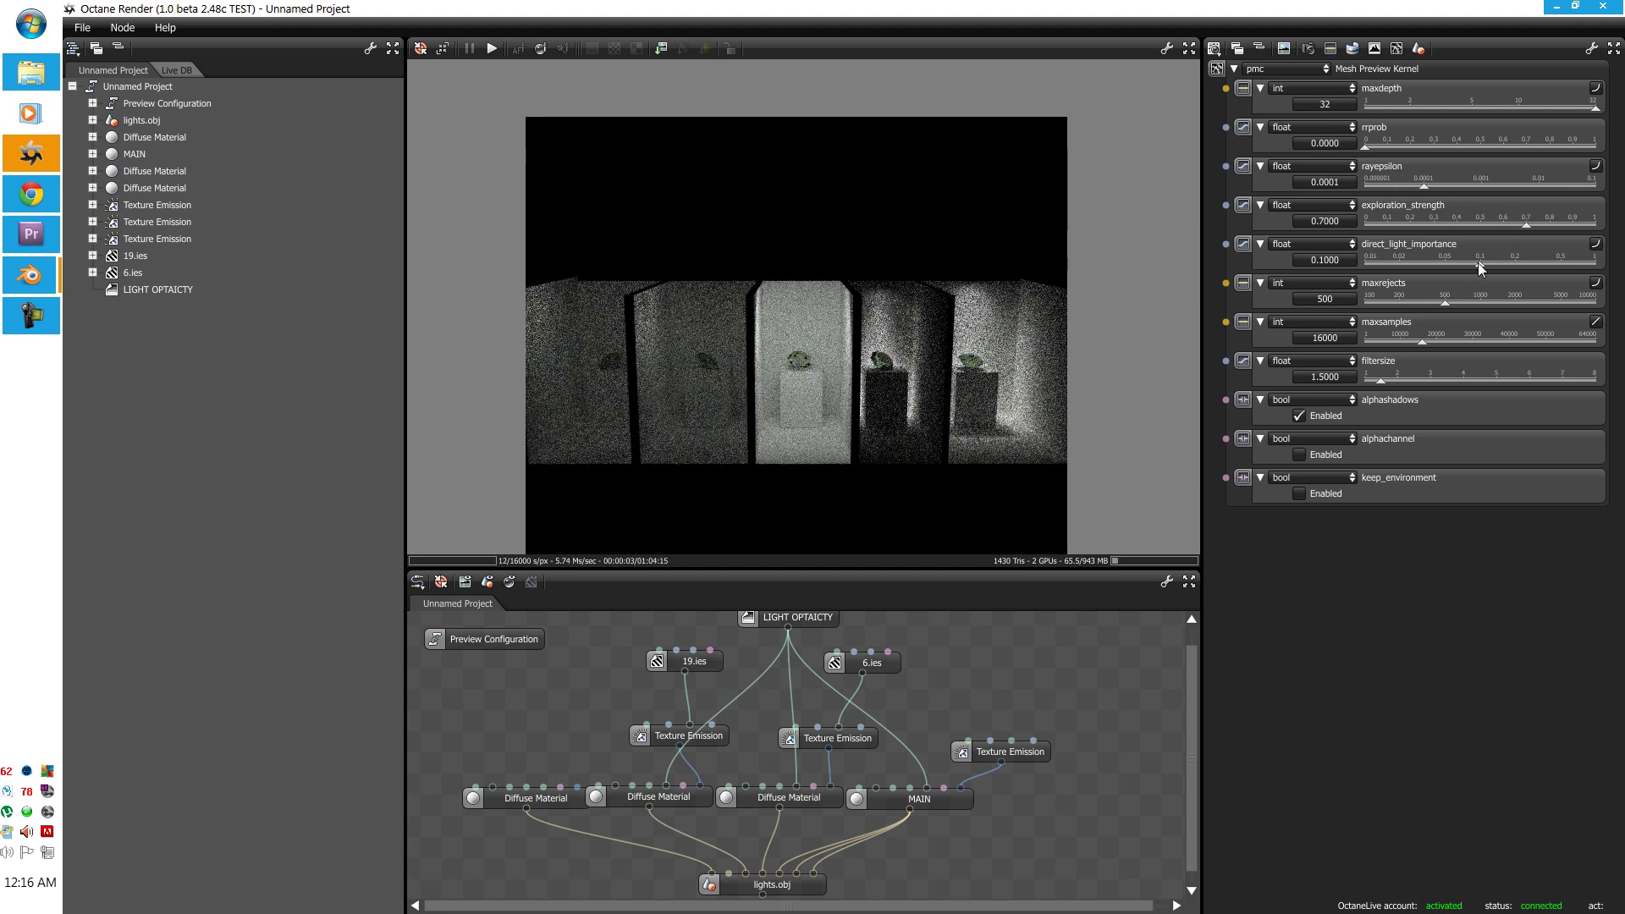
drag(1484, 262, 1603, 249)
click(1561, 226)
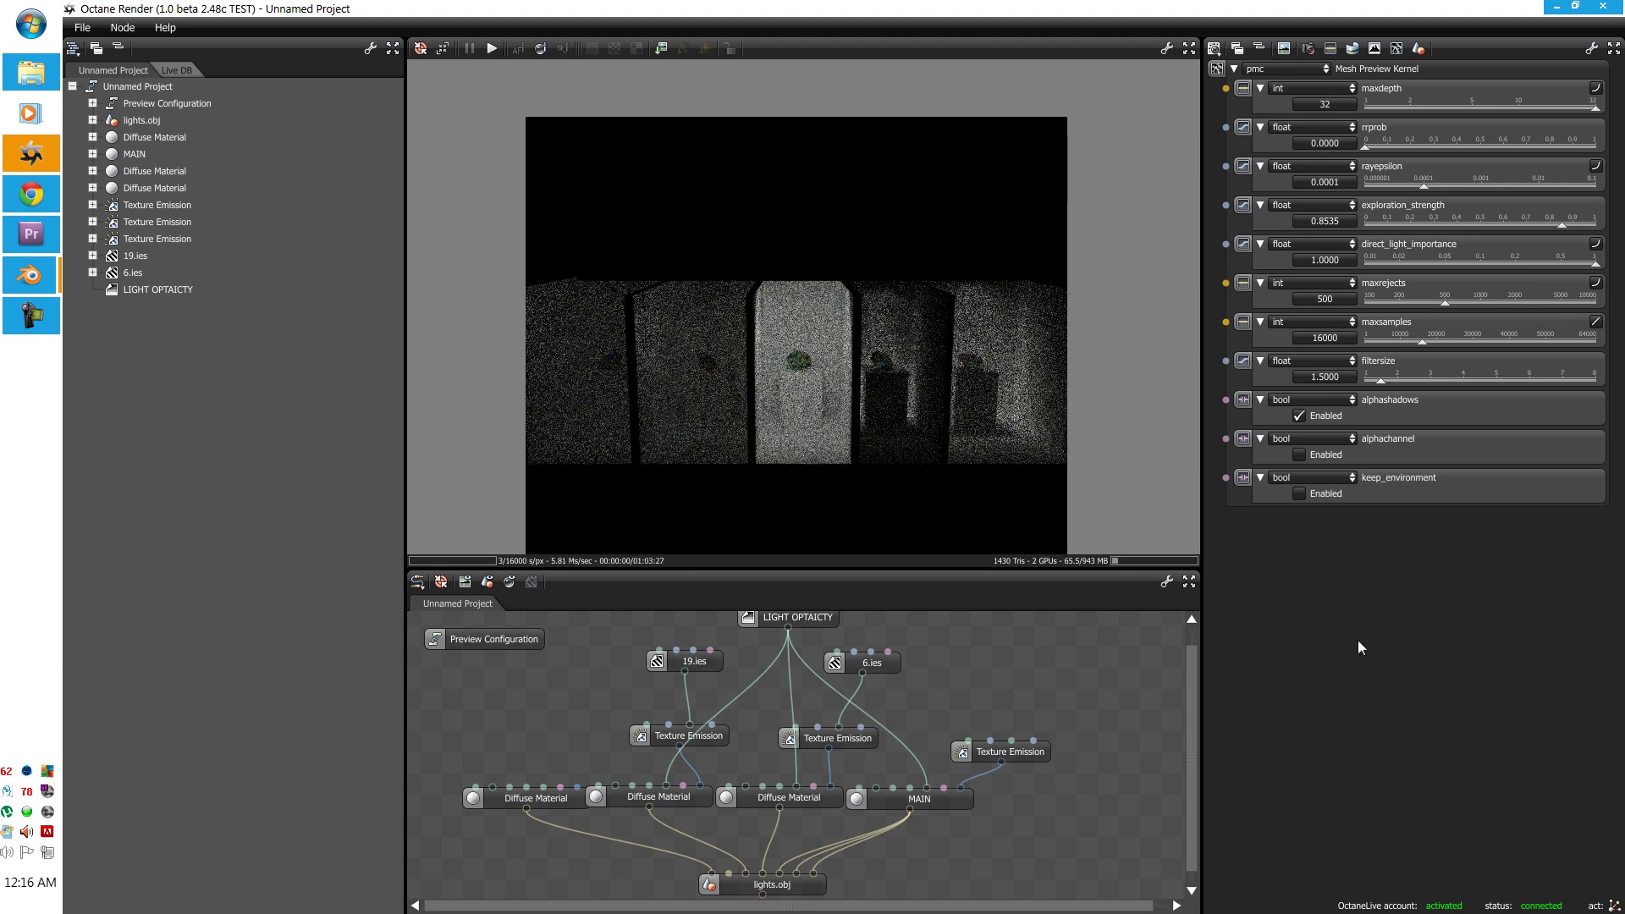